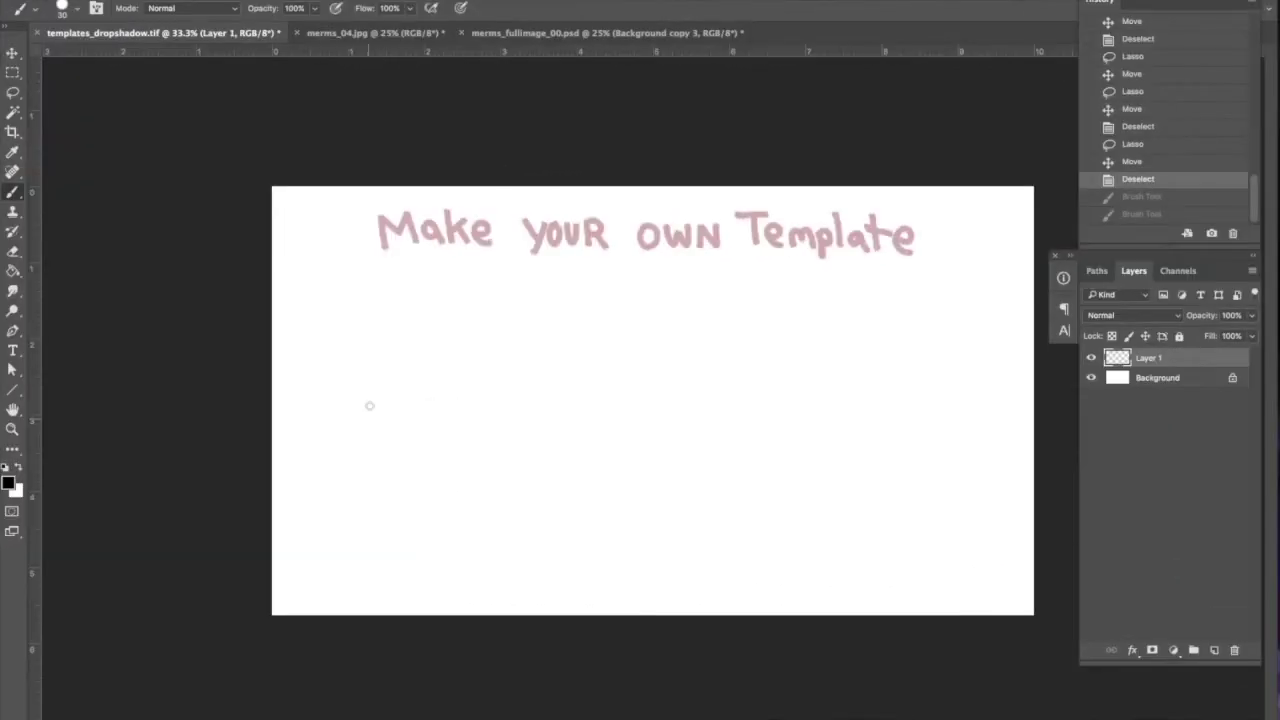
Brush a rough black panel border under the title and marquee-select it for duplication
{"action": "mouse_move", "coordinate": [355, 318]}
{"action": "left_mouse_down"}
{"action": "mouse_move", "coordinate": [355, 514]}
{"action": "mouse_move", "coordinate": [387, 537]}
{"action": "mouse_move", "coordinate": [521, 537]}
{"action": "mouse_move", "coordinate": [520, 486]}
{"action": "mouse_move", "coordinate": [354, 302]}
{"action": "mouse_move", "coordinate": [551, 565]}
{"action": "left_mouse_up"}
{"action": "key", "text": "m"}
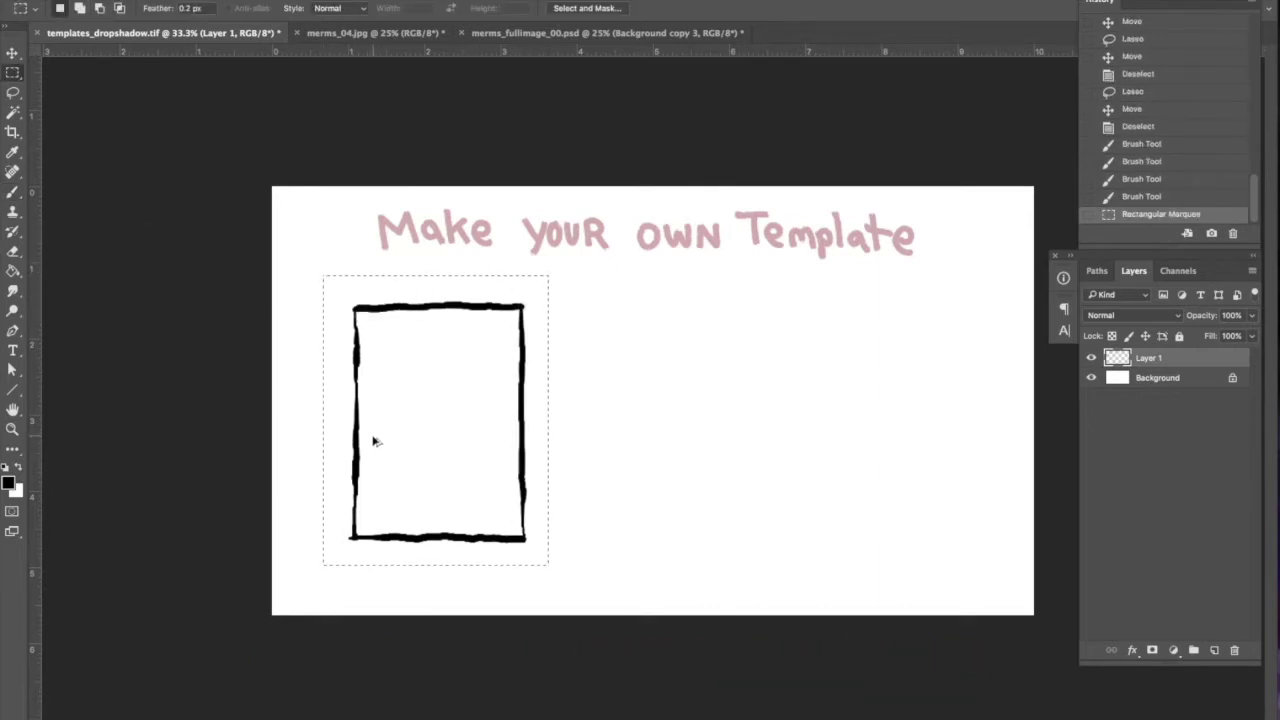
{"action": "left_click_drag", "start_coordinate": [362, 440], "coordinate": [741, 484]}
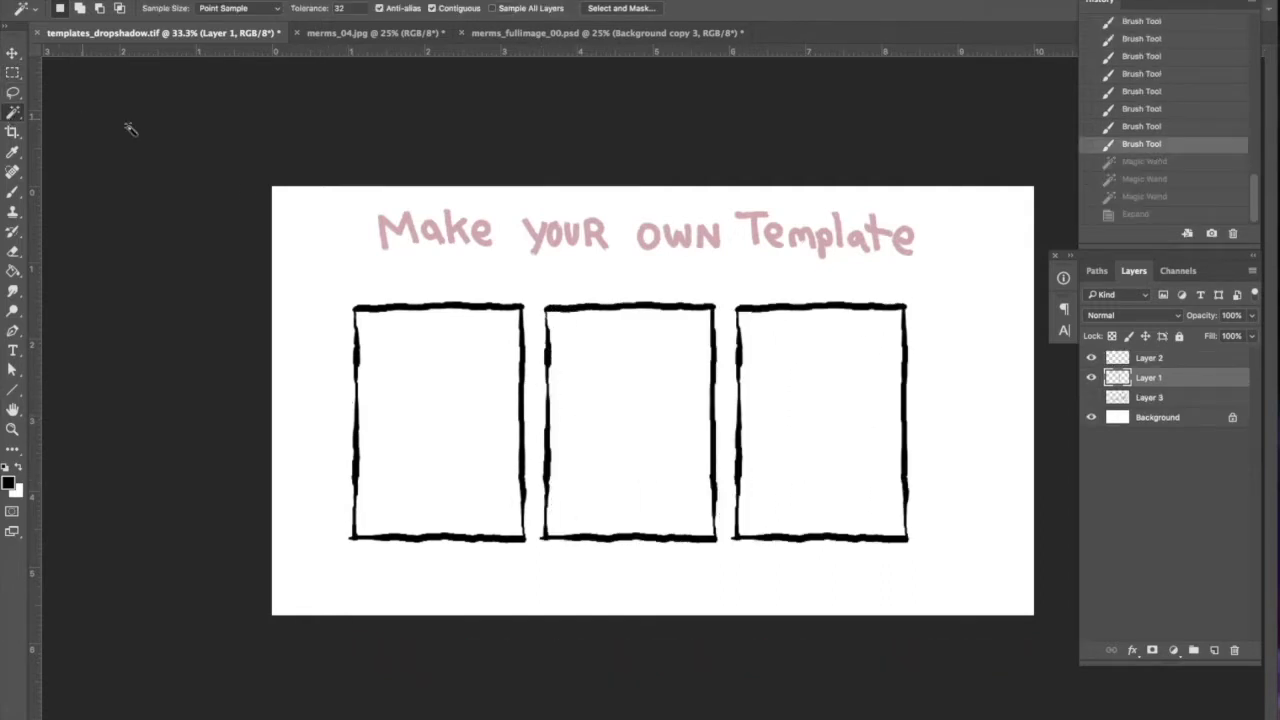
Magic-wand select the three panel interiors and expand the selection outward
{"action": "left_click", "coordinate": [410, 387]}
{"action": "left_click", "coordinate": [587, 403], "text": "shift"}
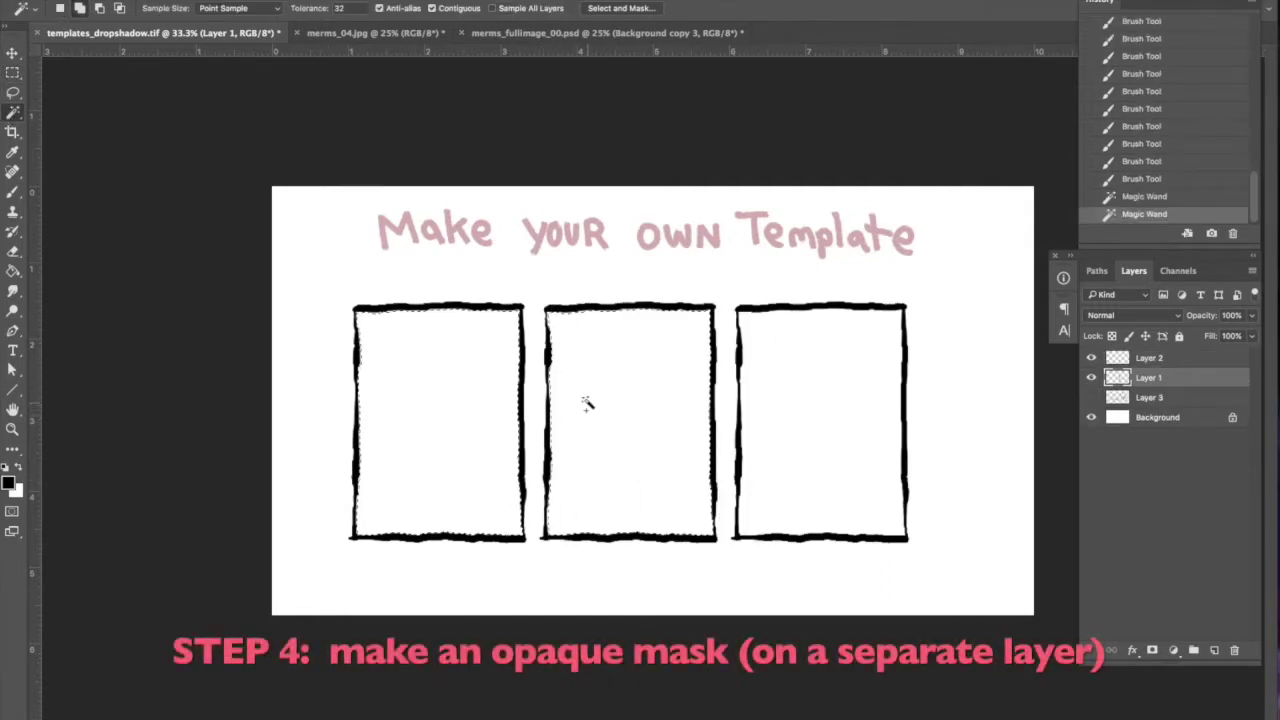
{"action": "left_click", "coordinate": [771, 429], "text": "shift"}
{"action": "left_click", "coordinate": [330, 0]}
{"action": "mouse_move", "coordinate": [343, 173]}
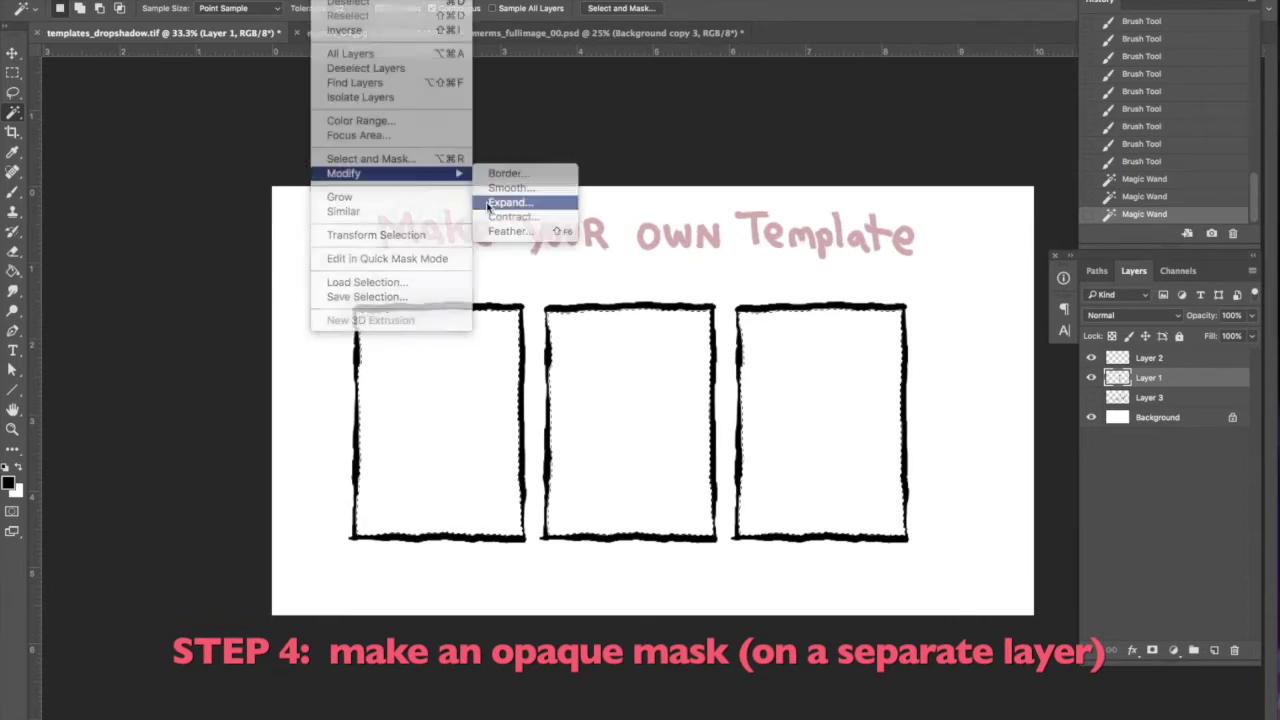
{"action": "left_click", "coordinate": [509, 202]}
{"action": "key", "text": "Return"}
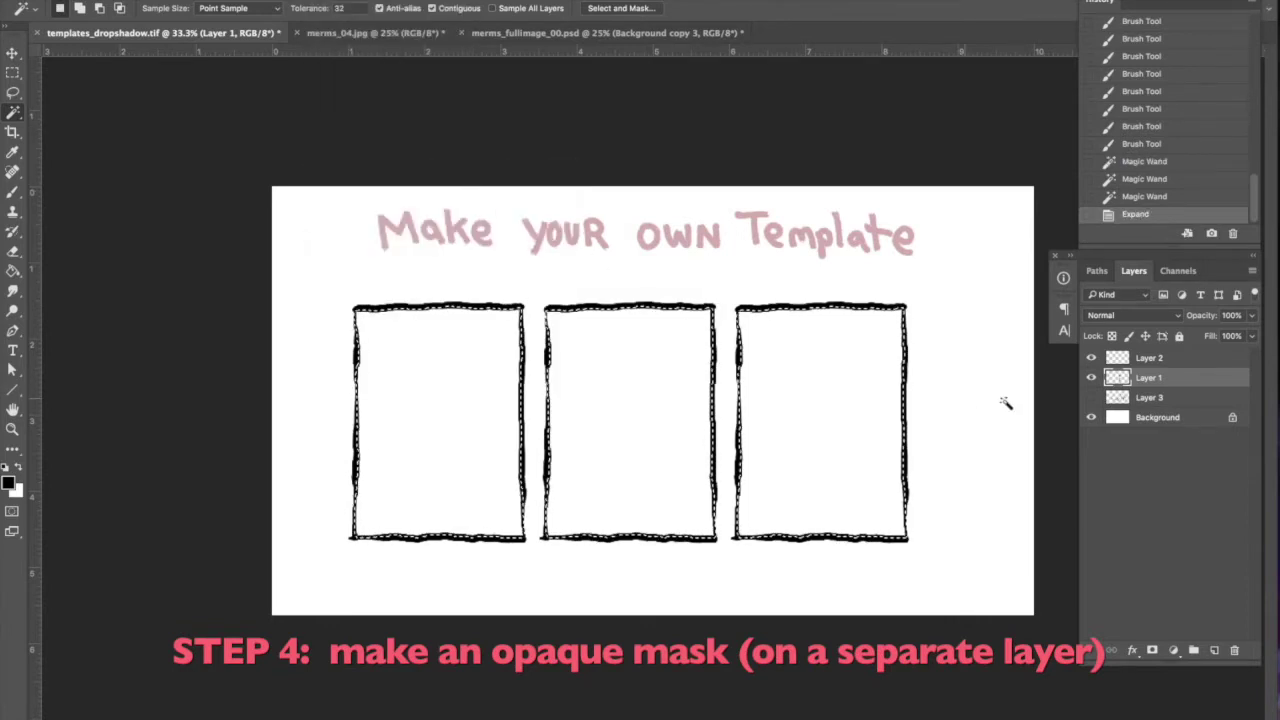
On a new layer, fill everything outside the panels white and move it below the borders
{"action": "key", "text": "ctrl+shift+alt+n"}
{"action": "key", "text": "g"}
{"action": "key", "text": "x"}
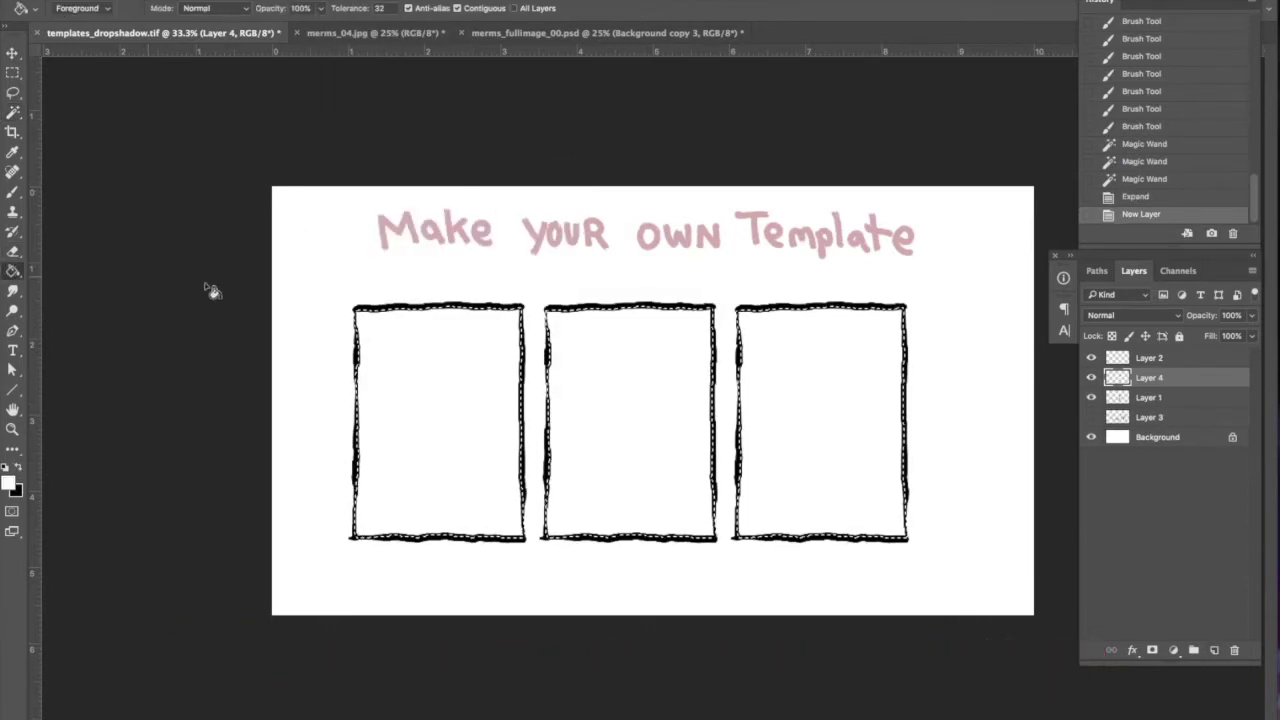
{"action": "left_click", "coordinate": [330, 0]}
{"action": "left_click", "coordinate": [357, 26]}
{"action": "left_click", "coordinate": [394, 257]}
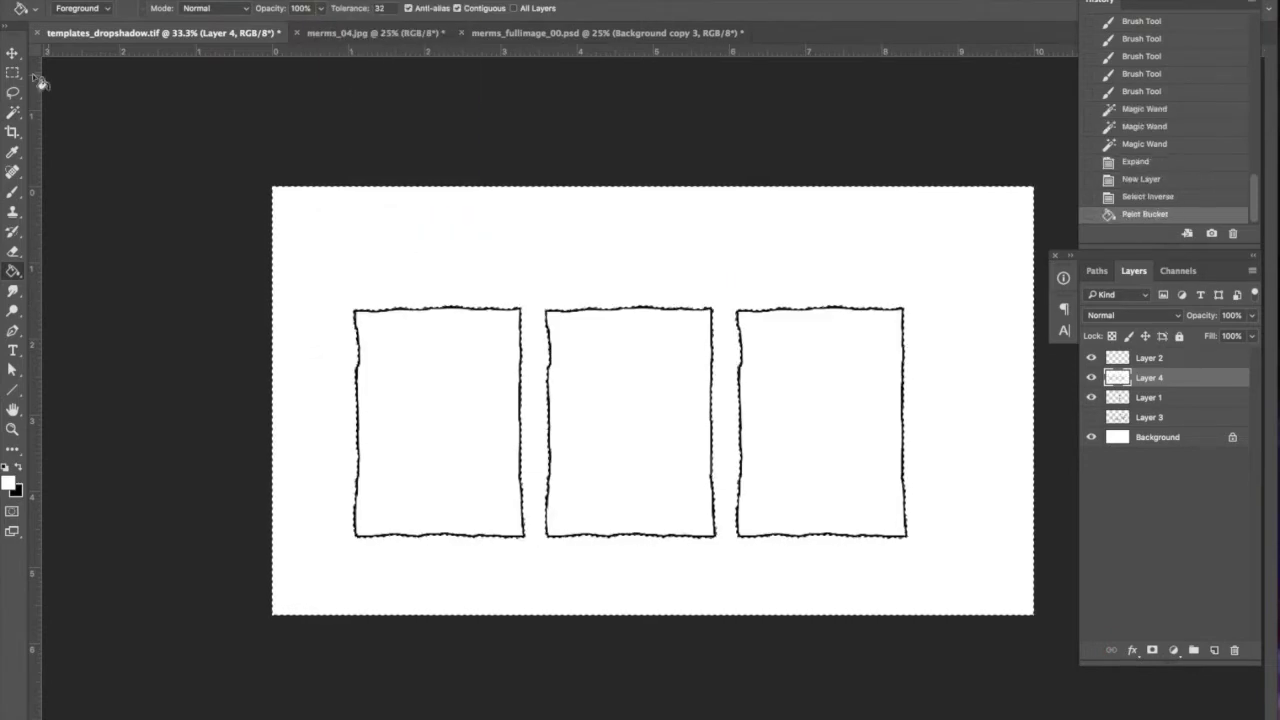
{"action": "key", "text": "m"}
{"action": "key", "text": "ctrl+d"}
{"action": "key", "text": "ctrl+bracketleft"}
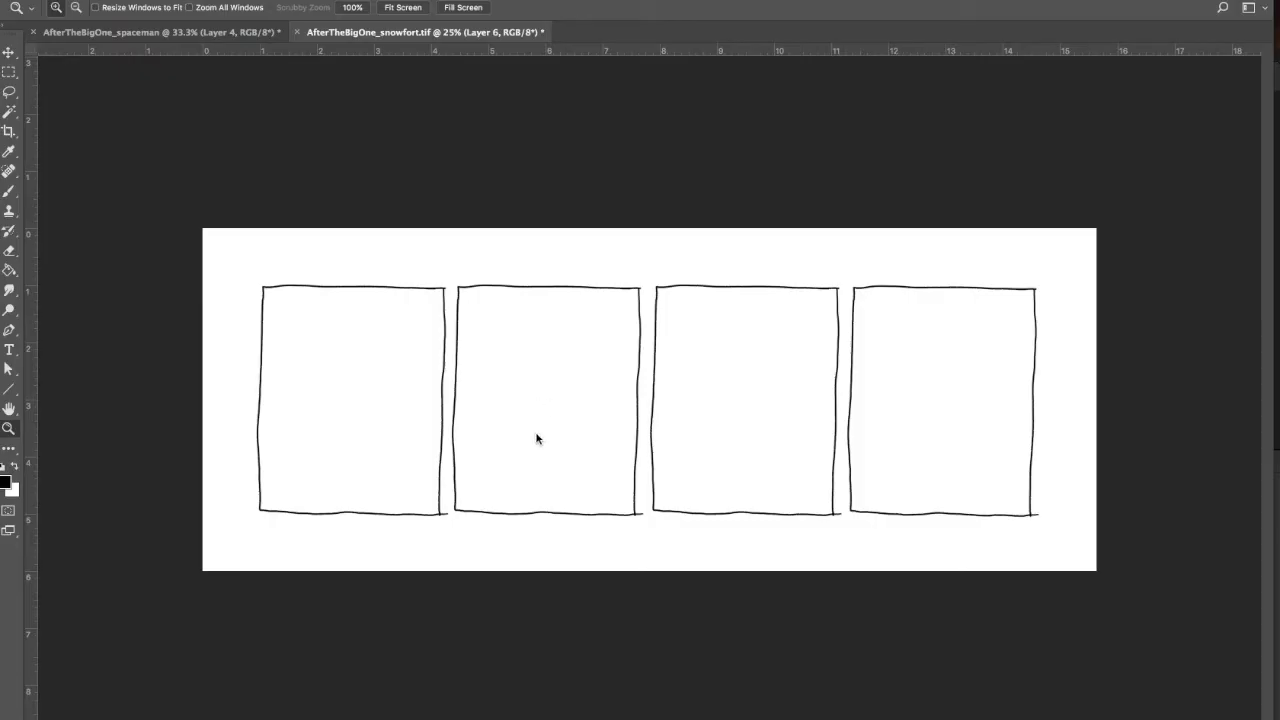
Restore the Layers panel and toggle Layers 3, 4 and 5 on and off to compare sketches
{"action": "key", "text": "shift+Tab"}
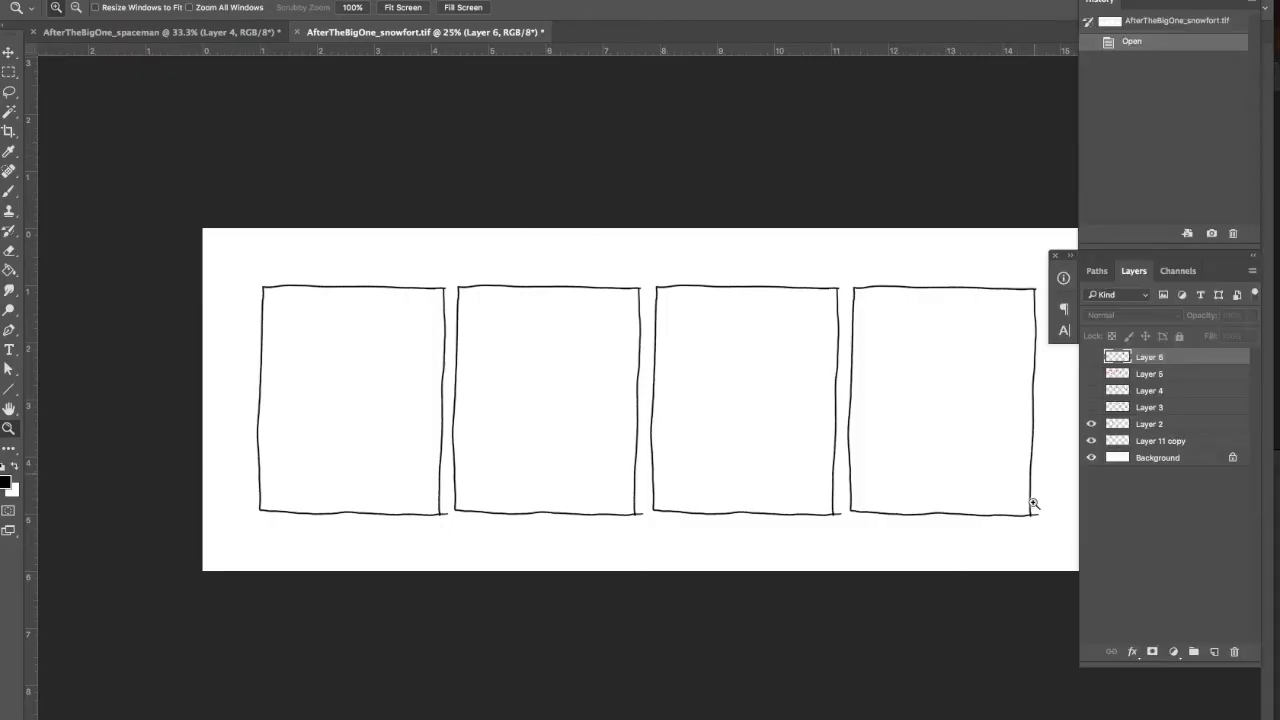
{"action": "left_click", "coordinate": [1091, 408]}
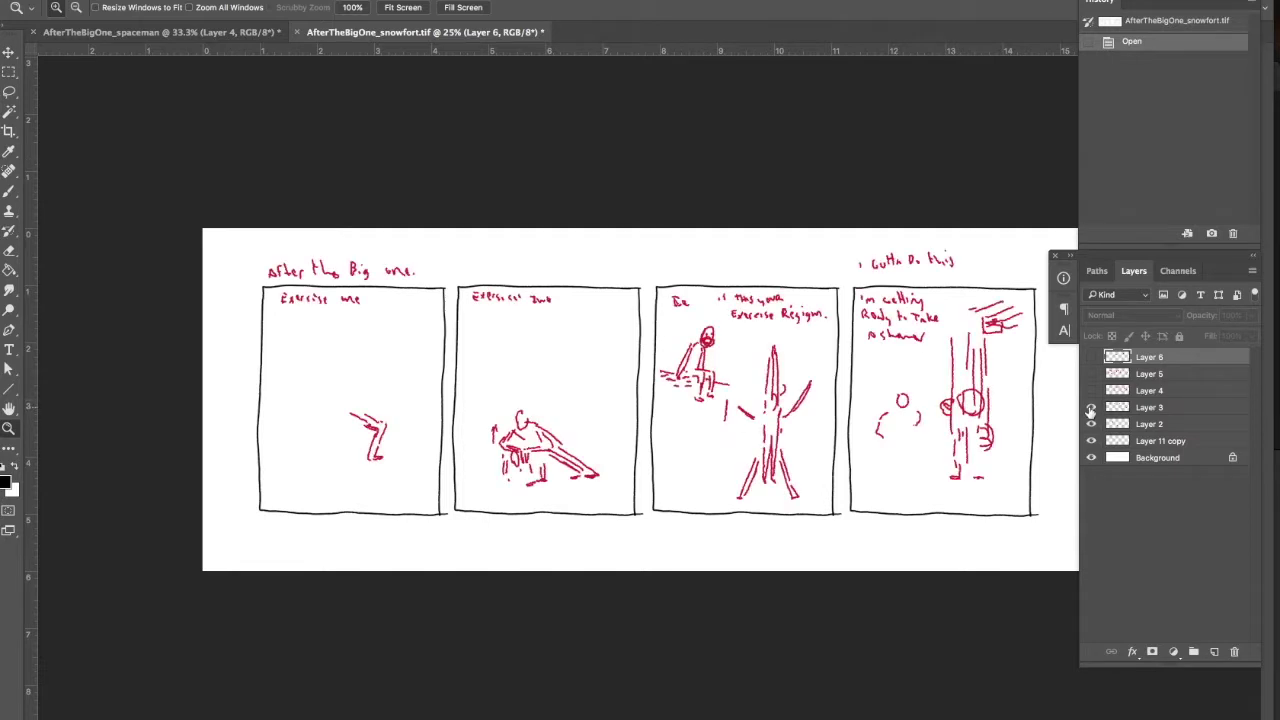
{"action": "left_click", "coordinate": [1091, 408]}
{"action": "left_click", "coordinate": [1091, 391]}
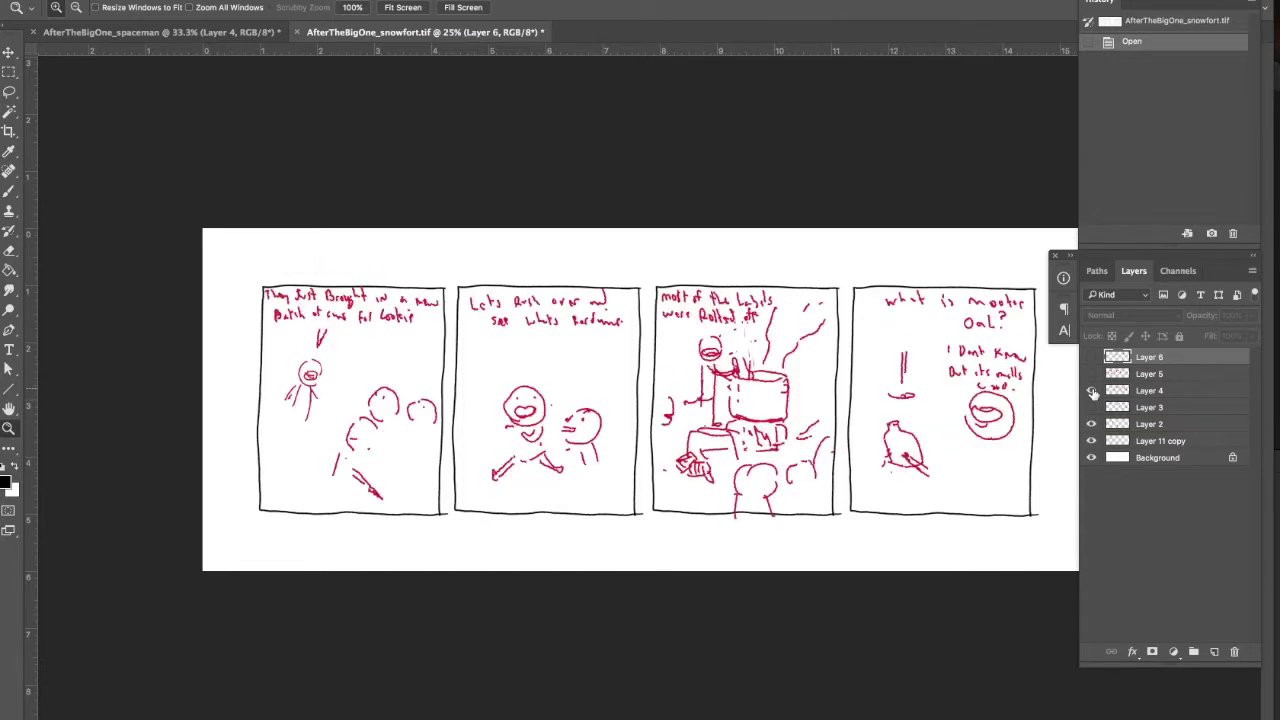
{"action": "left_click", "coordinate": [1091, 391]}
{"action": "left_click", "coordinate": [1091, 374]}
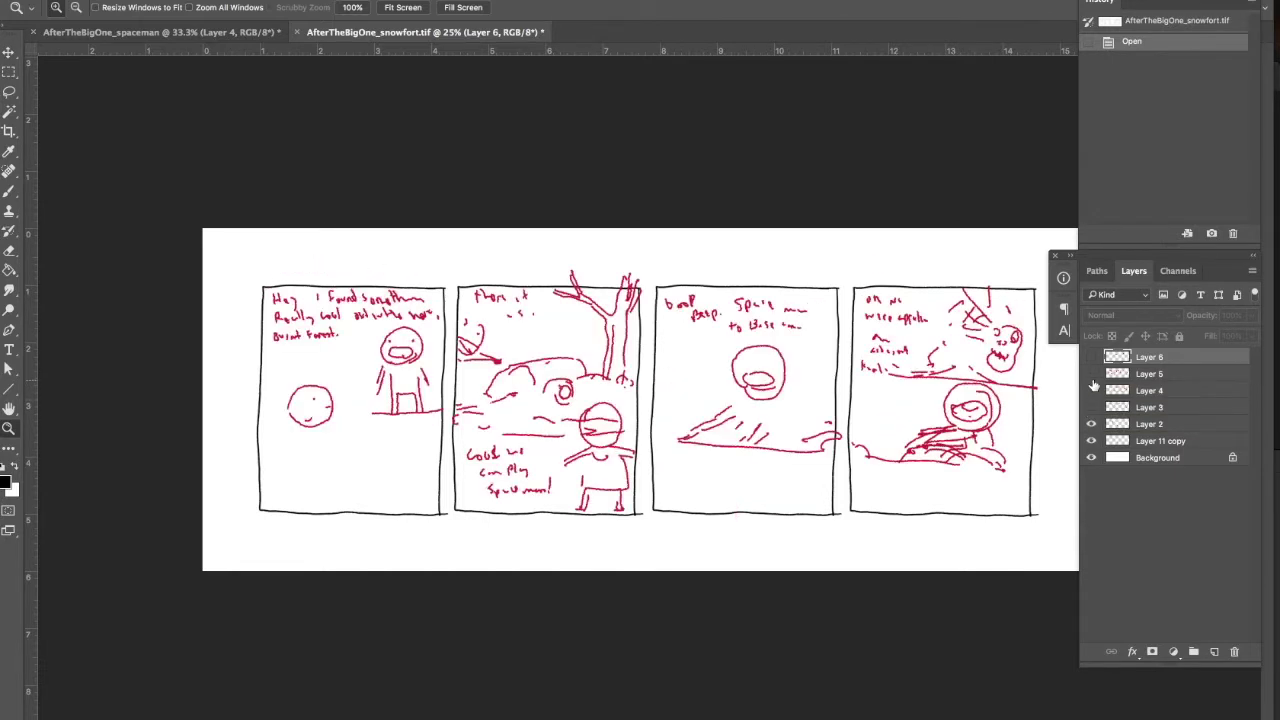
{"action": "left_click", "coordinate": [1091, 374]}
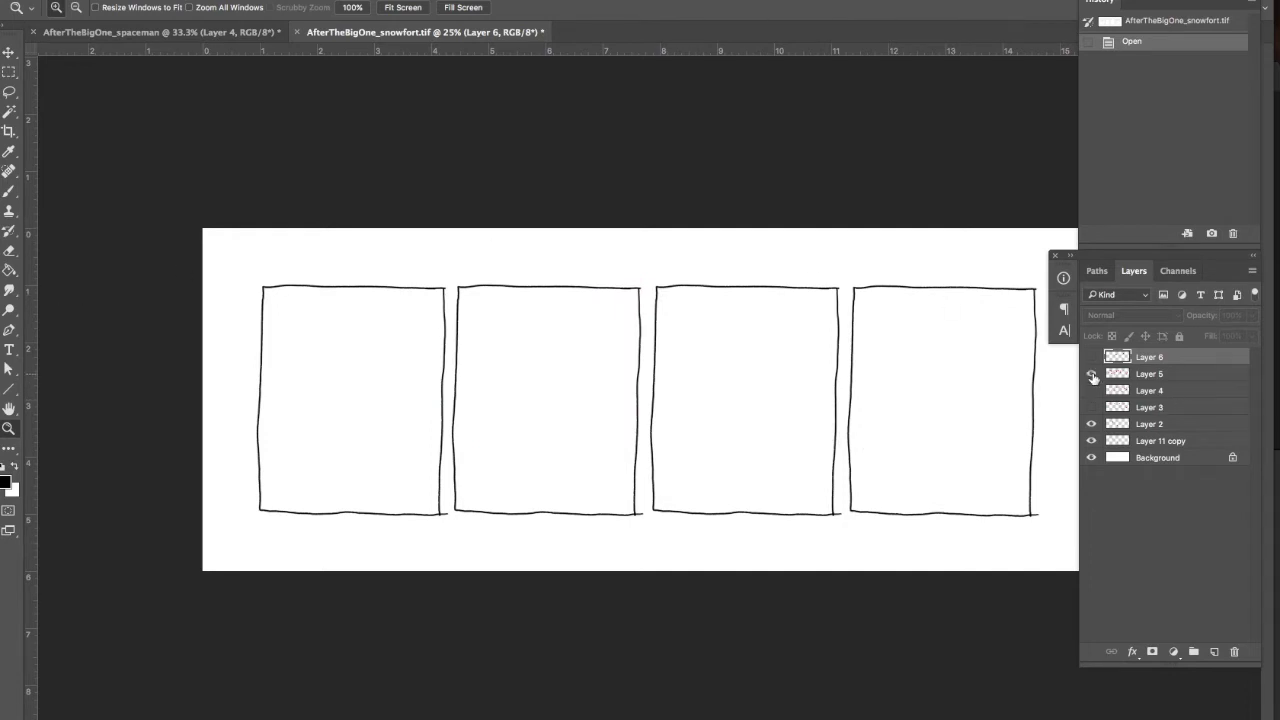
{"action": "left_click", "coordinate": [1091, 374]}
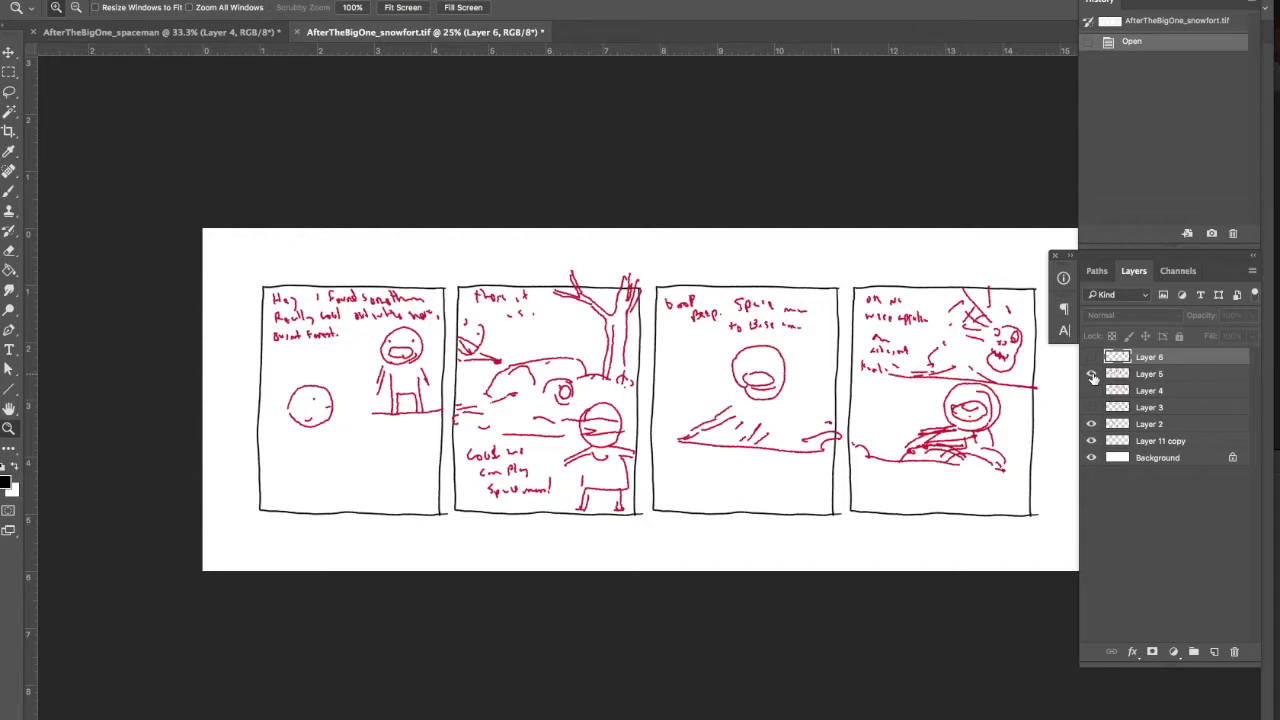
{"action": "left_click", "coordinate": [1091, 374]}
Recheck the Layer 4, 3 and 6 sketches, then leave Layer 5 visible
{"action": "left_click", "coordinate": [1091, 391]}
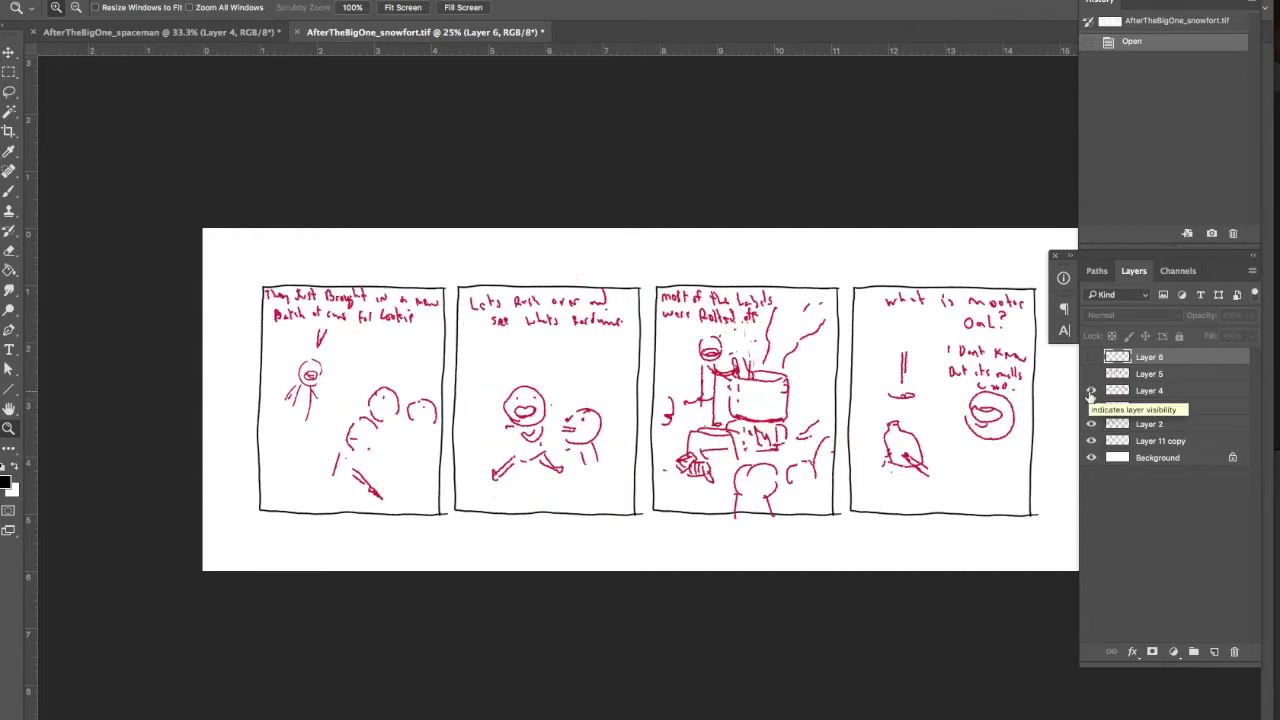
{"action": "left_click", "coordinate": [1091, 391]}
{"action": "left_click", "coordinate": [1091, 407]}
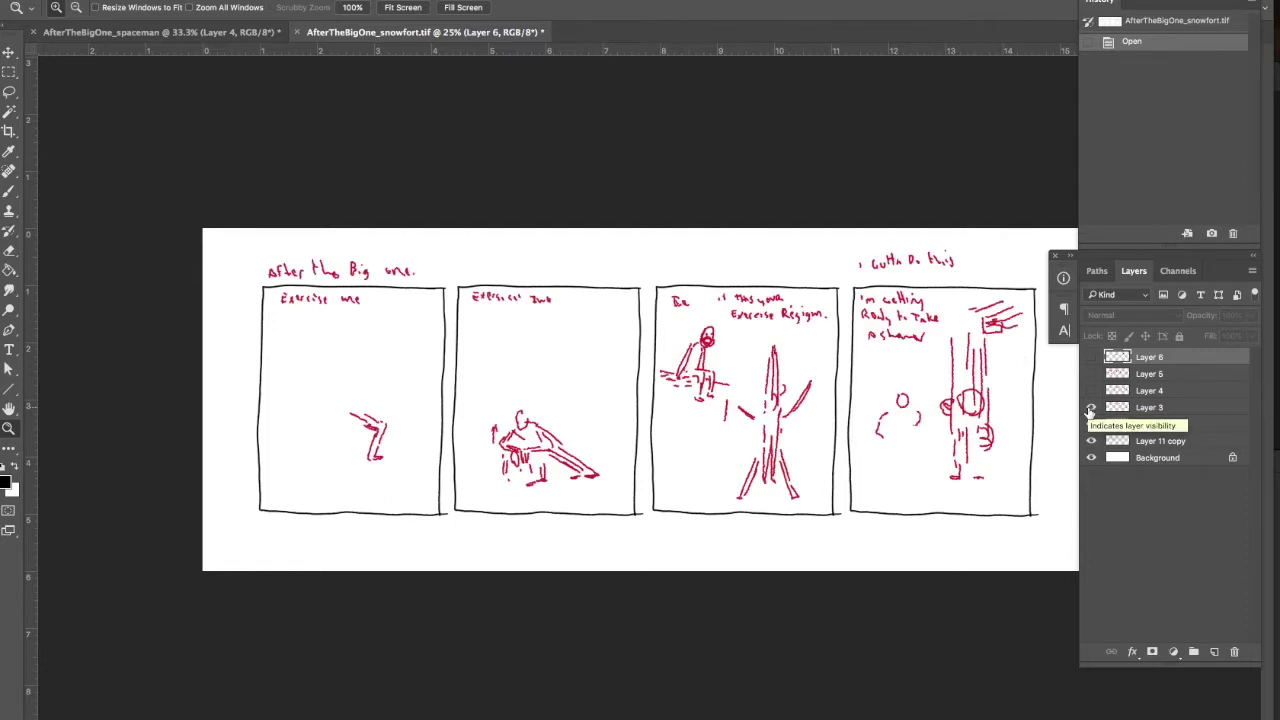
{"action": "left_click", "coordinate": [1091, 407]}
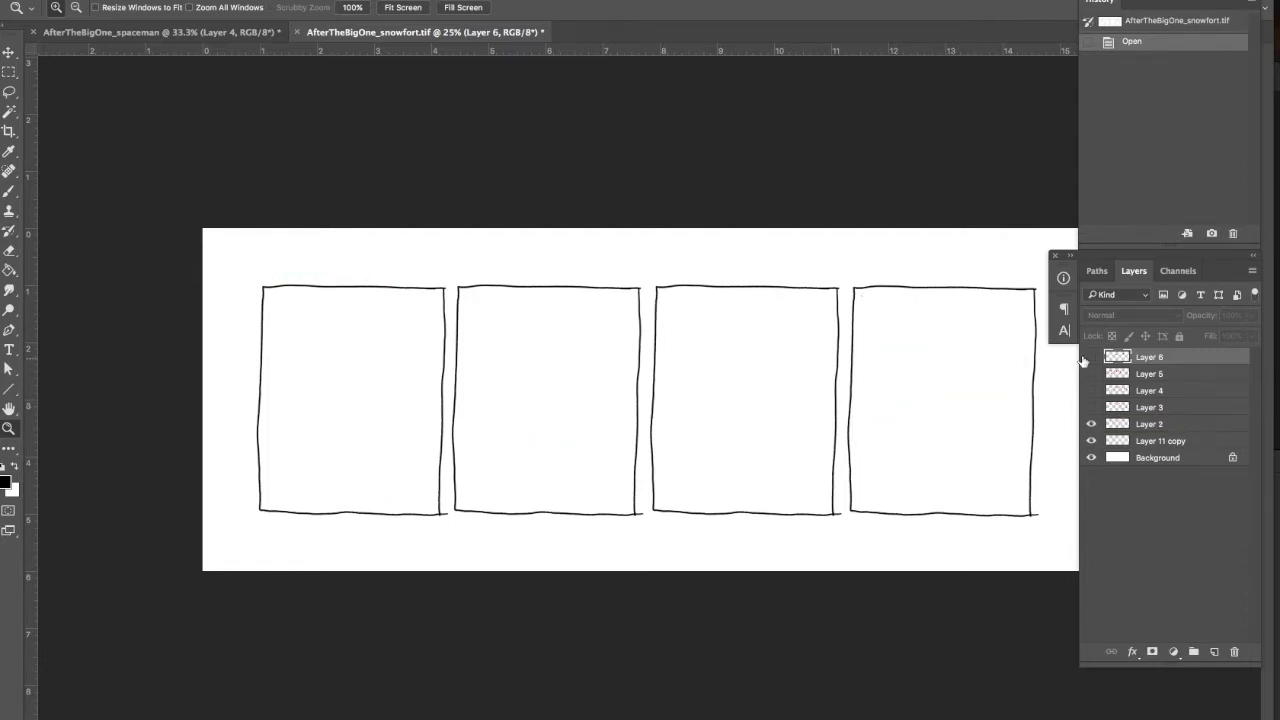
{"action": "left_click", "coordinate": [1091, 358]}
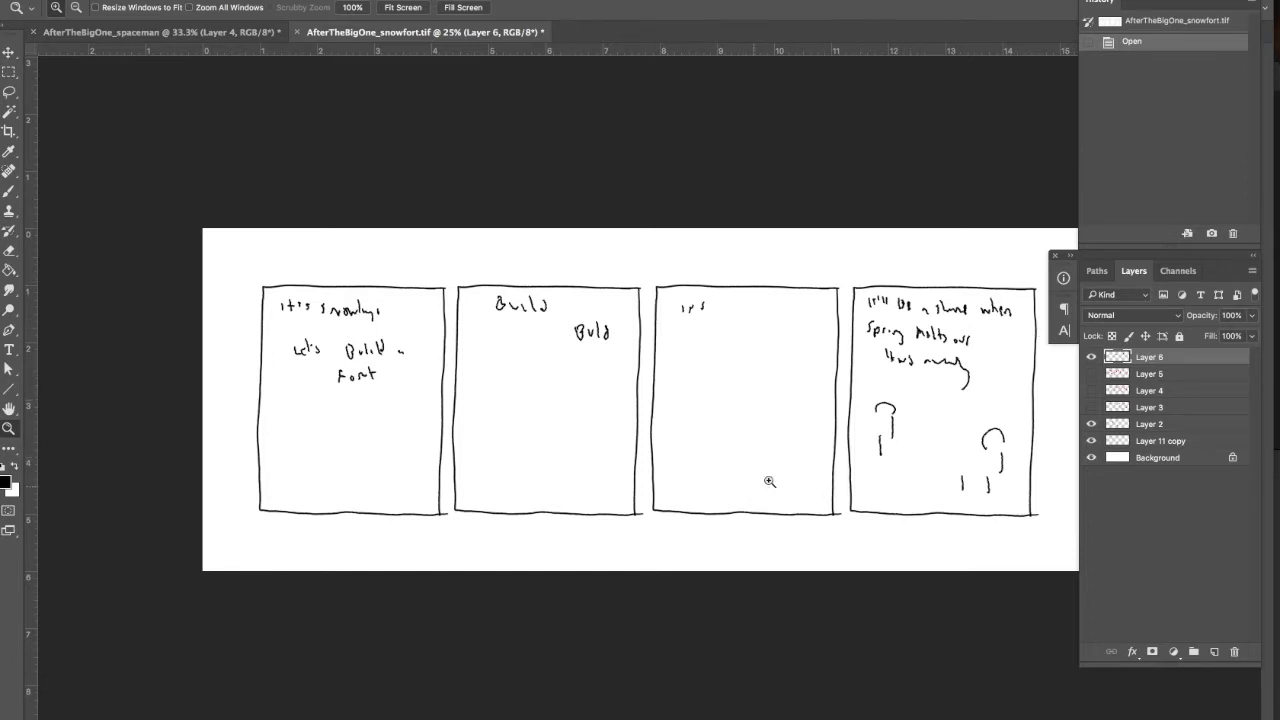
{"action": "left_click", "coordinate": [1091, 357]}
{"action": "left_click", "coordinate": [1091, 391]}
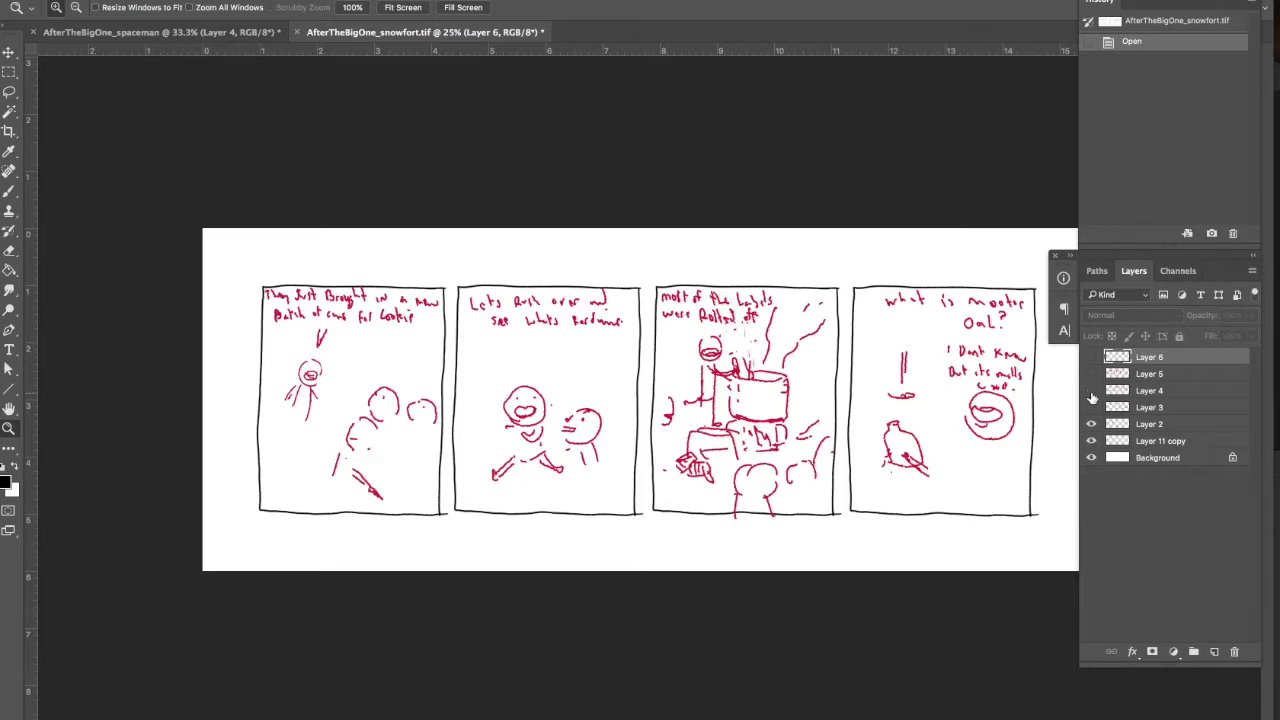
{"action": "left_click", "coordinate": [1091, 391]}
{"action": "left_click", "coordinate": [1091, 374]}
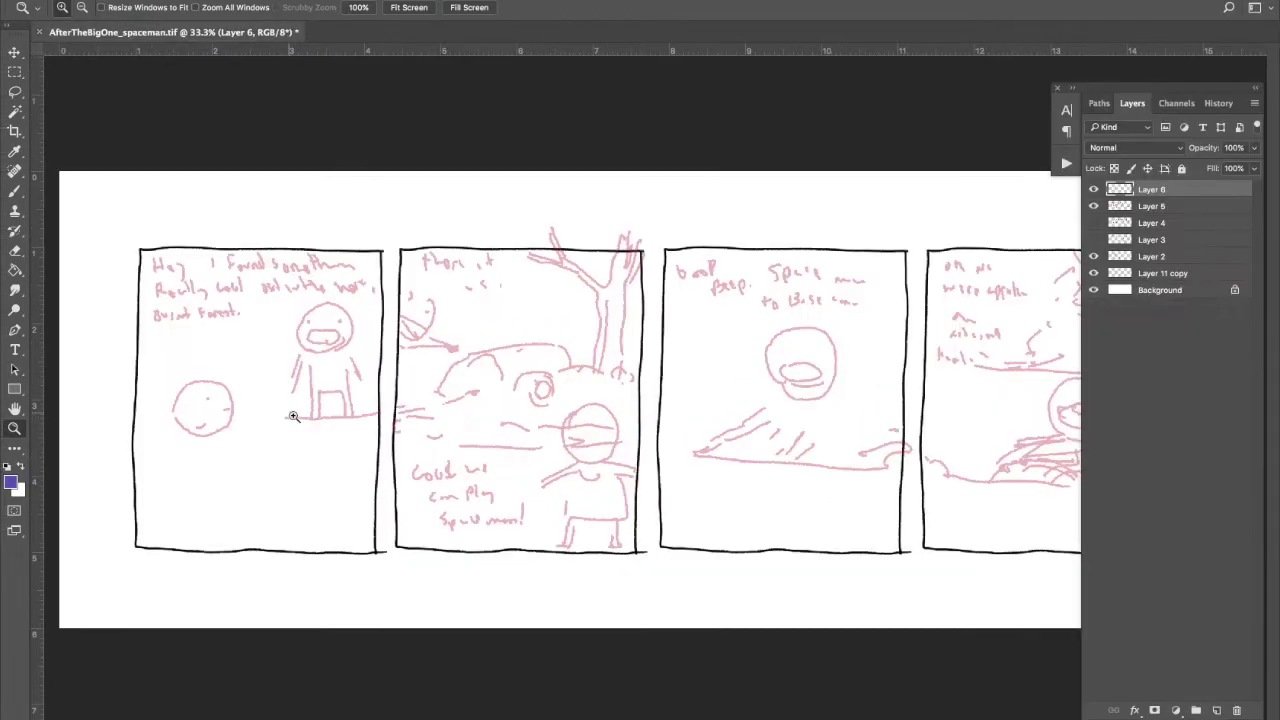
Zoom in on the first two panels and set the brush colour to red
{"action": "left_click", "coordinate": [97, 314]}
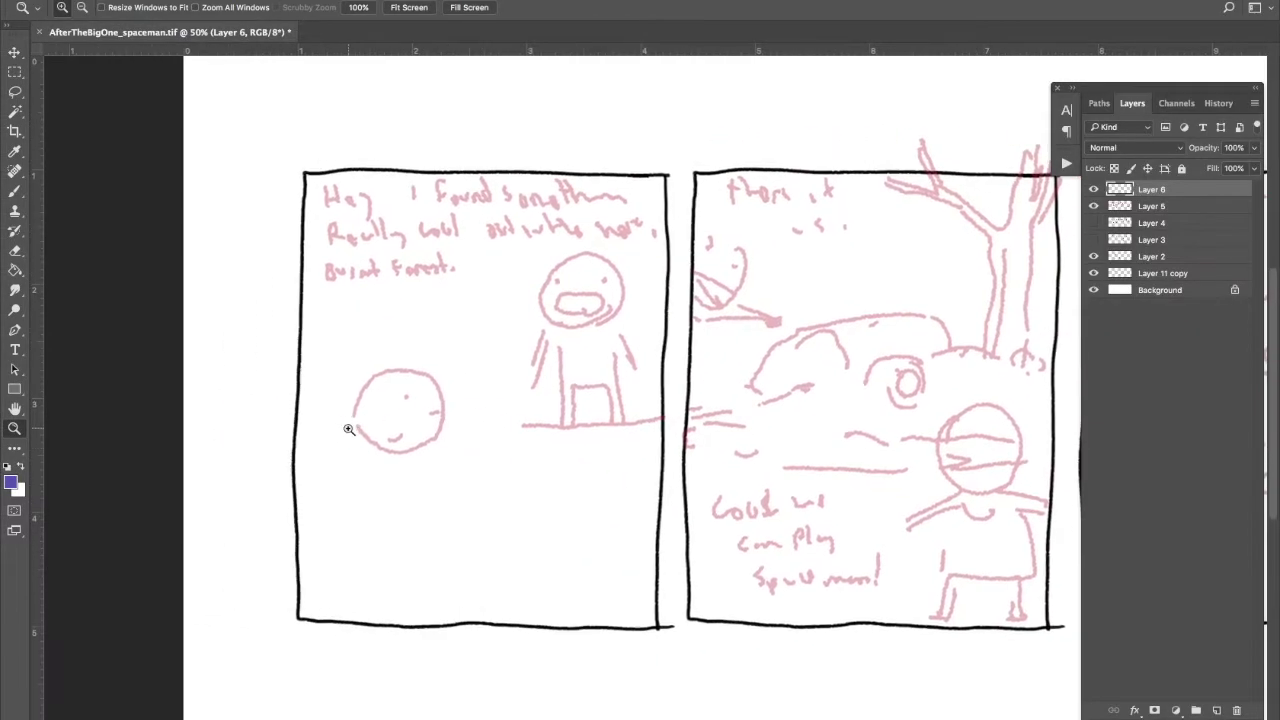
{"action": "key", "text": "b"}
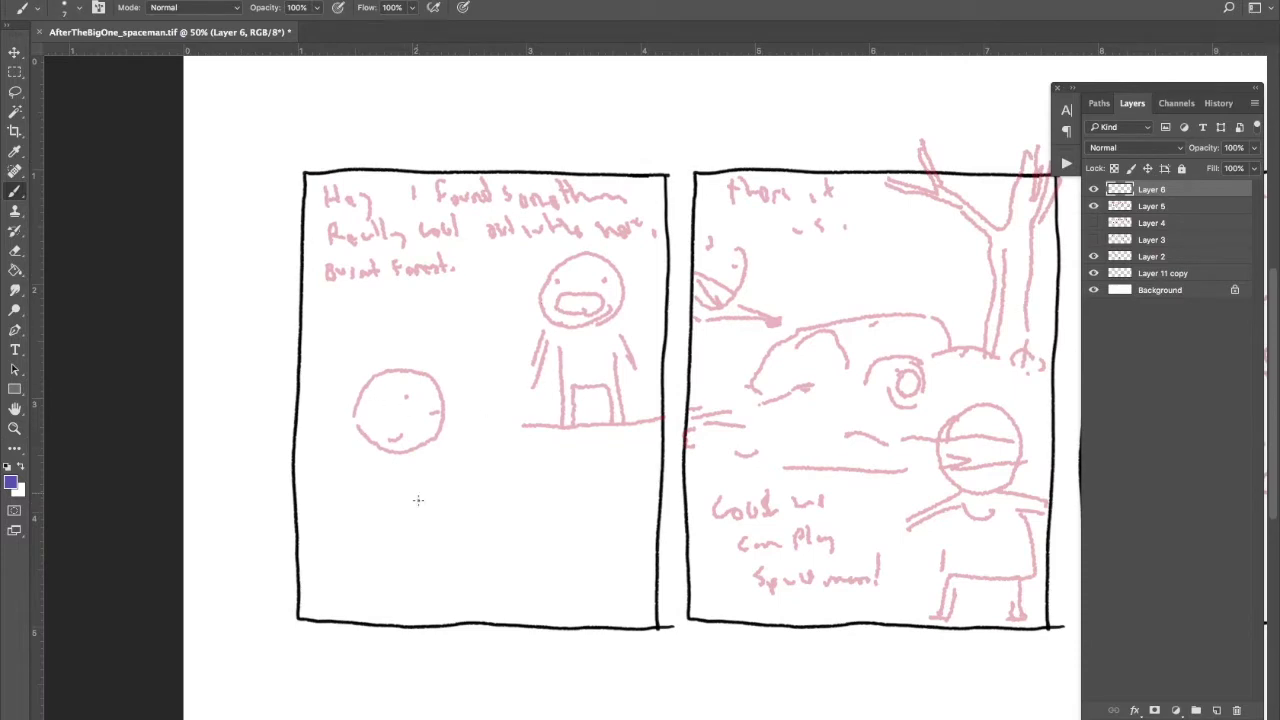
{"action": "left_click", "coordinate": [11, 483]}
{"action": "left_click", "coordinate": [806, 650]}
{"action": "left_click", "coordinate": [743, 509]}
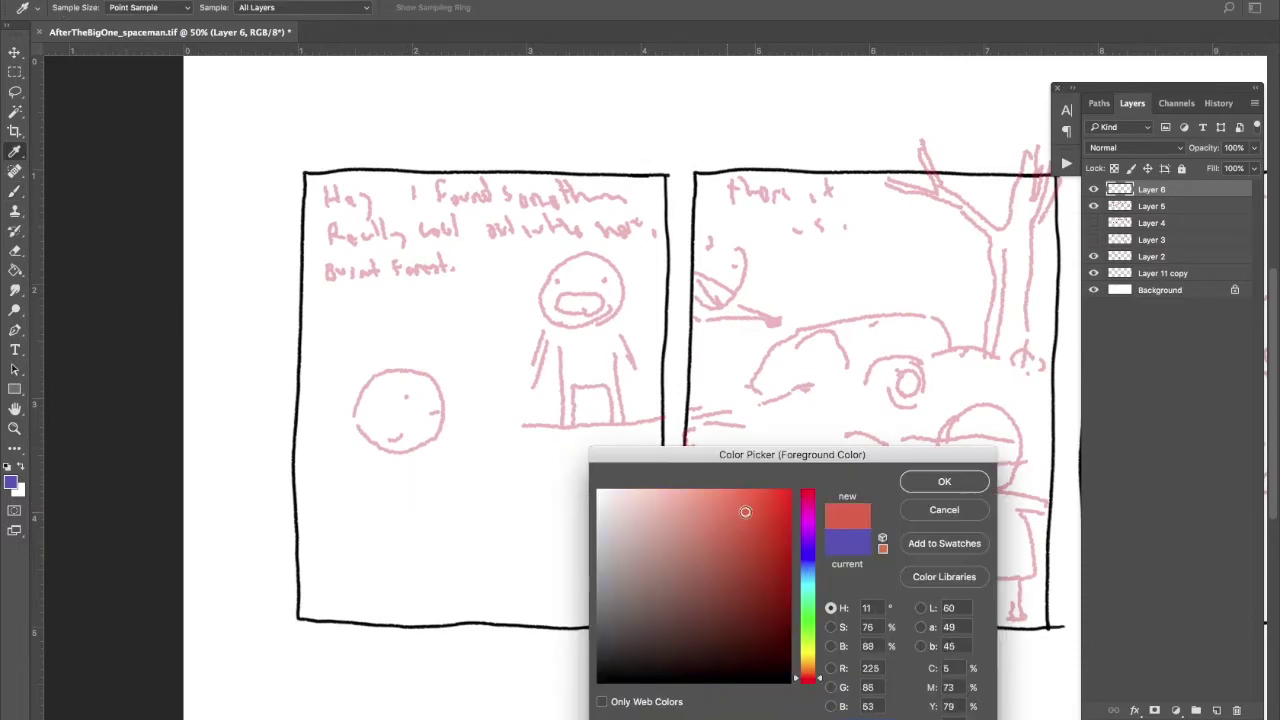
{"action": "left_click", "coordinate": [943, 480]}
Redraw the crouching figure in red: legs, shoulders, bent arm, knees, ear and hair
{"action": "left_click_drag", "start_coordinate": [430, 481], "coordinate": [424, 522]}
{"action": "left_click_drag", "start_coordinate": [413, 478], "coordinate": [402, 578]}
{"action": "left_click_drag", "start_coordinate": [362, 468], "coordinate": [348, 566]}
{"action": "mouse_move", "coordinate": [362, 446]}
{"action": "left_mouse_down"}
{"action": "mouse_move", "coordinate": [340, 570]}
{"action": "mouse_move", "coordinate": [394, 480]}
{"action": "left_mouse_up"}
{"action": "mouse_move", "coordinate": [436, 436]}
{"action": "left_mouse_down"}
{"action": "mouse_move", "coordinate": [447, 516]}
{"action": "mouse_move", "coordinate": [470, 548]}
{"action": "left_mouse_up"}
{"action": "left_click_drag", "start_coordinate": [404, 500], "coordinate": [372, 540]}
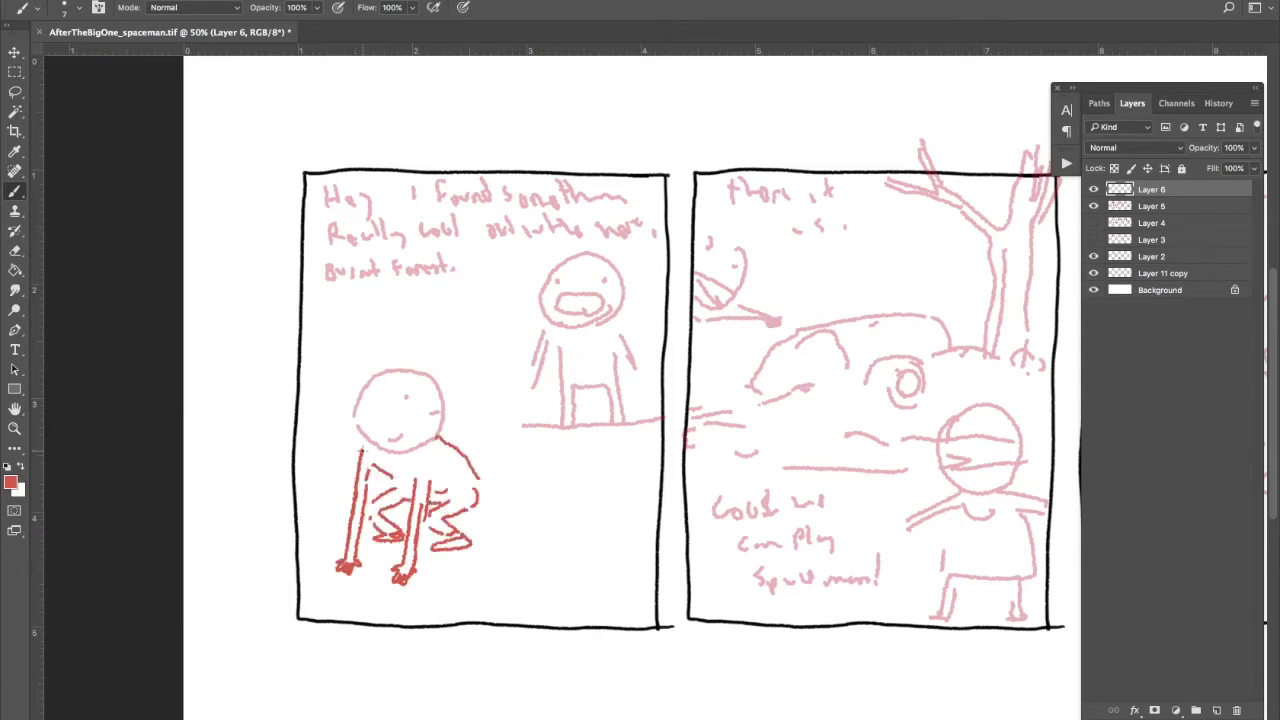
{"action": "left_click_drag", "start_coordinate": [372, 412], "coordinate": [372, 438]}
{"action": "mouse_move", "coordinate": [439, 394]}
{"action": "left_mouse_down"}
{"action": "mouse_move", "coordinate": [420, 375]}
{"action": "mouse_move", "coordinate": [386, 410]}
{"action": "mouse_move", "coordinate": [394, 347]}
{"action": "left_mouse_up"}
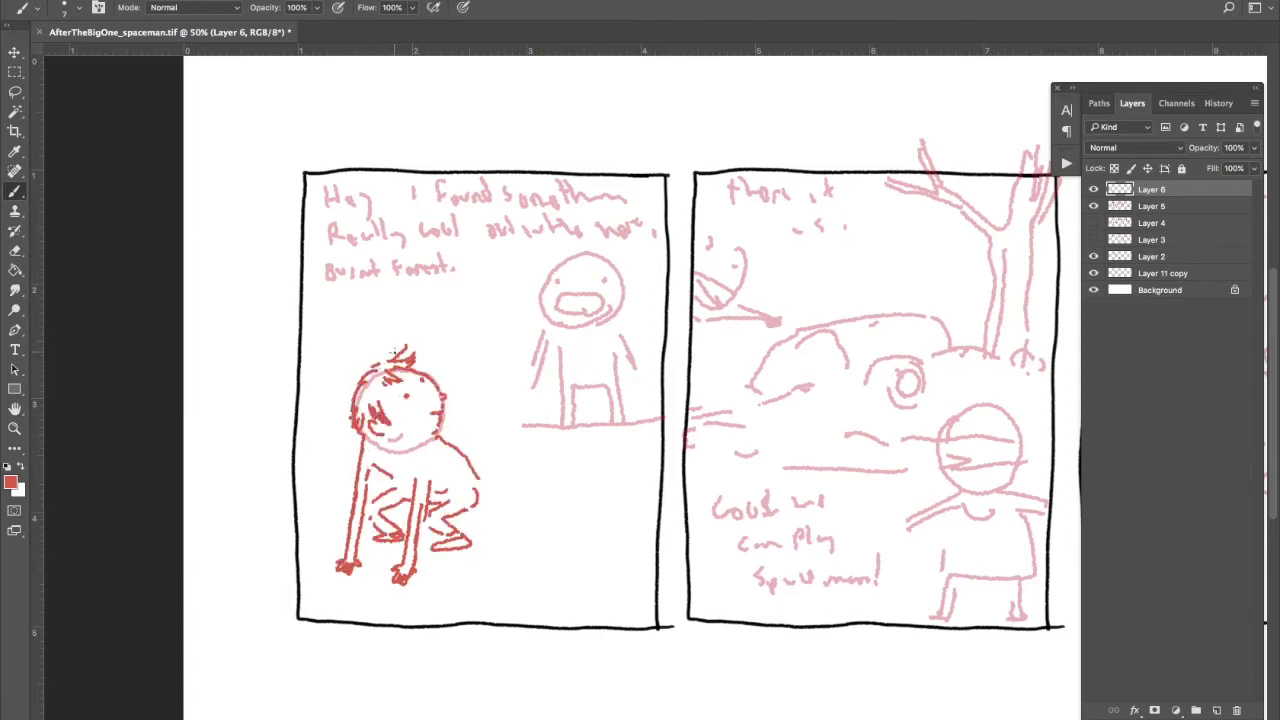
{"action": "mouse_move", "coordinate": [362, 448]}
{"action": "left_mouse_down"}
{"action": "mouse_move", "coordinate": [350, 512]}
{"action": "mouse_move", "coordinate": [372, 561]}
{"action": "left_mouse_up"}
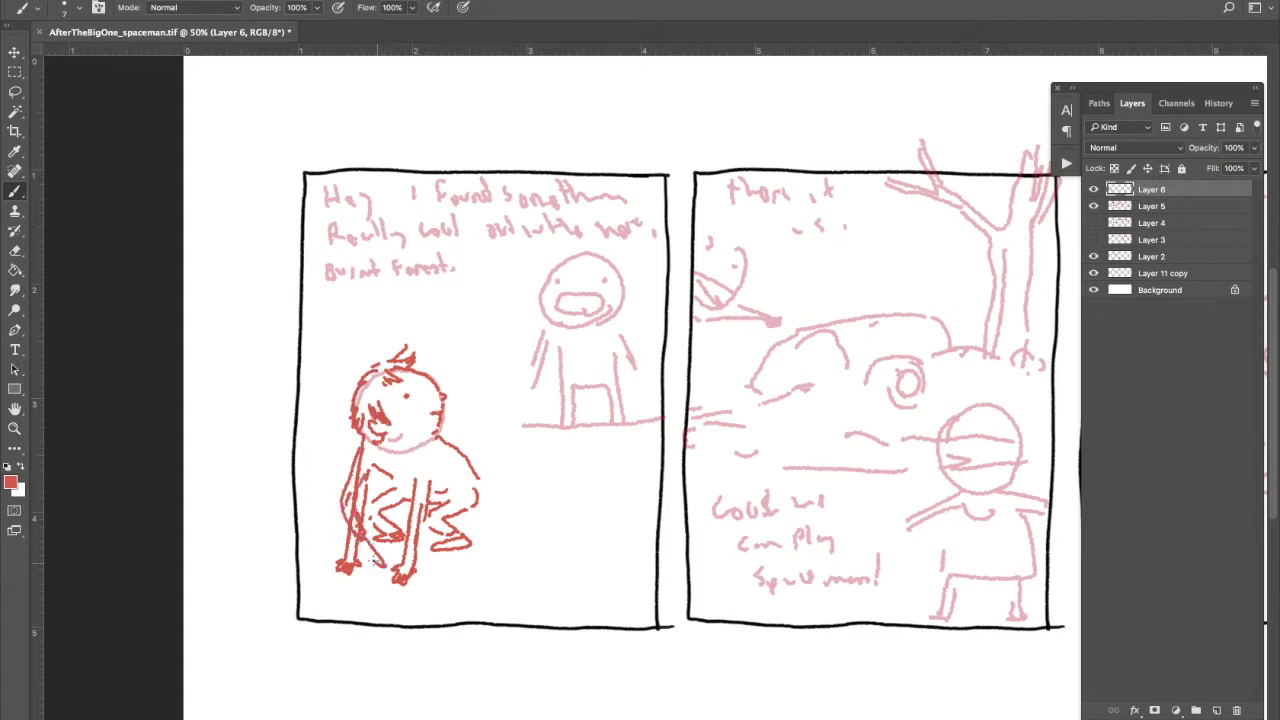
{"action": "key", "text": "ctrl+z"}
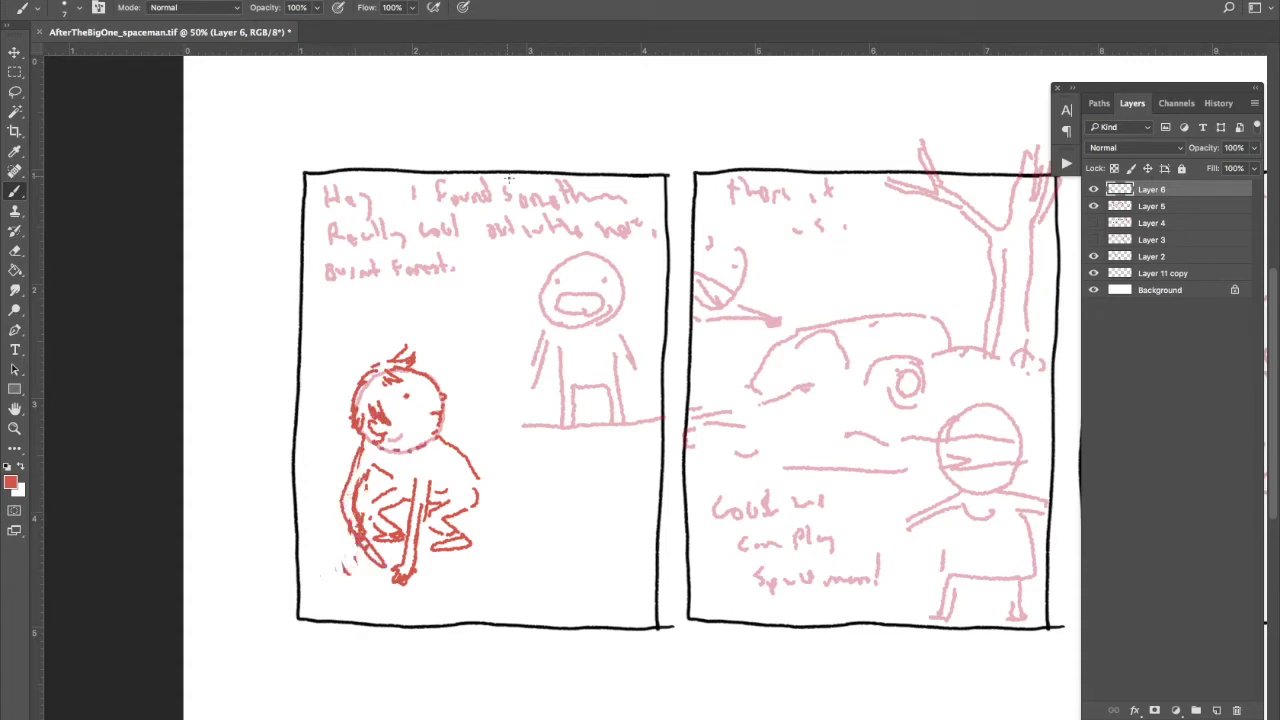
Draw the standing girl's outstretched arm, long hair and overall straps, plus small marks nearby
{"action": "mouse_move", "coordinate": [662, 414]}
{"action": "left_mouse_down"}
{"action": "mouse_move", "coordinate": [486, 440]}
{"action": "mouse_move", "coordinate": [492, 428]}
{"action": "mouse_move", "coordinate": [490, 468]}
{"action": "mouse_move", "coordinate": [576, 494]}
{"action": "mouse_move", "coordinate": [640, 468]}
{"action": "mouse_move", "coordinate": [560, 376]}
{"action": "mouse_move", "coordinate": [612, 328]}
{"action": "mouse_move", "coordinate": [538, 368]}
{"action": "mouse_move", "coordinate": [550, 312]}
{"action": "mouse_move", "coordinate": [610, 322]}
{"action": "mouse_move", "coordinate": [556, 296]}
{"action": "mouse_move", "coordinate": [578, 300]}
{"action": "left_mouse_up"}
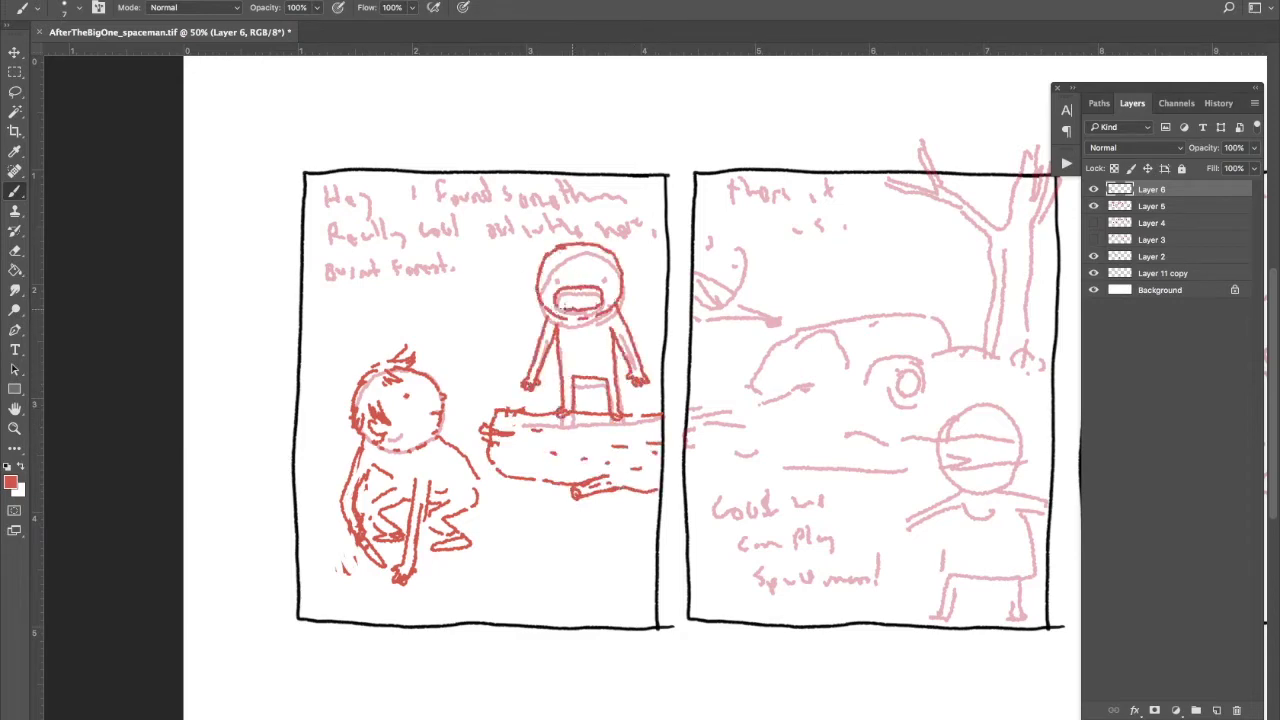
{"action": "mouse_move", "coordinate": [554, 245]}
{"action": "left_mouse_down"}
{"action": "mouse_move", "coordinate": [612, 252]}
{"action": "mouse_move", "coordinate": [537, 312]}
{"action": "left_mouse_up"}
{"action": "left_click_drag", "start_coordinate": [350, 462], "coordinate": [290, 456]}
{"action": "left_click_drag", "start_coordinate": [306, 424], "coordinate": [309, 434]}
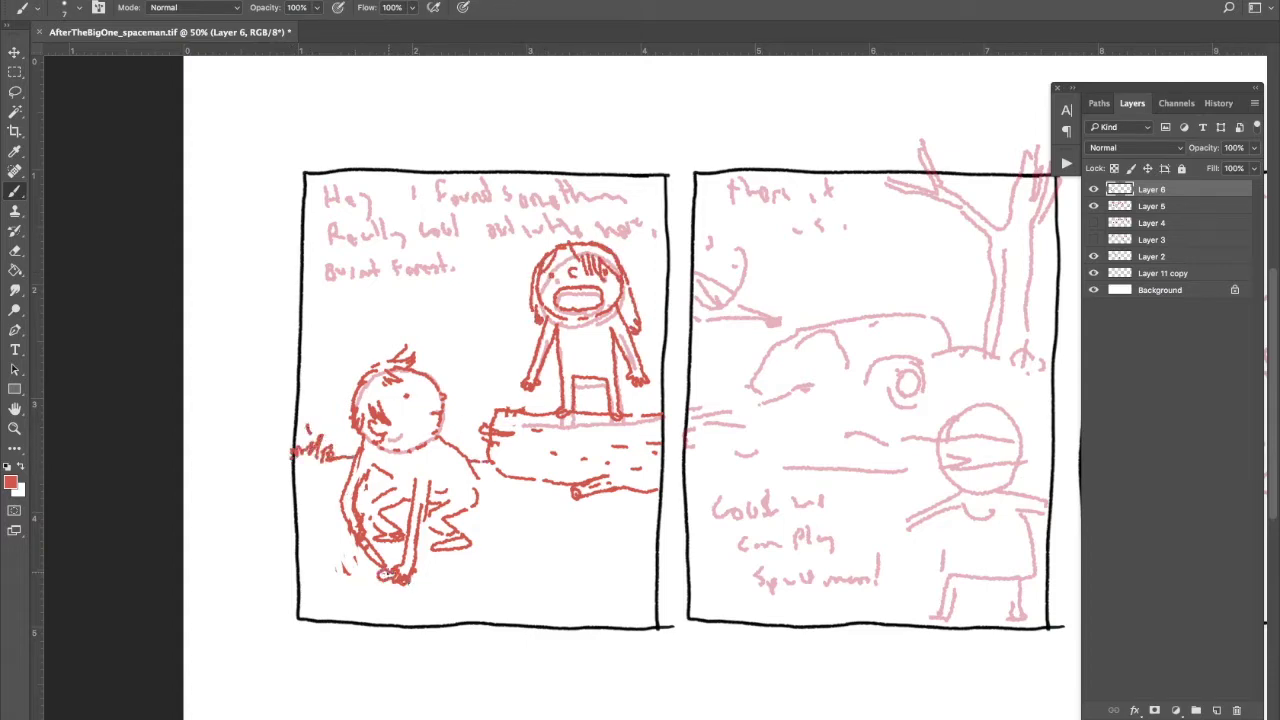
{"action": "mouse_move", "coordinate": [340, 575]}
{"action": "left_mouse_down"}
{"action": "mouse_move", "coordinate": [352, 558]}
{"action": "mouse_move", "coordinate": [362, 568]}
{"action": "left_mouse_up"}
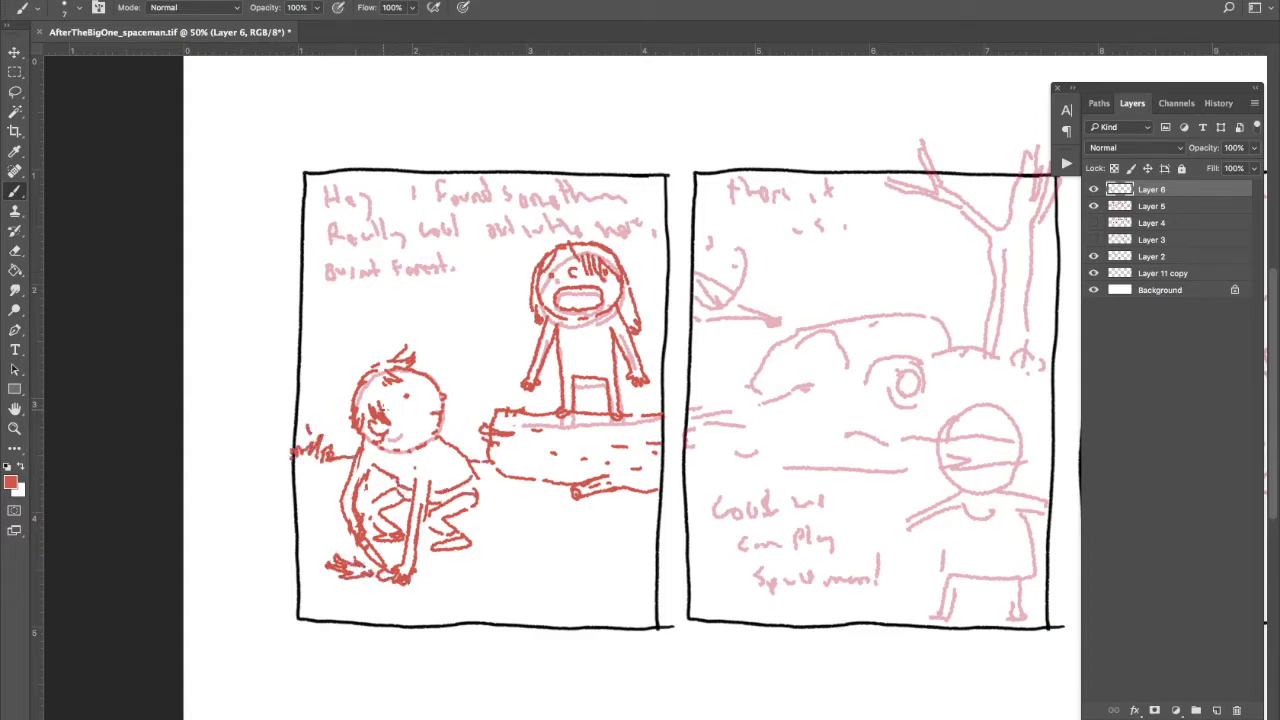
{"action": "mouse_move", "coordinate": [594, 339]}
{"action": "left_mouse_down"}
{"action": "mouse_move", "coordinate": [564, 330]}
{"action": "mouse_move", "coordinate": [585, 352]}
{"action": "left_mouse_up"}
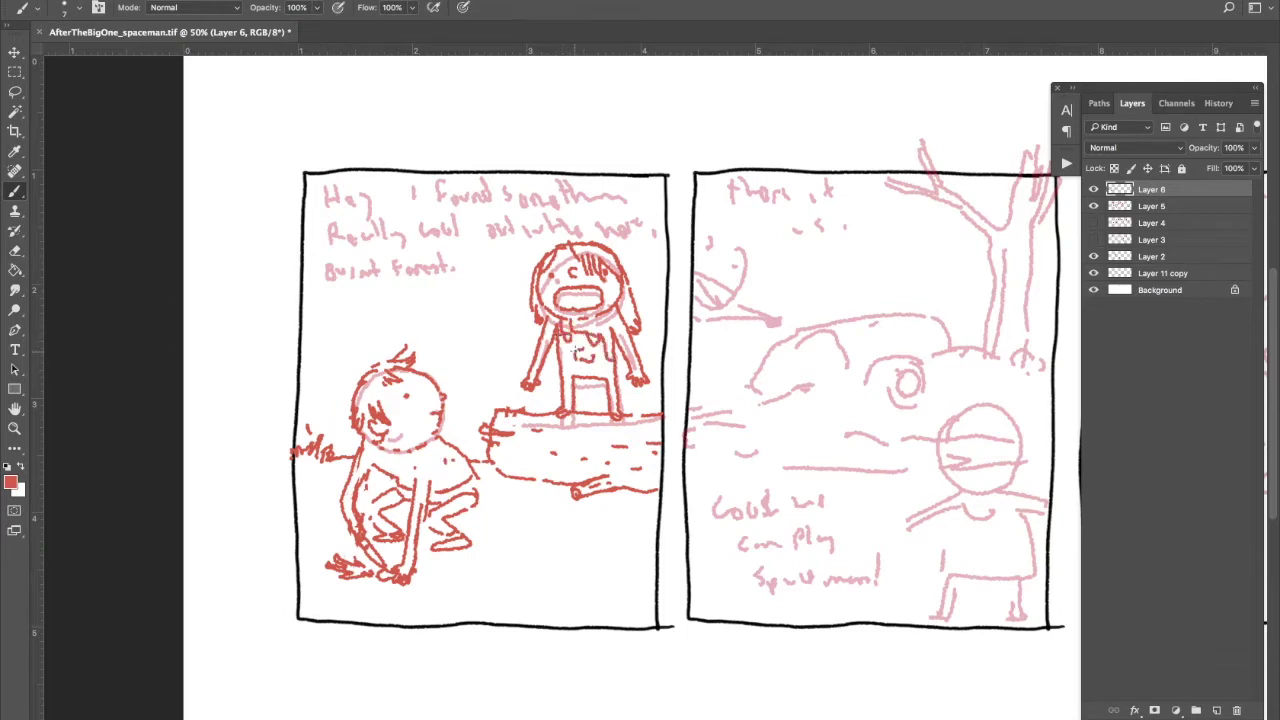
Erase the stray scribble and rework the log's outline
{"action": "mouse_move", "coordinate": [334, 455]}
{"action": "left_mouse_down"}
{"action": "mouse_move", "coordinate": [298, 440]}
{"action": "mouse_move", "coordinate": [296, 455]}
{"action": "left_mouse_up"}
{"action": "left_click_drag", "start_coordinate": [555, 480], "coordinate": [640, 495]}
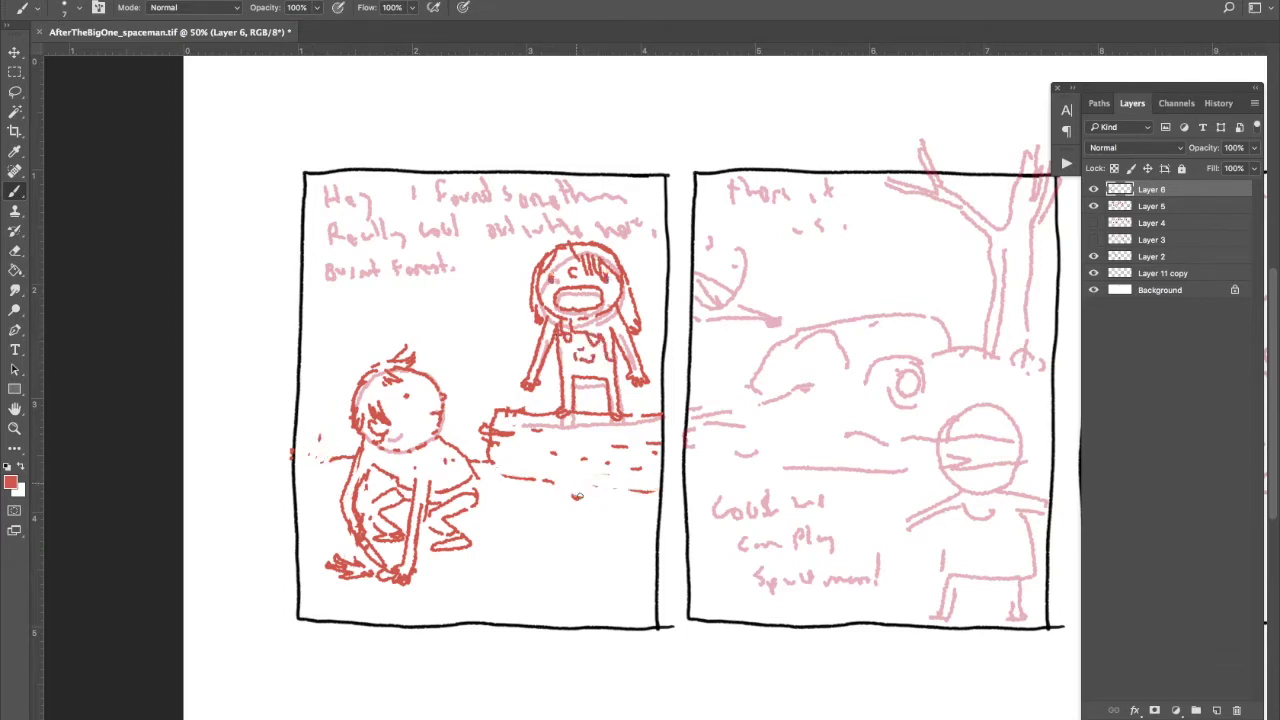
{"action": "left_click_drag", "start_coordinate": [480, 420], "coordinate": [515, 445]}
{"action": "left_click_drag", "start_coordinate": [505, 402], "coordinate": [640, 425]}
{"action": "left_click_drag", "start_coordinate": [486, 438], "coordinate": [515, 470]}
Add grass tufts and lines along the log
{"action": "left_click_drag", "start_coordinate": [530, 470], "coordinate": [645, 478]}
{"action": "left_click_drag", "start_coordinate": [340, 445], "coordinate": [315, 455]}
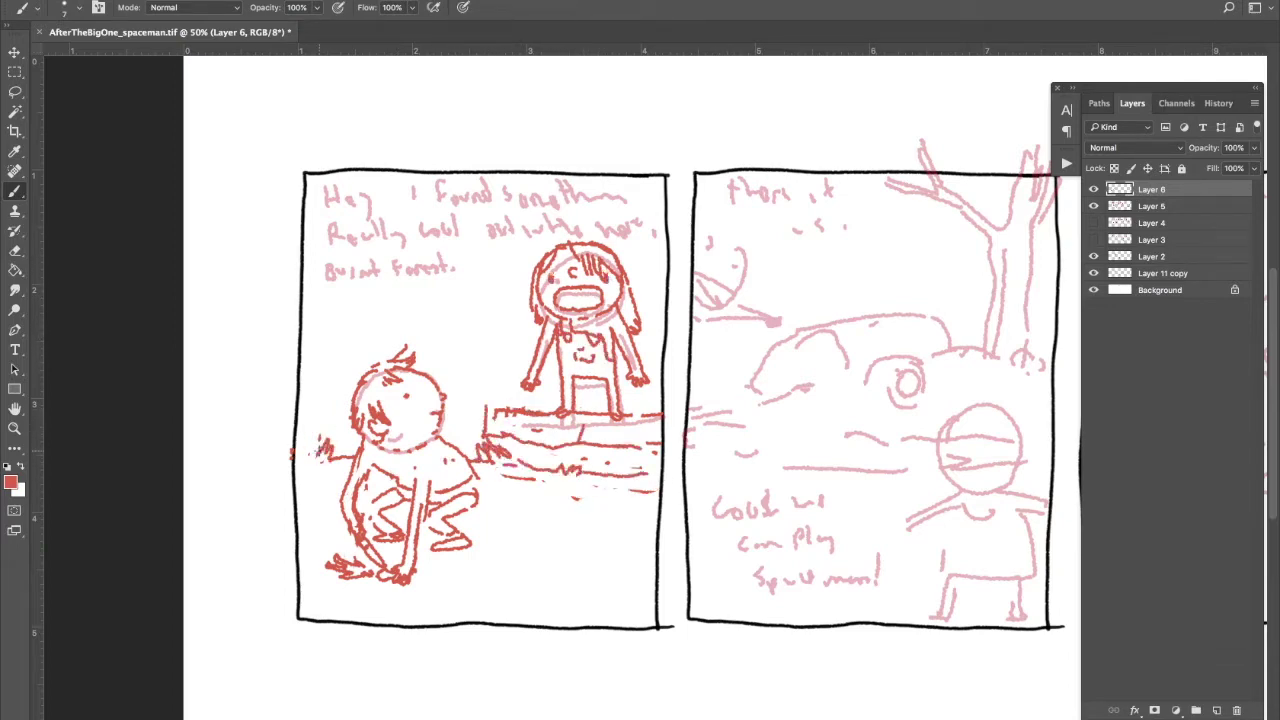
{"action": "left_click_drag", "start_coordinate": [575, 470], "coordinate": [630, 458]}
{"action": "left_click_drag", "start_coordinate": [580, 500], "coordinate": [658, 536]}
Raise the crouching figure's arm, then rough a creature's snout, eye and boxy car in panel two
{"action": "mouse_move", "coordinate": [306, 458]}
{"action": "left_mouse_down"}
{"action": "mouse_move", "coordinate": [348, 342]}
{"action": "mouse_move", "coordinate": [302, 462]}
{"action": "mouse_move", "coordinate": [328, 334]}
{"action": "mouse_move", "coordinate": [348, 452]}
{"action": "mouse_move", "coordinate": [156, 361]}
{"action": "left_mouse_up"}
{"action": "mouse_move", "coordinate": [540, 298]}
{"action": "left_mouse_down"}
{"action": "mouse_move", "coordinate": [556, 302]}
{"action": "mouse_move", "coordinate": [582, 380]}
{"action": "mouse_move", "coordinate": [668, 400]}
{"action": "left_mouse_up"}
{"action": "mouse_move", "coordinate": [604, 330]}
{"action": "left_mouse_down"}
{"action": "mouse_move", "coordinate": [716, 354]}
{"action": "mouse_move", "coordinate": [706, 318]}
{"action": "mouse_move", "coordinate": [751, 297]}
{"action": "mouse_move", "coordinate": [864, 296]}
{"action": "left_mouse_up"}
{"action": "left_click_drag", "start_coordinate": [846, 304], "coordinate": [872, 344]}
{"action": "left_click_drag", "start_coordinate": [782, 296], "coordinate": [846, 318]}
{"action": "mouse_move", "coordinate": [820, 318]}
{"action": "left_mouse_down"}
{"action": "mouse_move", "coordinate": [842, 352]}
{"action": "mouse_move", "coordinate": [868, 346]}
{"action": "left_mouse_up"}
{"action": "left_click_drag", "start_coordinate": [856, 330], "coordinate": [880, 362]}
{"action": "left_click_drag", "start_coordinate": [768, 342], "coordinate": [856, 372]}
{"action": "mouse_move", "coordinate": [880, 340]}
{"action": "left_mouse_down"}
{"action": "mouse_move", "coordinate": [894, 390]}
{"action": "mouse_move", "coordinate": [904, 372]}
{"action": "left_mouse_up"}
Add a wheel and jagged lines under the car, and outline its roof, windows and side
{"action": "left_click_drag", "start_coordinate": [766, 284], "coordinate": [792, 290]}
{"action": "left_click_drag", "start_coordinate": [710, 350], "coordinate": [734, 368]}
{"action": "mouse_move", "coordinate": [720, 340]}
{"action": "left_mouse_down"}
{"action": "mouse_move", "coordinate": [784, 386]}
{"action": "mouse_move", "coordinate": [846, 388]}
{"action": "left_mouse_up"}
{"action": "left_click_drag", "start_coordinate": [856, 368], "coordinate": [906, 374]}
{"action": "mouse_move", "coordinate": [604, 322]}
{"action": "left_mouse_down"}
{"action": "mouse_move", "coordinate": [716, 278]}
{"action": "mouse_move", "coordinate": [846, 292]}
{"action": "left_mouse_up"}
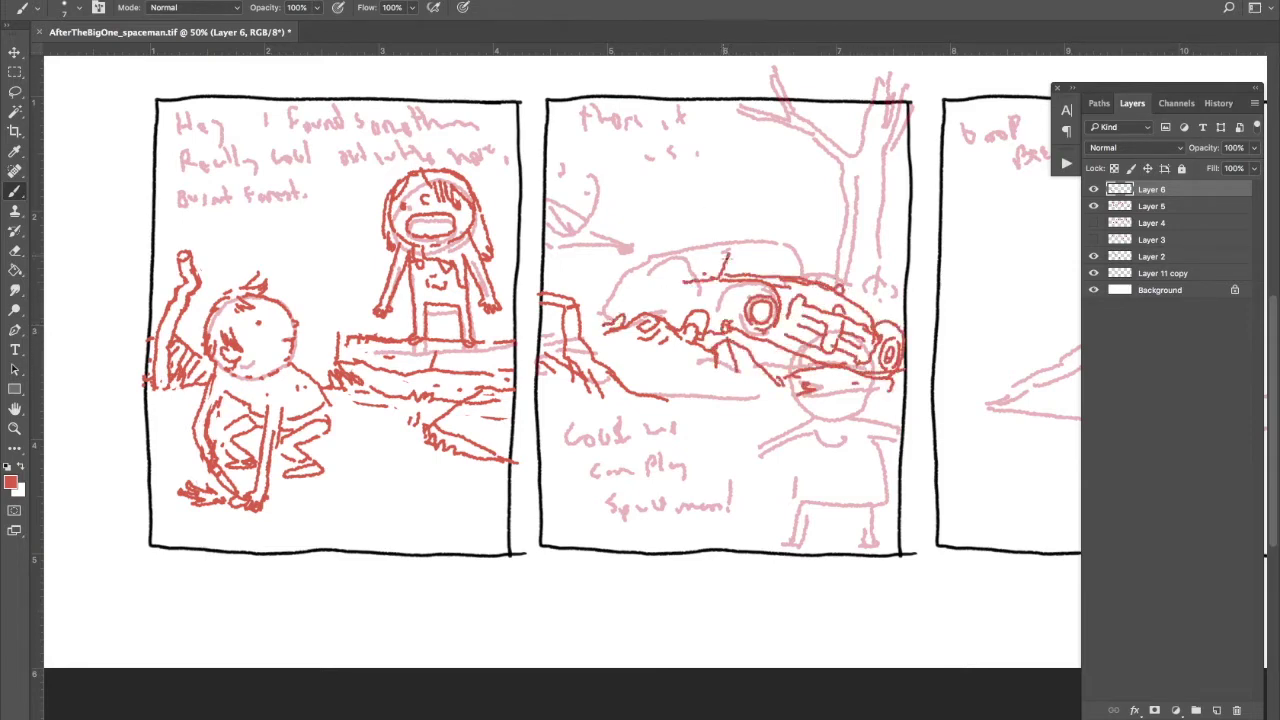
{"action": "mouse_move", "coordinate": [650, 282]}
{"action": "left_mouse_down"}
{"action": "mouse_move", "coordinate": [800, 246]}
{"action": "mouse_move", "coordinate": [707, 249]}
{"action": "mouse_move", "coordinate": [634, 282]}
{"action": "mouse_move", "coordinate": [584, 334]}
{"action": "left_mouse_up"}
{"action": "left_click_drag", "start_coordinate": [896, 404], "coordinate": [934, 386]}
Lasso the red car drawing and rotate it level, moving it up with Free Transform
{"action": "key", "text": "l"}
{"action": "mouse_move", "coordinate": [582, 318]}
{"action": "left_mouse_down"}
{"action": "mouse_move", "coordinate": [954, 352]}
{"action": "mouse_move", "coordinate": [600, 240]}
{"action": "left_mouse_up"}
{"action": "key", "text": "ctrl+t"}
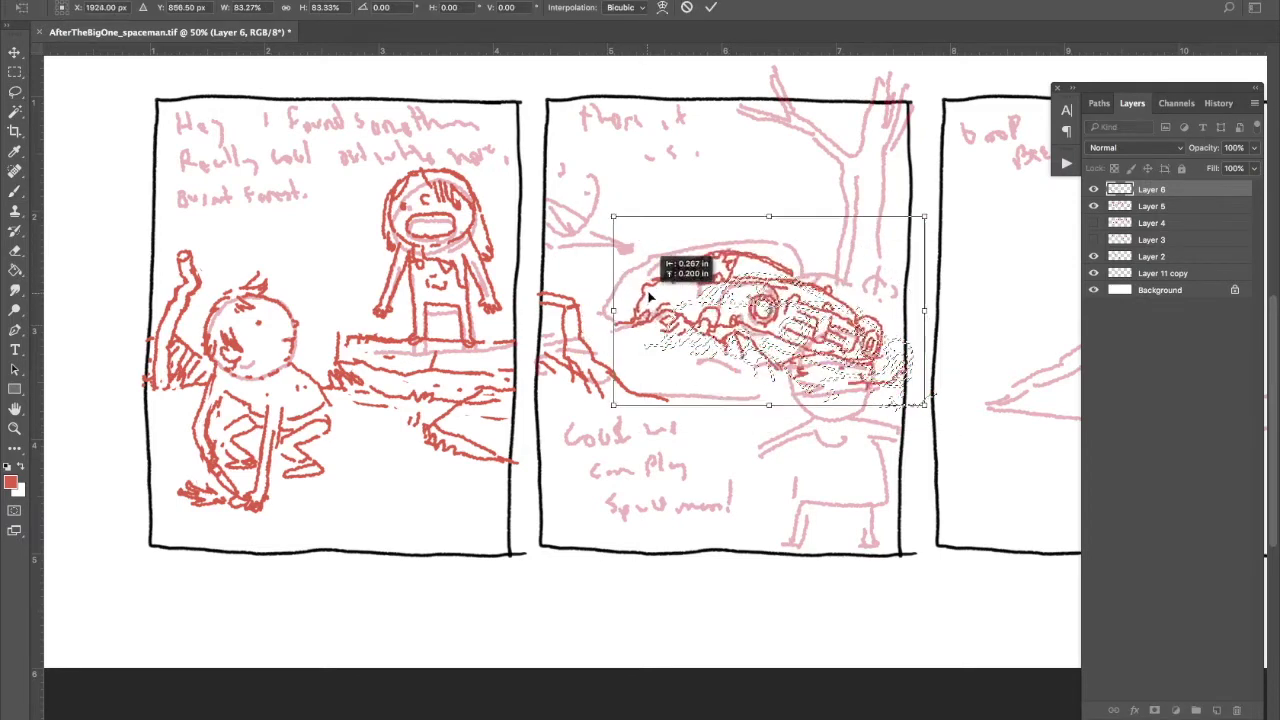
{"action": "left_click_drag", "start_coordinate": [930, 440], "coordinate": [900, 470]}
{"action": "key", "text": "Return"}
Add strokes at the car's left and draw ground lines across the second panel
{"action": "key", "text": "b"}
{"action": "left_click_drag", "start_coordinate": [640, 348], "coordinate": [688, 368]}
{"action": "left_click_drag", "start_coordinate": [608, 302], "coordinate": [626, 340]}
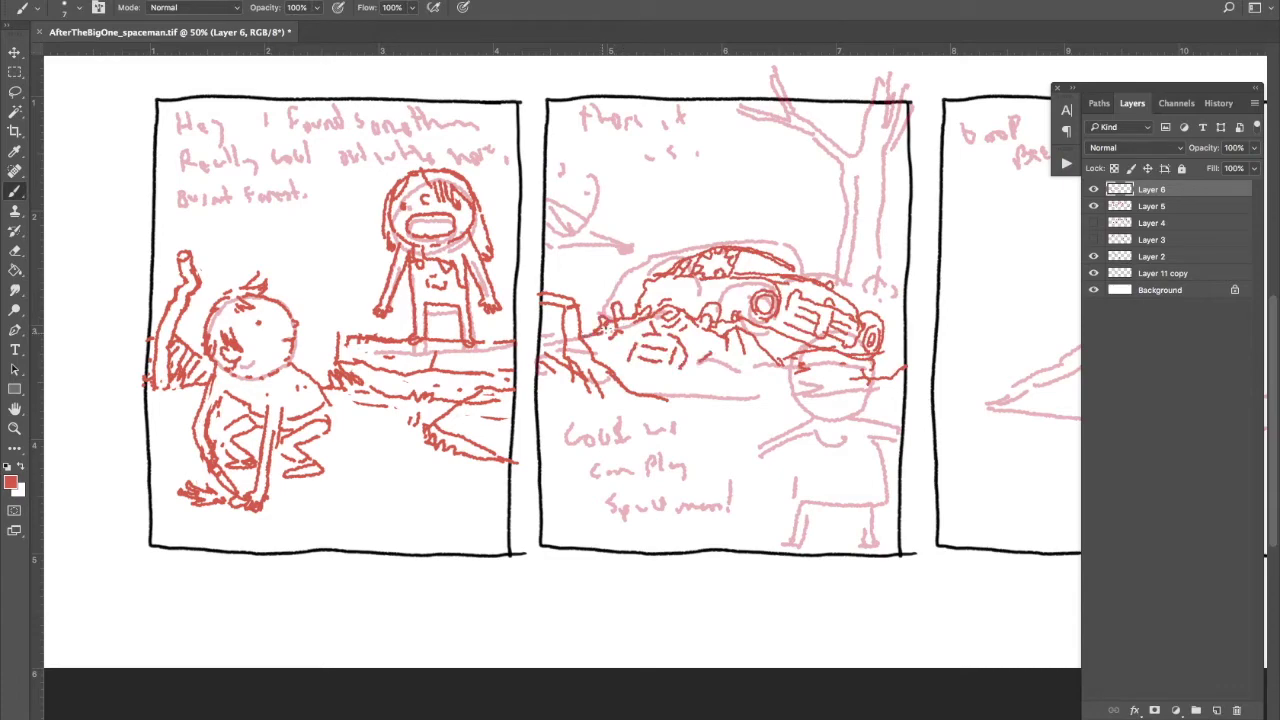
{"action": "left_click_drag", "start_coordinate": [855, 368], "coordinate": [926, 352]}
{"action": "mouse_move", "coordinate": [650, 380]}
{"action": "left_mouse_down"}
{"action": "mouse_move", "coordinate": [724, 420]}
{"action": "mouse_move", "coordinate": [944, 414]}
{"action": "left_mouse_up"}
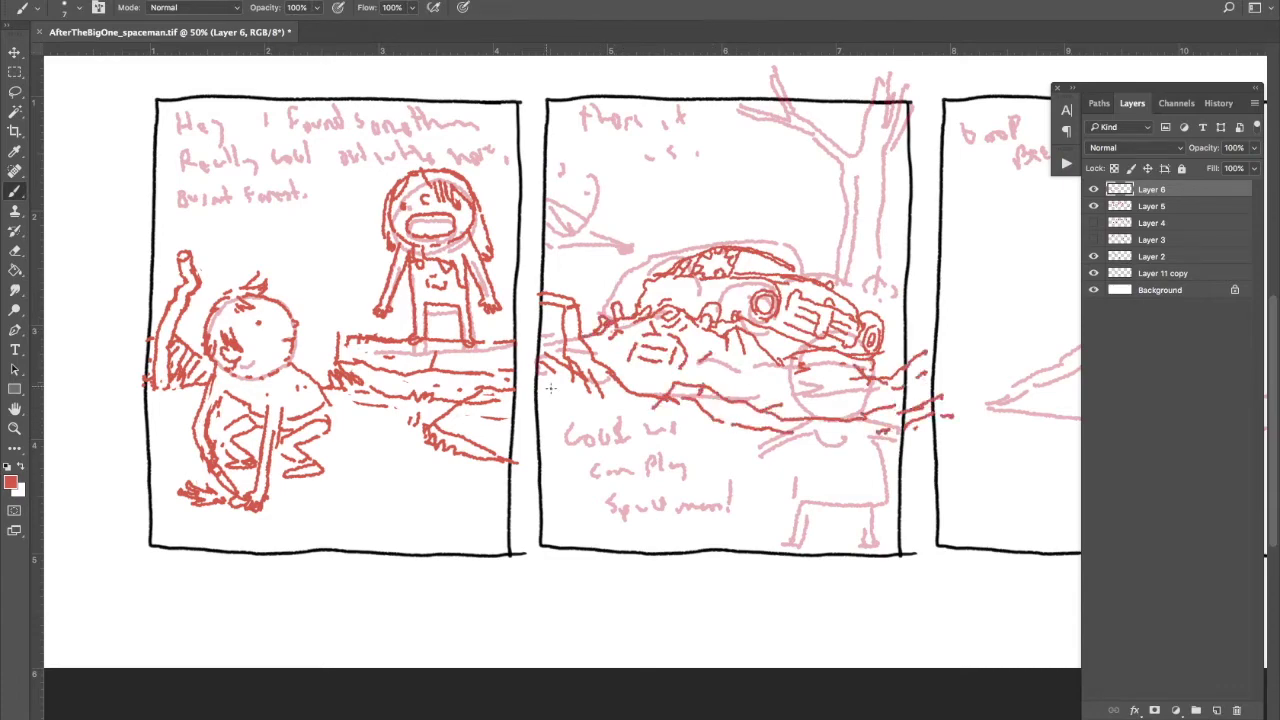
Rotate and nudge the car again, then sketch a circle and tree trunk beside it
{"action": "key", "text": "ctrl+t"}
{"action": "mouse_move", "coordinate": [596, 196]}
{"action": "left_mouse_down"}
{"action": "mouse_move", "coordinate": [657, 249]}
{"action": "mouse_move", "coordinate": [640, 252]}
{"action": "left_mouse_up"}
{"action": "key", "text": "Return"}
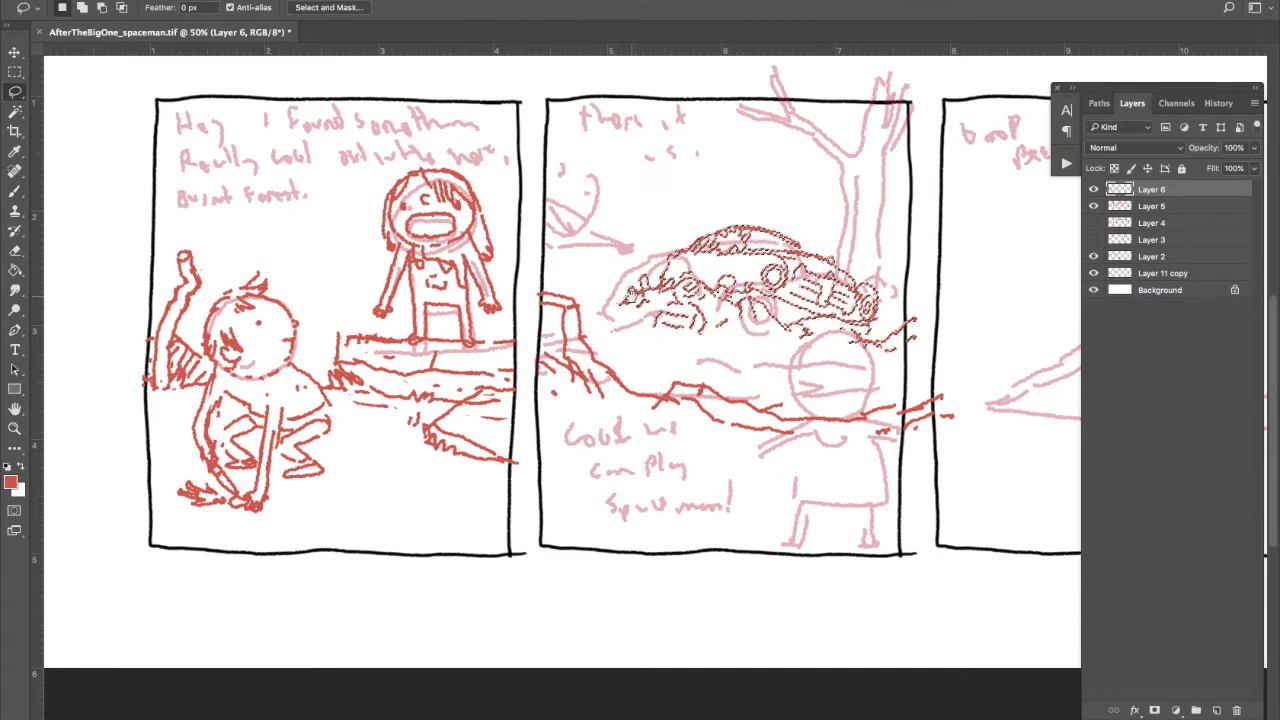
{"action": "mouse_move", "coordinate": [592, 320]}
{"action": "left_mouse_down"}
{"action": "mouse_move", "coordinate": [626, 306]}
{"action": "mouse_move", "coordinate": [628, 330]}
{"action": "left_mouse_up"}
{"action": "mouse_move", "coordinate": [880, 268]}
{"action": "left_mouse_down"}
{"action": "mouse_move", "coordinate": [872, 284]}
{"action": "mouse_move", "coordinate": [850, 200]}
{"action": "left_mouse_up"}
{"action": "mouse_move", "coordinate": [842, 266]}
{"action": "left_mouse_down"}
{"action": "mouse_move", "coordinate": [756, 118]}
{"action": "mouse_move", "coordinate": [706, 102]}
{"action": "mouse_move", "coordinate": [856, 158]}
{"action": "left_mouse_up"}
Extend the tree's branches, erase the red tree strokes, and add strokes around the car's top
{"action": "left_click_drag", "start_coordinate": [866, 98], "coordinate": [858, 165]}
{"action": "left_click_drag", "start_coordinate": [882, 230], "coordinate": [880, 165]}
{"action": "left_click_drag", "start_coordinate": [882, 140], "coordinate": [900, 95]}
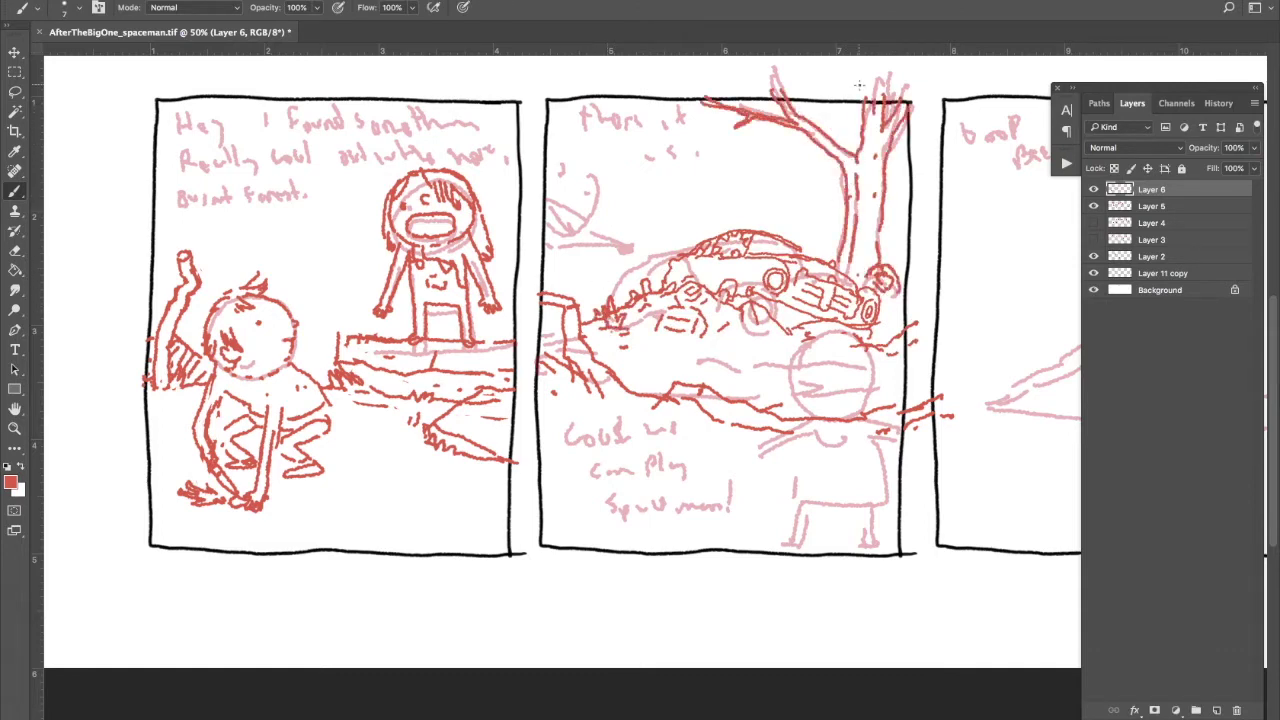
{"action": "key", "text": "e"}
{"action": "mouse_move", "coordinate": [850, 250]}
{"action": "left_mouse_down"}
{"action": "mouse_move", "coordinate": [780, 110]}
{"action": "mouse_move", "coordinate": [896, 236]}
{"action": "mouse_move", "coordinate": [890, 252]}
{"action": "left_mouse_up"}
{"action": "key", "text": "b"}
{"action": "left_click_drag", "start_coordinate": [885, 258], "coordinate": [906, 254]}
{"action": "mouse_move", "coordinate": [668, 230]}
{"action": "left_mouse_down"}
{"action": "mouse_move", "coordinate": [690, 240]}
{"action": "mouse_move", "coordinate": [601, 229]}
{"action": "left_mouse_up"}
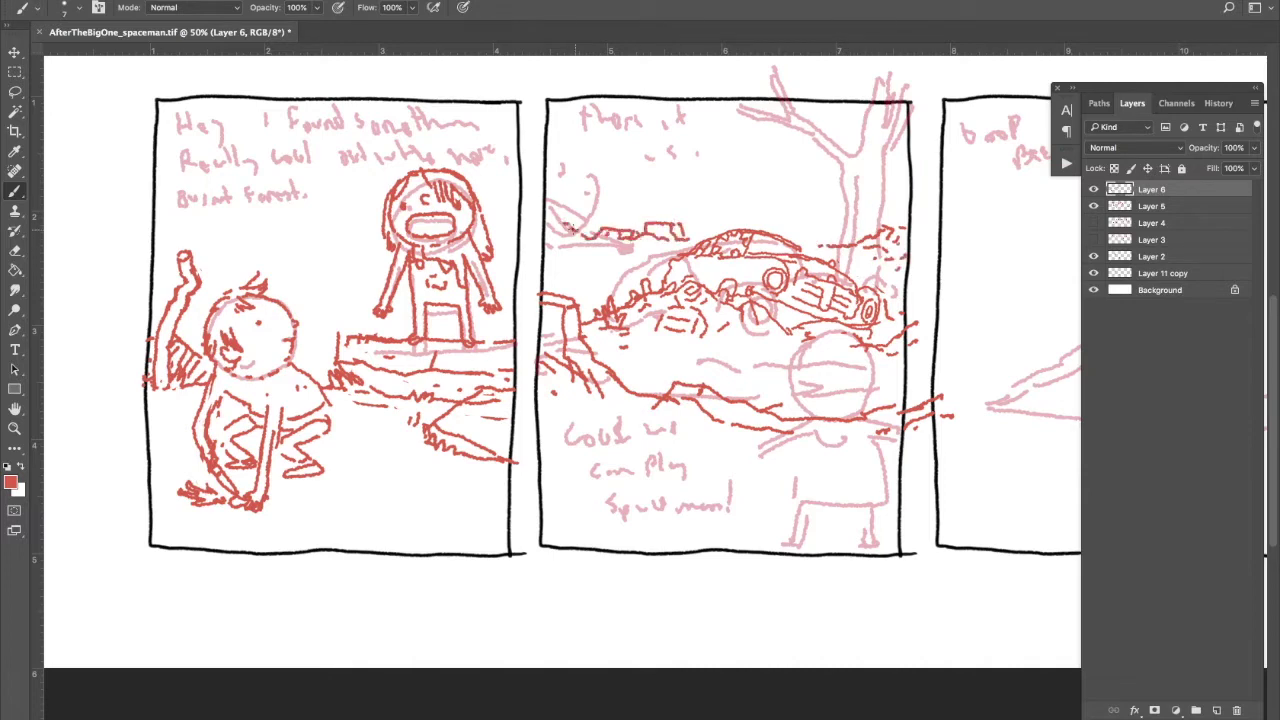
Draw a ruined building above the car, a rocky mound to its left, and a long line across the panels
{"action": "mouse_move", "coordinate": [842, 231]}
{"action": "left_mouse_down"}
{"action": "mouse_move", "coordinate": [862, 198]}
{"action": "mouse_move", "coordinate": [888, 196]}
{"action": "mouse_move", "coordinate": [828, 192]}
{"action": "mouse_move", "coordinate": [789, 231]}
{"action": "left_mouse_up"}
{"action": "mouse_move", "coordinate": [618, 228]}
{"action": "left_mouse_down"}
{"action": "mouse_move", "coordinate": [658, 202]}
{"action": "mouse_move", "coordinate": [706, 230]}
{"action": "left_mouse_up"}
{"action": "left_click_drag", "start_coordinate": [626, 220], "coordinate": [608, 228]}
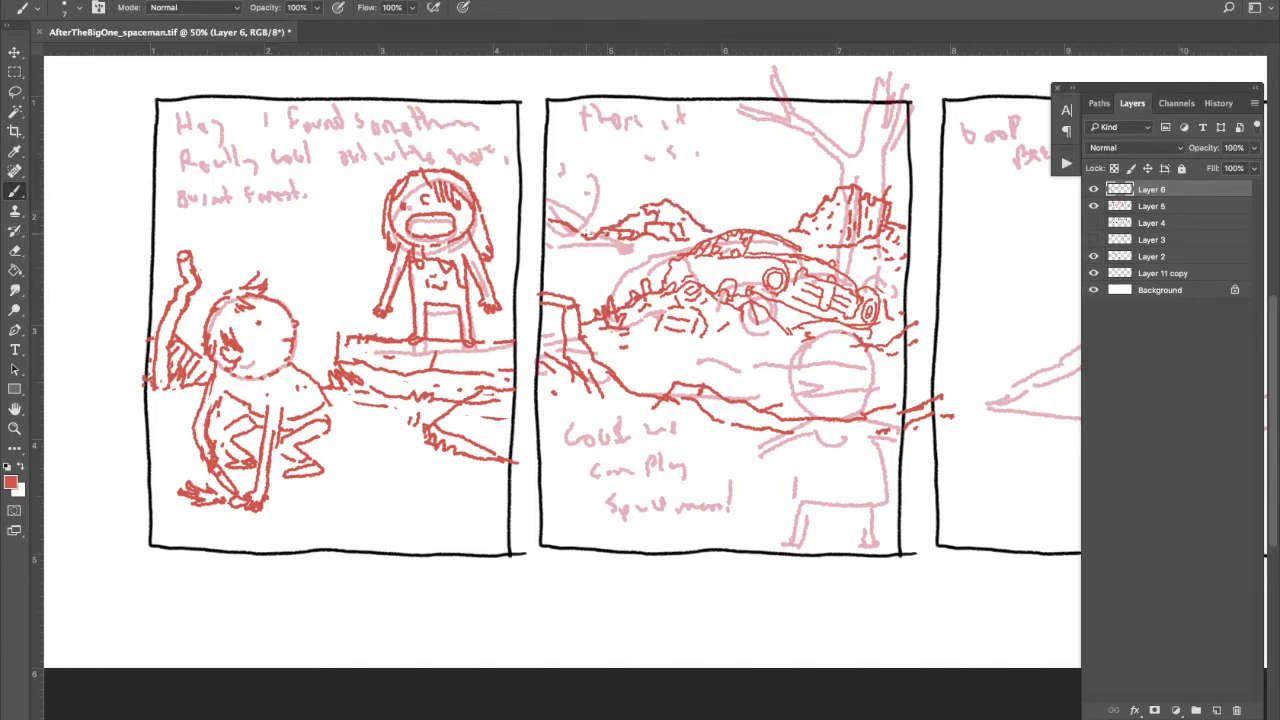
{"action": "scroll", "coordinate": [572, 583], "scroll_direction": "right", "scroll_amount": 10}
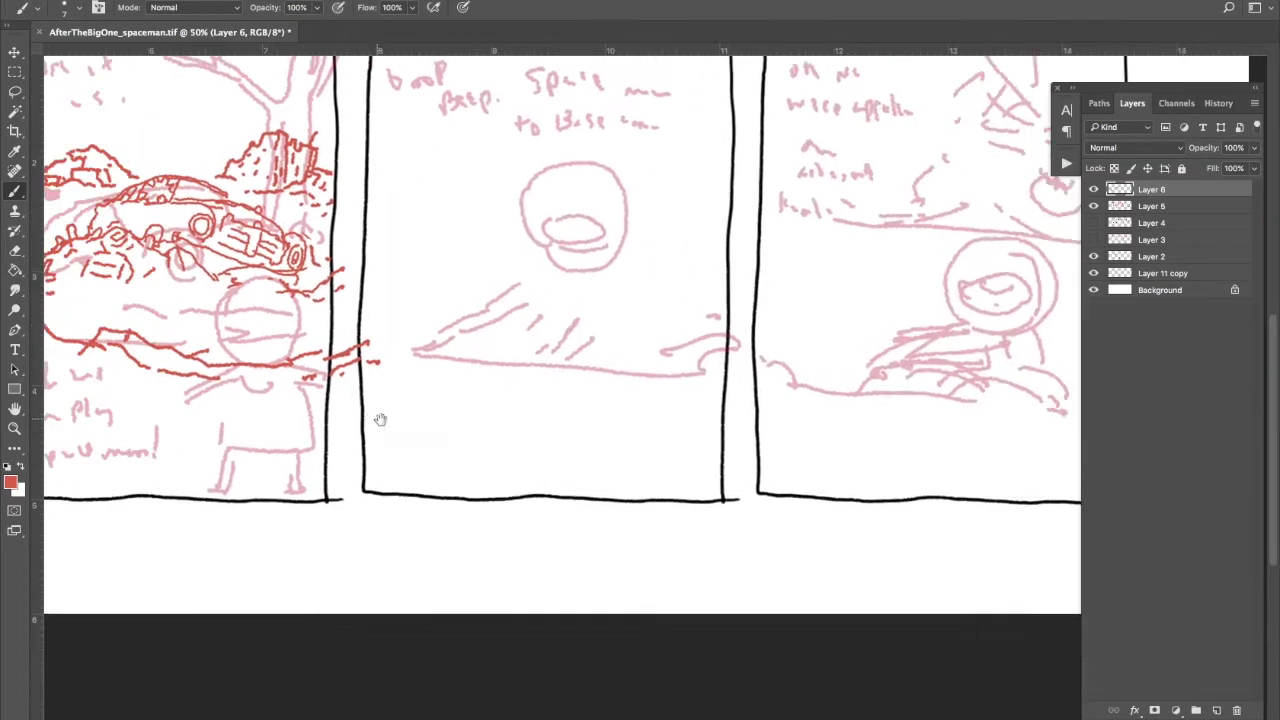
{"action": "left_click_drag", "start_coordinate": [416, 377], "coordinate": [1065, 429]}
{"action": "mouse_move", "coordinate": [452, 368]}
{"action": "left_mouse_down"}
{"action": "mouse_move", "coordinate": [476, 346]}
{"action": "mouse_move", "coordinate": [410, 300]}
{"action": "left_mouse_up"}
Add jagged rocks along panel two's ground and outline a large wreck spanning panels three and four
{"action": "left_click_drag", "start_coordinate": [596, 384], "coordinate": [610, 382]}
{"action": "mouse_move", "coordinate": [412, 322]}
{"action": "left_mouse_down"}
{"action": "mouse_move", "coordinate": [483, 81]}
{"action": "mouse_move", "coordinate": [297, 181]}
{"action": "left_mouse_up"}
{"action": "mouse_move", "coordinate": [297, 181]}
{"action": "left_mouse_down"}
{"action": "mouse_move", "coordinate": [955, 195]}
{"action": "mouse_move", "coordinate": [935, 525]}
{"action": "left_mouse_up"}
{"action": "mouse_move", "coordinate": [985, 192]}
{"action": "left_mouse_down"}
{"action": "mouse_move", "coordinate": [950, 515]}
{"action": "mouse_move", "coordinate": [920, 552]}
{"action": "left_mouse_up"}
{"action": "left_click_drag", "start_coordinate": [898, 590], "coordinate": [888, 606]}
{"action": "left_click_drag", "start_coordinate": [767, 575], "coordinate": [716, 622]}
{"action": "left_click_drag", "start_coordinate": [278, 530], "coordinate": [215, 594]}
Add debris streaks below the ground line, plus the ground line and tall vertical lines
{"action": "mouse_move", "coordinate": [374, 502]}
{"action": "left_mouse_down"}
{"action": "mouse_move", "coordinate": [450, 495]}
{"action": "mouse_move", "coordinate": [555, 525]}
{"action": "left_mouse_up"}
{"action": "left_click_drag", "start_coordinate": [920, 515], "coordinate": [290, 452]}
{"action": "mouse_move", "coordinate": [430, 348]}
{"action": "left_mouse_down"}
{"action": "mouse_move", "coordinate": [292, 424]}
{"action": "mouse_move", "coordinate": [282, 410]}
{"action": "left_mouse_up"}
{"action": "left_click_drag", "start_coordinate": [380, 352], "coordinate": [236, 410]}
{"action": "left_click_drag", "start_coordinate": [412, 335], "coordinate": [450, 184]}
{"action": "left_click_drag", "start_coordinate": [470, 188], "coordinate": [490, 355]}
{"action": "left_click_drag", "start_coordinate": [468, 412], "coordinate": [620, 388]}
{"action": "left_click_drag", "start_coordinate": [530, 342], "coordinate": [545, 390]}
Extend the rocky mound across panels three and four
{"action": "left_click_drag", "start_coordinate": [620, 330], "coordinate": [622, 455]}
{"action": "left_click_drag", "start_coordinate": [938, 348], "coordinate": [752, 440]}
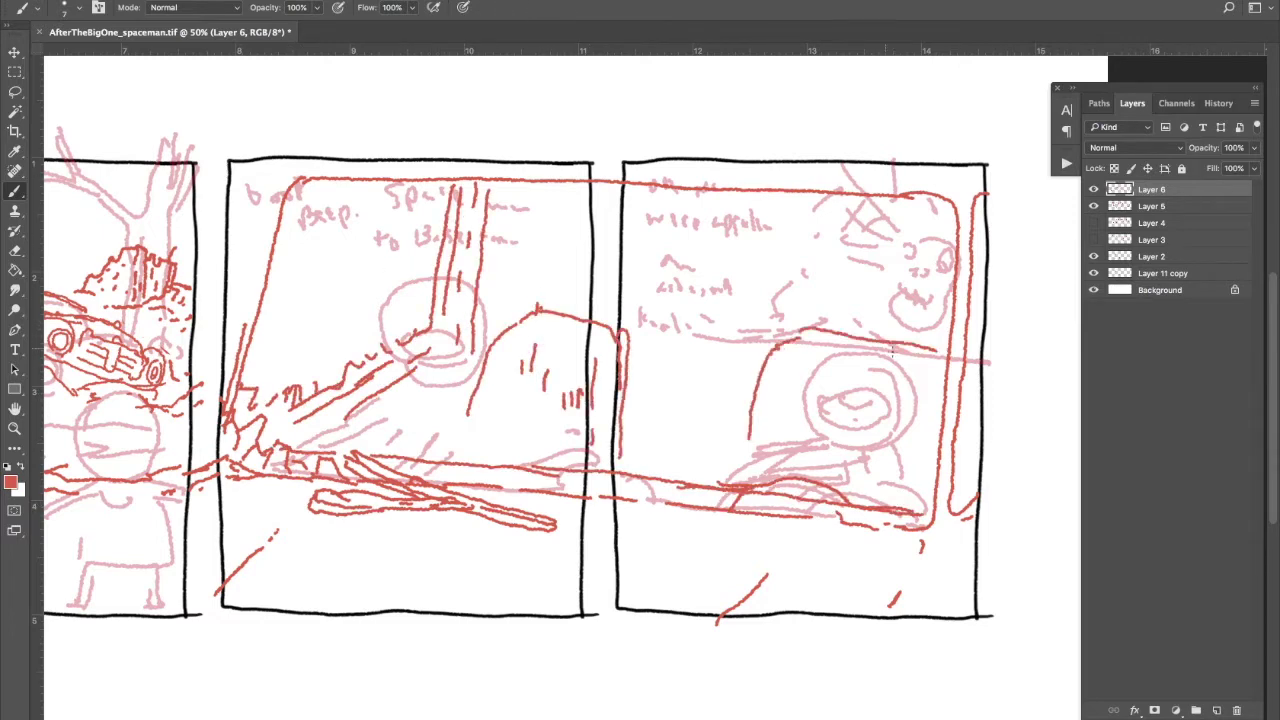
{"action": "left_click_drag", "start_coordinate": [768, 340], "coordinate": [614, 330]}
{"action": "left_click_drag", "start_coordinate": [970, 395], "coordinate": [972, 435]}
{"action": "left_click_drag", "start_coordinate": [510, 318], "coordinate": [654, 330]}
{"action": "left_click_drag", "start_coordinate": [668, 365], "coordinate": [672, 405]}
{"action": "mouse_move", "coordinate": [408, 412]}
{"action": "left_mouse_down"}
{"action": "mouse_move", "coordinate": [410, 428]}
{"action": "mouse_move", "coordinate": [440, 395]}
{"action": "left_mouse_up"}
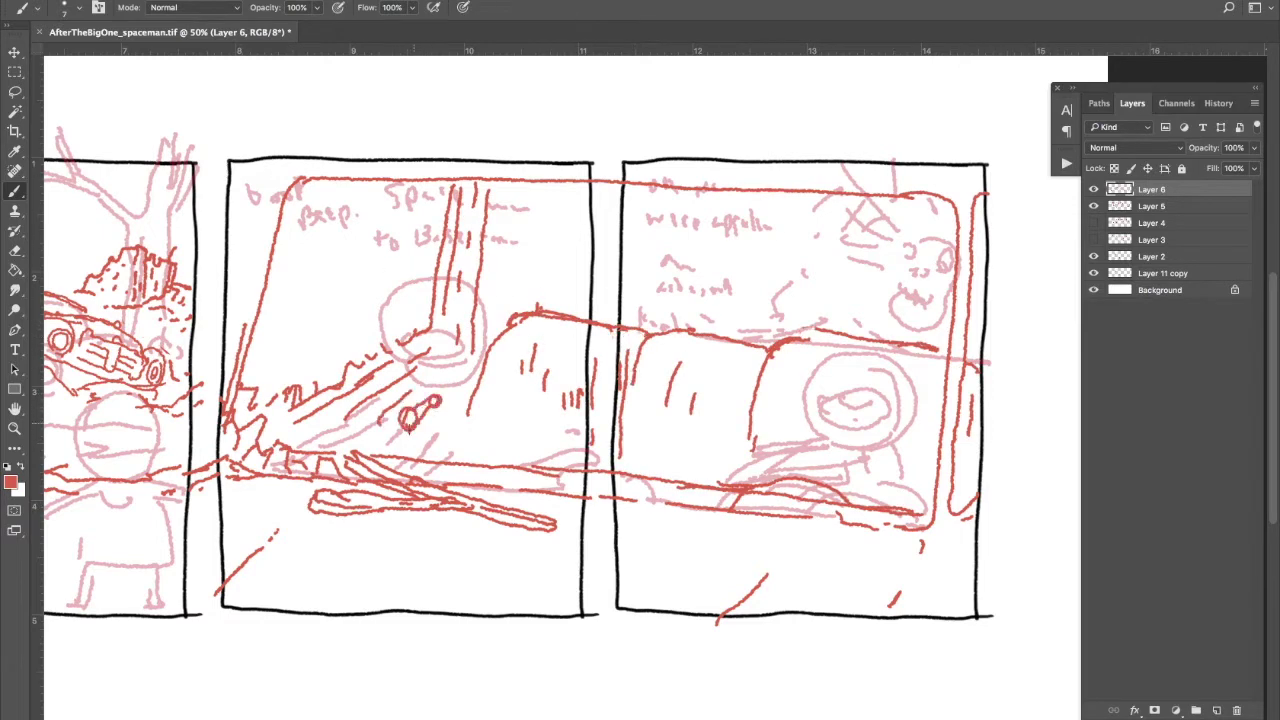
Add loops and vertical lines by the pillar and strokes along panel four's ground line
{"action": "left_click_drag", "start_coordinate": [462, 345], "coordinate": [458, 450]}
{"action": "mouse_move", "coordinate": [428, 330]}
{"action": "left_mouse_down"}
{"action": "mouse_move", "coordinate": [440, 185]}
{"action": "mouse_move", "coordinate": [445, 198]}
{"action": "left_mouse_up"}
{"action": "left_click_drag", "start_coordinate": [640, 500], "coordinate": [714, 492]}
{"action": "left_click_drag", "start_coordinate": [898, 526], "coordinate": [932, 508]}
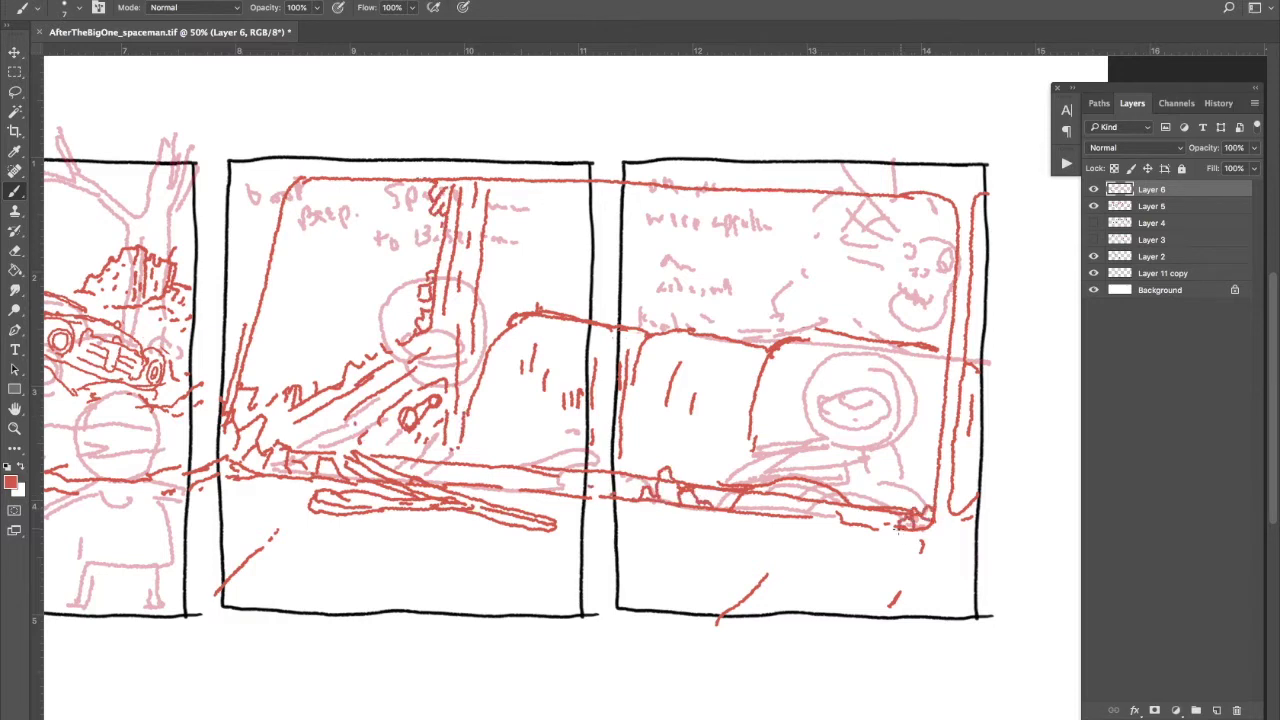
{"action": "key", "text": "shift+Tab"}
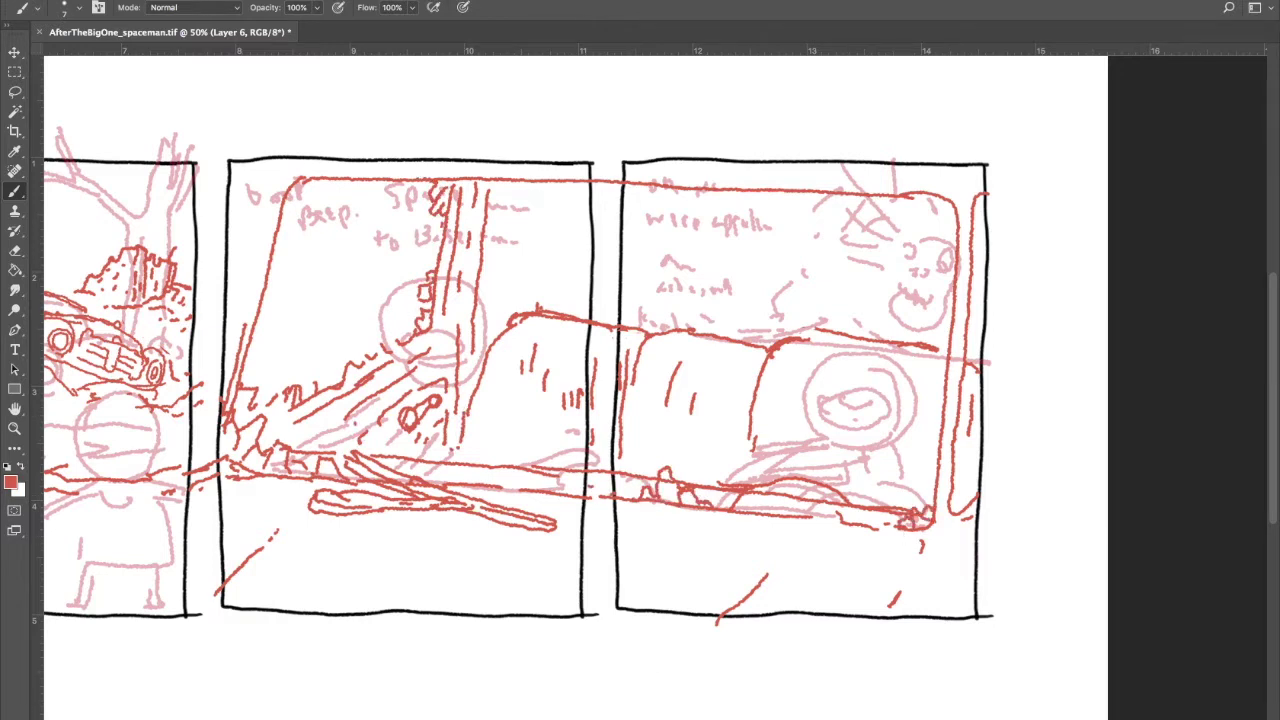
{"action": "key", "text": "F7"}
Detail panel four's wreck with a wheel arc, reshape it via lasso, and stroke near panel three's border
{"action": "mouse_move", "coordinate": [712, 470]}
{"action": "left_mouse_down"}
{"action": "mouse_move", "coordinate": [704, 403]}
{"action": "mouse_move", "coordinate": [744, 445]}
{"action": "mouse_move", "coordinate": [741, 381]}
{"action": "mouse_move", "coordinate": [706, 347]}
{"action": "left_mouse_up"}
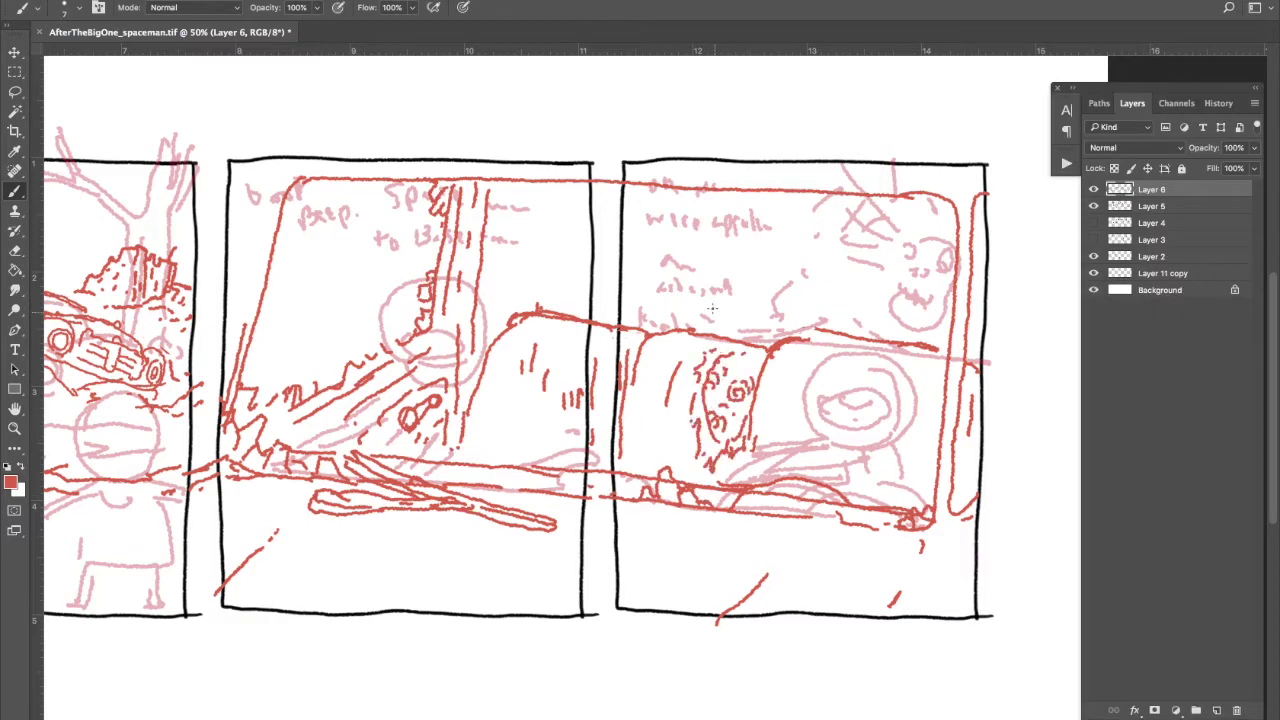
{"action": "mouse_move", "coordinate": [775, 475]}
{"action": "left_mouse_down"}
{"action": "mouse_move", "coordinate": [865, 445]}
{"action": "mouse_move", "coordinate": [895, 505]}
{"action": "left_mouse_up"}
{"action": "key", "text": "l"}
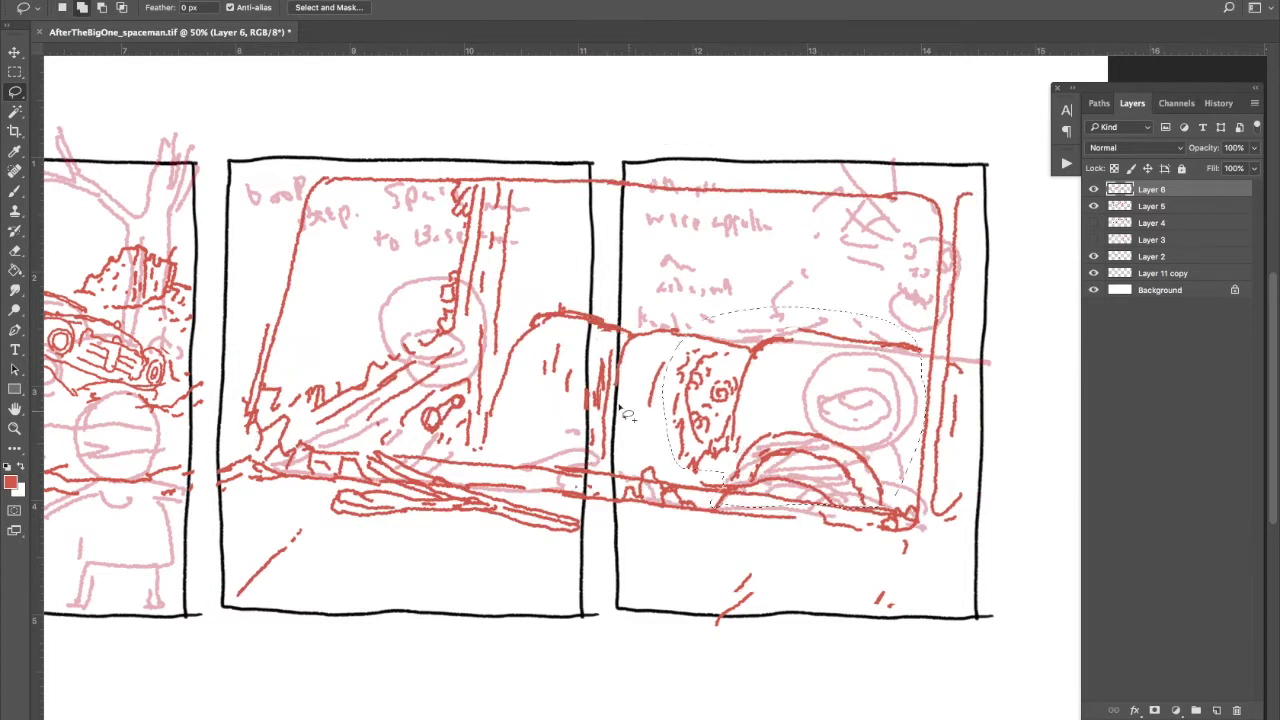
{"action": "left_click_drag", "start_coordinate": [725, 507], "coordinate": [668, 362]}
{"action": "key", "text": "b"}
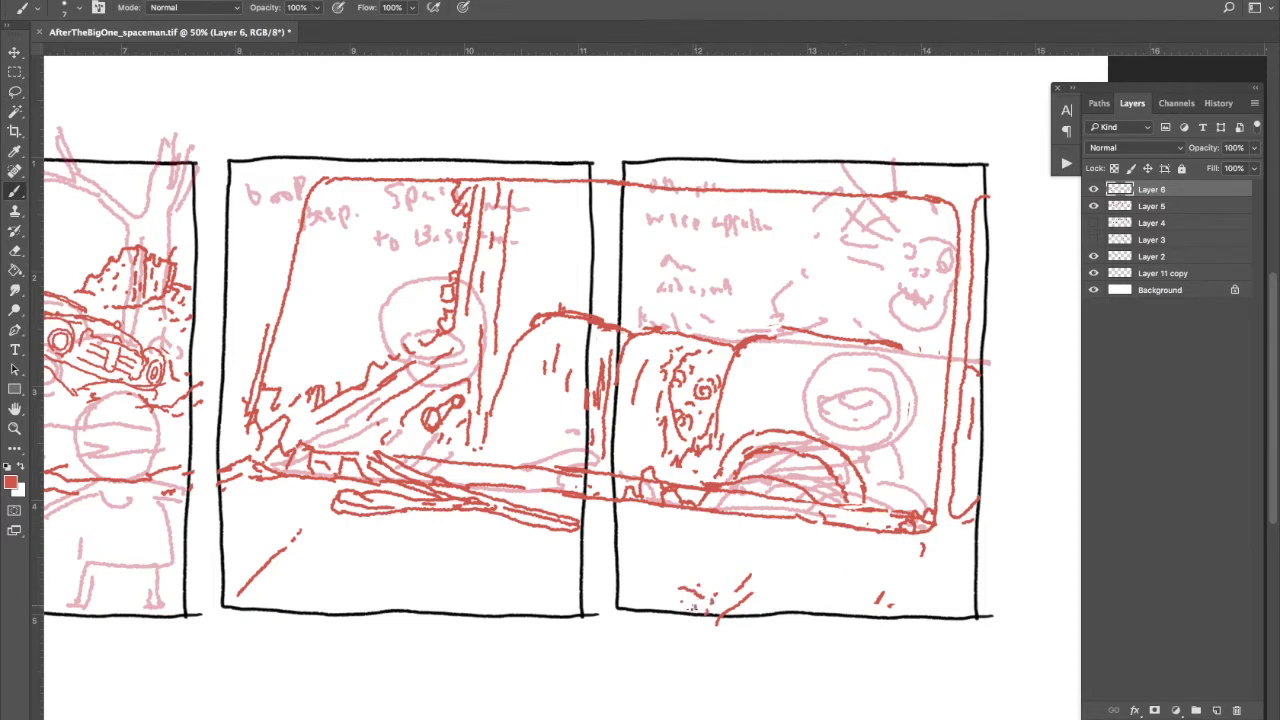
{"action": "left_click_drag", "start_coordinate": [591, 228], "coordinate": [574, 292]}
{"action": "left_click_drag", "start_coordinate": [522, 306], "coordinate": [562, 282]}
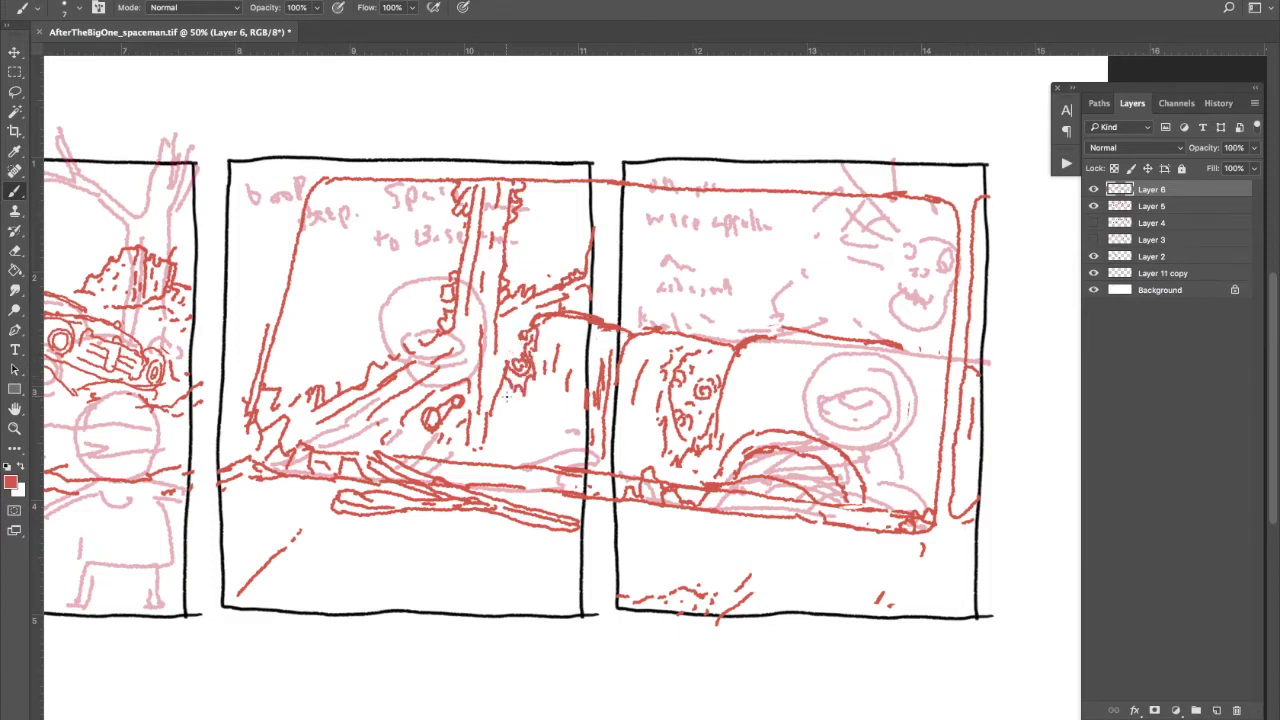
{"action": "scroll", "coordinate": [507, 394], "scroll_direction": "left", "scroll_amount": 10}
Shrink the first panel's figures to about 95% and clear the selection
{"action": "key", "text": "ctrl+t"}
{"action": "left_click_drag", "start_coordinate": [103, 228], "coordinate": [121, 249]}
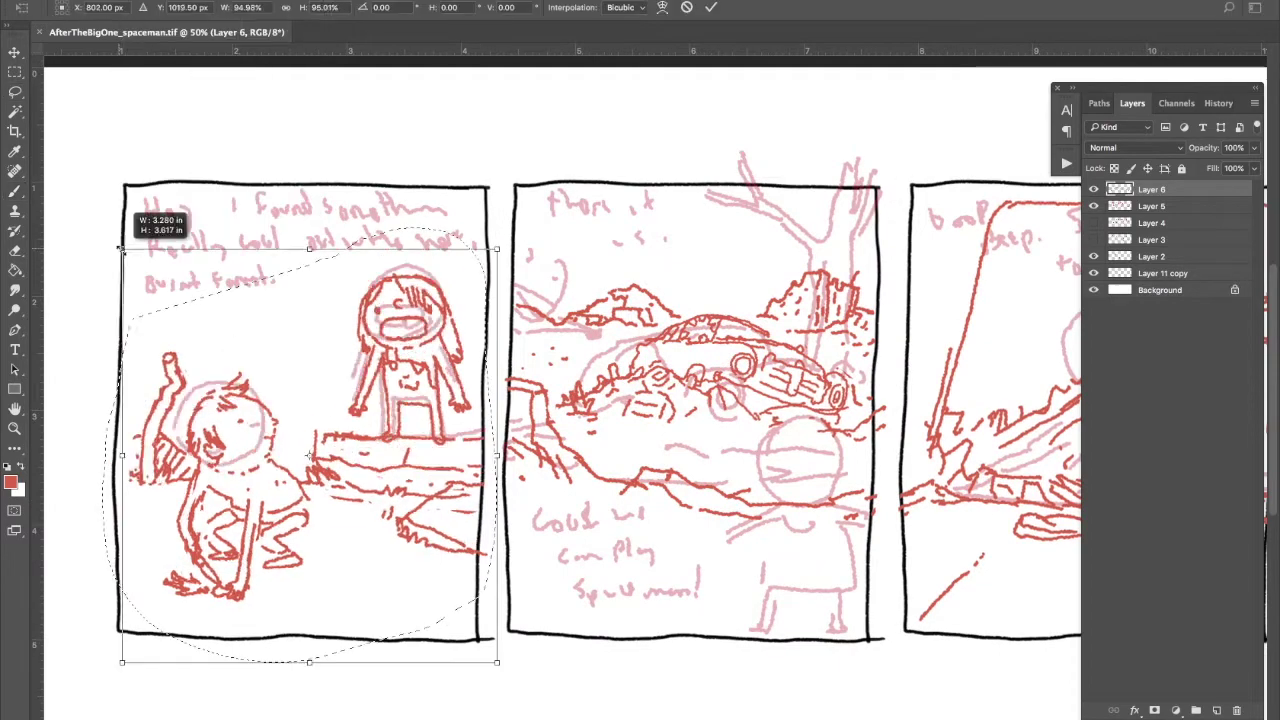
{"action": "key", "text": "Return"}
{"action": "key", "text": "ctrl+d"}
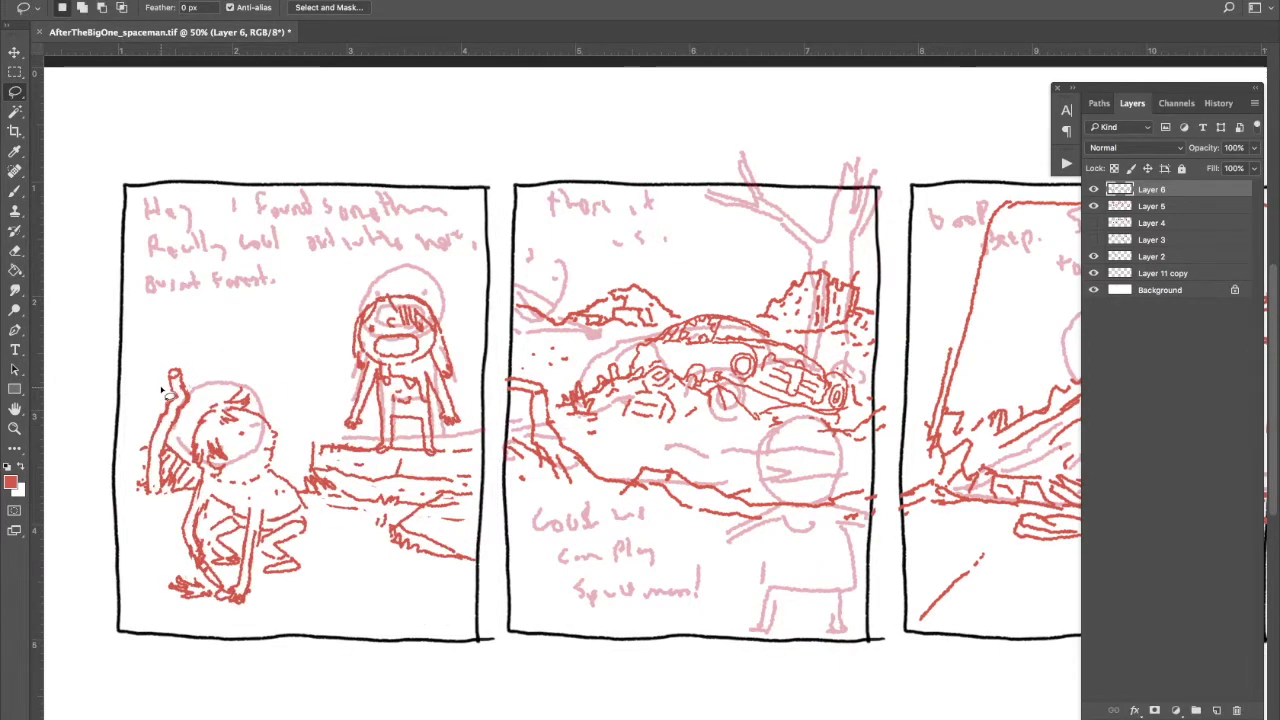
Add a new layer for black inks and return to the Brush tool
{"action": "key", "text": "ctrl+shift+alt+n"}
{"action": "scroll", "coordinate": [327, 380], "scroll_direction": "up", "scroll_amount": 4}
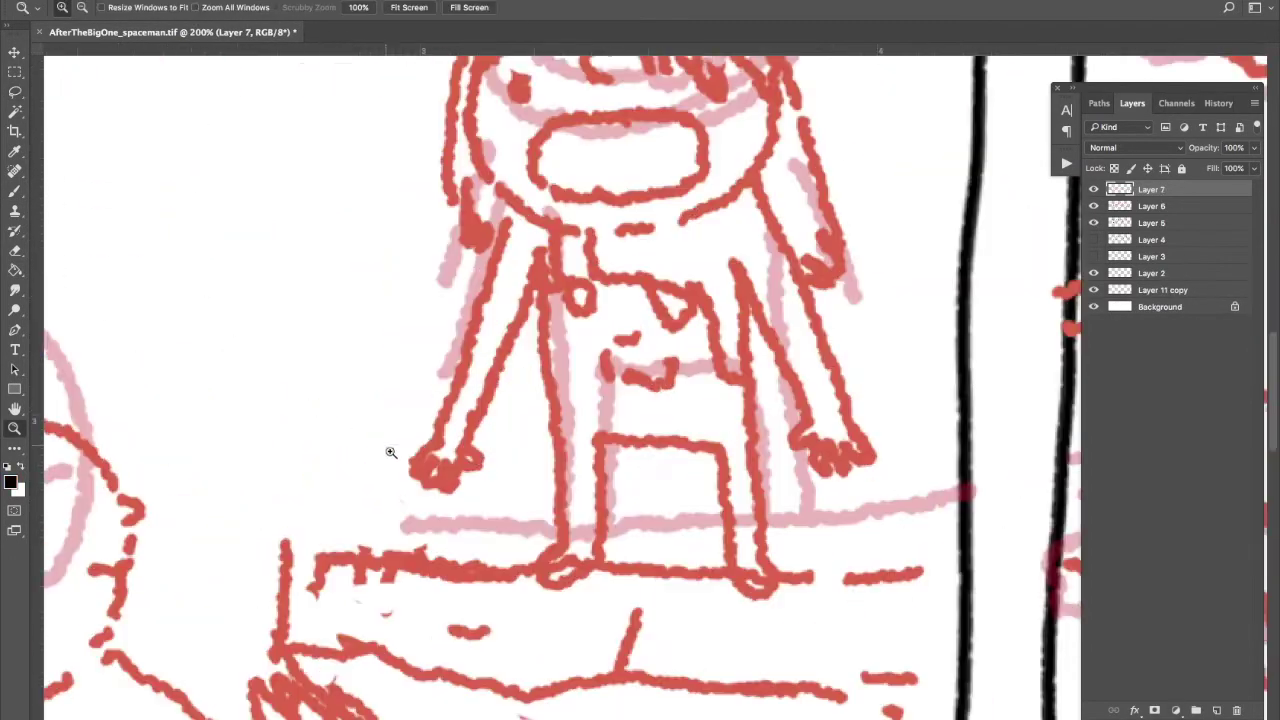
{"action": "key", "text": "b"}
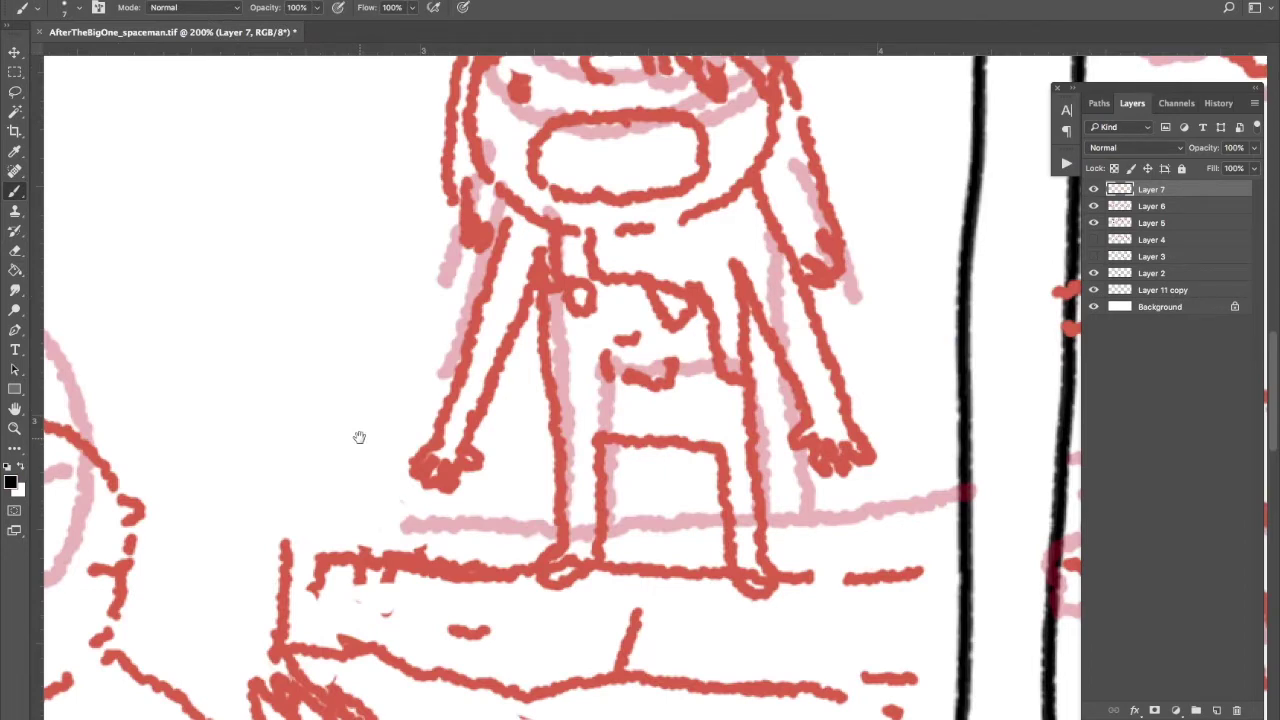
{"action": "left_click_drag", "start_coordinate": [359, 437], "coordinate": [291, 572]}
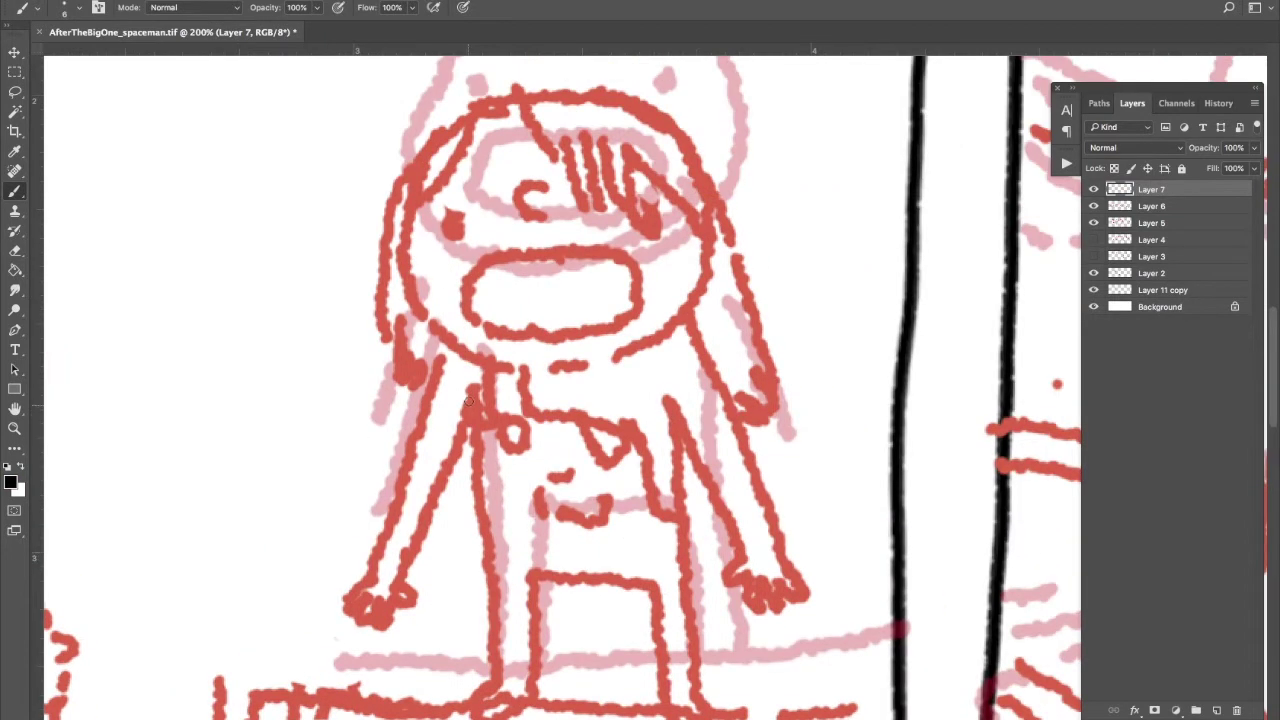
Ink the girl's arm and outer body lines in black
{"action": "mouse_move", "coordinate": [468, 402]}
{"action": "left_mouse_down"}
{"action": "mouse_move", "coordinate": [392, 610]}
{"action": "mouse_move", "coordinate": [348, 600]}
{"action": "mouse_move", "coordinate": [452, 350]}
{"action": "mouse_move", "coordinate": [413, 548]}
{"action": "mouse_move", "coordinate": [373, 610]}
{"action": "mouse_move", "coordinate": [460, 338]}
{"action": "left_mouse_up"}
{"action": "key", "text": "ctrl+z"}
{"action": "key", "text": "ctrl+z"}
{"action": "mouse_move", "coordinate": [475, 385]}
{"action": "left_mouse_down"}
{"action": "mouse_move", "coordinate": [380, 345]}
{"action": "mouse_move", "coordinate": [400, 636]}
{"action": "left_mouse_up"}
{"action": "left_click_drag", "start_coordinate": [430, 532], "coordinate": [432, 634]}
{"action": "key", "text": "h"}
{"action": "left_click_drag", "start_coordinate": [330, 440], "coordinate": [328, 400]}
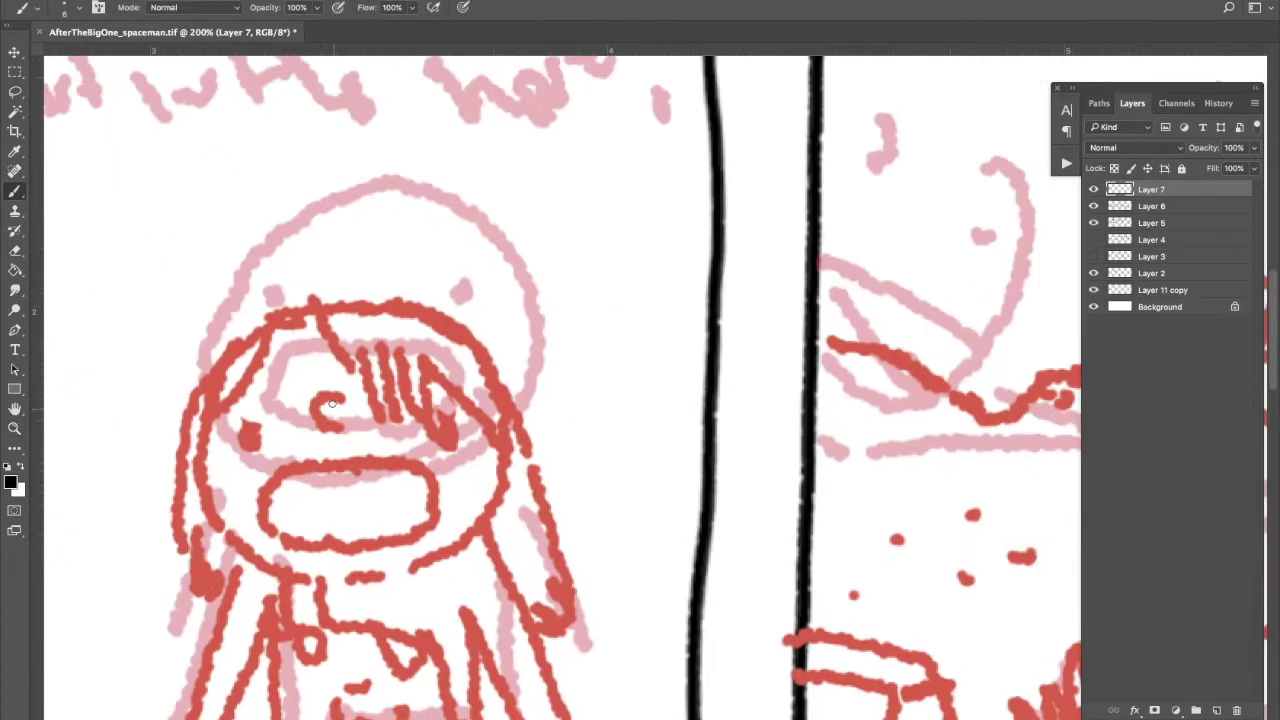
Ink the girl's bangs, eye dots, nose, hairline and mouth
{"action": "mouse_move", "coordinate": [316, 315]}
{"action": "left_mouse_down"}
{"action": "mouse_move", "coordinate": [372, 393]}
{"action": "mouse_move", "coordinate": [430, 370]}
{"action": "mouse_move", "coordinate": [505, 445]}
{"action": "left_mouse_up"}
{"action": "left_click", "coordinate": [445, 432]}
{"action": "left_click", "coordinate": [247, 434]}
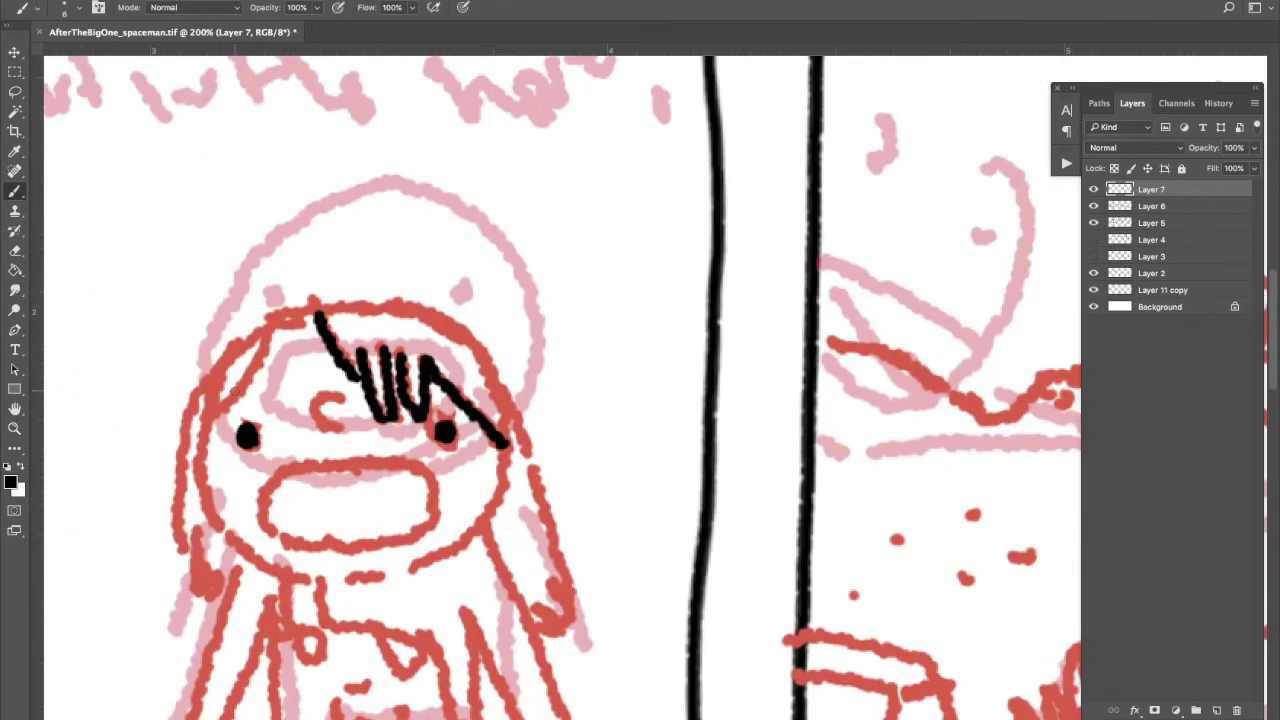
{"action": "key", "text": "ctrl+z"}
{"action": "left_click", "coordinate": [247, 435]}
{"action": "left_click_drag", "start_coordinate": [340, 396], "coordinate": [336, 425]}
{"action": "left_click_drag", "start_coordinate": [318, 316], "coordinate": [205, 410]}
{"action": "mouse_move", "coordinate": [280, 538]}
{"action": "left_mouse_down"}
{"action": "mouse_move", "coordinate": [425, 484]}
{"action": "mouse_move", "coordinate": [324, 540]}
{"action": "left_mouse_up"}
{"action": "left_click_drag", "start_coordinate": [272, 500], "coordinate": [430, 495]}
Ink the girl's clothing lines, including collar, button and pocket
{"action": "scroll", "coordinate": [430, 495], "scroll_direction": "down", "scroll_amount": 3}
{"action": "left_click_drag", "start_coordinate": [218, 420], "coordinate": [372, 472]}
{"action": "left_click_drag", "start_coordinate": [500, 330], "coordinate": [390, 460]}
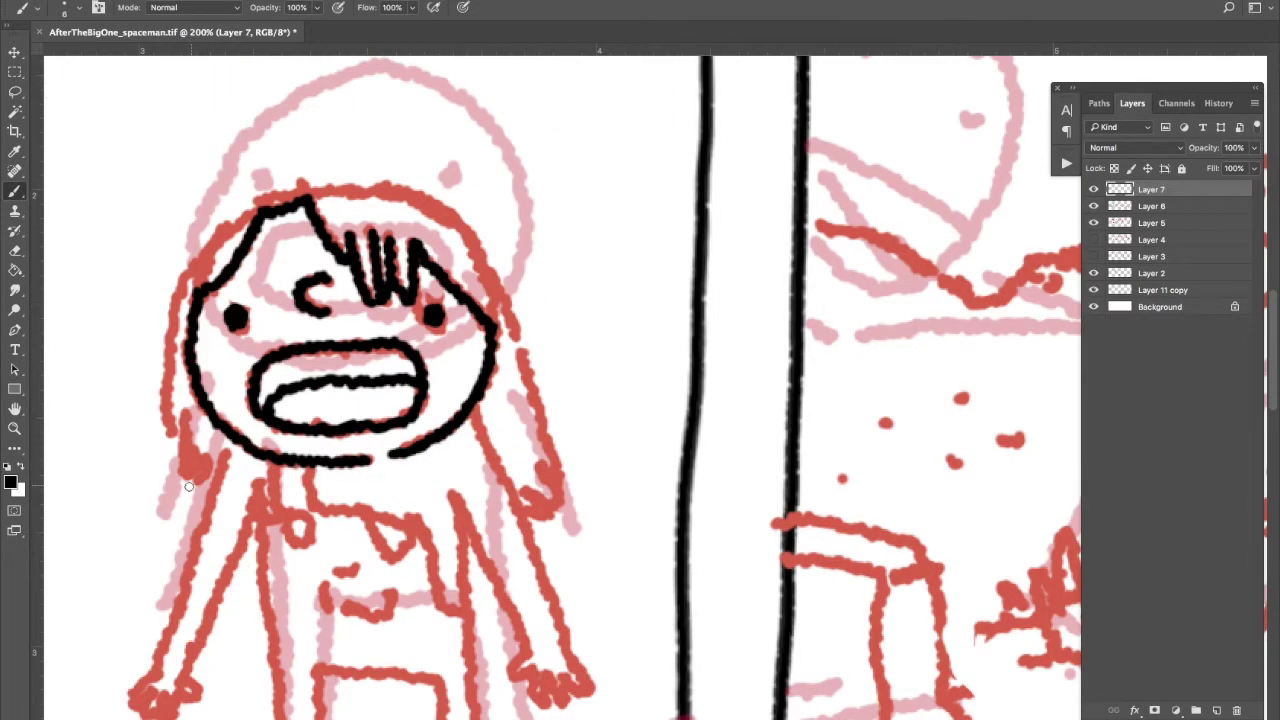
{"action": "scroll", "coordinate": [390, 460], "scroll_direction": "down", "scroll_amount": 3}
{"action": "left_click_drag", "start_coordinate": [256, 345], "coordinate": [285, 630]}
{"action": "left_click_drag", "start_coordinate": [320, 385], "coordinate": [468, 490]}
{"action": "left_click_drag", "start_coordinate": [300, 398], "coordinate": [298, 399]}
{"action": "mouse_move", "coordinate": [321, 446]}
{"action": "left_mouse_down"}
{"action": "mouse_move", "coordinate": [328, 495]}
{"action": "mouse_move", "coordinate": [400, 488]}
{"action": "left_mouse_up"}
{"action": "left_click", "coordinate": [406, 466]}
{"action": "left_click_drag", "start_coordinate": [340, 438], "coordinate": [372, 437]}
{"action": "left_click_drag", "start_coordinate": [306, 550], "coordinate": [440, 548]}
{"action": "left_click_drag", "start_coordinate": [318, 552], "coordinate": [322, 632]}
Ink the girl's lower body lines and right foot
{"action": "scroll", "coordinate": [322, 600], "scroll_direction": "down", "scroll_amount": 3}
{"action": "left_click_drag", "start_coordinate": [336, 508], "coordinate": [290, 570]}
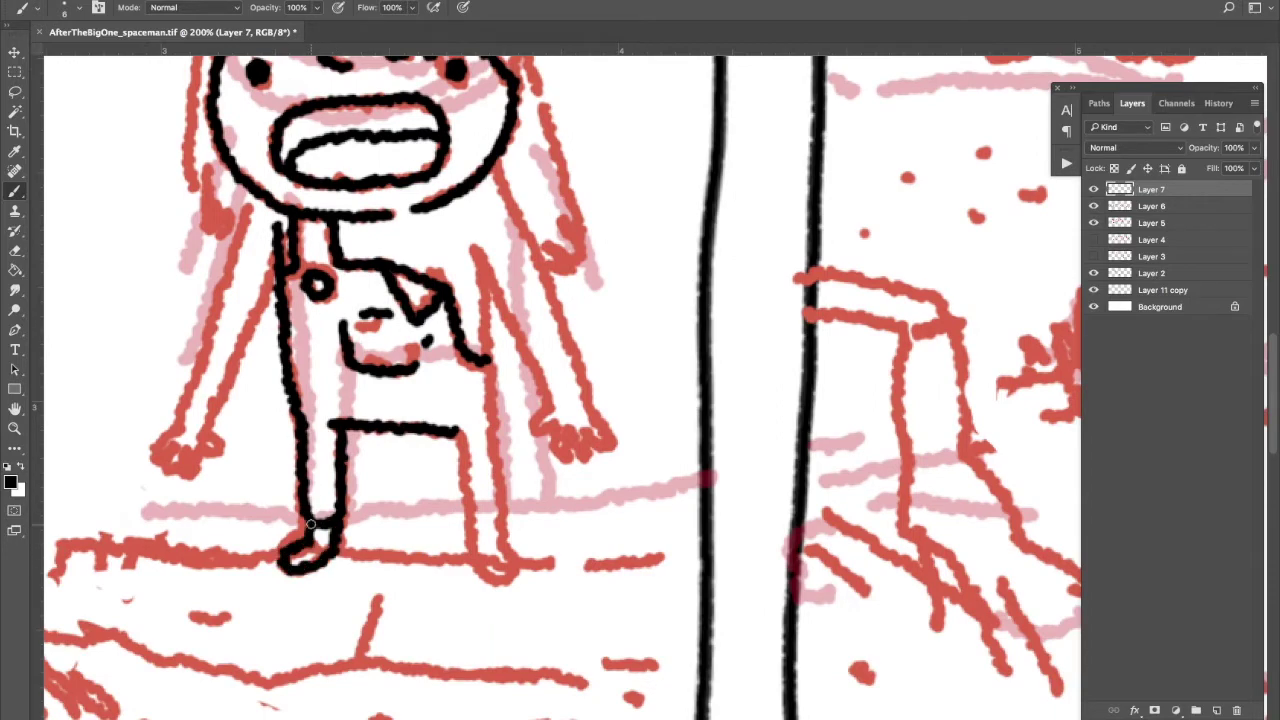
{"action": "left_click_drag", "start_coordinate": [452, 430], "coordinate": [495, 546]}
{"action": "mouse_move", "coordinate": [495, 546]}
{"action": "left_mouse_down"}
{"action": "mouse_move", "coordinate": [490, 290]}
{"action": "mouse_move", "coordinate": [515, 565]}
{"action": "mouse_move", "coordinate": [636, 700]}
{"action": "left_mouse_up"}
{"action": "left_click_drag", "start_coordinate": [300, 578], "coordinate": [345, 600]}
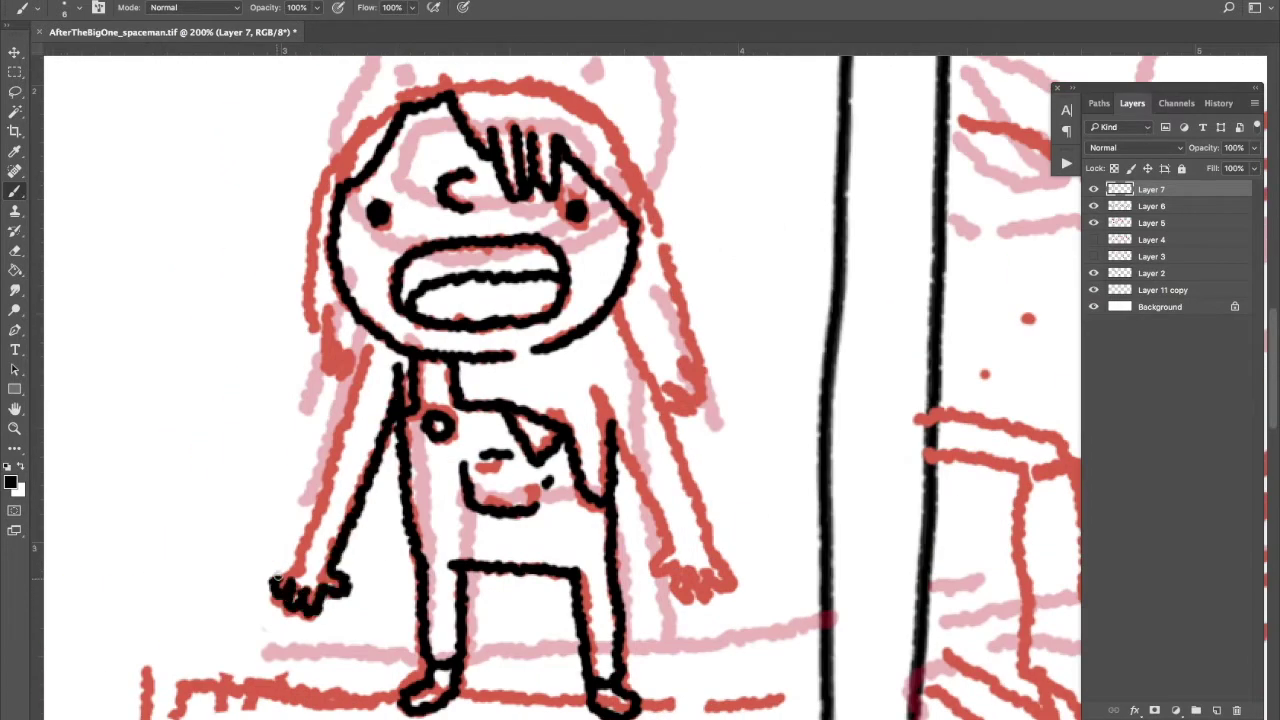
Ink the girl's left and right arms, hands and fingers
{"action": "left_click_drag", "start_coordinate": [375, 340], "coordinate": [283, 585]}
{"action": "scroll", "coordinate": [314, 570], "scroll_direction": "right", "scroll_amount": 3}
{"action": "mouse_move", "coordinate": [412, 372]}
{"action": "left_mouse_down"}
{"action": "mouse_move", "coordinate": [498, 542]}
{"action": "mouse_move", "coordinate": [570, 590]}
{"action": "left_mouse_up"}
{"action": "left_click_drag", "start_coordinate": [538, 534], "coordinate": [464, 346]}
{"action": "left_click_drag", "start_coordinate": [438, 290], "coordinate": [474, 354]}
Trace the girl's hair and head outline and fill her open mouth black
{"action": "scroll", "coordinate": [474, 354], "scroll_direction": "up", "scroll_amount": 2}
{"action": "scroll", "coordinate": [474, 354], "scroll_direction": "left", "scroll_amount": 3}
{"action": "mouse_move", "coordinate": [372, 508]}
{"action": "left_mouse_down"}
{"action": "mouse_move", "coordinate": [477, 220]}
{"action": "mouse_move", "coordinate": [752, 503]}
{"action": "mouse_move", "coordinate": [752, 545]}
{"action": "left_mouse_up"}
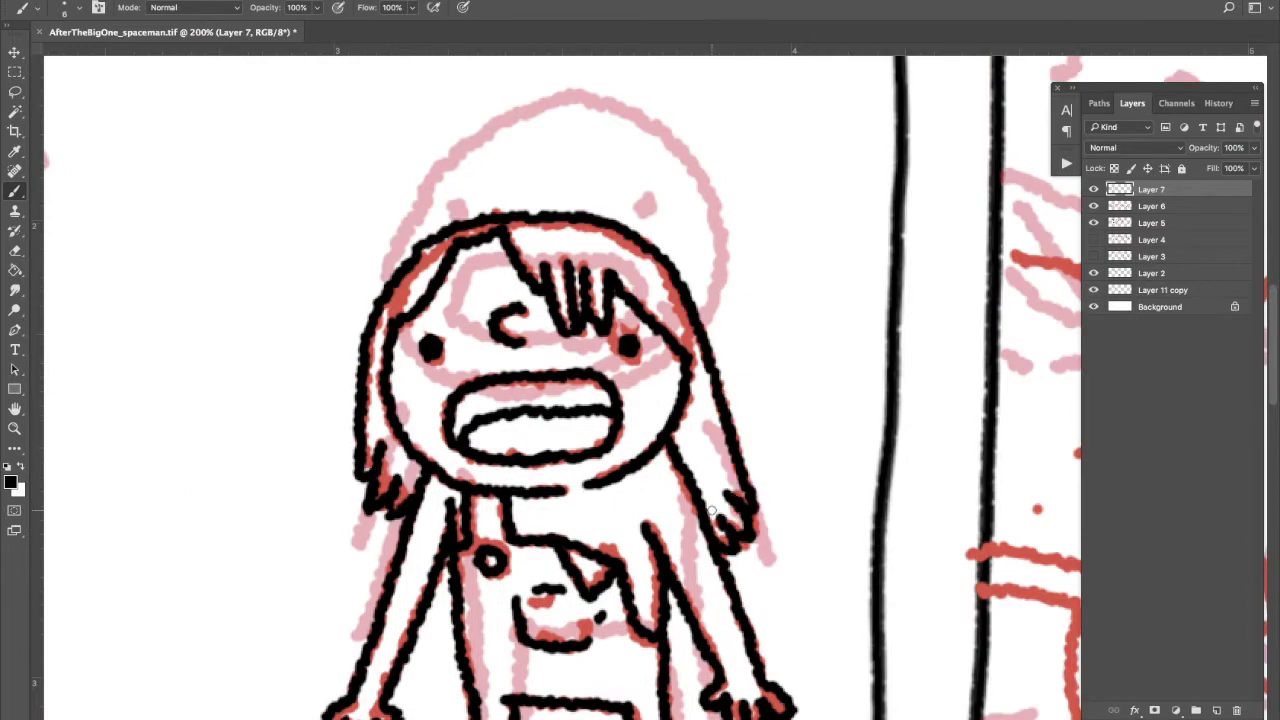
{"action": "mouse_move", "coordinate": [455, 440]}
{"action": "left_mouse_down"}
{"action": "mouse_move", "coordinate": [470, 400]}
{"action": "mouse_move", "coordinate": [610, 405]}
{"action": "left_mouse_up"}
Ink the boy's cheek, hair strands, eye and head outline
{"action": "scroll", "coordinate": [340, 251], "scroll_direction": "down", "scroll_amount": 5}
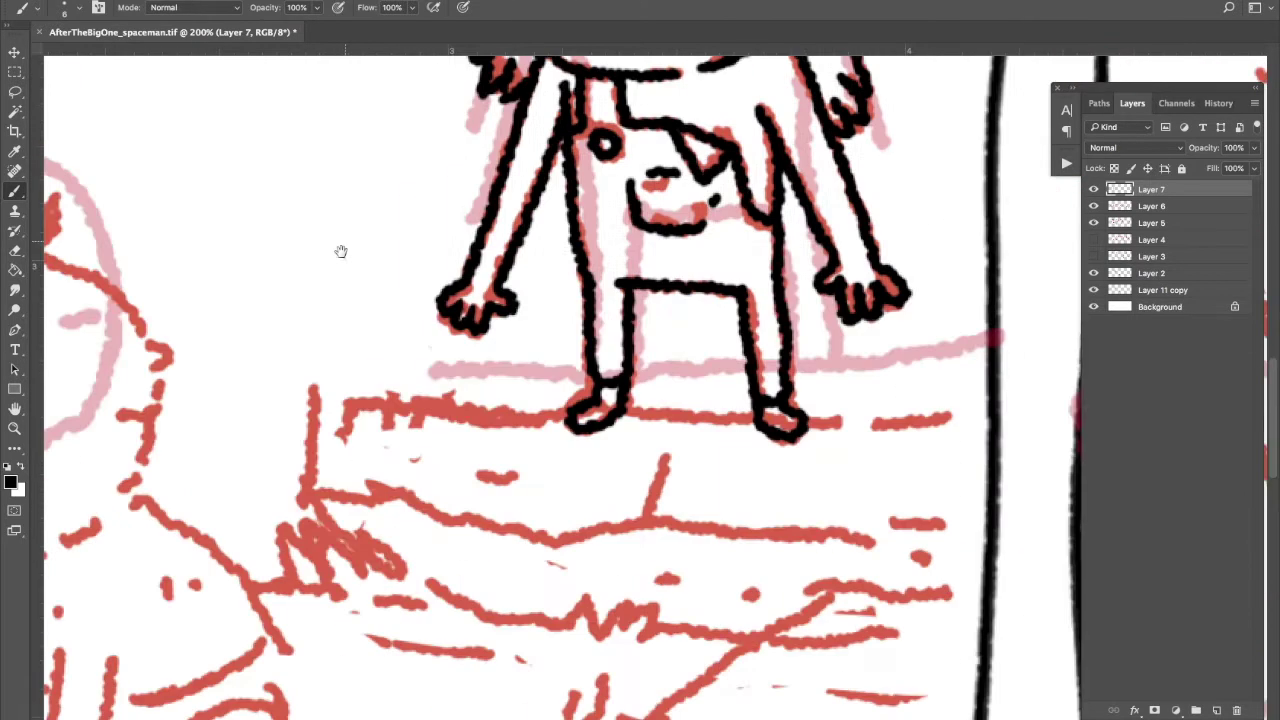
{"action": "scroll", "coordinate": [340, 251], "scroll_direction": "left", "scroll_amount": 4}
{"action": "mouse_move", "coordinate": [268, 358]}
{"action": "left_mouse_down"}
{"action": "mouse_move", "coordinate": [292, 400]}
{"action": "mouse_move", "coordinate": [297, 263]}
{"action": "mouse_move", "coordinate": [378, 250]}
{"action": "left_mouse_up"}
{"action": "left_click", "coordinate": [404, 297]}
{"action": "scroll", "coordinate": [404, 297], "scroll_direction": "up", "scroll_amount": 3}
{"action": "scroll", "coordinate": [404, 297], "scroll_direction": "right", "scroll_amount": 3}
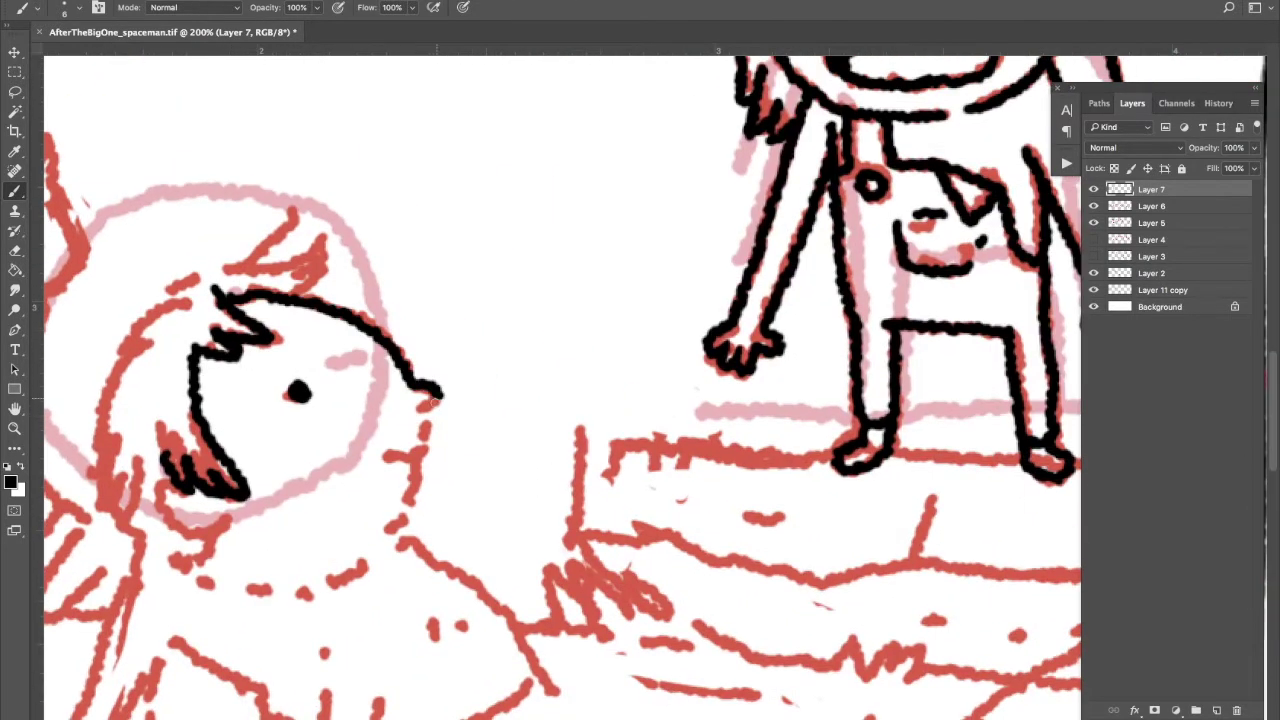
{"action": "mouse_move", "coordinate": [244, 295]}
{"action": "left_mouse_down"}
{"action": "mouse_move", "coordinate": [404, 505]}
{"action": "mouse_move", "coordinate": [331, 585]}
{"action": "left_mouse_up"}
Trace the boy's jaw line from the chin up to his hair
{"action": "scroll", "coordinate": [331, 585], "scroll_direction": "down", "scroll_amount": 3}
{"action": "scroll", "coordinate": [331, 585], "scroll_direction": "left", "scroll_amount": 4}
{"action": "mouse_move", "coordinate": [348, 447]}
{"action": "left_mouse_down"}
{"action": "mouse_move", "coordinate": [250, 400]}
{"action": "mouse_move", "coordinate": [218, 365]}
{"action": "mouse_move", "coordinate": [410, 135]}
{"action": "mouse_move", "coordinate": [450, 165]}
{"action": "left_mouse_up"}
{"action": "scroll", "coordinate": [225, 411], "scroll_direction": "up", "scroll_amount": 3}
{"action": "scroll", "coordinate": [225, 411], "scroll_direction": "left", "scroll_amount": 1}
{"action": "key", "text": "ctrl+z"}
{"action": "mouse_move", "coordinate": [262, 560]}
{"action": "left_mouse_down"}
{"action": "mouse_move", "coordinate": [245, 490]}
{"action": "mouse_move", "coordinate": [420, 245]}
{"action": "mouse_move", "coordinate": [470, 300]}
{"action": "left_mouse_up"}
{"action": "scroll", "coordinate": [200, 346], "scroll_direction": "down", "scroll_amount": 3}
{"action": "scroll", "coordinate": [200, 346], "scroll_direction": "right", "scroll_amount": 1}
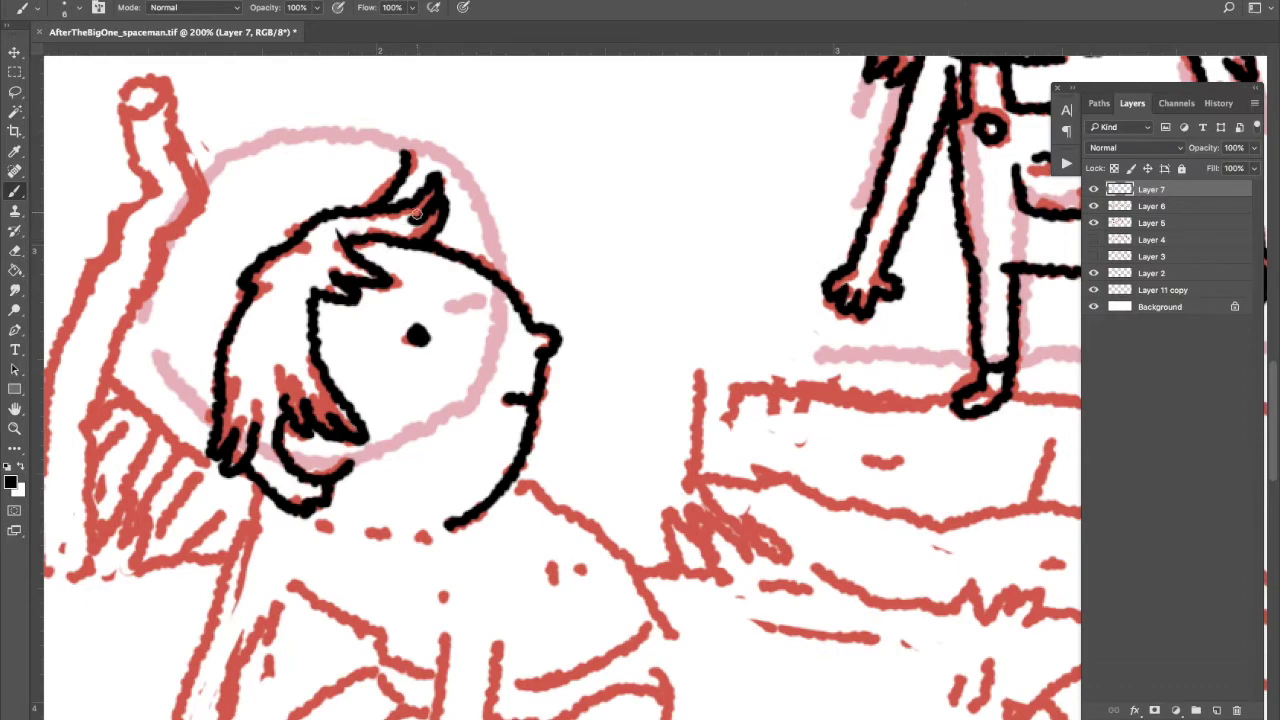
{"action": "left_click_drag", "start_coordinate": [305, 511], "coordinate": [390, 536]}
Ink the boy's long arm, his hand and the stick he holds
{"action": "scroll", "coordinate": [390, 536], "scroll_direction": "down", "scroll_amount": 3}
{"action": "mouse_move", "coordinate": [310, 560]}
{"action": "left_mouse_down"}
{"action": "mouse_move", "coordinate": [372, 400]}
{"action": "mouse_move", "coordinate": [396, 228]}
{"action": "left_mouse_up"}
{"action": "mouse_move", "coordinate": [310, 565]}
{"action": "left_mouse_down"}
{"action": "mouse_move", "coordinate": [335, 603]}
{"action": "mouse_move", "coordinate": [378, 568]}
{"action": "mouse_move", "coordinate": [432, 250]}
{"action": "mouse_move", "coordinate": [170, 455]}
{"action": "mouse_move", "coordinate": [135, 360]}
{"action": "mouse_move", "coordinate": [237, 184]}
{"action": "mouse_move", "coordinate": [193, 160]}
{"action": "mouse_move", "coordinate": [212, 98]}
{"action": "left_mouse_up"}
{"action": "mouse_move", "coordinate": [200, 445]}
{"action": "left_mouse_down"}
{"action": "mouse_move", "coordinate": [235, 485]}
{"action": "mouse_move", "coordinate": [226, 458]}
{"action": "left_mouse_up"}
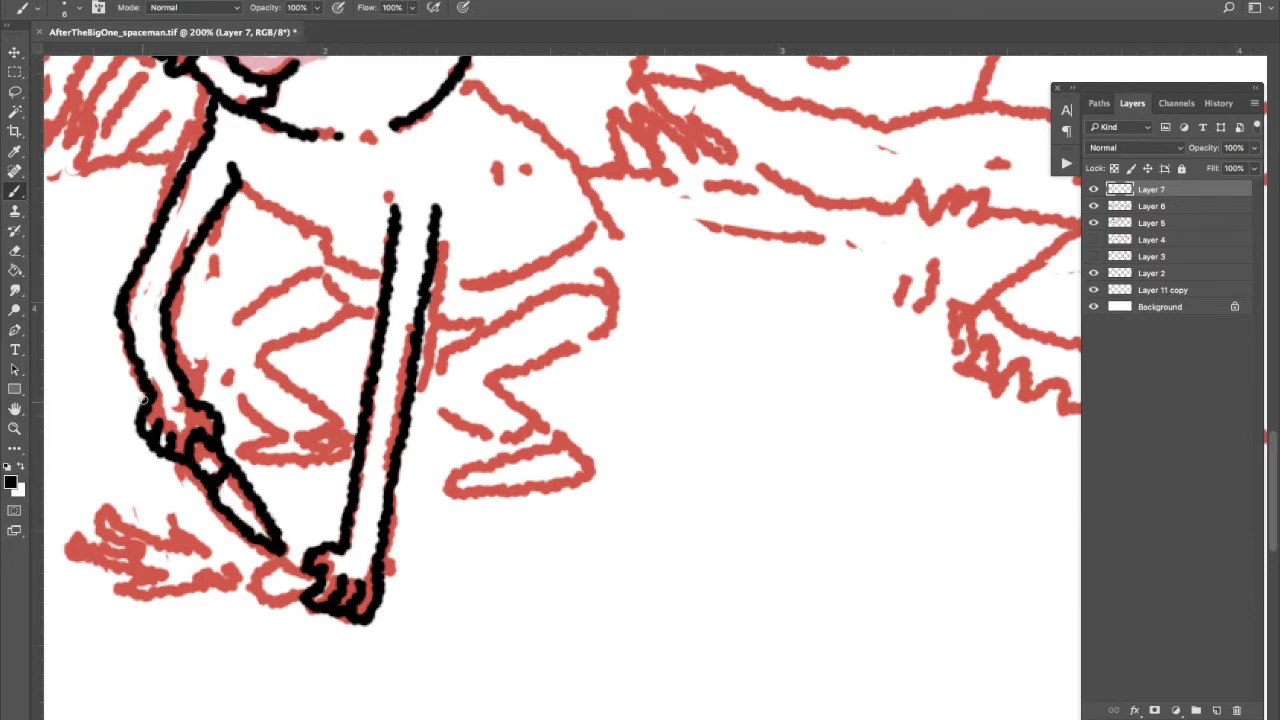
Ink the boy's feet, both legs, shorts outline and hip line
{"action": "left_click_drag", "start_coordinate": [492, 401], "coordinate": [594, 500]}
{"action": "mouse_move", "coordinate": [260, 400]}
{"action": "left_mouse_down"}
{"action": "mouse_move", "coordinate": [345, 440]}
{"action": "mouse_move", "coordinate": [349, 460]}
{"action": "mouse_move", "coordinate": [252, 464]}
{"action": "mouse_move", "coordinate": [325, 262]}
{"action": "left_mouse_up"}
{"action": "mouse_move", "coordinate": [298, 390]}
{"action": "left_mouse_down"}
{"action": "mouse_move", "coordinate": [258, 356]}
{"action": "mouse_move", "coordinate": [360, 305]}
{"action": "left_mouse_up"}
{"action": "mouse_move", "coordinate": [520, 430]}
{"action": "left_mouse_down"}
{"action": "mouse_move", "coordinate": [558, 298]}
{"action": "mouse_move", "coordinate": [530, 430]}
{"action": "left_mouse_up"}
{"action": "left_click_drag", "start_coordinate": [320, 258], "coordinate": [380, 270]}
{"action": "left_click_drag", "start_coordinate": [440, 300], "coordinate": [615, 215]}
{"action": "left_click_drag", "start_coordinate": [348, 318], "coordinate": [488, 340]}
{"action": "left_click_drag", "start_coordinate": [238, 170], "coordinate": [340, 232]}
{"action": "left_click_drag", "start_coordinate": [392, 215], "coordinate": [398, 184]}
Ink the boy's lower-left hand and fingers, nearby marks, and shorts details
{"action": "scroll", "coordinate": [340, 230], "scroll_direction": "up", "scroll_amount": 5}
{"action": "scroll", "coordinate": [340, 230], "scroll_direction": "left", "scroll_amount": 4}
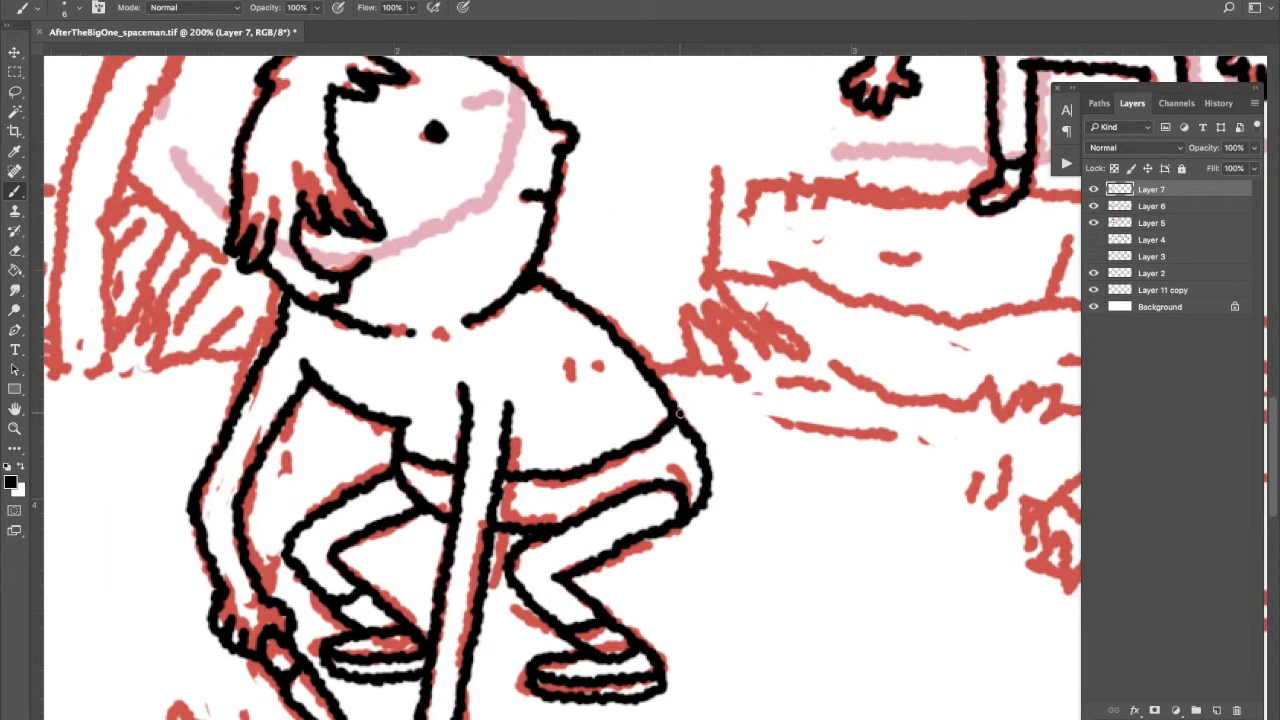
{"action": "scroll", "coordinate": [306, 240], "scroll_direction": "down", "scroll_amount": 5}
{"action": "scroll", "coordinate": [306, 241], "scroll_direction": "down", "scroll_amount": 4}
{"action": "scroll", "coordinate": [306, 241], "scroll_direction": "left", "scroll_amount": 3}
{"action": "left_click_drag", "start_coordinate": [445, 448], "coordinate": [498, 486]}
{"action": "mouse_move", "coordinate": [432, 420]}
{"action": "left_mouse_down"}
{"action": "mouse_move", "coordinate": [310, 484]}
{"action": "mouse_move", "coordinate": [260, 412]}
{"action": "left_mouse_up"}
{"action": "mouse_move", "coordinate": [286, 384]}
{"action": "left_mouse_down"}
{"action": "mouse_move", "coordinate": [348, 424]}
{"action": "mouse_move", "coordinate": [406, 436]}
{"action": "left_mouse_up"}
{"action": "left_click_drag", "start_coordinate": [456, 470], "coordinate": [486, 468]}
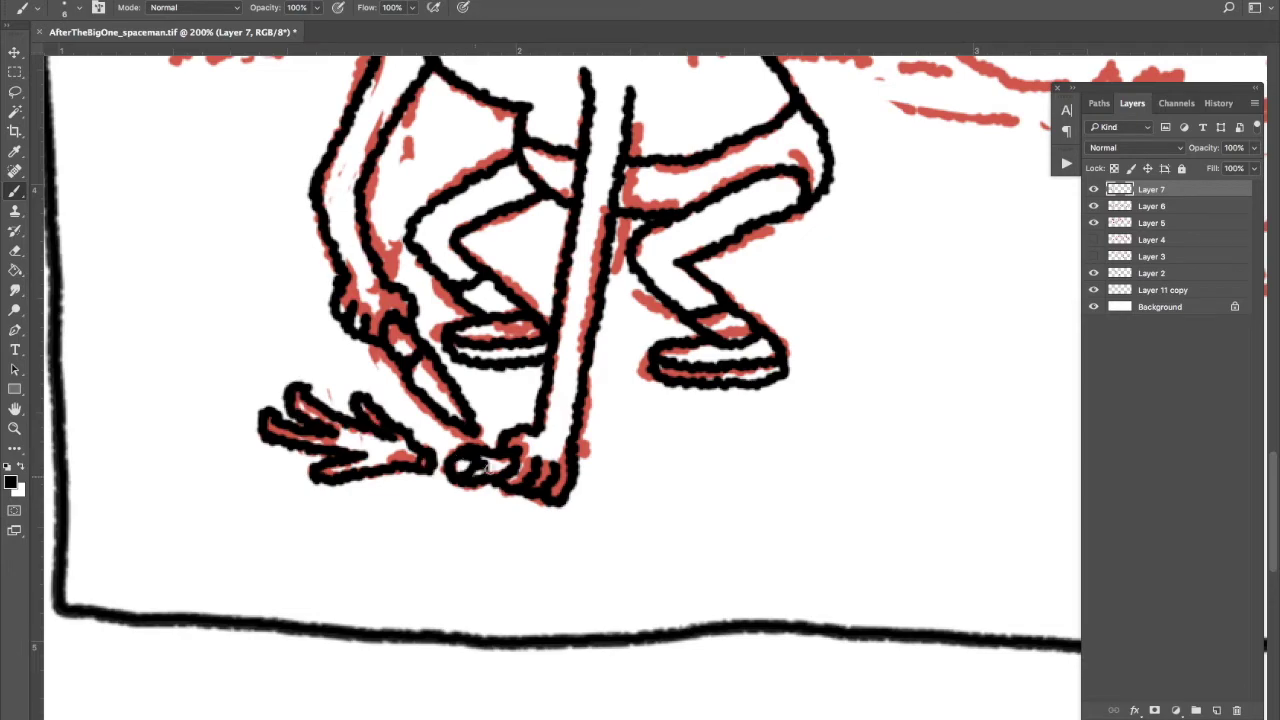
{"action": "left_click_drag", "start_coordinate": [578, 456], "coordinate": [618, 496]}
{"action": "scroll", "coordinate": [600, 480], "scroll_direction": "up", "scroll_amount": 7}
{"action": "scroll", "coordinate": [600, 480], "scroll_direction": "right", "scroll_amount": 3}
{"action": "mouse_move", "coordinate": [538, 420]}
{"action": "left_mouse_down"}
{"action": "mouse_move", "coordinate": [570, 376]}
{"action": "mouse_move", "coordinate": [728, 330]}
{"action": "left_mouse_up"}
Zoom out to view the whole comic and add Layer 8 for background inks
{"action": "key", "text": "z"}
{"action": "key", "text": "super+minus"}
{"action": "key", "text": "super+minus"}
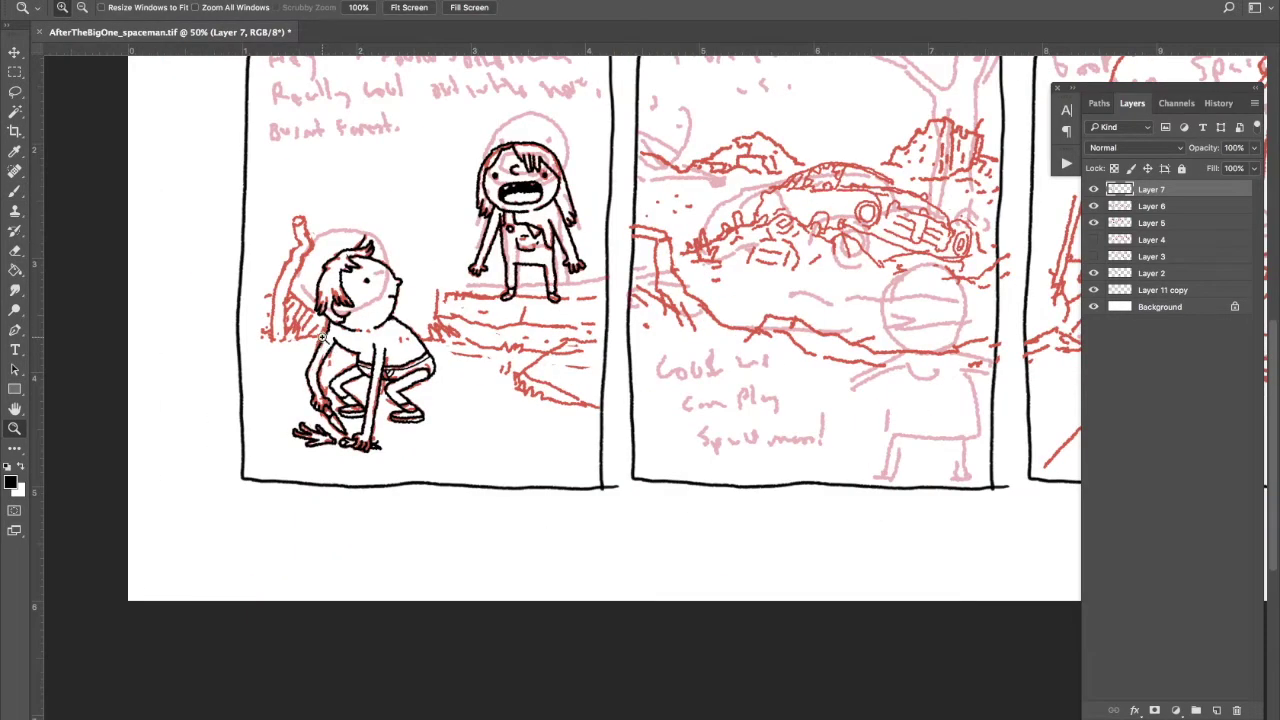
{"action": "key", "text": "super+plus"}
{"action": "scroll", "coordinate": [450, 380], "scroll_direction": "up", "scroll_amount": 3}
{"action": "key", "text": "b"}
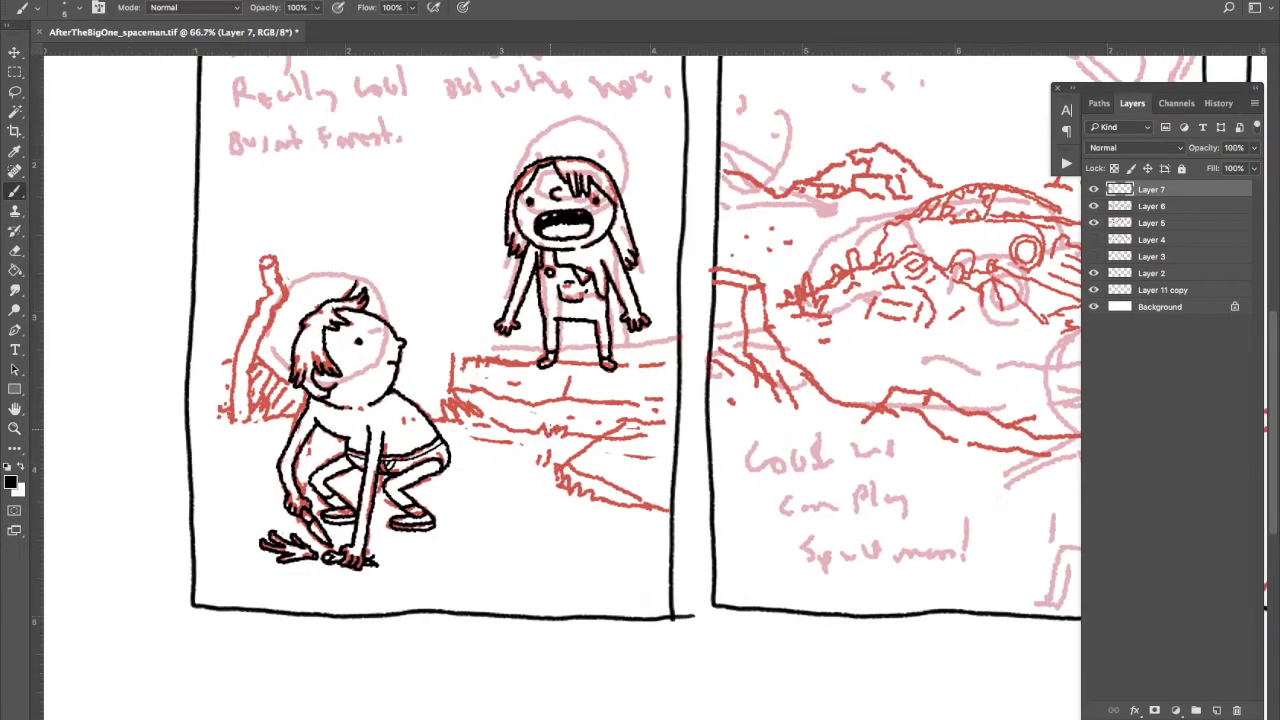
{"action": "key", "text": "super+shift+alt+n"}
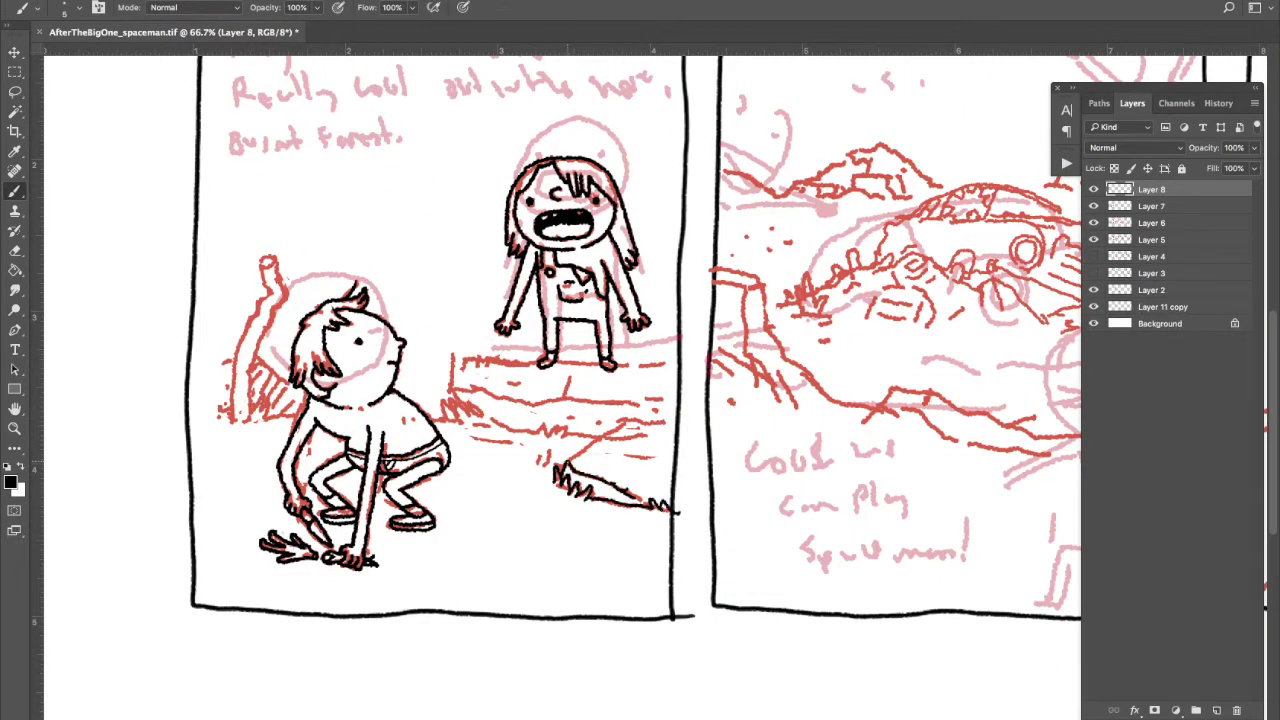
Ink the rock with hatch dashes, a grass tuft, and the stone platform's edges and cracks
{"action": "left_click_drag", "start_coordinate": [566, 462], "coordinate": [688, 425]}
{"action": "left_click_drag", "start_coordinate": [615, 440], "coordinate": [662, 462]}
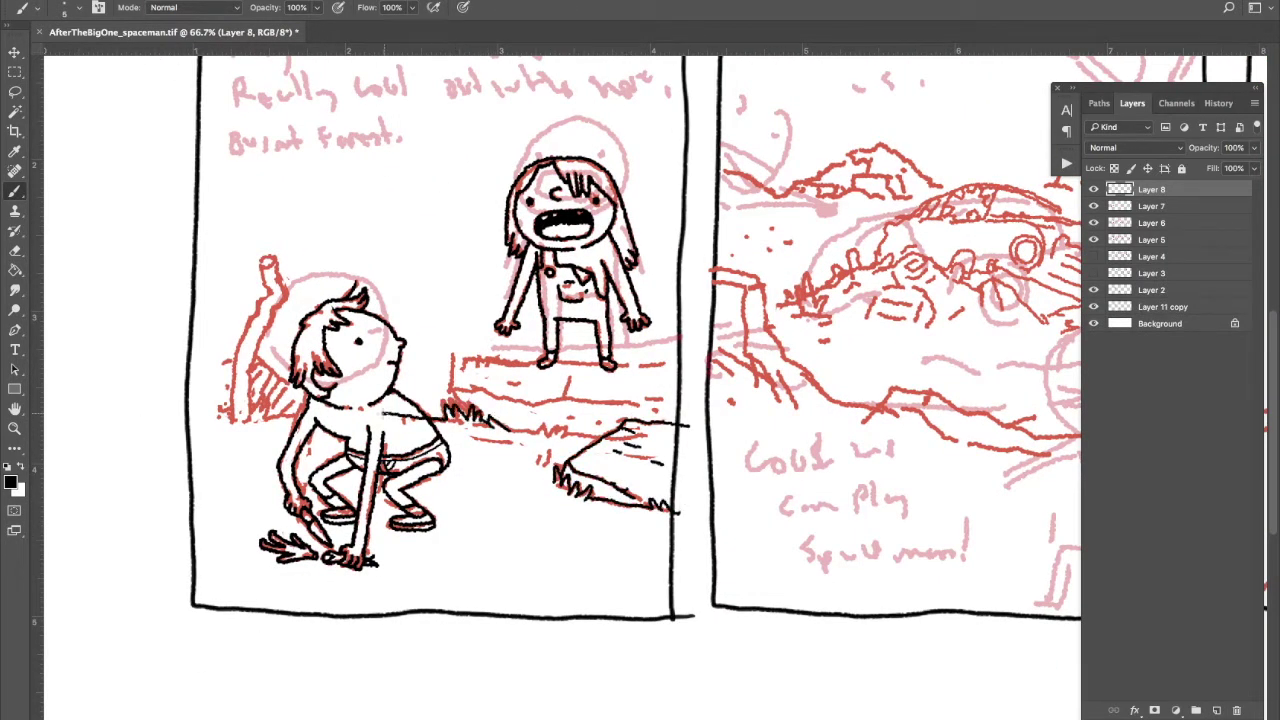
{"action": "left_click_drag", "start_coordinate": [506, 434], "coordinate": [568, 426]}
{"action": "mouse_move", "coordinate": [454, 392]}
{"action": "left_mouse_down"}
{"action": "mouse_move", "coordinate": [678, 392]}
{"action": "mouse_move", "coordinate": [640, 400]}
{"action": "left_mouse_up"}
{"action": "mouse_move", "coordinate": [568, 374]}
{"action": "left_mouse_down"}
{"action": "mouse_move", "coordinate": [570, 396]}
{"action": "mouse_move", "coordinate": [490, 362]}
{"action": "left_mouse_up"}
{"action": "left_click_drag", "start_coordinate": [470, 356], "coordinate": [458, 386]}
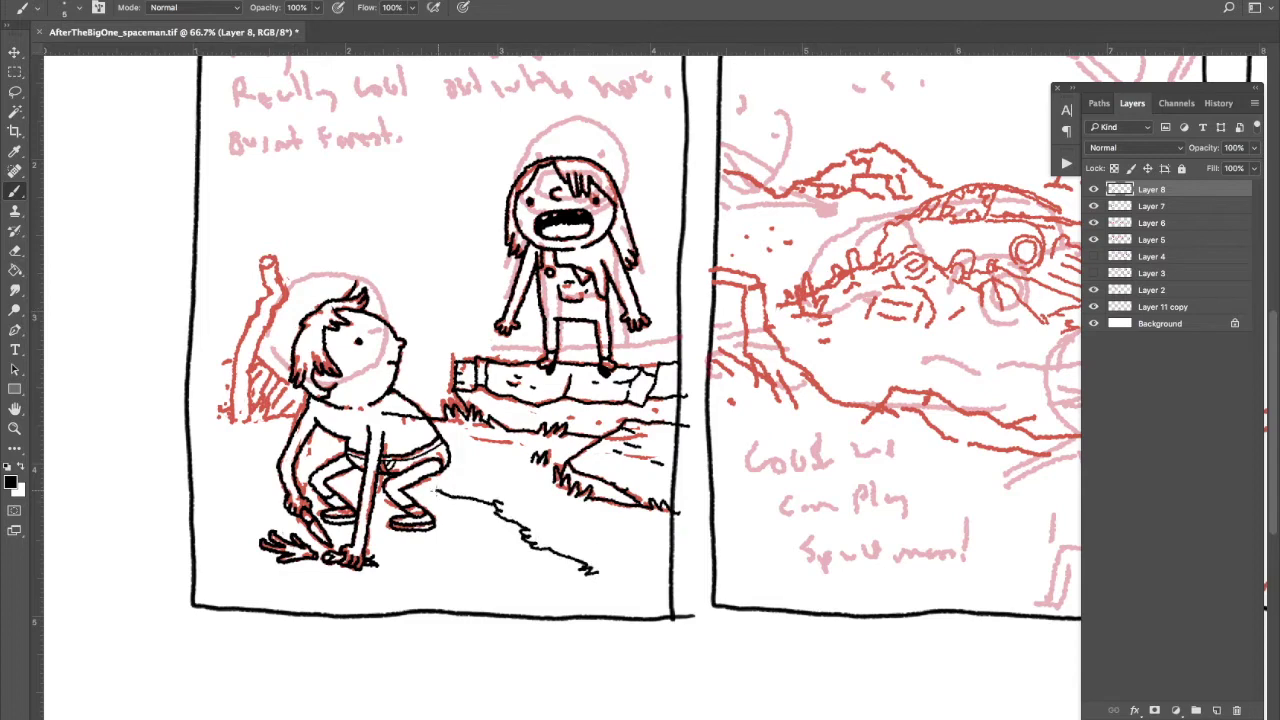
Ink the ground line around the boy's feet and the stick beside his head
{"action": "left_click_drag", "start_coordinate": [284, 489], "coordinate": [206, 515]}
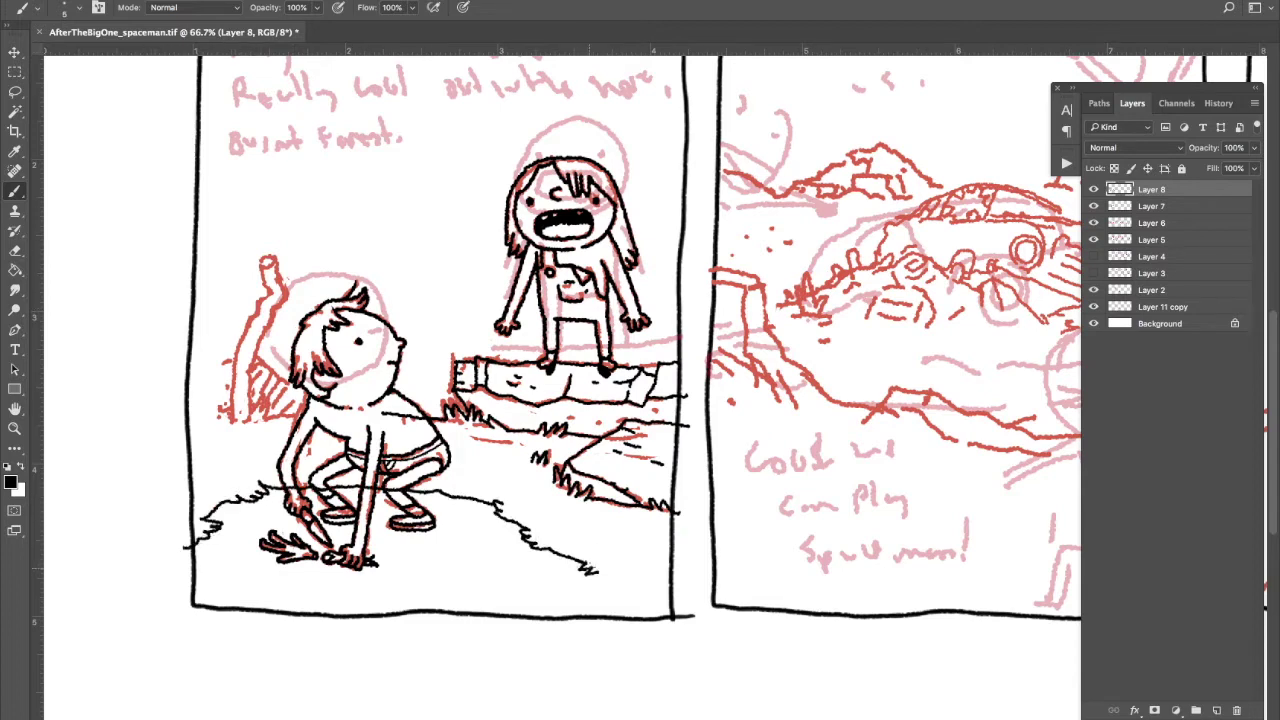
{"action": "left_click_drag", "start_coordinate": [590, 572], "coordinate": [560, 603]}
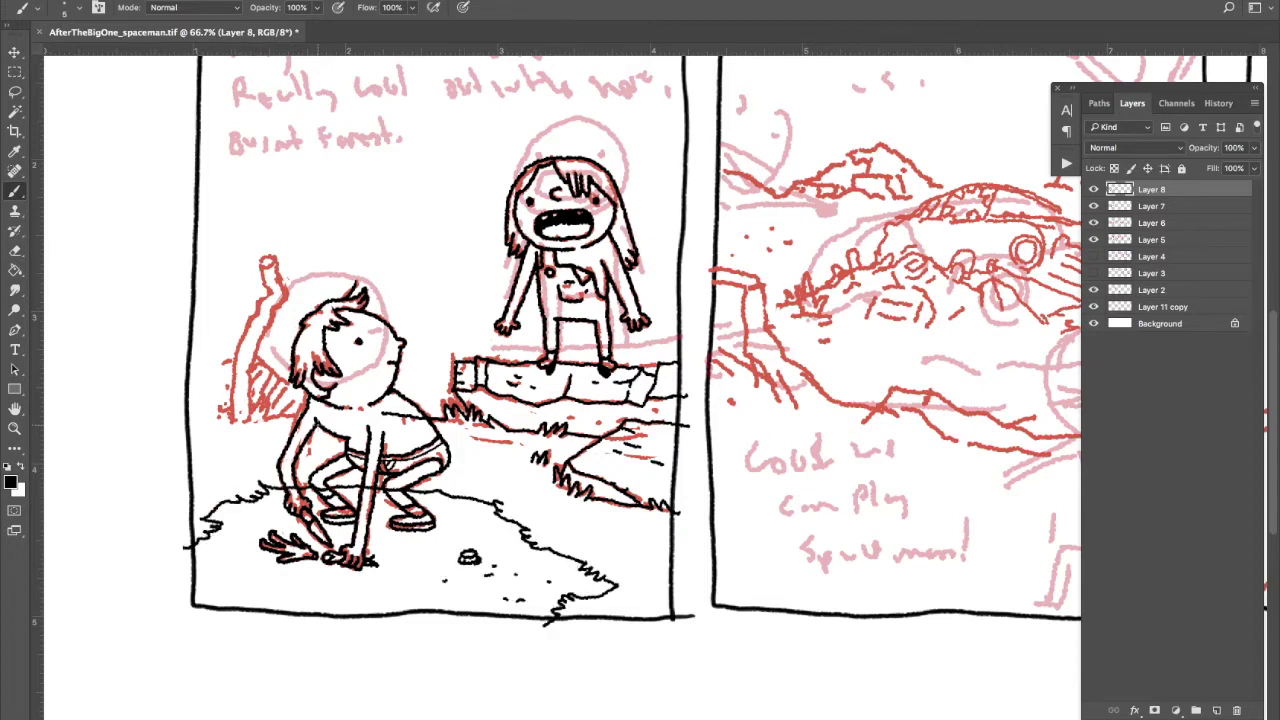
{"action": "mouse_move", "coordinate": [264, 418]}
{"action": "left_mouse_down"}
{"action": "mouse_move", "coordinate": [392, 414]}
{"action": "mouse_move", "coordinate": [270, 256]}
{"action": "mouse_move", "coordinate": [262, 300]}
{"action": "left_mouse_up"}
{"action": "left_click_drag", "start_coordinate": [258, 300], "coordinate": [236, 396]}
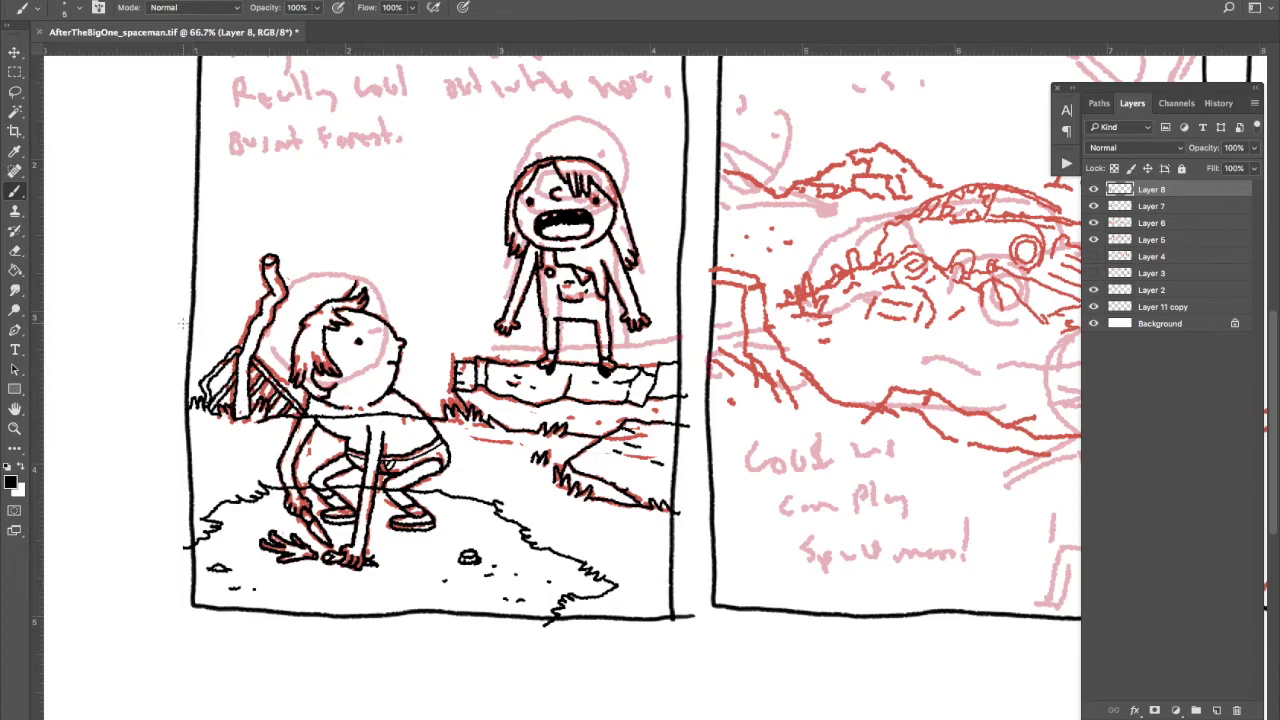
Zoom out to show three panels and select the older sketch layer with the Brush
{"action": "key", "text": "z"}
{"action": "left_click", "coordinate": [475, 469], "text": "alt"}
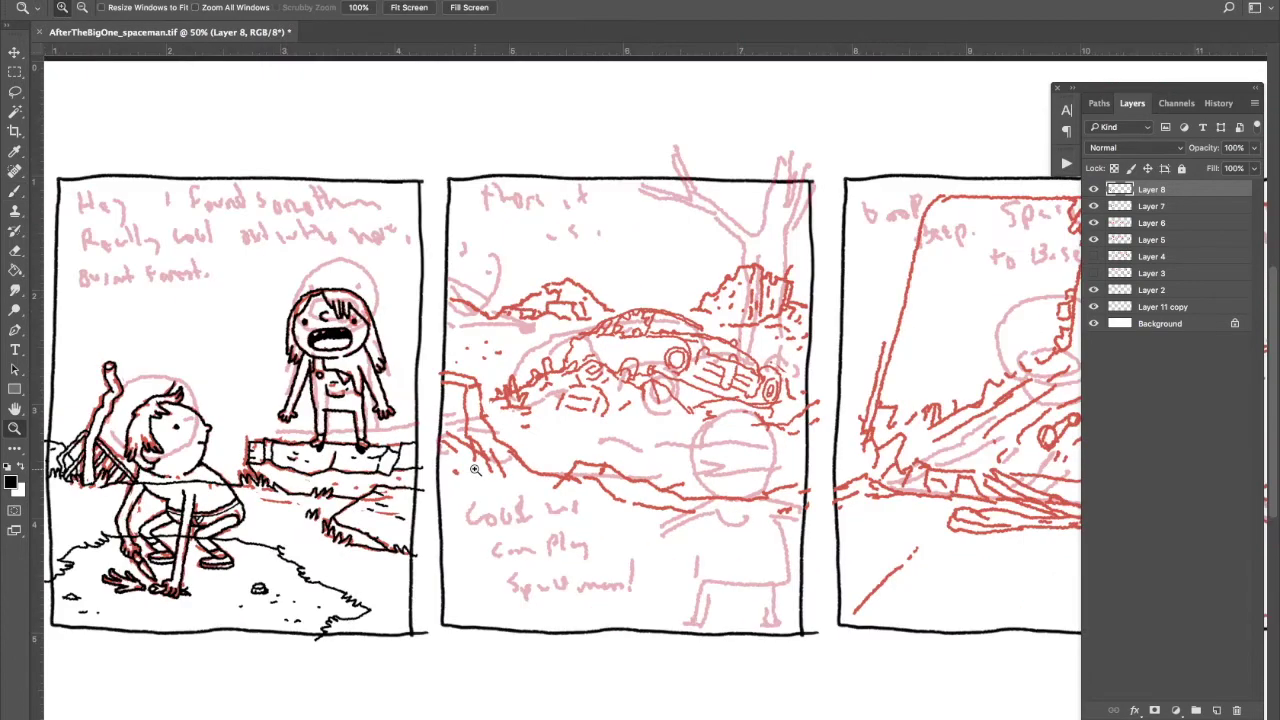
{"action": "key", "text": "b"}
{"action": "key", "text": "alt+bracketleft"}
{"action": "key", "text": "alt+bracketleft"}
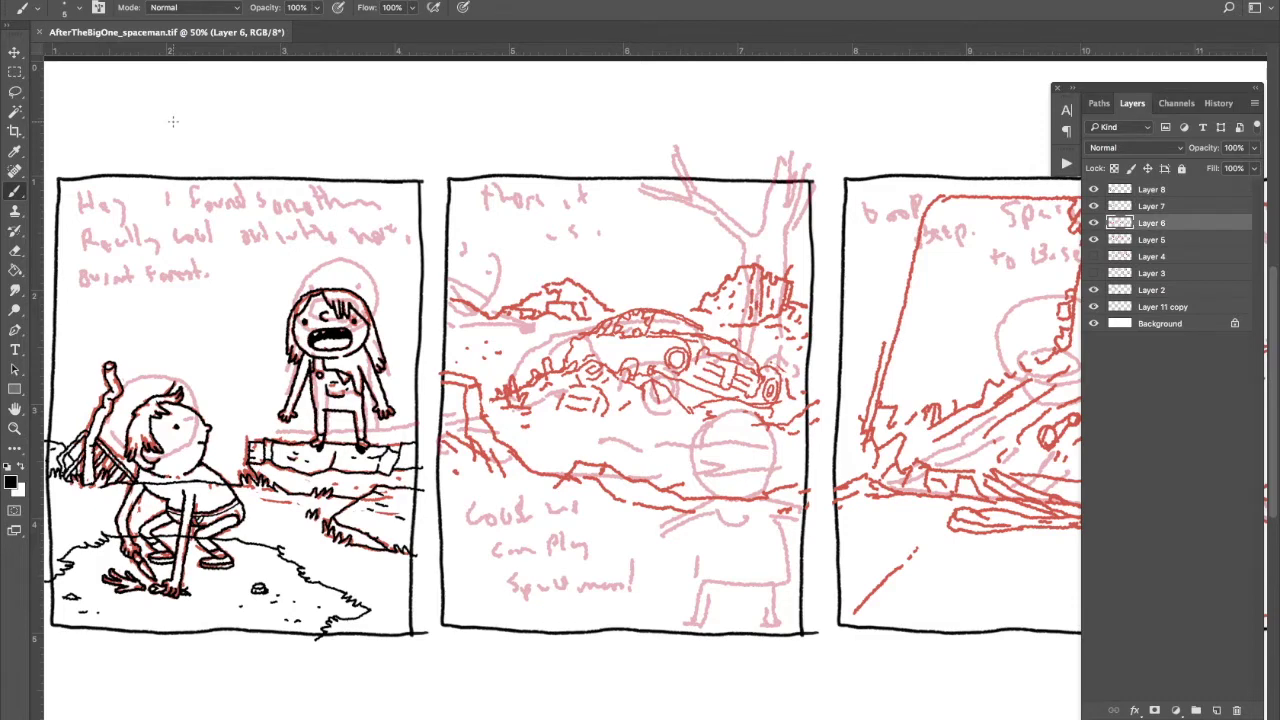
{"action": "left_click", "coordinate": [1094, 240]}
Add a new layer and set a darker crimson foreground colour for re-sketching
{"action": "key", "text": "ctrl+shift+alt+n"}
{"action": "left_click", "coordinate": [10, 483]}
{"action": "left_click", "coordinate": [751, 534]}
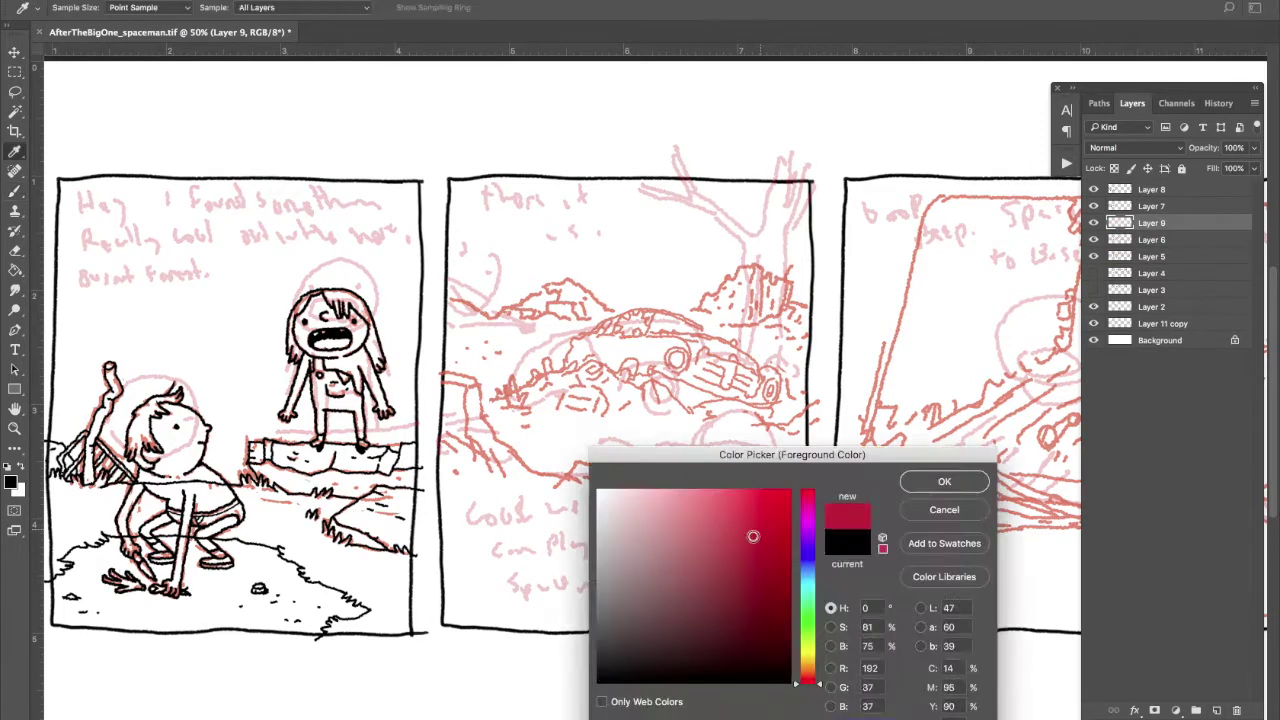
{"action": "left_click", "coordinate": [943, 477]}
Sketch the girl raising a spear in panel 2, then reposition and tilt her slightly clockwise
{"action": "left_click_drag", "start_coordinate": [455, 372], "coordinate": [468, 294]}
{"action": "mouse_move", "coordinate": [470, 240]}
{"action": "left_mouse_down"}
{"action": "mouse_move", "coordinate": [505, 272]}
{"action": "mouse_move", "coordinate": [452, 288]}
{"action": "left_mouse_up"}
{"action": "left_click_drag", "start_coordinate": [478, 302], "coordinate": [532, 332]}
{"action": "left_click_drag", "start_coordinate": [447, 366], "coordinate": [416, 260]}
{"action": "left_click_drag", "start_coordinate": [400, 326], "coordinate": [452, 198]}
{"action": "mouse_move", "coordinate": [450, 214]}
{"action": "left_mouse_down"}
{"action": "mouse_move", "coordinate": [488, 152]}
{"action": "mouse_move", "coordinate": [398, 320]}
{"action": "left_mouse_up"}
{"action": "left_click_drag", "start_coordinate": [530, 357], "coordinate": [557, 362]}
{"action": "mouse_move", "coordinate": [495, 240]}
{"action": "left_mouse_down"}
{"action": "mouse_move", "coordinate": [548, 270]}
{"action": "mouse_move", "coordinate": [497, 267]}
{"action": "mouse_move", "coordinate": [510, 278]}
{"action": "left_mouse_up"}
{"action": "key", "text": "ctrl+t"}
{"action": "key", "text": "Return"}
{"action": "left_click_drag", "start_coordinate": [700, 510], "coordinate": [776, 515]}
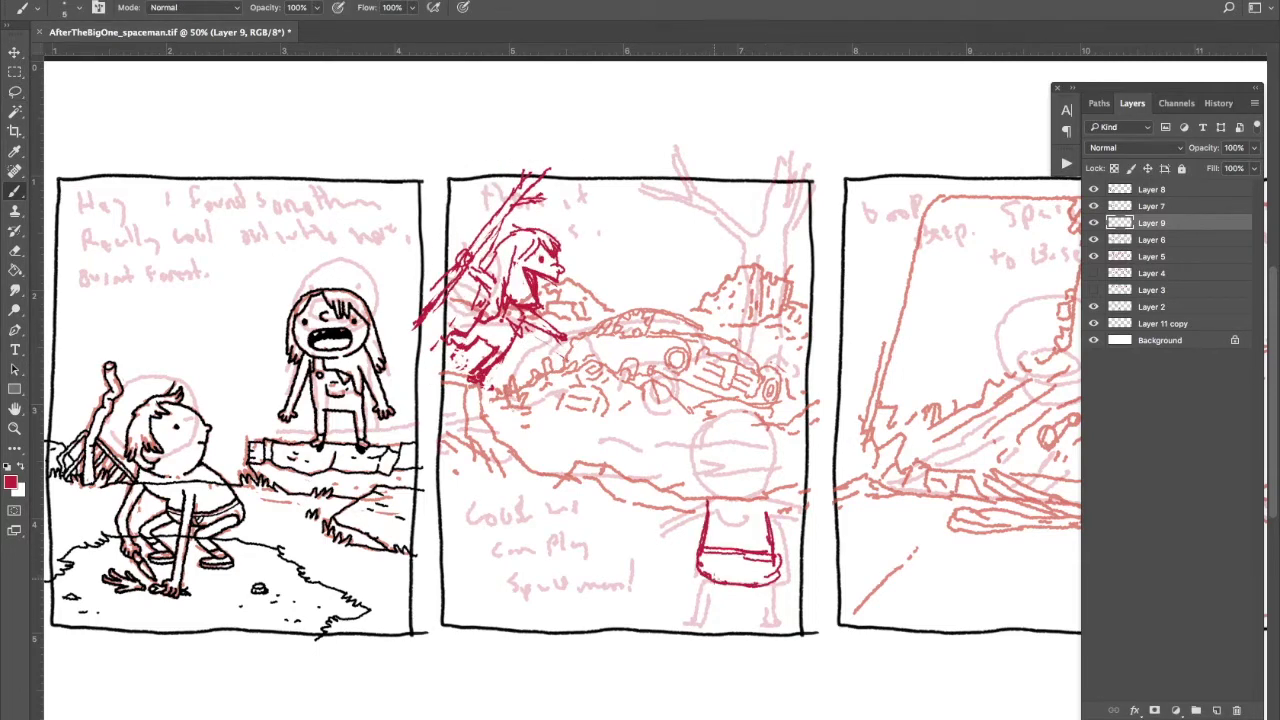
Sketch the boy from behind in panel 2: legs, torso, arms, hair and backpack
{"action": "left_click_drag", "start_coordinate": [698, 578], "coordinate": [684, 622]}
{"action": "left_click_drag", "start_coordinate": [762, 584], "coordinate": [782, 626]}
{"action": "mouse_move", "coordinate": [700, 492]}
{"action": "left_mouse_down"}
{"action": "mouse_move", "coordinate": [800, 510]}
{"action": "mouse_move", "coordinate": [656, 542]}
{"action": "left_mouse_up"}
{"action": "left_click_drag", "start_coordinate": [790, 500], "coordinate": [806, 532]}
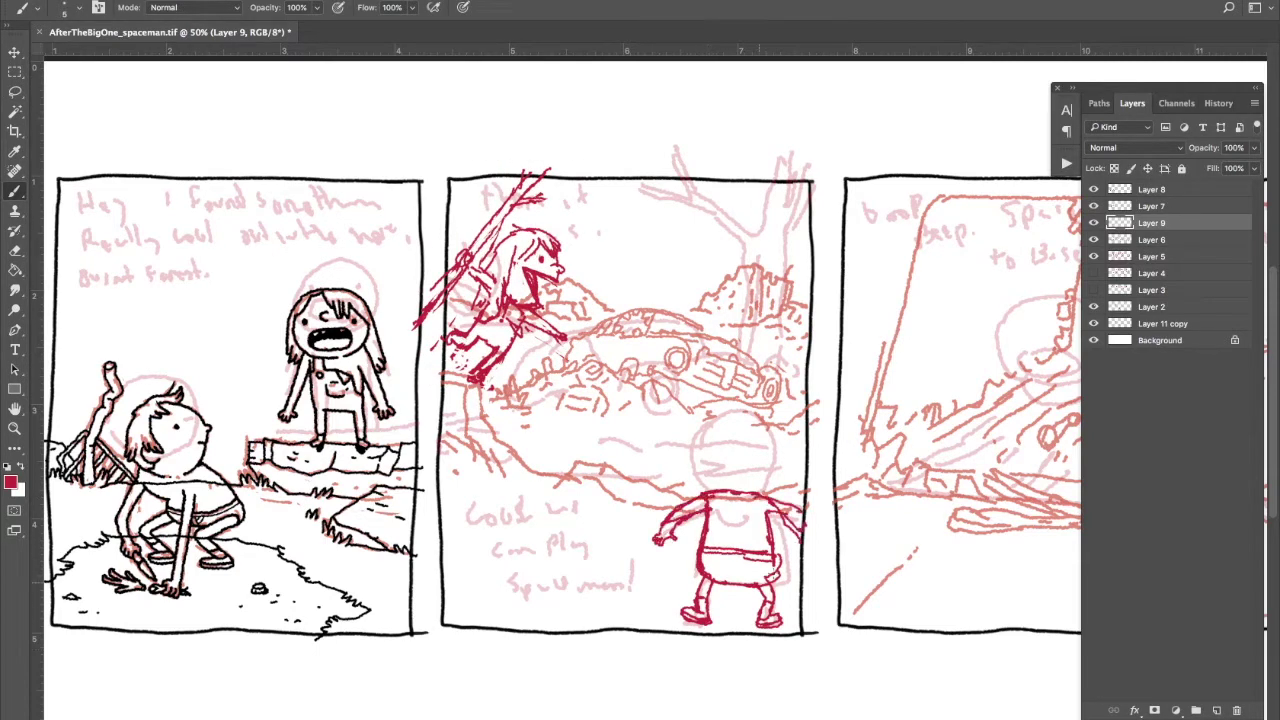
{"action": "left_click_drag", "start_coordinate": [762, 584], "coordinate": [772, 618]}
{"action": "left_click_drag", "start_coordinate": [700, 580], "coordinate": [692, 614]}
{"action": "left_click_drag", "start_coordinate": [770, 514], "coordinate": [778, 574]}
{"action": "mouse_move", "coordinate": [700, 480]}
{"action": "left_mouse_down"}
{"action": "mouse_move", "coordinate": [770, 450]}
{"action": "mouse_move", "coordinate": [782, 420]}
{"action": "left_mouse_up"}
{"action": "left_click_drag", "start_coordinate": [710, 485], "coordinate": [765, 520]}
{"action": "left_click_drag", "start_coordinate": [700, 560], "coordinate": [765, 580]}
{"action": "left_click_drag", "start_coordinate": [708, 518], "coordinate": [700, 636]}
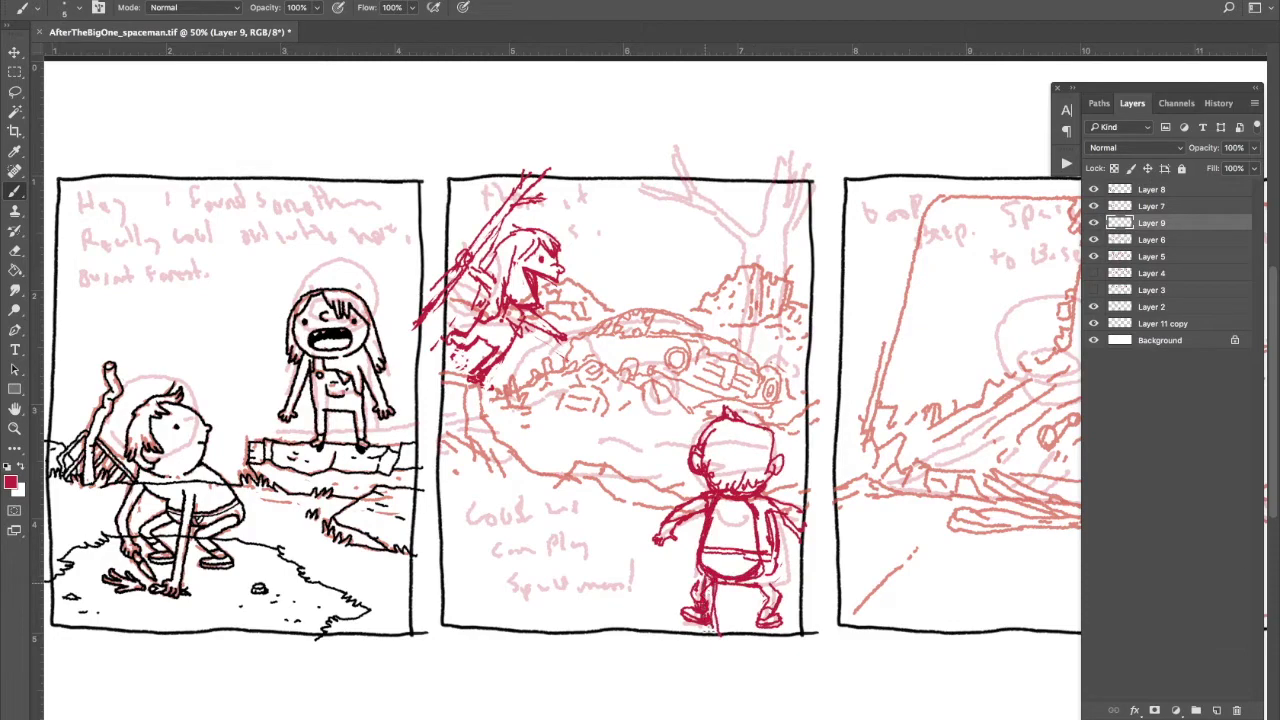
{"action": "left_click_drag", "start_coordinate": [768, 578], "coordinate": [782, 650]}
{"action": "left_click_drag", "start_coordinate": [708, 600], "coordinate": [698, 648]}
{"action": "left_click_drag", "start_coordinate": [700, 500], "coordinate": [656, 550]}
{"action": "left_click_drag", "start_coordinate": [760, 505], "coordinate": [790, 548]}
On the older sketch layer, add tall tree trunks and lower-left hatching in panel 2
{"action": "left_click", "coordinate": [1150, 239]}
{"action": "left_click_drag", "start_coordinate": [762, 220], "coordinate": [760, 358]}
{"action": "left_click_drag", "start_coordinate": [796, 240], "coordinate": [800, 382]}
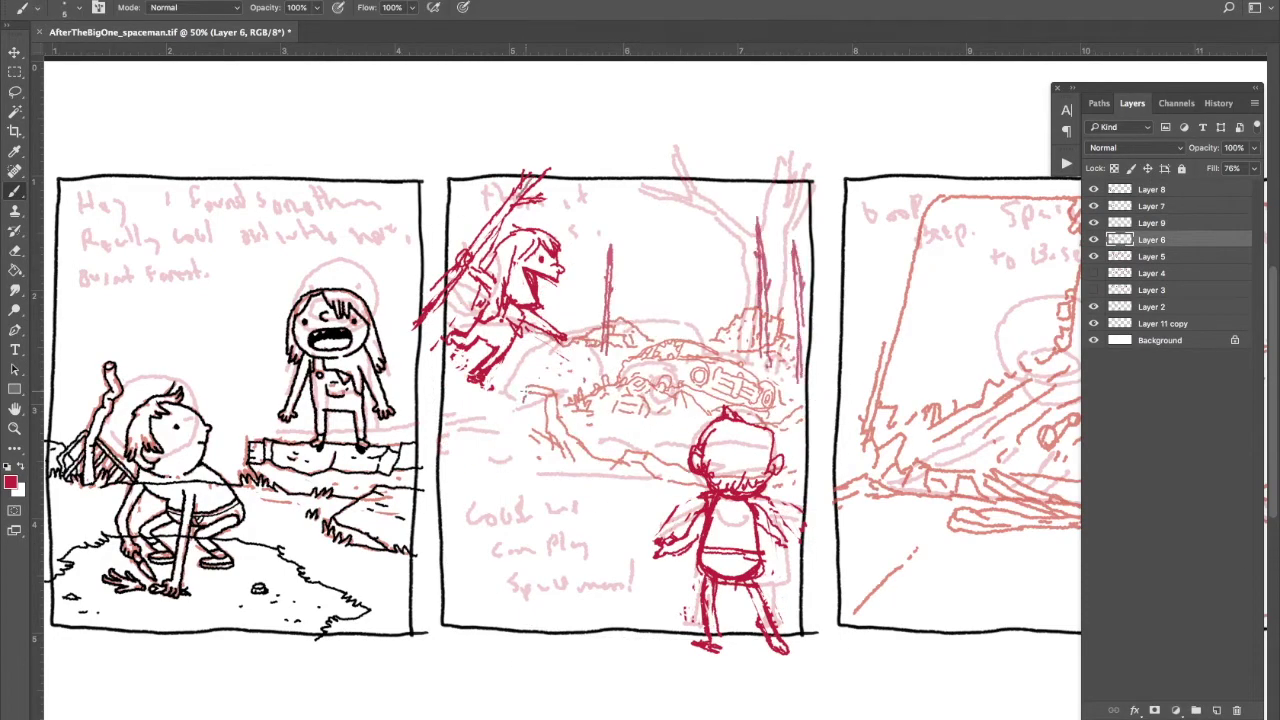
{"action": "left_click_drag", "start_coordinate": [590, 225], "coordinate": [588, 310]}
{"action": "left_click_drag", "start_coordinate": [450, 380], "coordinate": [555, 510]}
{"action": "key", "text": "alt+bracketright"}
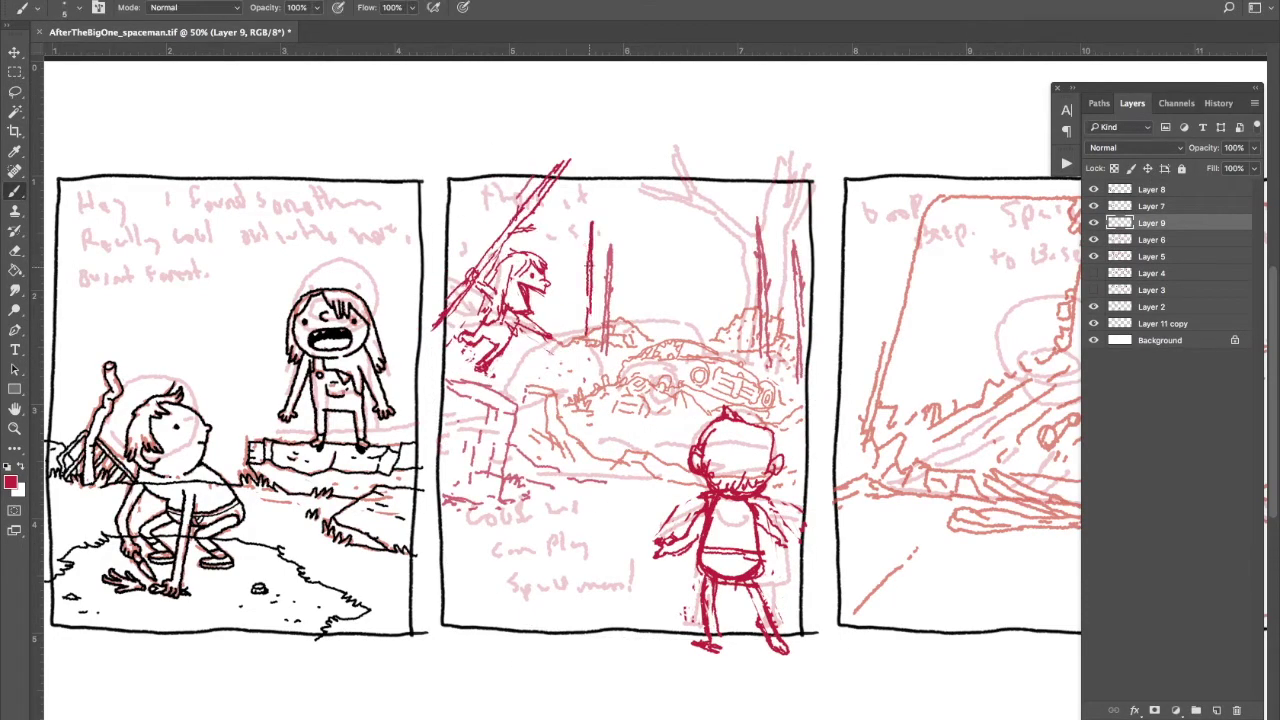
{"action": "key", "text": "alt+bracketleft"}
Add a new layer and rework the rubble, shifting the boy up and left
{"action": "key", "text": "ctrl+shift+alt+n"}
{"action": "left_click_drag", "start_coordinate": [735, 470], "coordinate": [705, 450]}
{"action": "left_click_drag", "start_coordinate": [680, 380], "coordinate": [680, 345]}
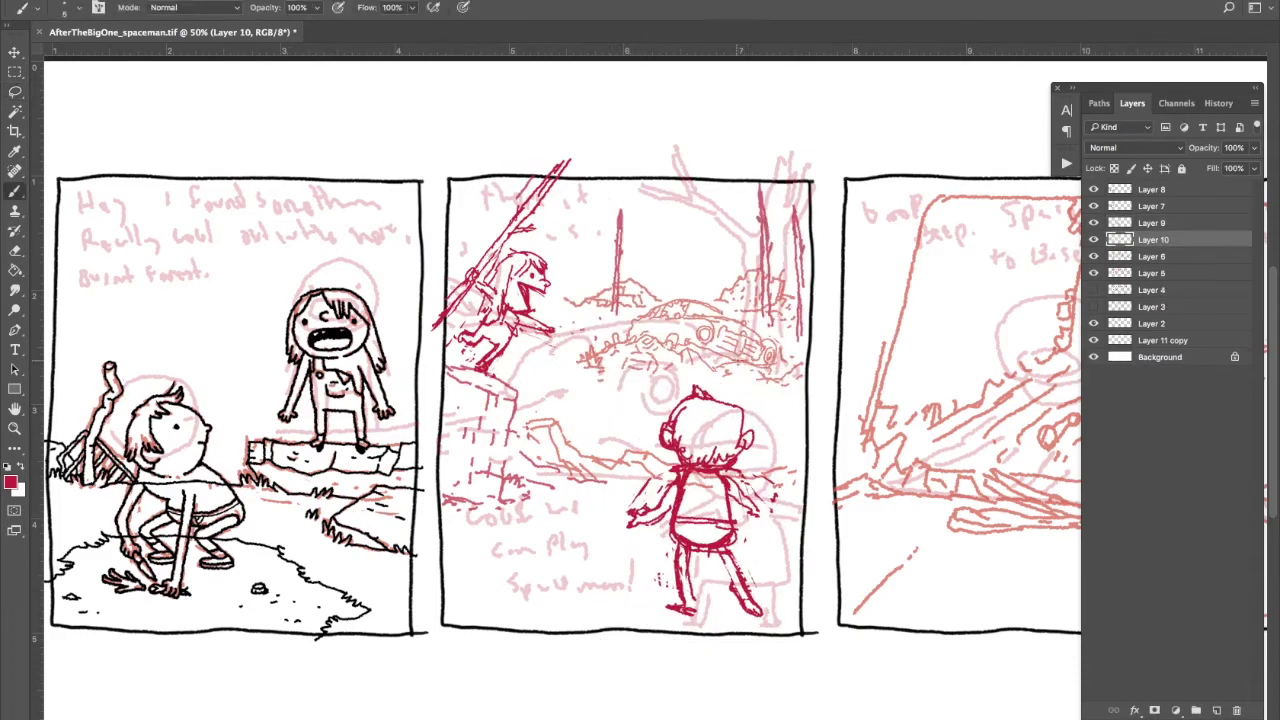
Draw tall tree trunks and darker strokes around the wrecked car in panel 2
{"action": "left_click_drag", "start_coordinate": [752, 214], "coordinate": [756, 352]}
{"action": "left_click_drag", "start_coordinate": [724, 220], "coordinate": [730, 312]}
{"action": "left_click_drag", "start_coordinate": [720, 178], "coordinate": [738, 226]}
{"action": "left_click_drag", "start_coordinate": [716, 322], "coordinate": [740, 360]}
{"action": "left_click_drag", "start_coordinate": [758, 336], "coordinate": [778, 366]}
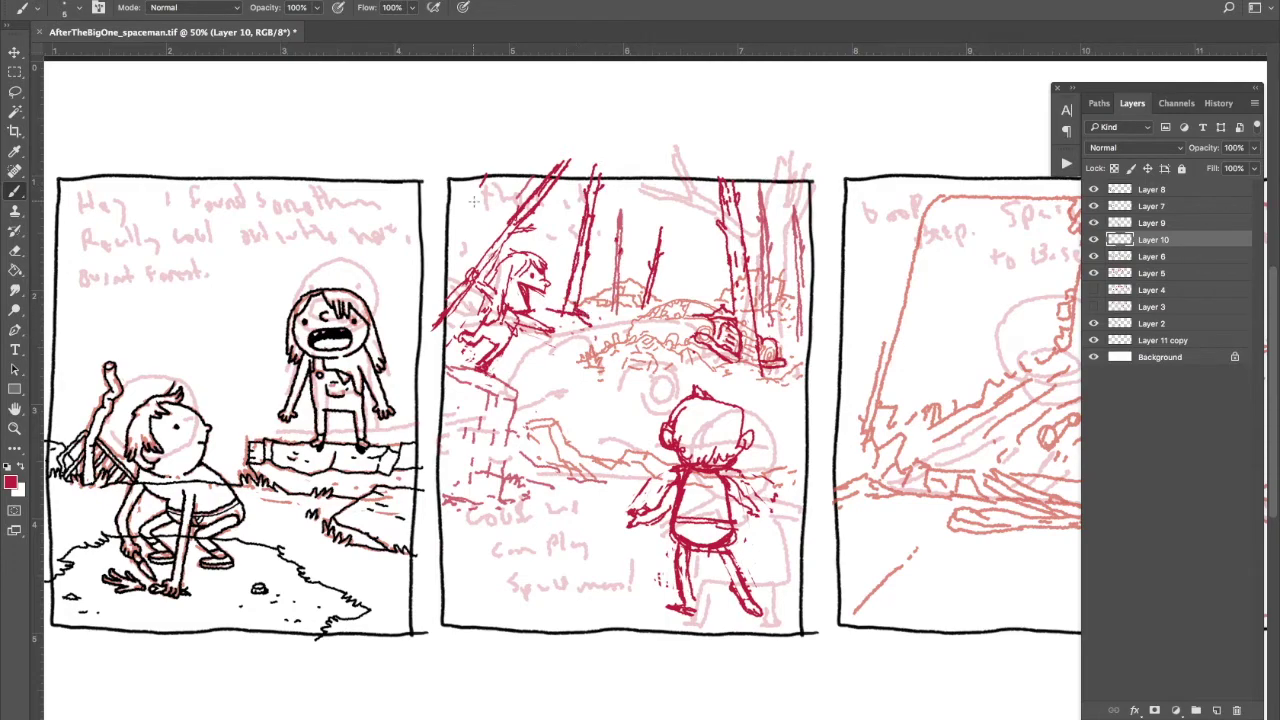
Undo the last tree strokes and sketch the screaming character's head and face in panel 3
{"action": "key", "text": "super+alt+z"}
{"action": "key", "text": "super+alt+z"}
{"action": "key", "text": "super+alt+z"}
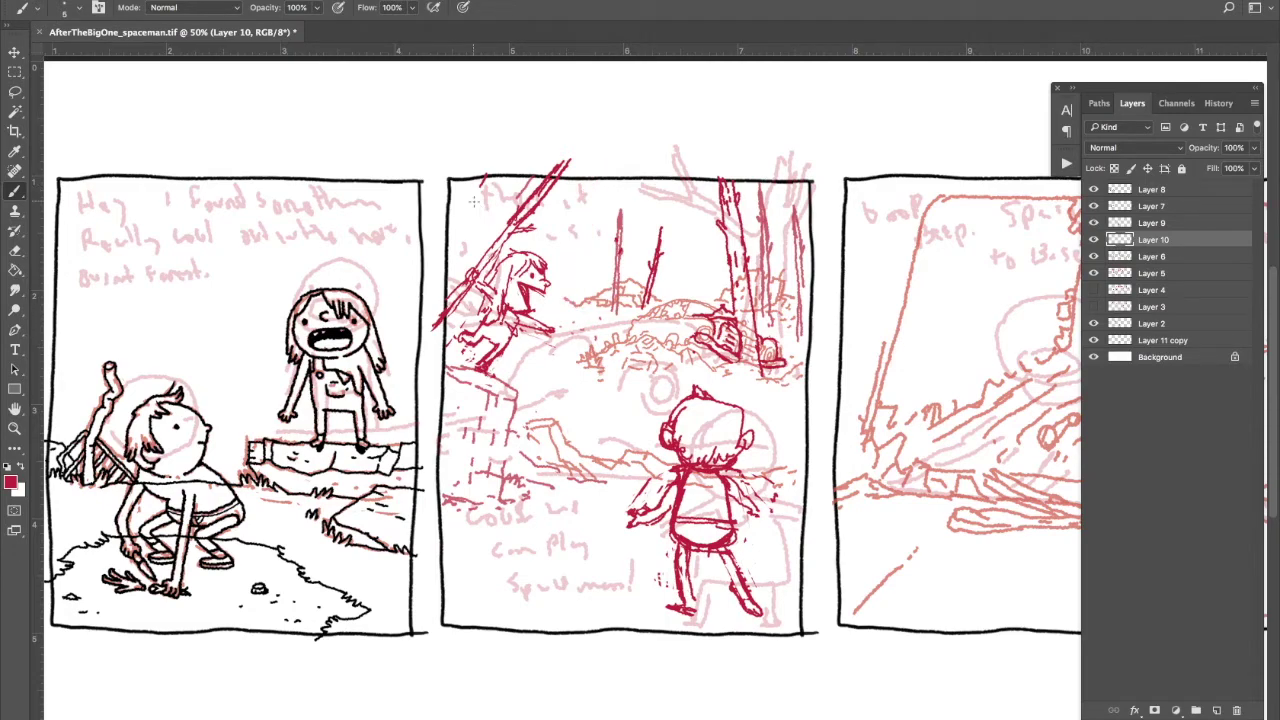
{"action": "key", "text": "alt+]"}
{"action": "left_click_drag", "start_coordinate": [700, 400], "coordinate": [511, 350]}
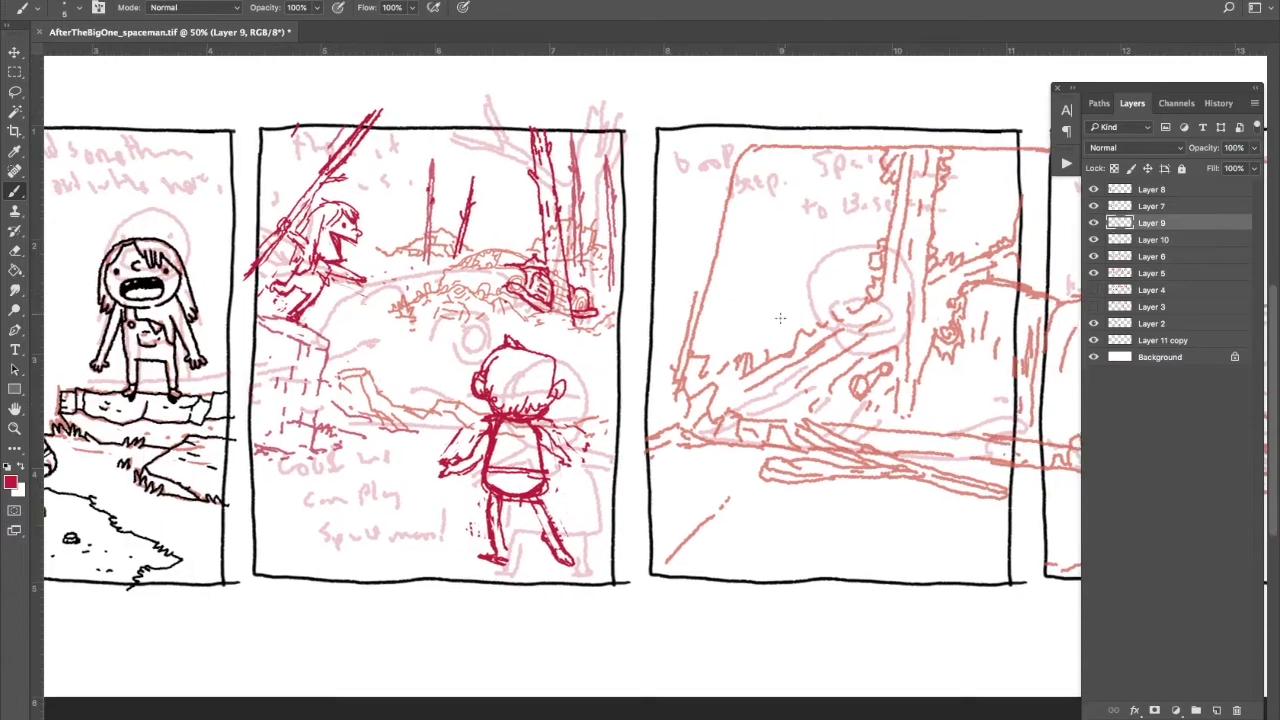
{"action": "left_click_drag", "start_coordinate": [760, 400], "coordinate": [830, 355]}
{"action": "left_click_drag", "start_coordinate": [910, 372], "coordinate": [945, 330]}
{"action": "left_click_drag", "start_coordinate": [852, 420], "coordinate": [890, 390]}
Sketch the panel-3 character's body, arm and additional detail strokes
{"action": "mouse_move", "coordinate": [860, 240]}
{"action": "left_mouse_down"}
{"action": "mouse_move", "coordinate": [822, 300]}
{"action": "mouse_move", "coordinate": [895, 270]}
{"action": "left_mouse_up"}
{"action": "left_click_drag", "start_coordinate": [885, 225], "coordinate": [935, 330]}
{"action": "left_click_drag", "start_coordinate": [820, 385], "coordinate": [878, 322]}
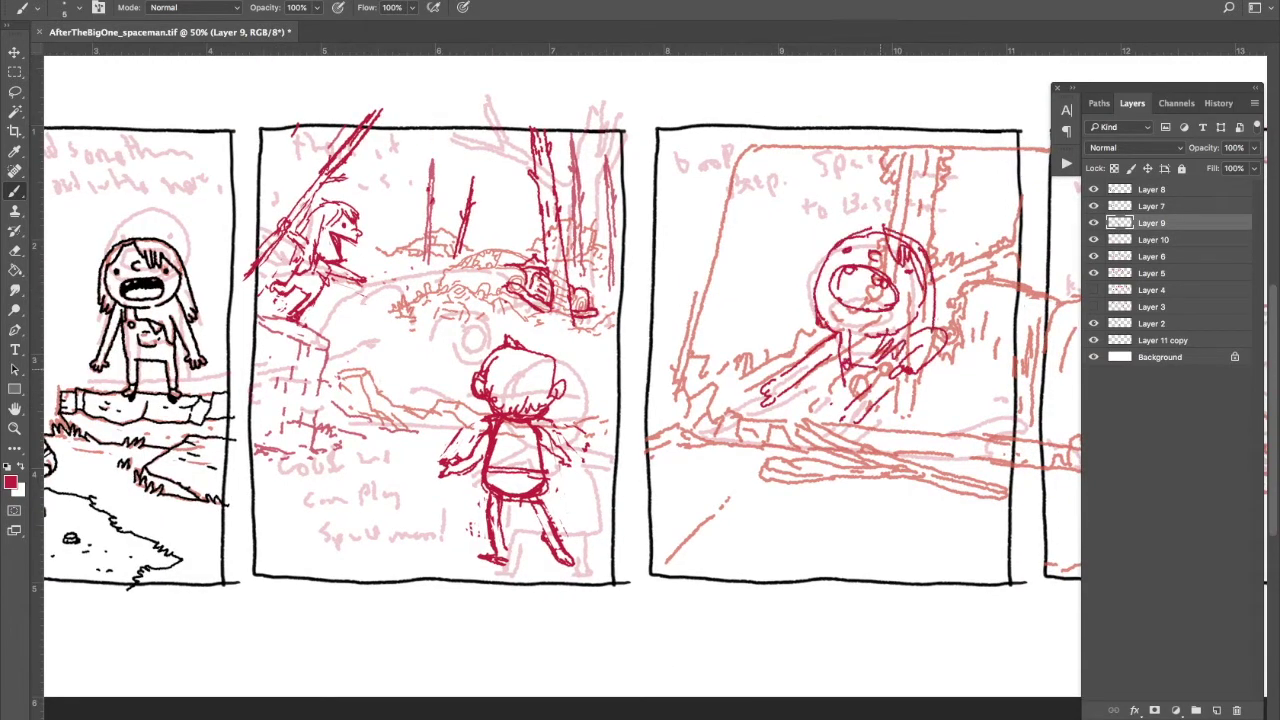
{"action": "left_click_drag", "start_coordinate": [912, 382], "coordinate": [930, 428]}
{"action": "left_click_drag", "start_coordinate": [700, 400], "coordinate": [356, 364]}
{"action": "left_click_drag", "start_coordinate": [440, 375], "coordinate": [498, 330]}
{"action": "left_click_drag", "start_coordinate": [600, 400], "coordinate": [608, 368]}
{"action": "left_click_drag", "start_coordinate": [940, 410], "coordinate": [1035, 325]}
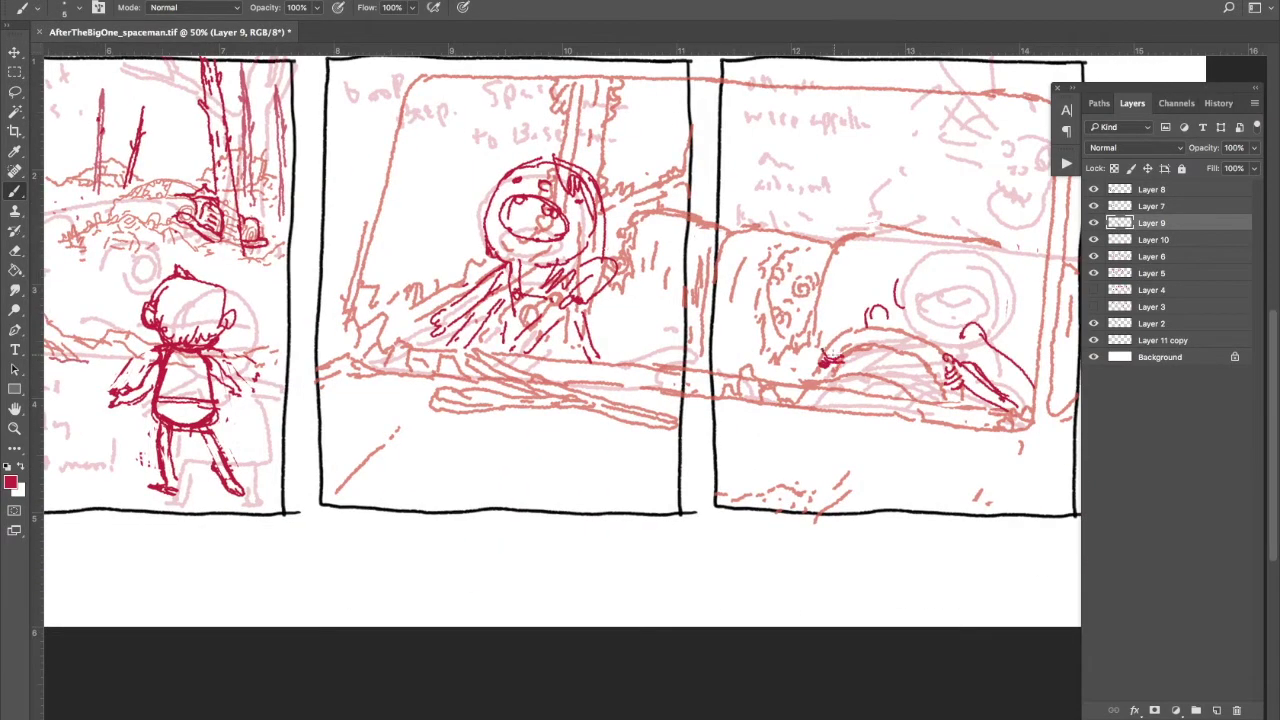
{"action": "left_click_drag", "start_coordinate": [890, 315], "coordinate": [990, 245]}
{"action": "left_click_drag", "start_coordinate": [916, 272], "coordinate": [950, 315]}
{"action": "left_click_drag", "start_coordinate": [700, 400], "coordinate": [740, 422]}
{"action": "left_click_drag", "start_coordinate": [935, 220], "coordinate": [1025, 320]}
{"action": "left_click_drag", "start_coordinate": [876, 240], "coordinate": [940, 280]}
Lasso the panel-3 character, shrink it to about 88%, tilt it 9.5° and nudge it left
{"action": "left_click_drag", "start_coordinate": [918, 370], "coordinate": [928, 402]}
{"action": "key", "text": "l"}
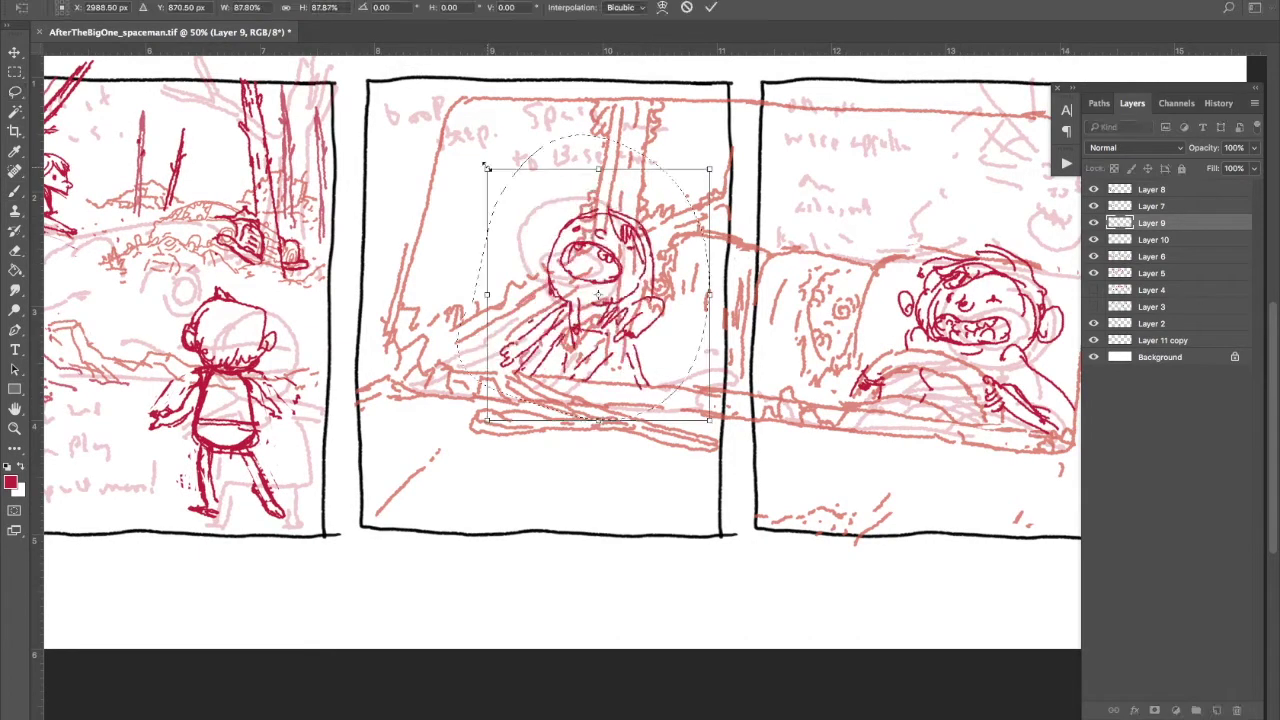
{"action": "left_click_drag", "start_coordinate": [700, 400], "coordinate": [505, 382]}
{"action": "left_click_drag", "start_coordinate": [686, 230], "coordinate": [660, 288]}
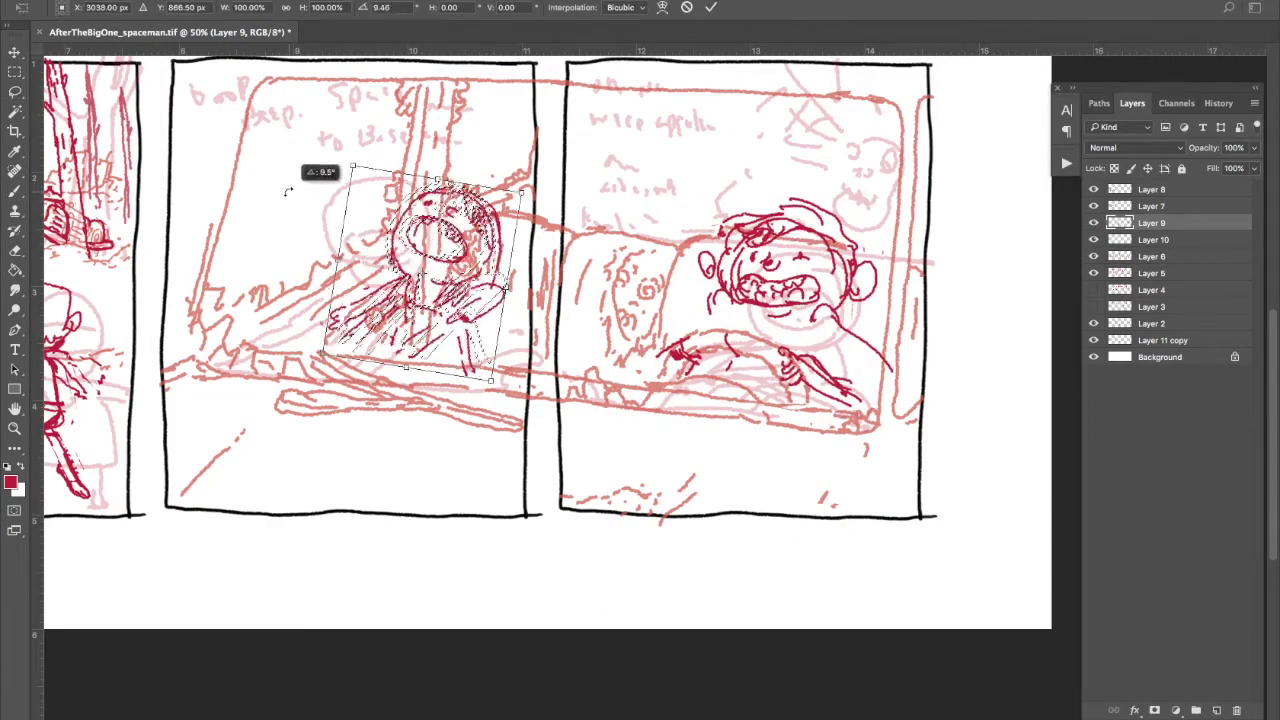
{"action": "left_click_drag", "start_coordinate": [420, 240], "coordinate": [397, 244]}
{"action": "scroll", "coordinate": [352, 350], "scroll_direction": "left", "scroll_amount": 10}
{"action": "scroll", "coordinate": [352, 350], "scroll_direction": "right", "scroll_amount": 4}
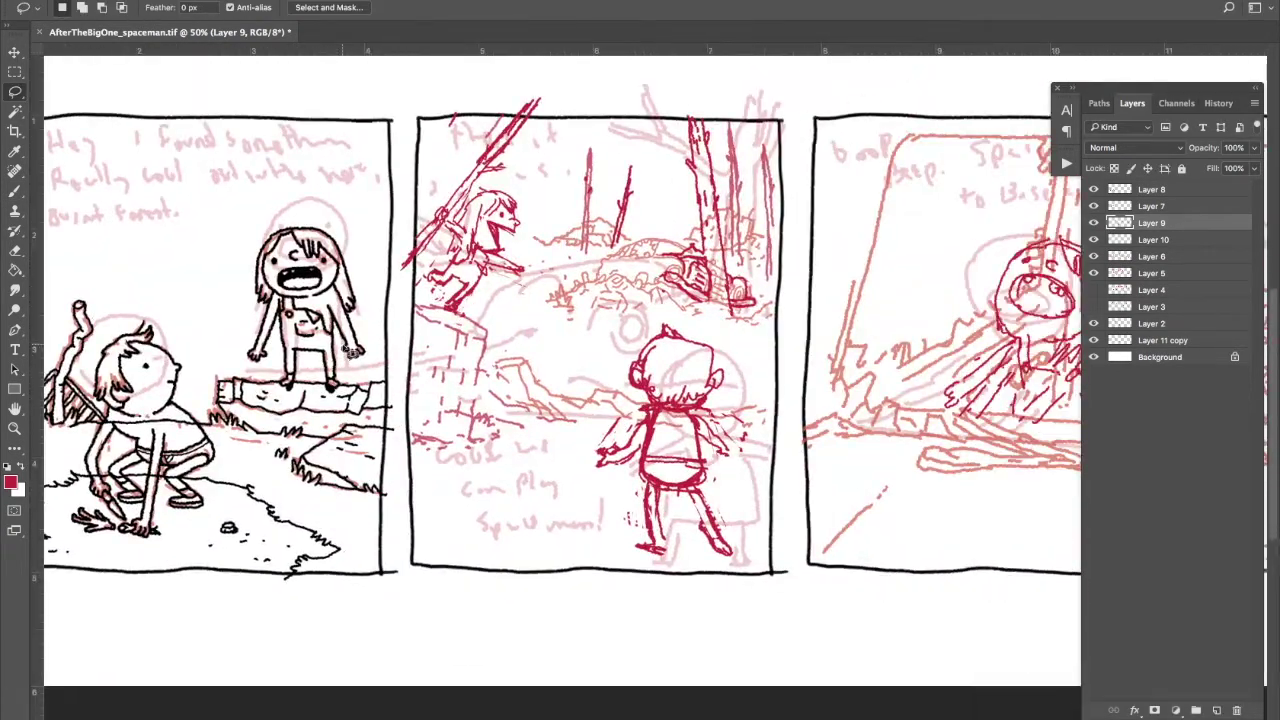
Save the comic, move the spear girl in panel 2 lower, and add an empty layer
{"action": "left_click", "coordinate": [130, 0]}
{"action": "left_click", "coordinate": [145, 114]}
{"action": "left_click_drag", "start_coordinate": [487, 272], "coordinate": [492, 302]}
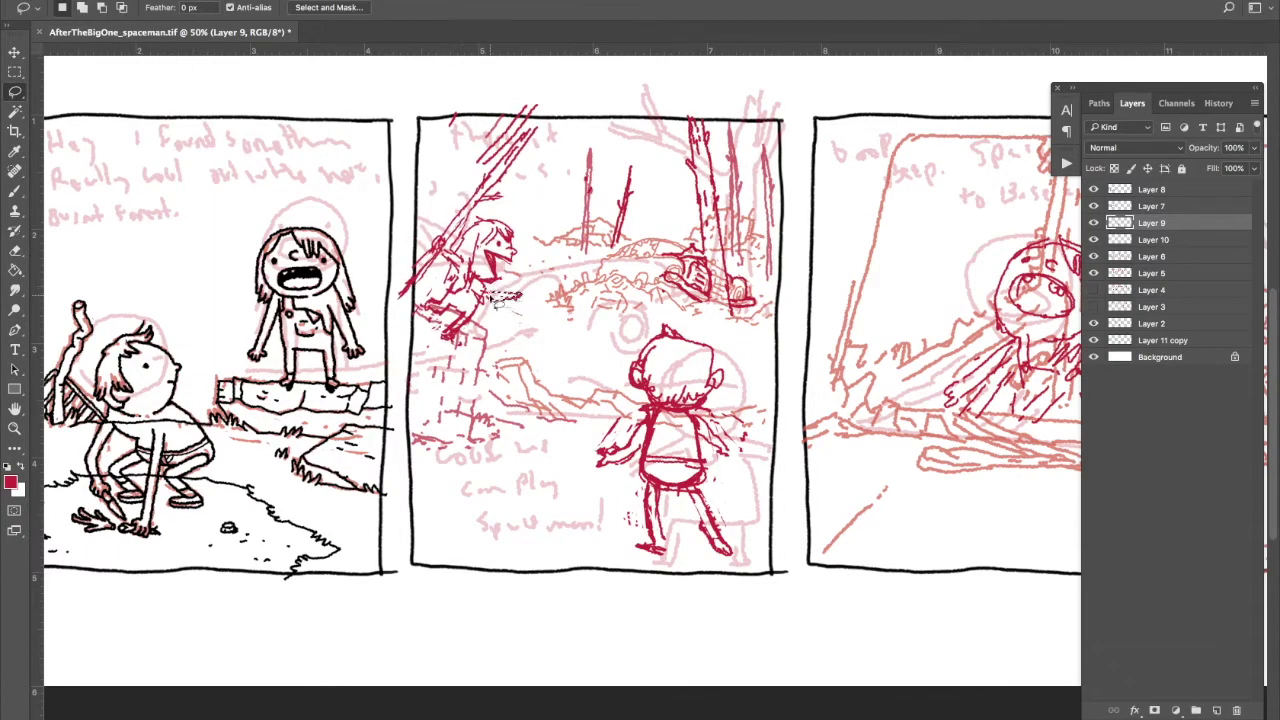
{"action": "key", "text": "ctrl+alt+shift+n"}
Brush a red speech bubble with a tail around the panel 1 text, undoing the stray strokes
{"action": "scroll", "coordinate": [450, 330], "scroll_direction": "left", "scroll_amount": 6}
{"action": "scroll", "coordinate": [450, 330], "scroll_direction": "up", "scroll_amount": 1}
{"action": "key", "text": "b"}
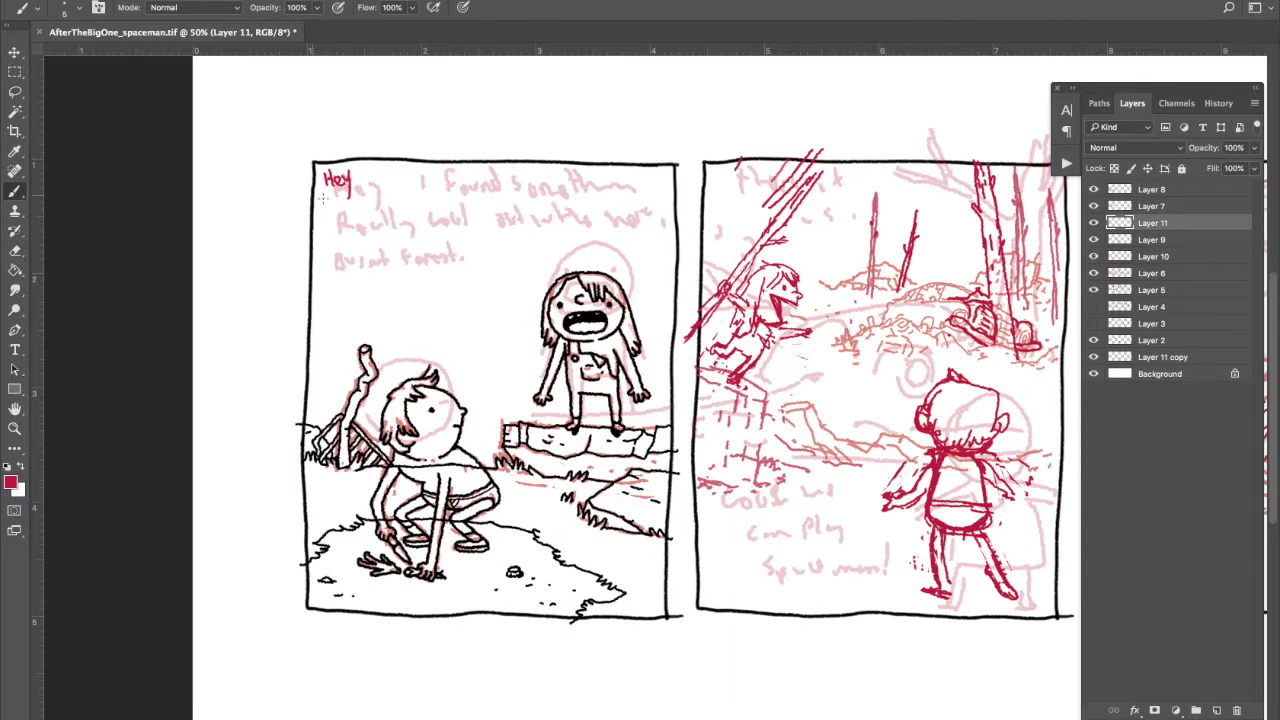
{"action": "left_click_drag", "start_coordinate": [322, 197], "coordinate": [338, 201]}
{"action": "left_click_drag", "start_coordinate": [400, 152], "coordinate": [418, 172]}
{"action": "mouse_move", "coordinate": [330, 205]}
{"action": "left_mouse_down"}
{"action": "mouse_move", "coordinate": [500, 272]}
{"action": "mouse_move", "coordinate": [630, 160]}
{"action": "left_mouse_up"}
{"action": "left_click_drag", "start_coordinate": [480, 268], "coordinate": [535, 313]}
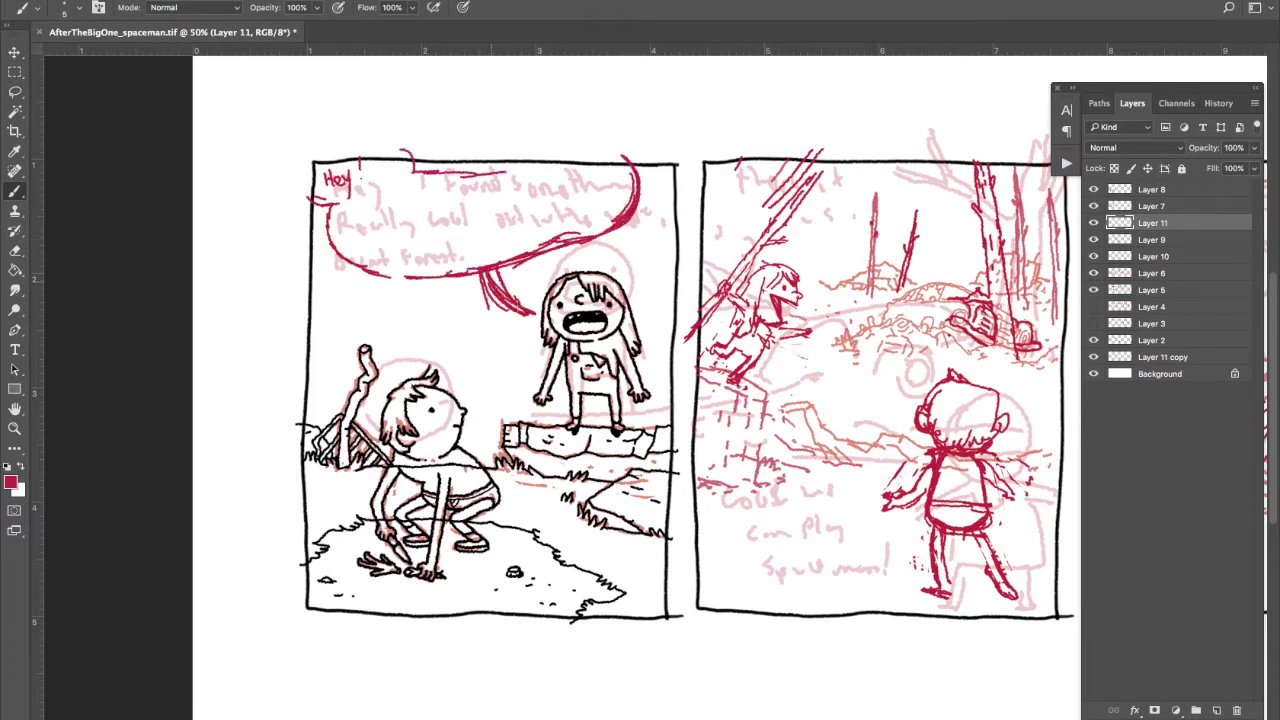
{"action": "left_click_drag", "start_coordinate": [515, 255], "coordinate": [645, 152]}
{"action": "left_click_drag", "start_coordinate": [565, 252], "coordinate": [322, 206]}
{"action": "key", "text": "ctrl+alt+z"}
{"action": "key", "text": "ctrl+alt+z"}
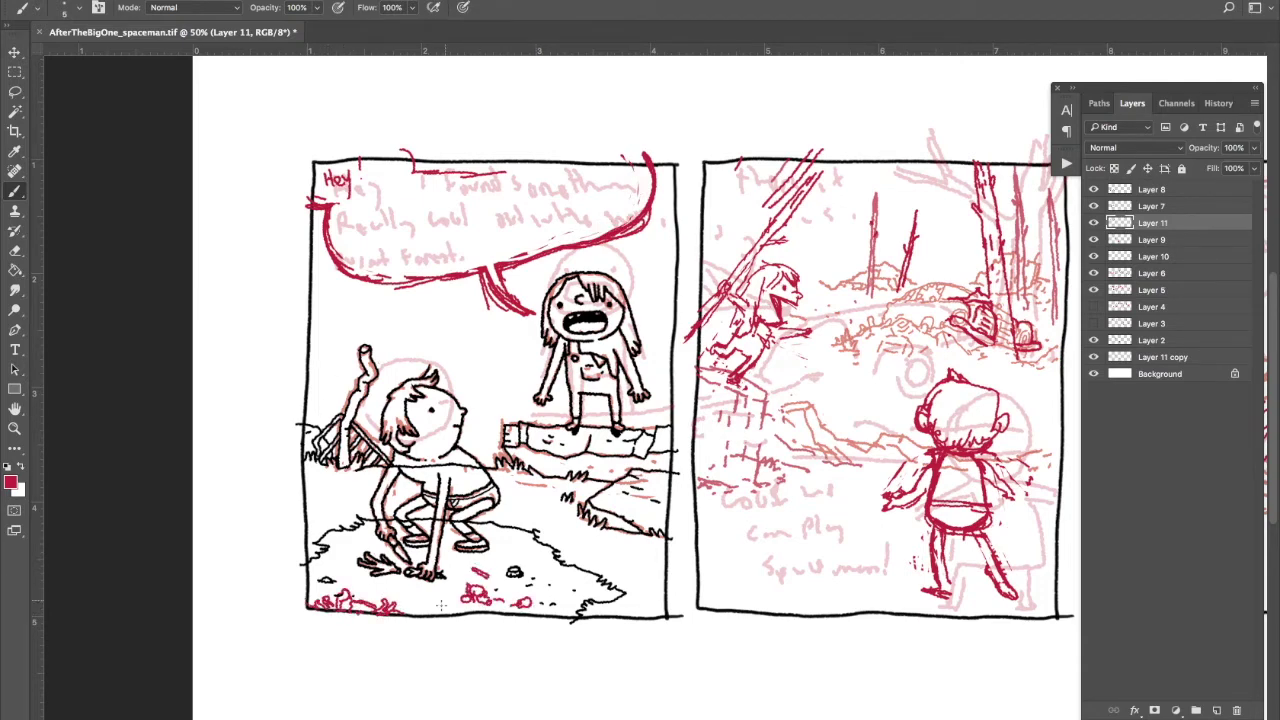
Lasso and delete the sketch lines at the top of panel 2
{"action": "left_click_drag", "start_coordinate": [454, 342], "coordinate": [228, 354]}
{"action": "key", "text": "l"}
{"action": "mouse_move", "coordinate": [530, 220]}
{"action": "left_mouse_down"}
{"action": "mouse_move", "coordinate": [690, 190]}
{"action": "mouse_move", "coordinate": [600, 245]}
{"action": "mouse_move", "coordinate": [537, 207]}
{"action": "mouse_move", "coordinate": [530, 220]}
{"action": "left_mouse_up"}
{"action": "key", "text": "Delete"}
{"action": "key", "text": "ctrl+d"}
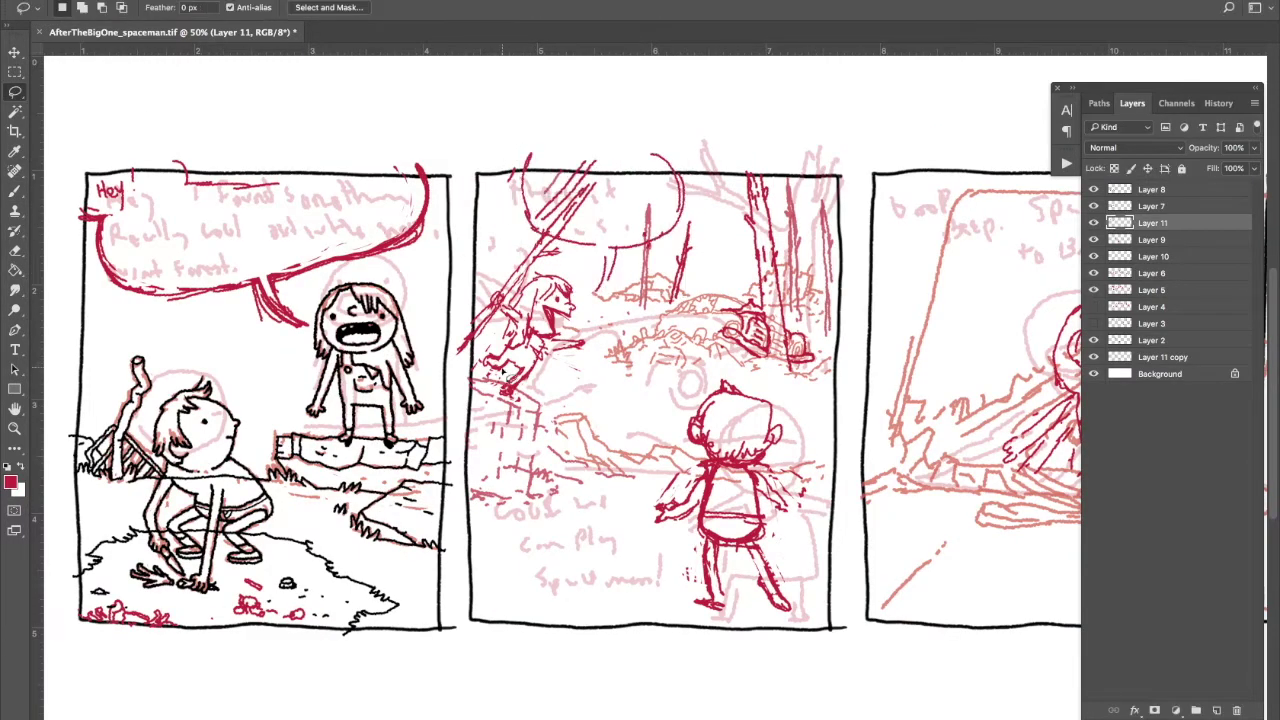
Draw a bubble around the panel 2 Spaceman dialogue, then hide the bubble layer
{"action": "key", "text": "b"}
{"action": "left_click_drag", "start_coordinate": [500, 488], "coordinate": [610, 518]}
{"action": "mouse_move", "coordinate": [500, 548]}
{"action": "left_mouse_down"}
{"action": "mouse_move", "coordinate": [640, 505]}
{"action": "mouse_move", "coordinate": [500, 540]}
{"action": "mouse_move", "coordinate": [660, 600]}
{"action": "left_mouse_up"}
{"action": "scroll", "coordinate": [600, 450], "scroll_direction": "up", "scroll_amount": 3}
{"action": "left_click", "coordinate": [1093, 223]}
Add Layer 12, fade the old panel 2 sketch, and zoom in on the spear girl
{"action": "left_click", "coordinate": [1150, 239]}
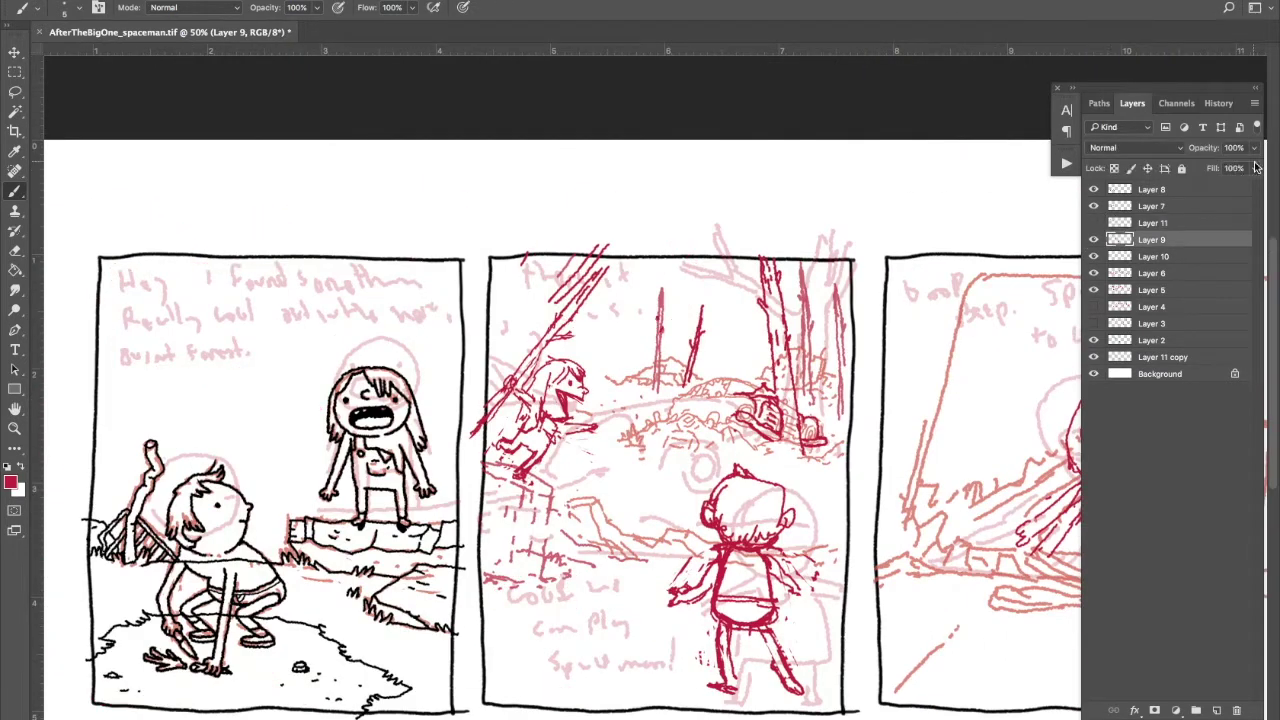
{"action": "key", "text": "ctrl+shift+alt+n"}
{"action": "key", "text": "z"}
{"action": "left_click", "coordinate": [521, 427]}
{"action": "key", "text": "b"}
Redraw the girl's face, hair, pointing hand, body and arms in red
{"action": "left_click_drag", "start_coordinate": [525, 380], "coordinate": [555, 470]}
{"action": "left_click_drag", "start_coordinate": [565, 400], "coordinate": [640, 380]}
{"action": "mouse_move", "coordinate": [545, 300]}
{"action": "left_mouse_down"}
{"action": "mouse_move", "coordinate": [640, 330]}
{"action": "mouse_move", "coordinate": [480, 360]}
{"action": "left_mouse_up"}
{"action": "left_click_drag", "start_coordinate": [470, 340], "coordinate": [440, 505]}
{"action": "left_click_drag", "start_coordinate": [400, 390], "coordinate": [640, 310]}
{"action": "mouse_move", "coordinate": [440, 420]}
{"action": "left_mouse_down"}
{"action": "mouse_move", "coordinate": [465, 482]}
{"action": "mouse_move", "coordinate": [600, 525]}
{"action": "left_mouse_up"}
{"action": "left_click_drag", "start_coordinate": [515, 540], "coordinate": [700, 520]}
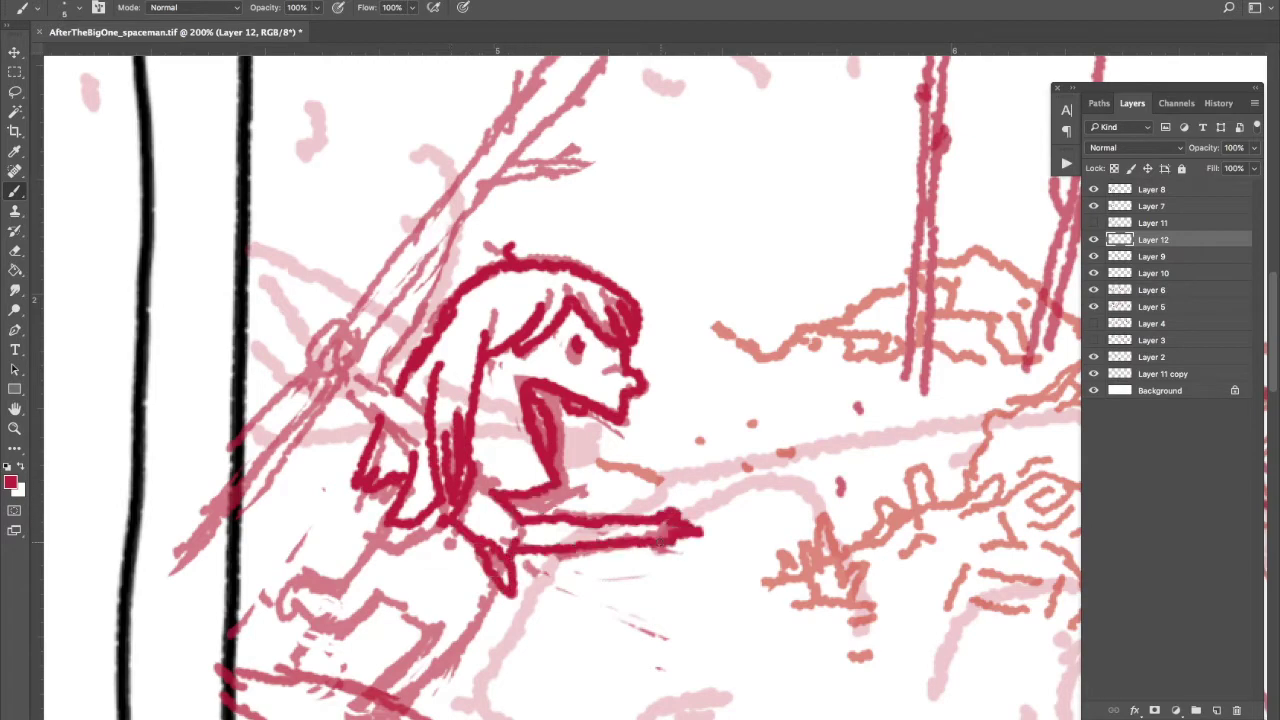
{"action": "left_click_drag", "start_coordinate": [425, 430], "coordinate": [310, 322]}
Extend the girl's spear and draw her bent leg and foot
{"action": "scroll", "coordinate": [310, 322], "scroll_direction": "up", "scroll_amount": 3}
{"action": "left_click_drag", "start_coordinate": [290, 530], "coordinate": [520, 330]}
{"action": "scroll", "coordinate": [520, 330], "scroll_direction": "up", "scroll_amount": 3}
{"action": "left_click_drag", "start_coordinate": [410, 480], "coordinate": [615, 220]}
{"action": "left_click_drag", "start_coordinate": [305, 590], "coordinate": [420, 430]}
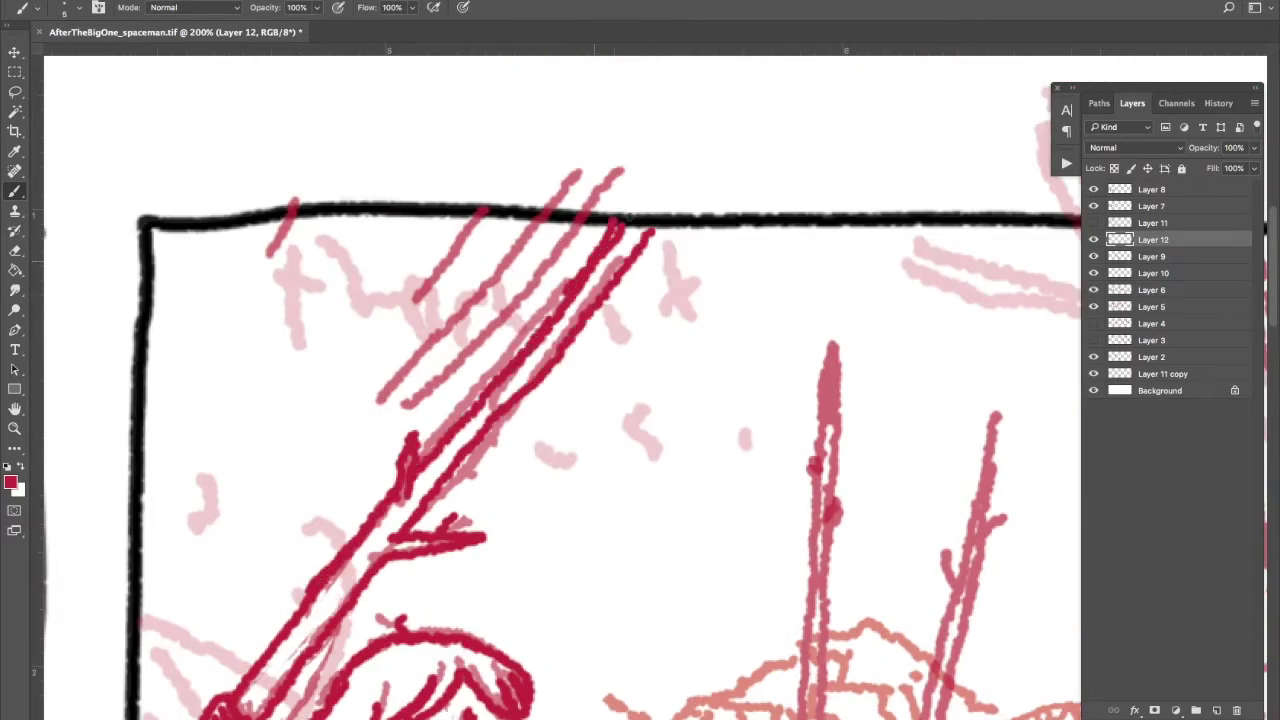
{"action": "left_click_drag", "start_coordinate": [560, 290], "coordinate": [670, 200]}
{"action": "mouse_move", "coordinate": [515, 330]}
{"action": "left_mouse_down"}
{"action": "mouse_move", "coordinate": [555, 290]}
{"action": "mouse_move", "coordinate": [625, 287]}
{"action": "left_mouse_up"}
{"action": "scroll", "coordinate": [625, 287], "scroll_direction": "down", "scroll_amount": 6}
{"action": "left_click_drag", "start_coordinate": [553, 470], "coordinate": [430, 588]}
{"action": "left_click_drag", "start_coordinate": [477, 512], "coordinate": [425, 420]}
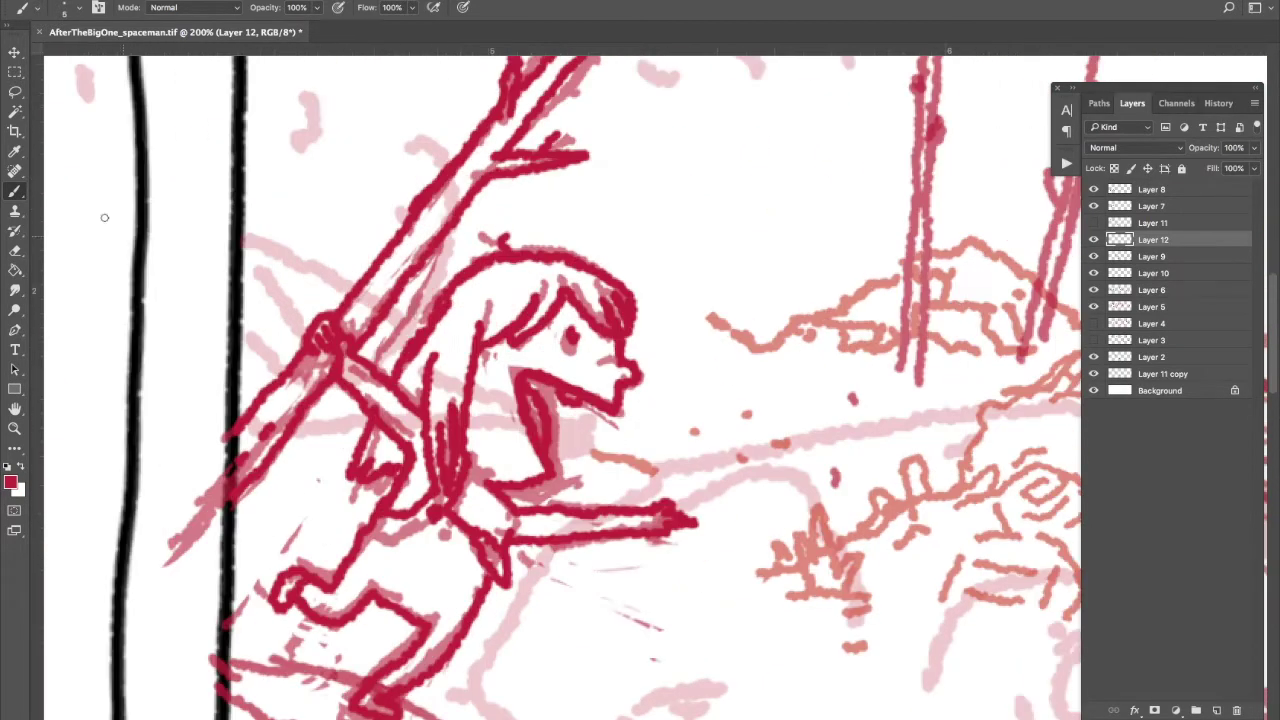
{"action": "key", "text": "ctrl+t"}
{"action": "key", "text": "Return"}
Draw the crate scaffold under the girl, with vertical lines, circles, and ground at its base
{"action": "left_click_drag", "start_coordinate": [377, 705], "coordinate": [397, 365]}
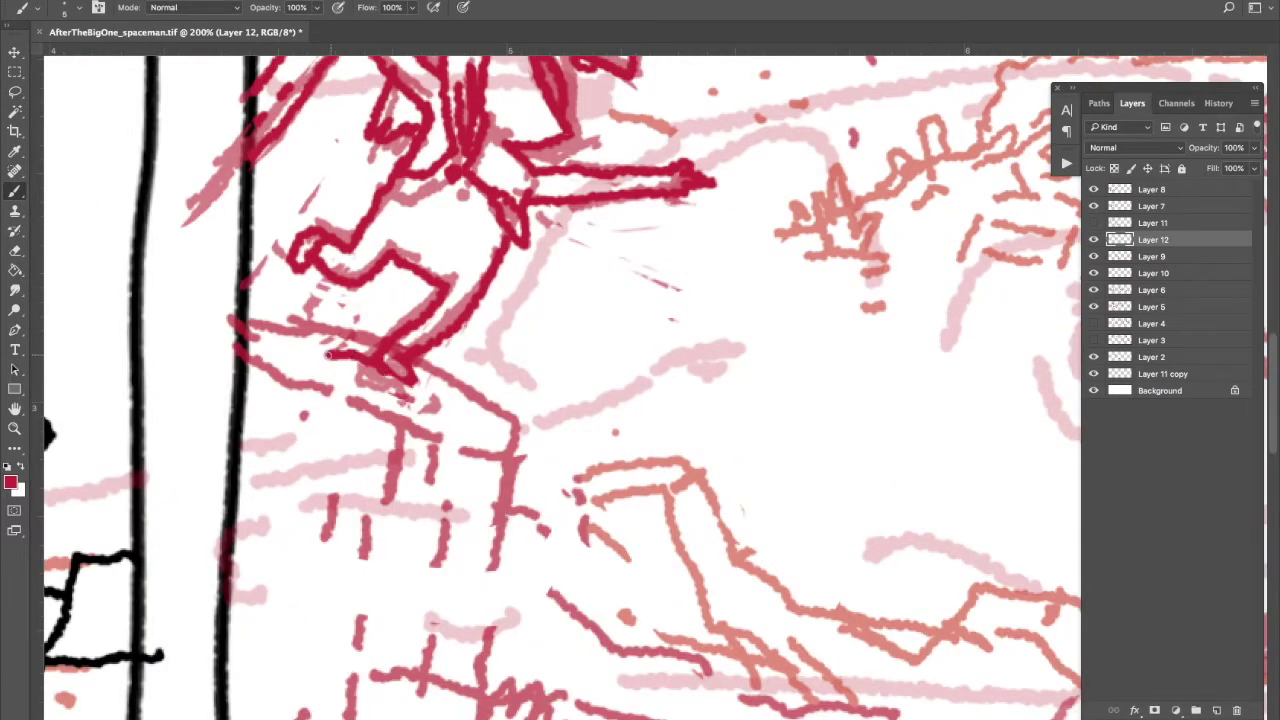
{"action": "mouse_move", "coordinate": [250, 318]}
{"action": "left_mouse_down"}
{"action": "mouse_move", "coordinate": [516, 430]}
{"action": "mouse_move", "coordinate": [495, 610]}
{"action": "left_mouse_up"}
{"action": "left_click_drag", "start_coordinate": [495, 610], "coordinate": [530, 460]}
{"action": "left_click_drag", "start_coordinate": [523, 330], "coordinate": [490, 625]}
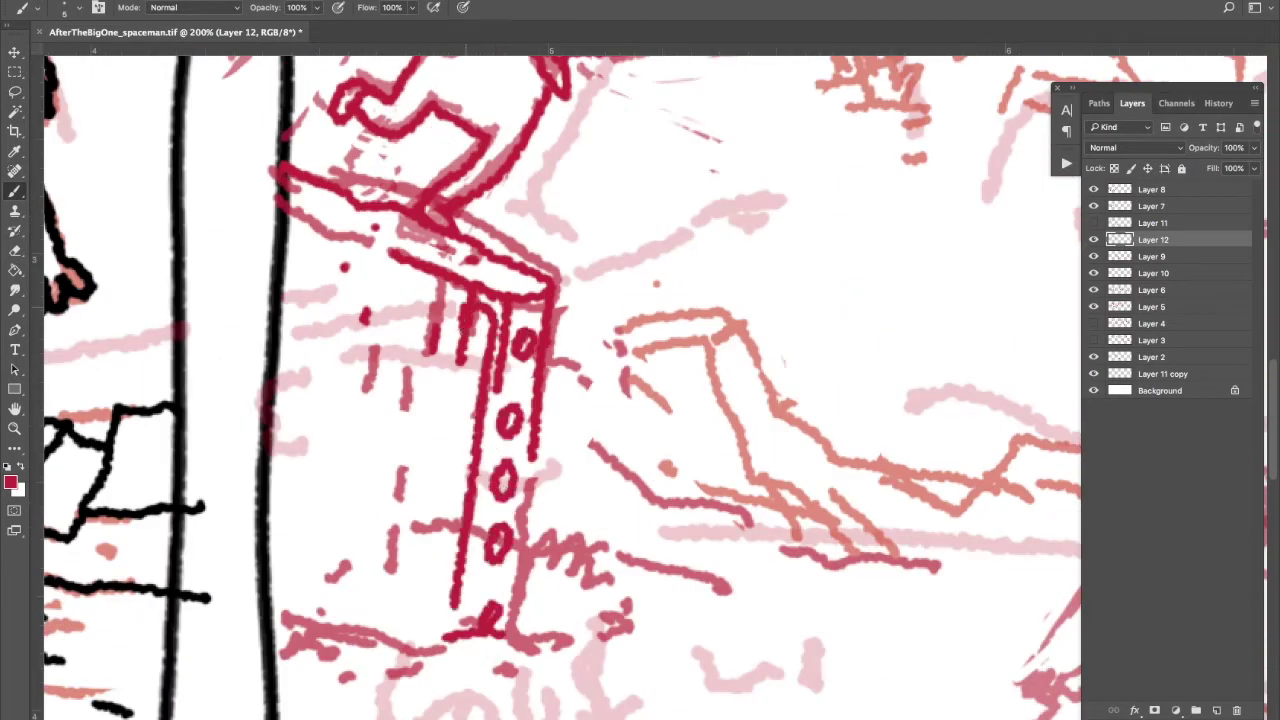
{"action": "left_click_drag", "start_coordinate": [468, 300], "coordinate": [430, 615]}
{"action": "left_click_drag", "start_coordinate": [370, 345], "coordinate": [360, 550]}
{"action": "mouse_move", "coordinate": [330, 235]}
{"action": "left_mouse_down"}
{"action": "mouse_move", "coordinate": [290, 610]}
{"action": "mouse_move", "coordinate": [570, 640]}
{"action": "left_mouse_up"}
{"action": "left_click_drag", "start_coordinate": [525, 530], "coordinate": [630, 610]}
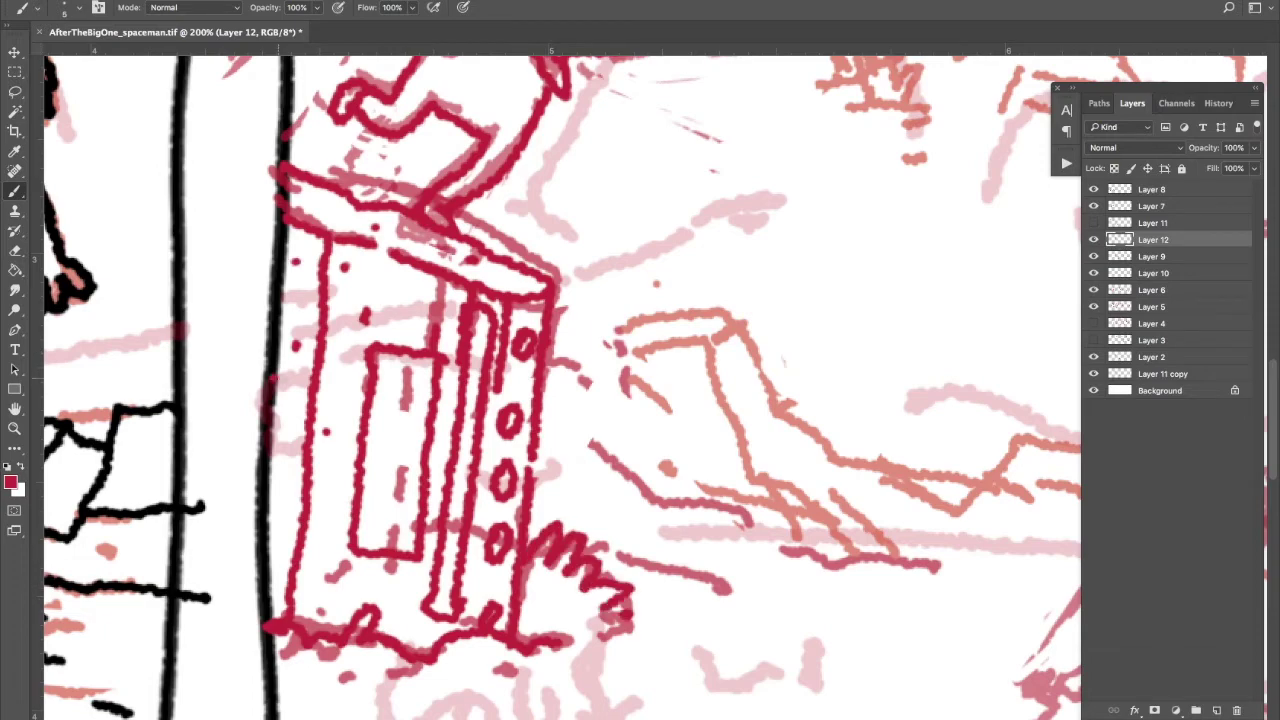
Redraw the boy's head outline, top tuft, ears and hair seen from behind
{"action": "left_click_drag", "start_coordinate": [900, 400], "coordinate": [256, 450]}
{"action": "mouse_move", "coordinate": [640, 420]}
{"action": "left_mouse_down"}
{"action": "mouse_move", "coordinate": [555, 638]}
{"action": "mouse_move", "coordinate": [840, 560]}
{"action": "left_mouse_up"}
{"action": "left_click_drag", "start_coordinate": [600, 430], "coordinate": [520, 640]}
{"action": "left_click_drag", "start_coordinate": [580, 690], "coordinate": [820, 660]}
{"action": "mouse_move", "coordinate": [600, 600]}
{"action": "left_mouse_down"}
{"action": "mouse_move", "coordinate": [600, 410]}
{"action": "mouse_move", "coordinate": [545, 515]}
{"action": "left_mouse_up"}
Draw the boy's neck, arms, hands, body lines and waist line
{"action": "scroll", "coordinate": [610, 407], "scroll_direction": "down", "scroll_amount": 3}
{"action": "mouse_move", "coordinate": [715, 435]}
{"action": "left_mouse_down"}
{"action": "mouse_move", "coordinate": [915, 580]}
{"action": "mouse_move", "coordinate": [935, 660]}
{"action": "left_mouse_up"}
{"action": "left_click_drag", "start_coordinate": [580, 485], "coordinate": [560, 600]}
{"action": "left_click_drag", "start_coordinate": [770, 520], "coordinate": [790, 625]}
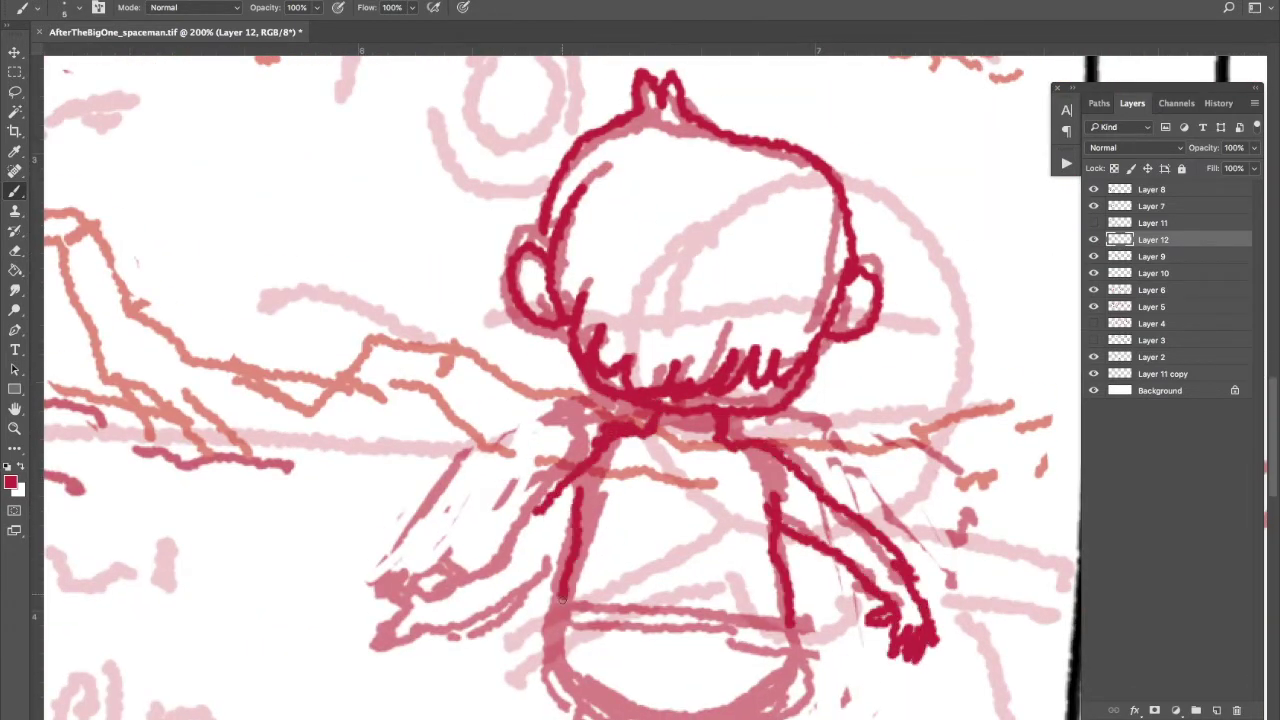
{"action": "mouse_move", "coordinate": [545, 500]}
{"action": "left_mouse_down"}
{"action": "mouse_move", "coordinate": [390, 620]}
{"action": "mouse_move", "coordinate": [775, 497]}
{"action": "left_mouse_up"}
{"action": "scroll", "coordinate": [600, 450], "scroll_direction": "down", "scroll_amount": 2}
{"action": "scroll", "coordinate": [420, 344], "scroll_direction": "down", "scroll_amount": 3}
{"action": "mouse_move", "coordinate": [595, 480]}
{"action": "left_mouse_down"}
{"action": "mouse_move", "coordinate": [570, 660]}
{"action": "mouse_move", "coordinate": [660, 700]}
{"action": "left_mouse_up"}
{"action": "left_click_drag", "start_coordinate": [790, 420], "coordinate": [850, 640]}
{"action": "left_click_drag", "start_coordinate": [845, 610], "coordinate": [930, 710]}
{"action": "left_click_drag", "start_coordinate": [780, 410], "coordinate": [880, 620]}
Add a stroke along the boy's right arm, then zoom out to the full strip
{"action": "scroll", "coordinate": [397, 332], "scroll_direction": "up", "scroll_amount": 5}
{"action": "scroll", "coordinate": [397, 332], "scroll_direction": "down", "scroll_amount": 2}
{"action": "scroll", "coordinate": [397, 332], "scroll_direction": "right", "scroll_amount": 3}
{"action": "left_click_drag", "start_coordinate": [740, 425], "coordinate": [860, 470]}
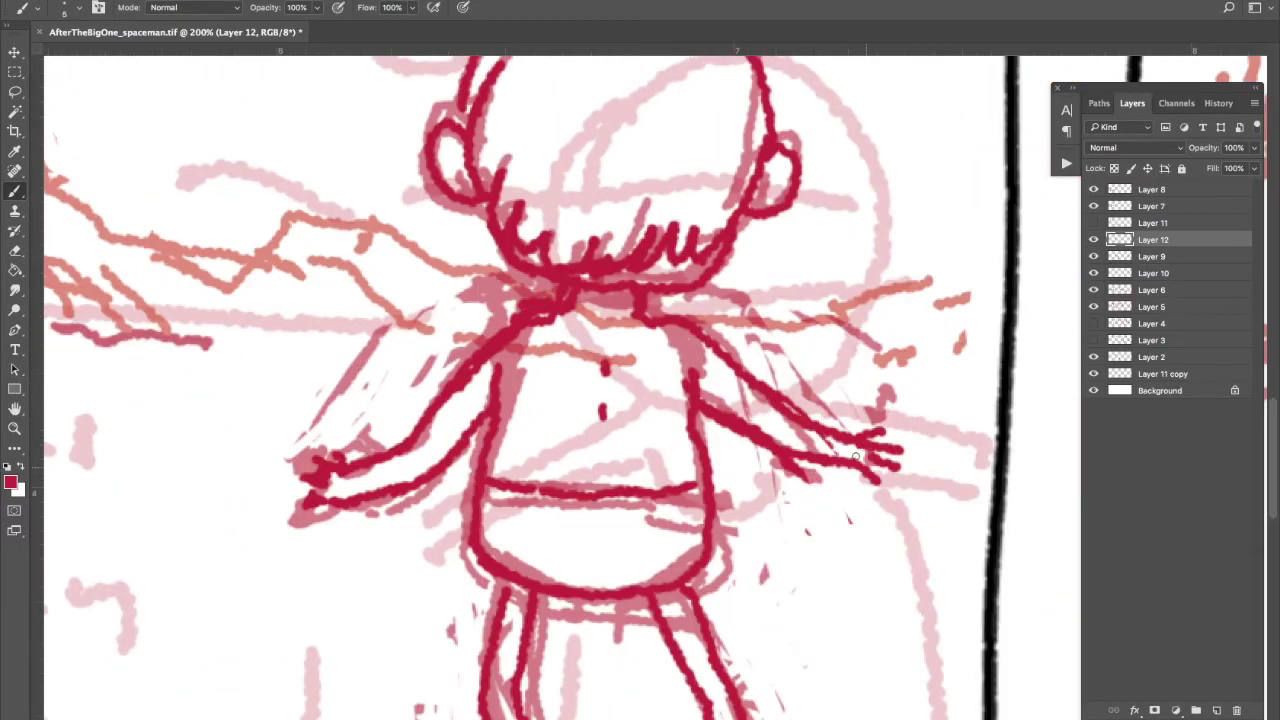
{"action": "scroll", "coordinate": [600, 400], "scroll_direction": "up", "scroll_amount": 1}
{"action": "key", "text": "z"}
{"action": "left_click", "coordinate": [403, 348], "text": "alt"}
Lasso and scale up the boy, then remove stray strokes and his leftover leg lines
{"action": "key", "text": "l"}
{"action": "key", "text": "ctrl+t"}
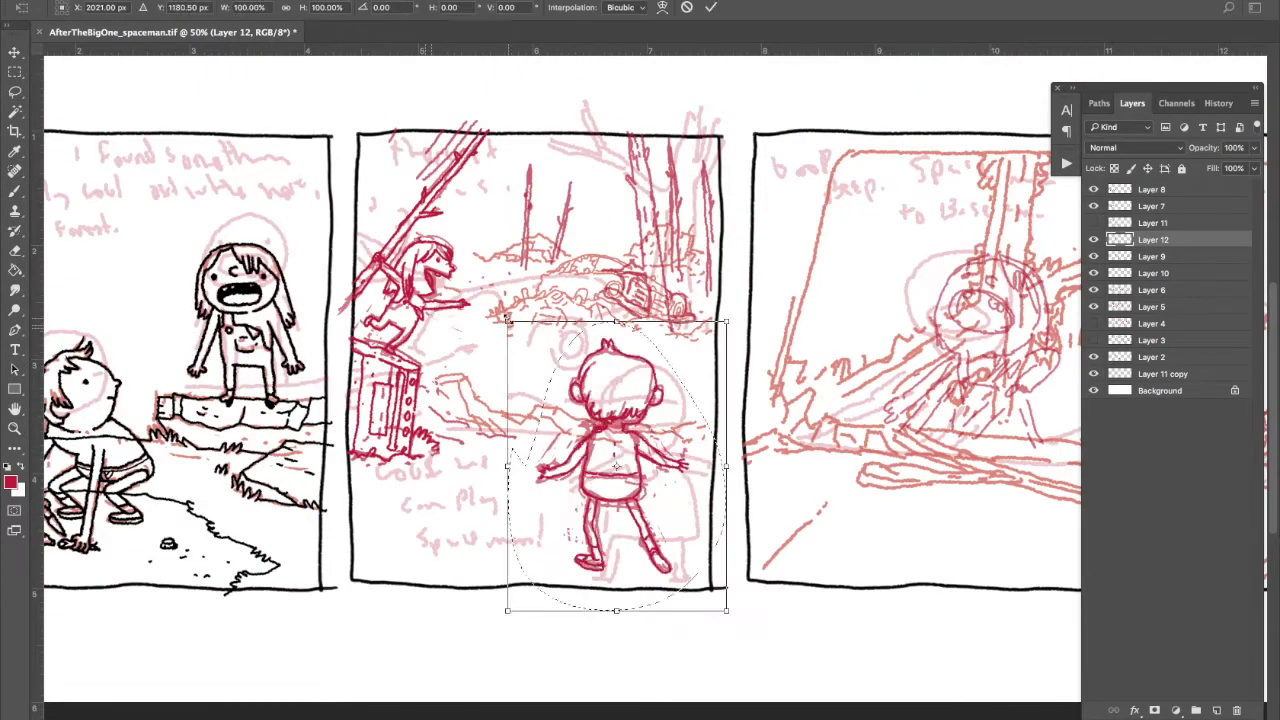
{"action": "key", "text": "Return"}
{"action": "key", "text": "ctrl+t"}
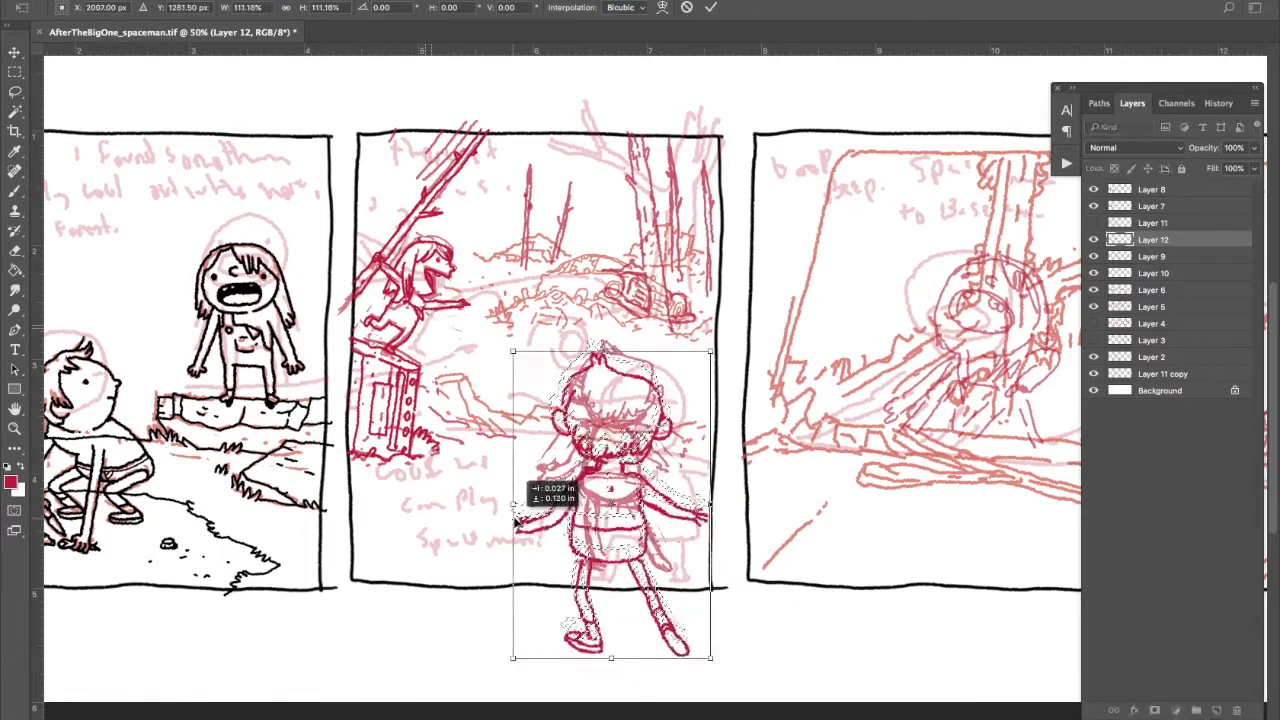
{"action": "key", "text": "Return"}
{"action": "left_click_drag", "start_coordinate": [540, 480], "coordinate": [575, 408]}
{"action": "key", "text": "Delete"}
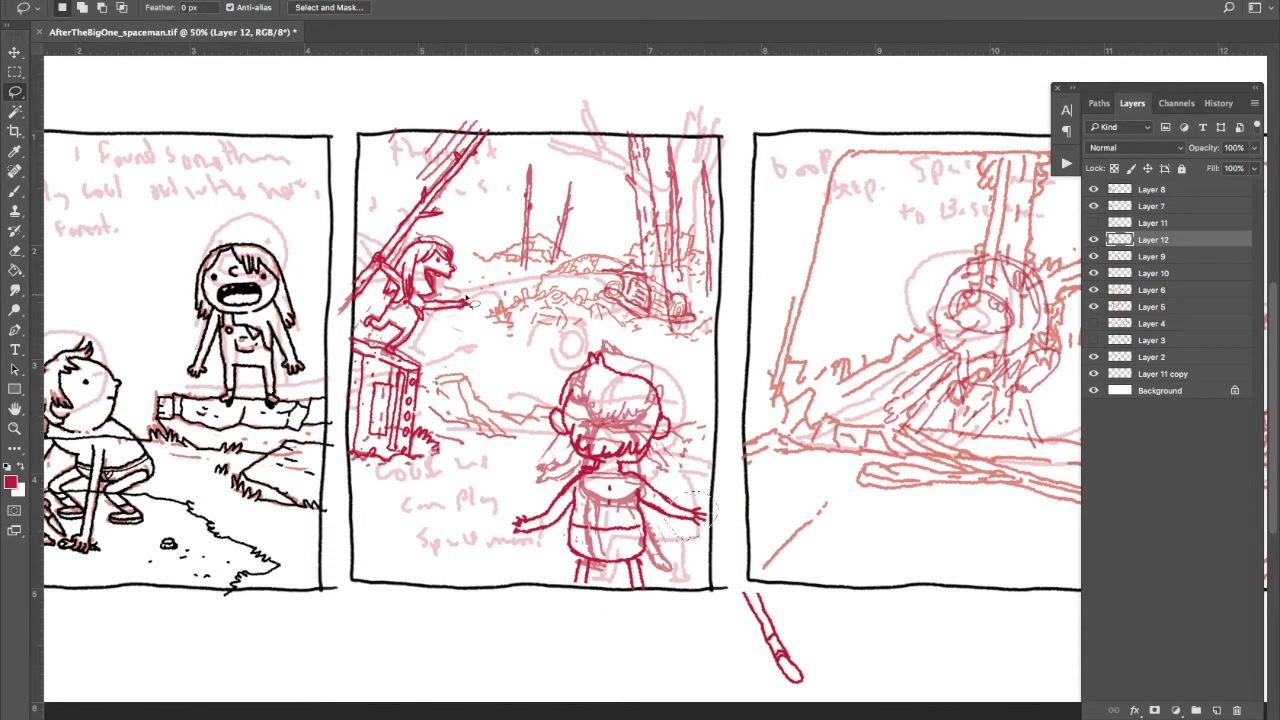
{"action": "key", "text": "alt+bracketleft"}
On Layer 12, sketch the fallen trunk and rubble in panel 2, then view all four panels
{"action": "key", "text": "b"}
{"action": "left_click_drag", "start_coordinate": [449, 296], "coordinate": [562, 506]}
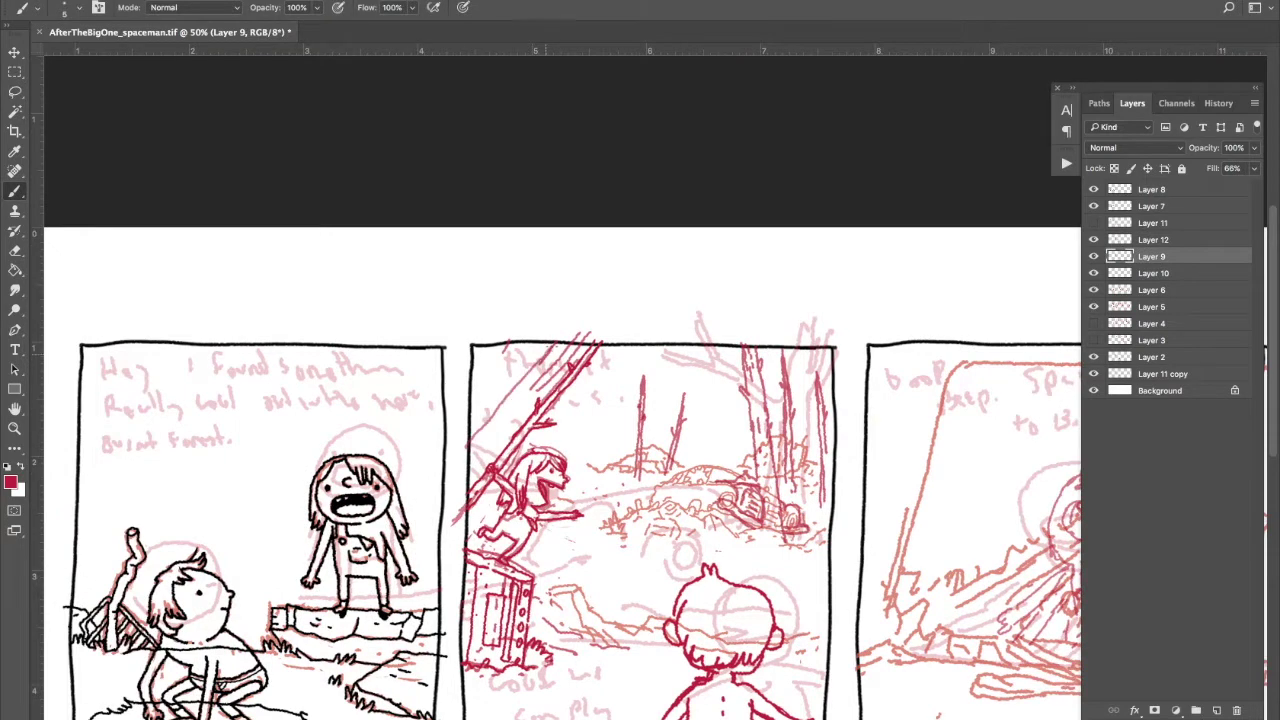
{"action": "scroll", "coordinate": [462, 386], "scroll_direction": "down", "scroll_amount": 3}
{"action": "key", "text": "alt+bracketright"}
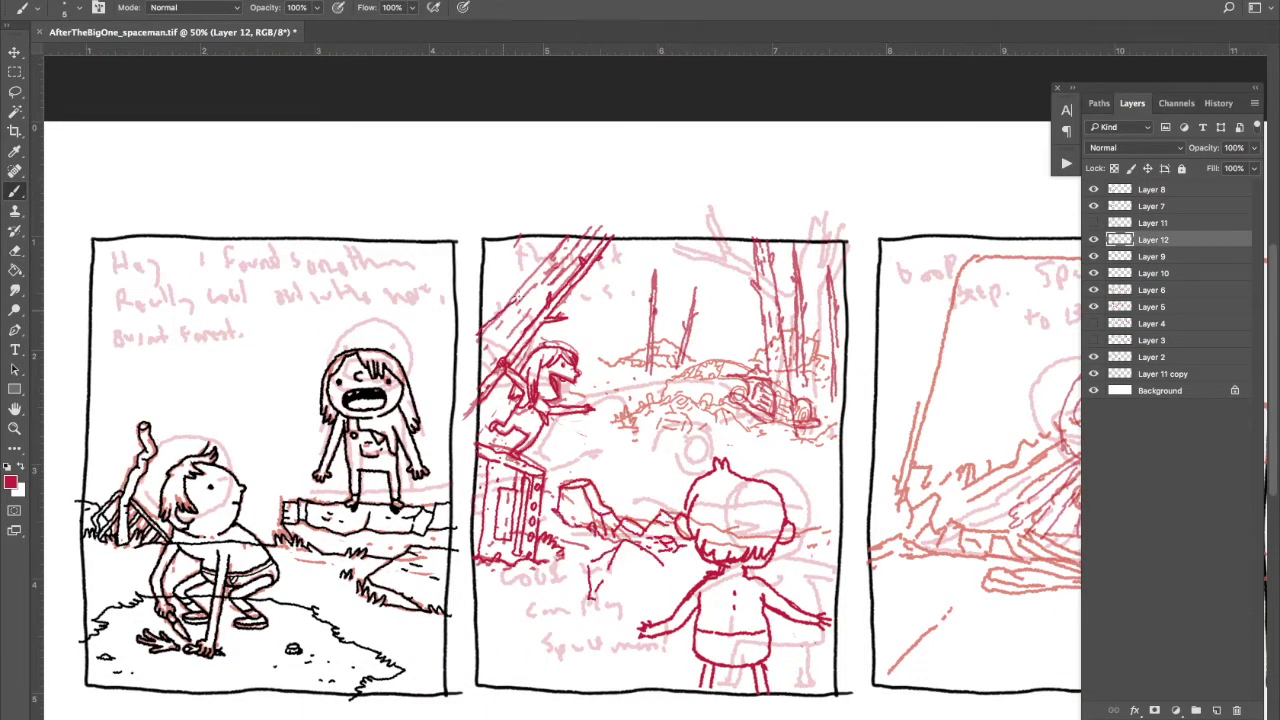
{"action": "left_click_drag", "start_coordinate": [574, 238], "coordinate": [514, 300]}
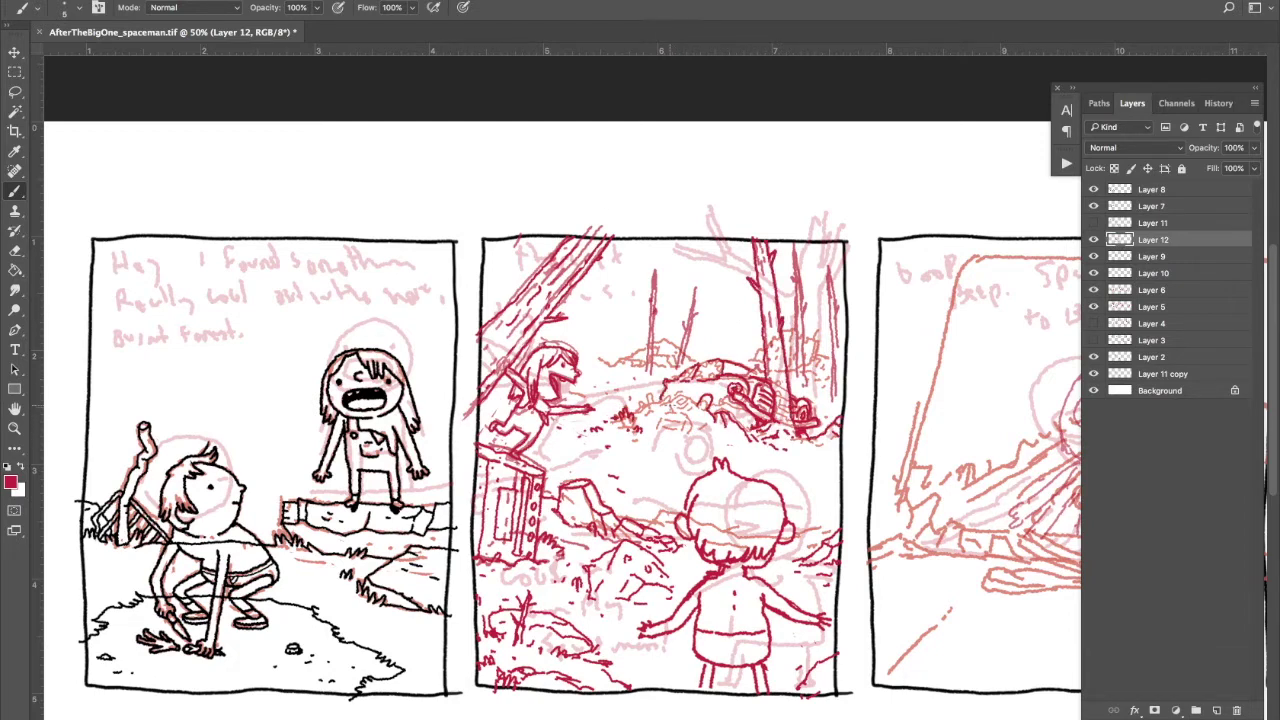
{"action": "key", "text": "z"}
{"action": "left_click", "coordinate": [296, 293], "text": "alt"}
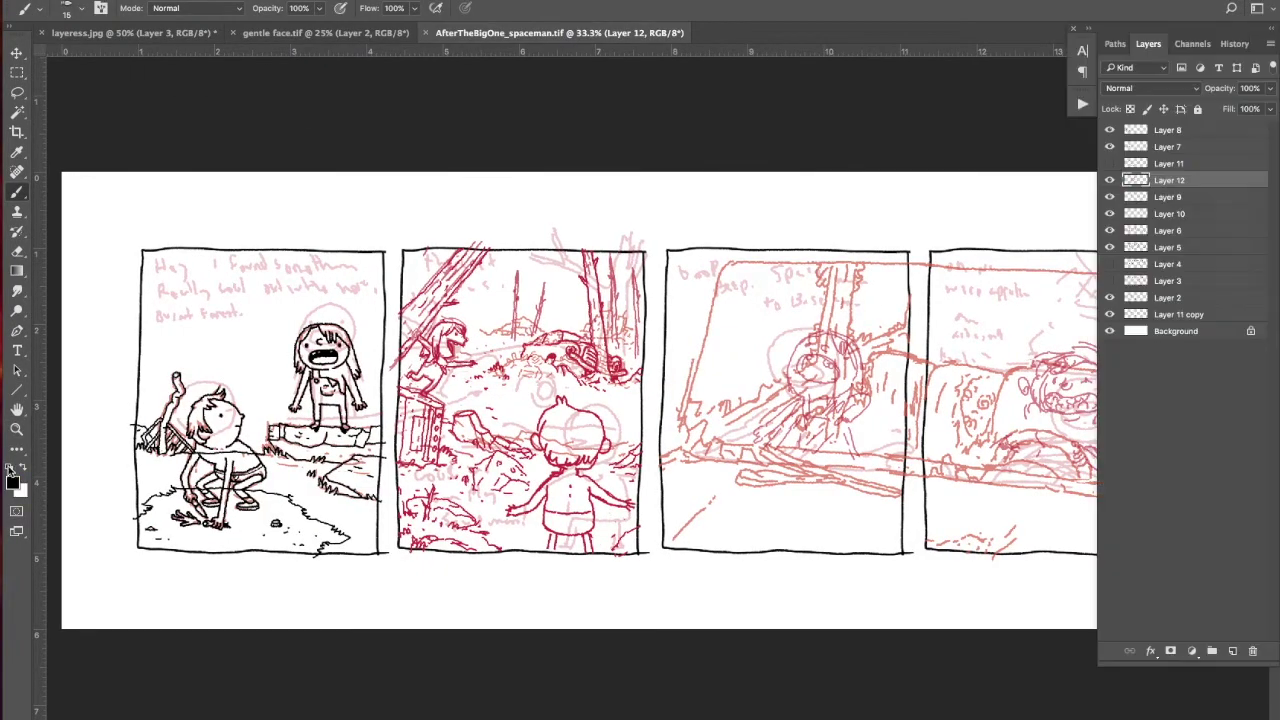
Pick a smaller brush preset and try motion lines beside the girl's head, then undo them
{"action": "scroll", "coordinate": [79, 306], "scroll_direction": "up", "scroll_amount": 3}
{"action": "key", "text": "b"}
{"action": "left_click", "coordinate": [70, 8]}
{"action": "key", "text": "Return"}
{"action": "scroll", "coordinate": [215, 308], "scroll_direction": "up", "scroll_amount": 5}
{"action": "left_click_drag", "start_coordinate": [395, 256], "coordinate": [362, 308]}
{"action": "left_click_drag", "start_coordinate": [410, 265], "coordinate": [378, 310]}
{"action": "left_click_drag", "start_coordinate": [420, 275], "coordinate": [398, 305]}
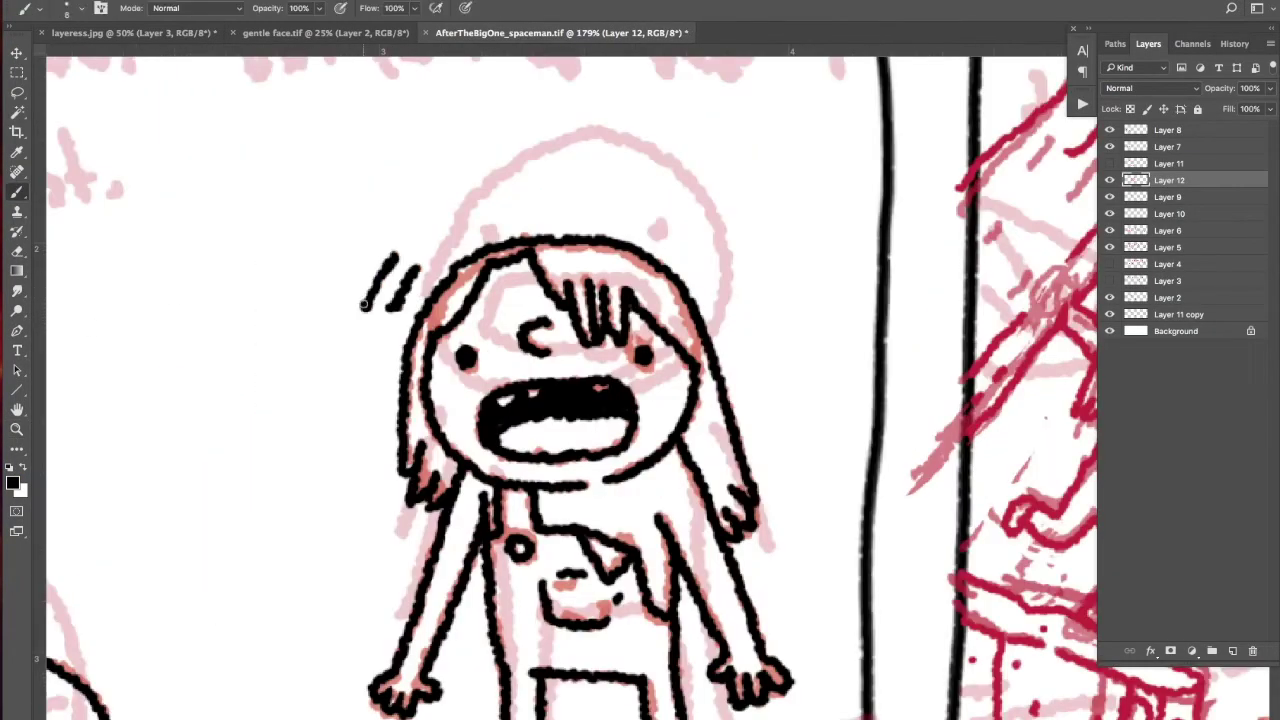
{"action": "left_click_drag", "start_coordinate": [470, 232], "coordinate": [442, 246]}
{"action": "key", "text": "ctrl+z"}
{"action": "key", "text": "ctrl+z"}
{"action": "key", "text": "ctrl+z"}
{"action": "key", "text": "ctrl+z"}
On the black ink layer, ink the tree trunk's edges
{"action": "scroll", "coordinate": [632, 322], "scroll_direction": "right", "scroll_amount": 10}
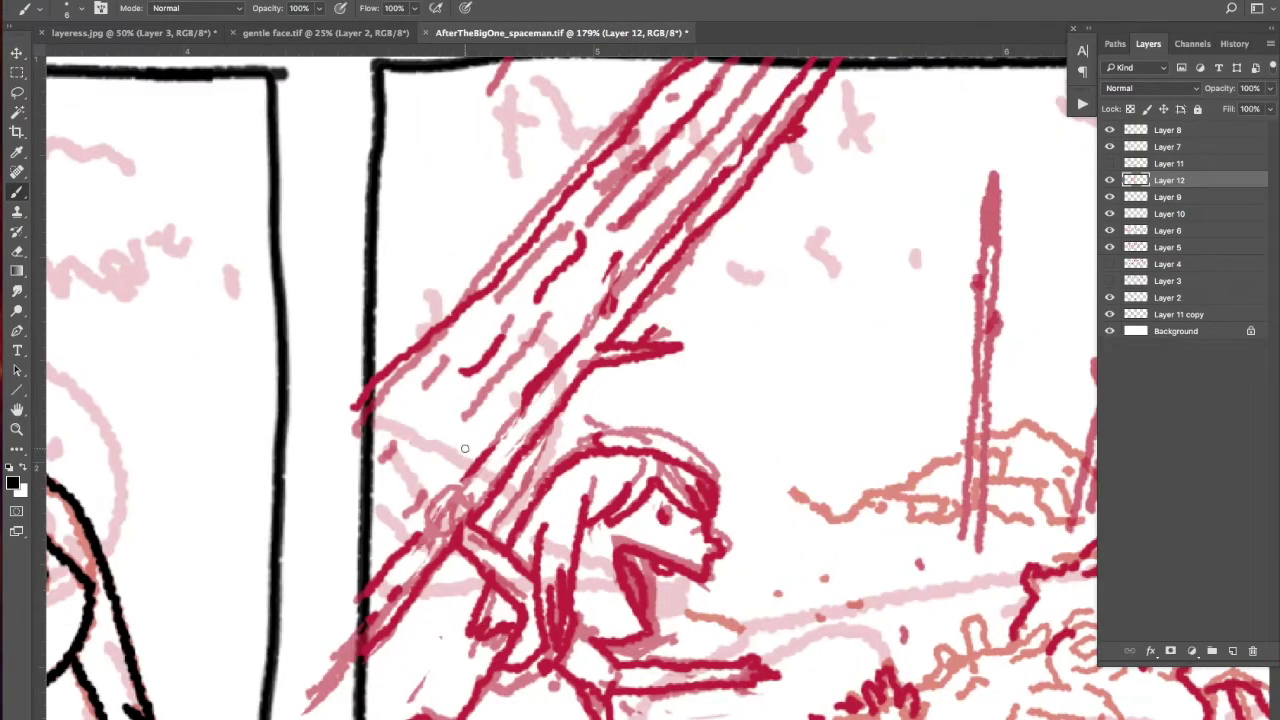
{"action": "left_click", "coordinate": [1152, 147]}
{"action": "mouse_move", "coordinate": [364, 388]}
{"action": "left_mouse_down"}
{"action": "mouse_move", "coordinate": [488, 284]}
{"action": "mouse_move", "coordinate": [640, 110]}
{"action": "left_mouse_up"}
{"action": "scroll", "coordinate": [640, 300], "scroll_direction": "right", "scroll_amount": 2}
{"action": "mouse_move", "coordinate": [336, 645]}
{"action": "left_mouse_down"}
{"action": "mouse_move", "coordinate": [524, 426]}
{"action": "mouse_move", "coordinate": [670, 338]}
{"action": "left_mouse_up"}
{"action": "left_click_drag", "start_coordinate": [560, 358], "coordinate": [830, 50]}
{"action": "scroll", "coordinate": [640, 300], "scroll_direction": "down", "scroll_amount": 8}
{"action": "scroll", "coordinate": [640, 300], "scroll_direction": "up", "scroll_amount": 4}
Ink the spear girl's arm, head, side, jaw and legs in black
{"action": "left_click_drag", "start_coordinate": [394, 361], "coordinate": [459, 446]}
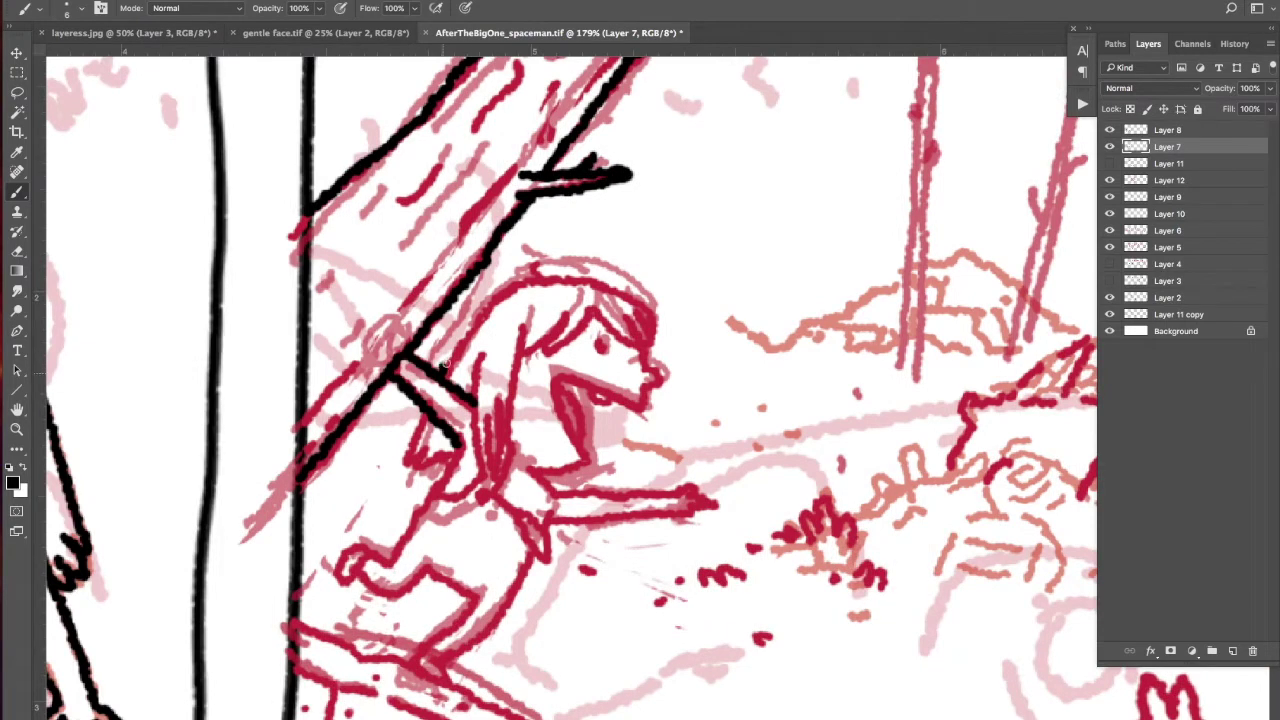
{"action": "mouse_move", "coordinate": [445, 340]}
{"action": "left_mouse_down"}
{"action": "mouse_move", "coordinate": [645, 347]}
{"action": "mouse_move", "coordinate": [648, 408]}
{"action": "left_mouse_up"}
{"action": "mouse_move", "coordinate": [412, 412]}
{"action": "left_mouse_down"}
{"action": "mouse_move", "coordinate": [440, 495]}
{"action": "mouse_move", "coordinate": [397, 551]}
{"action": "left_mouse_up"}
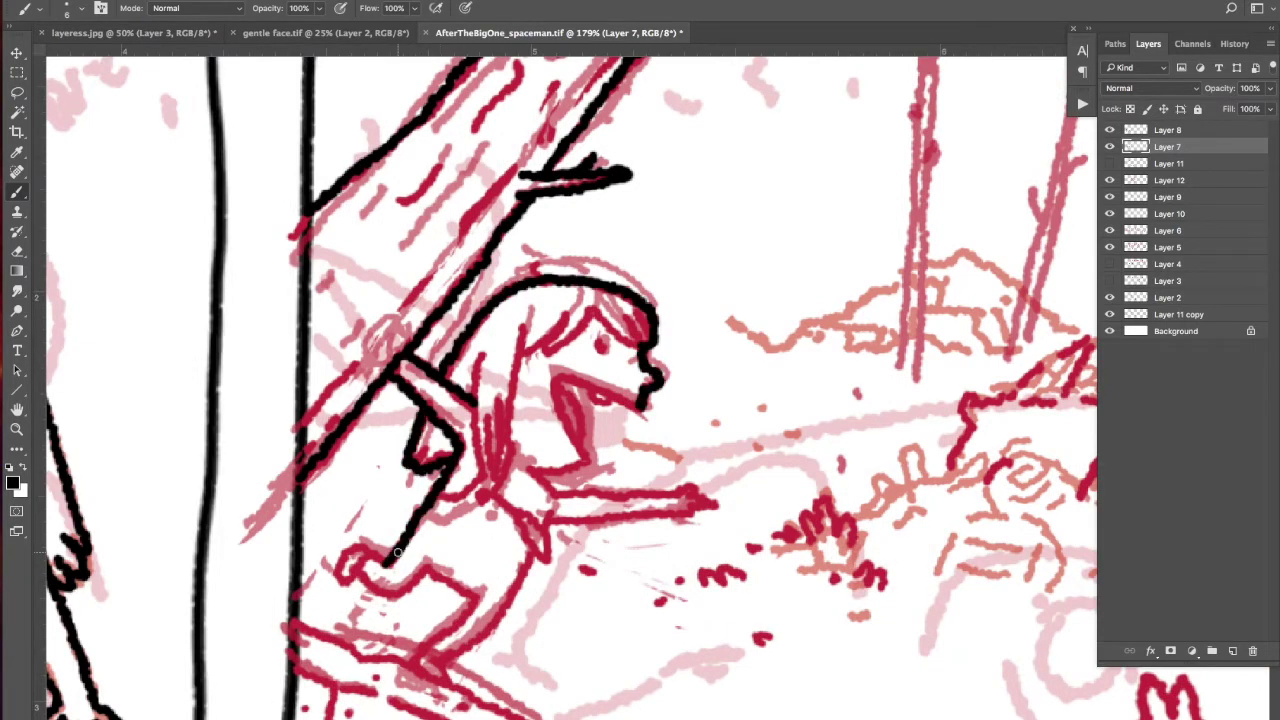
{"action": "mouse_move", "coordinate": [640, 404]}
{"action": "left_mouse_down"}
{"action": "mouse_move", "coordinate": [562, 414]}
{"action": "mouse_move", "coordinate": [578, 462]}
{"action": "mouse_move", "coordinate": [553, 489]}
{"action": "mouse_move", "coordinate": [696, 491]}
{"action": "mouse_move", "coordinate": [550, 524]}
{"action": "left_mouse_up"}
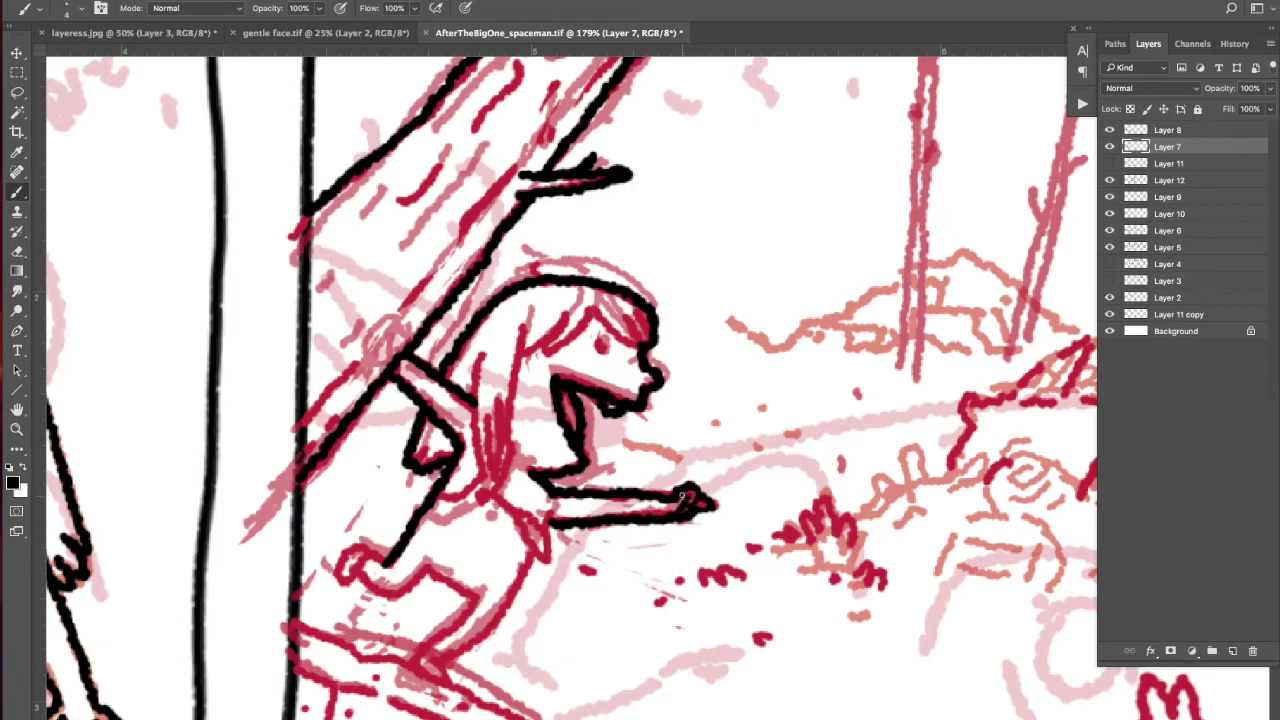
{"action": "left_click_drag", "start_coordinate": [544, 529], "coordinate": [452, 662]}
{"action": "mouse_move", "coordinate": [452, 662]}
{"action": "left_mouse_down"}
{"action": "mouse_move", "coordinate": [912, 442]}
{"action": "mouse_move", "coordinate": [612, 447]}
{"action": "left_mouse_up"}
{"action": "left_click_drag", "start_coordinate": [670, 430], "coordinate": [620, 472]}
{"action": "left_click_drag", "start_coordinate": [695, 345], "coordinate": [635, 436]}
{"action": "left_click_drag", "start_coordinate": [640, 322], "coordinate": [552, 382]}
{"action": "left_click_drag", "start_coordinate": [570, 338], "coordinate": [548, 366]}
{"action": "left_click_drag", "start_coordinate": [606, 182], "coordinate": [576, 427]}
Ink the girl's hair strands, fringe, eye dot and waist lines, erasing a stray mark
{"action": "left_click_drag", "start_coordinate": [612, 386], "coordinate": [622, 505]}
{"action": "left_click_drag", "start_coordinate": [676, 355], "coordinate": [632, 510]}
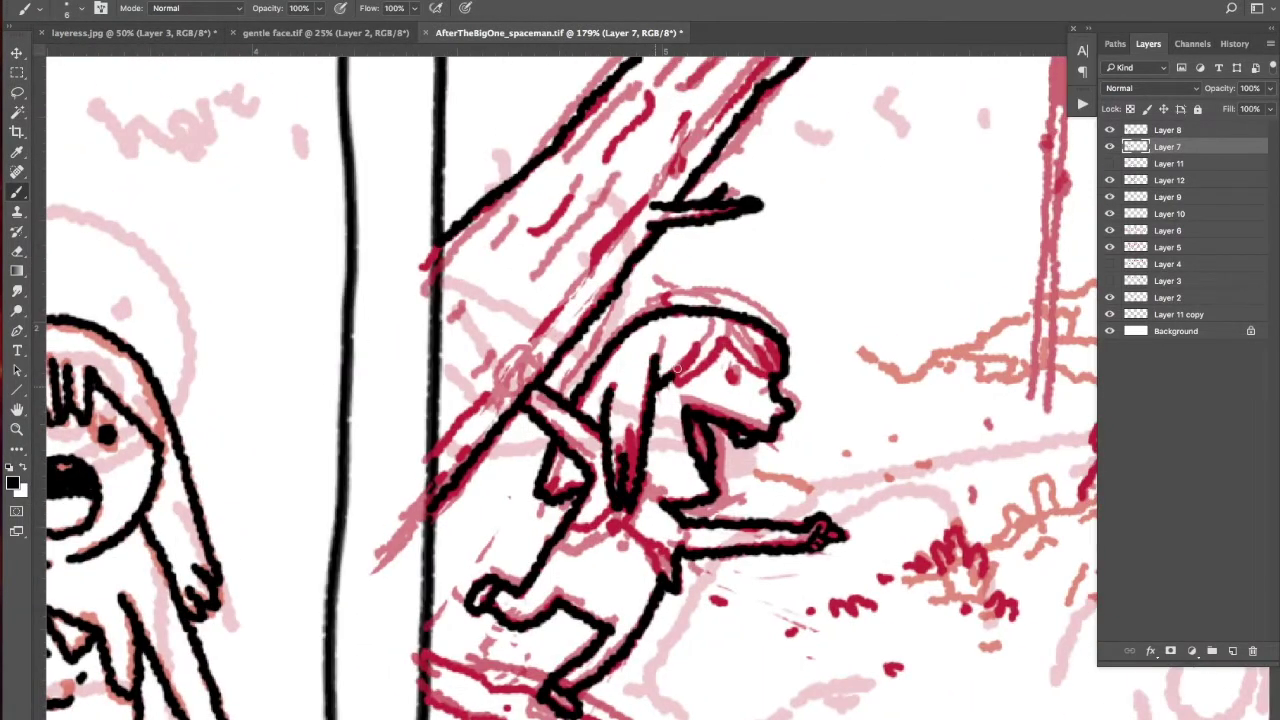
{"action": "left_click_drag", "start_coordinate": [770, 345], "coordinate": [672, 388]}
{"action": "left_click", "coordinate": [730, 377]}
{"action": "left_click_drag", "start_coordinate": [570, 498], "coordinate": [668, 575]}
{"action": "key", "text": "F9"}
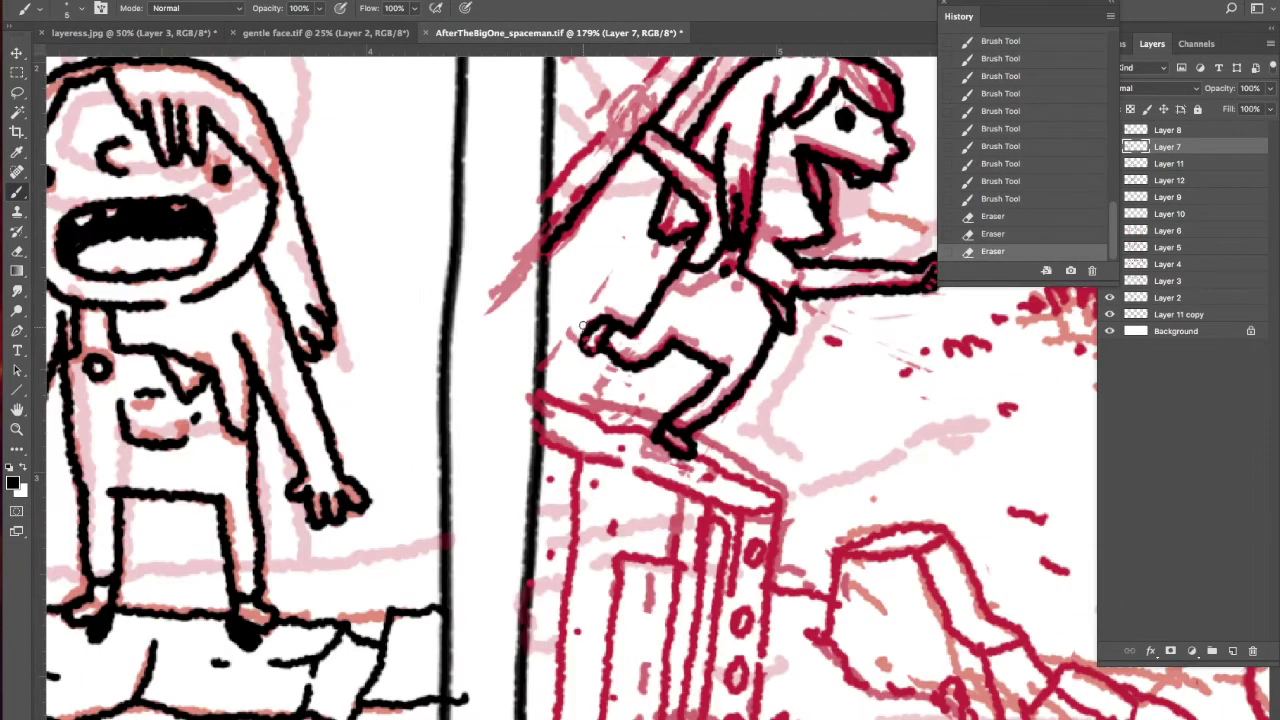
{"action": "key", "text": "e"}
{"action": "left_click", "coordinate": [589, 383]}
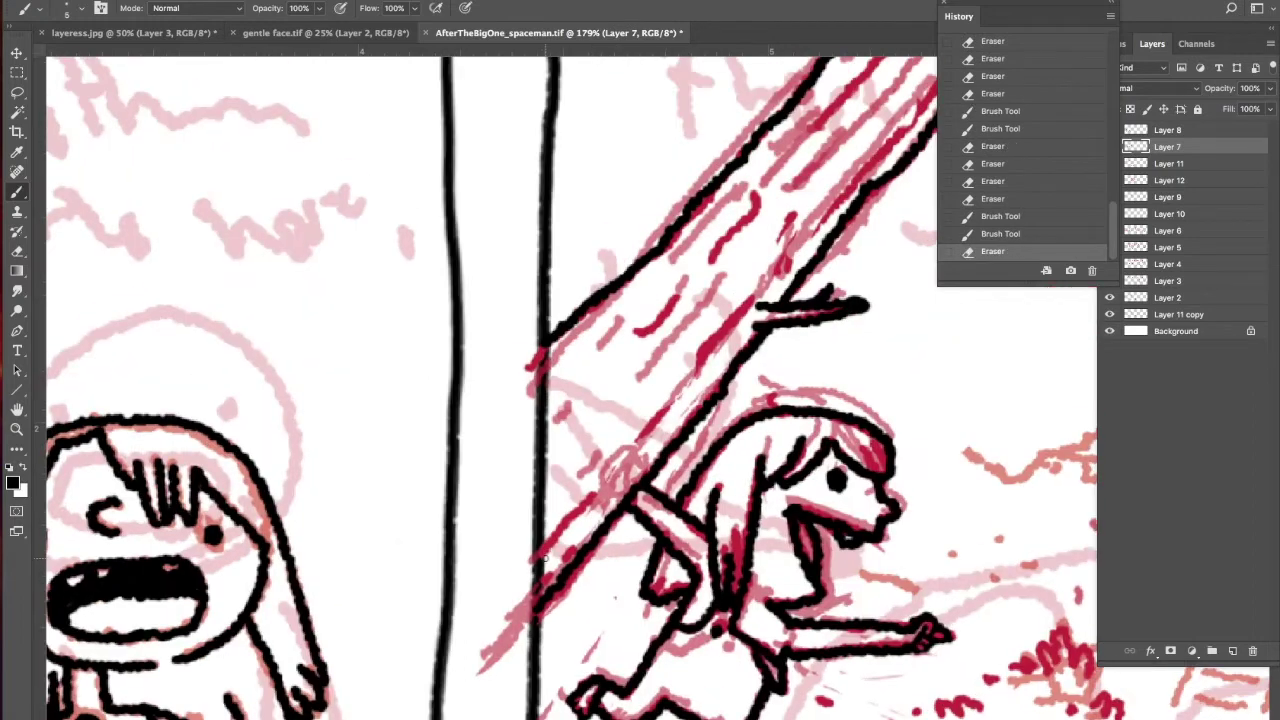
Ink the diagonal branch, the girl's legs on the crate, the crate edges and stump outline
{"action": "left_click_drag", "start_coordinate": [540, 560], "coordinate": [615, 476]}
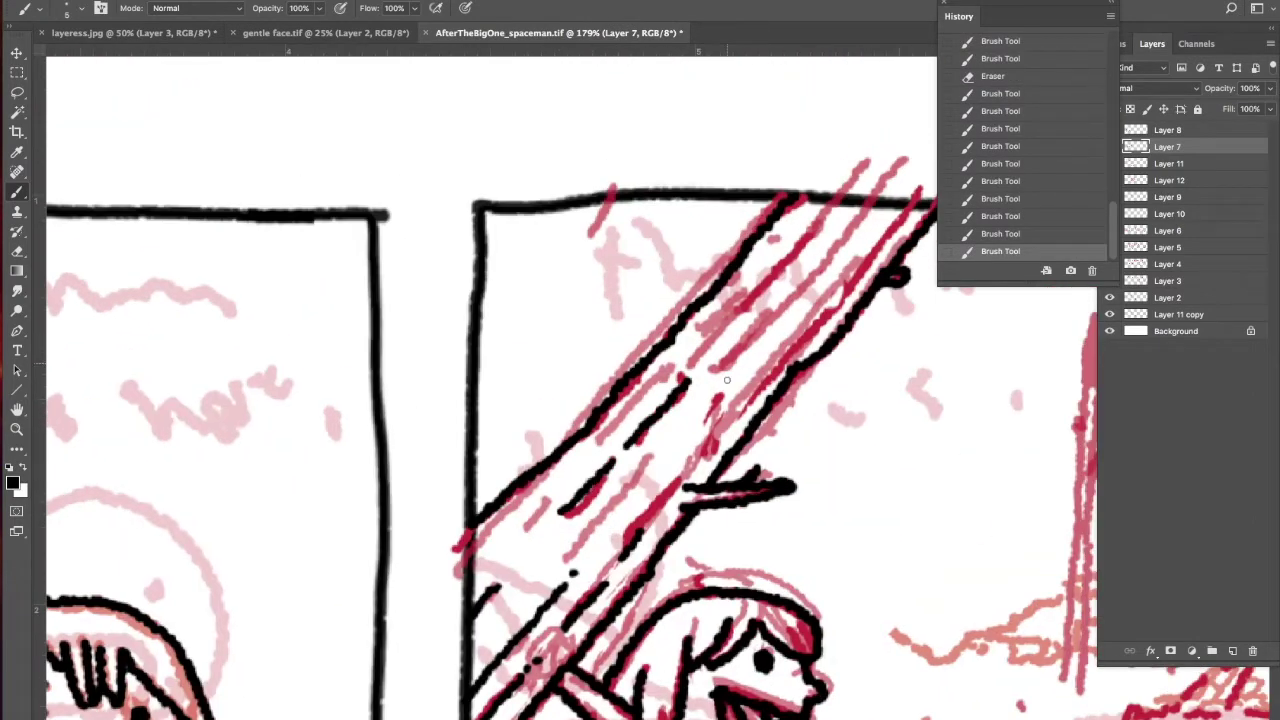
{"action": "mouse_move", "coordinate": [712, 444]}
{"action": "left_mouse_down"}
{"action": "mouse_move", "coordinate": [920, 198]}
{"action": "mouse_move", "coordinate": [715, 380]}
{"action": "left_mouse_up"}
{"action": "left_click_drag", "start_coordinate": [536, 518], "coordinate": [472, 576]}
{"action": "left_click_drag", "start_coordinate": [652, 456], "coordinate": [470, 656]}
{"action": "mouse_move", "coordinate": [600, 450]}
{"action": "left_mouse_down"}
{"action": "mouse_move", "coordinate": [514, 322]}
{"action": "mouse_move", "coordinate": [414, 248]}
{"action": "left_mouse_up"}
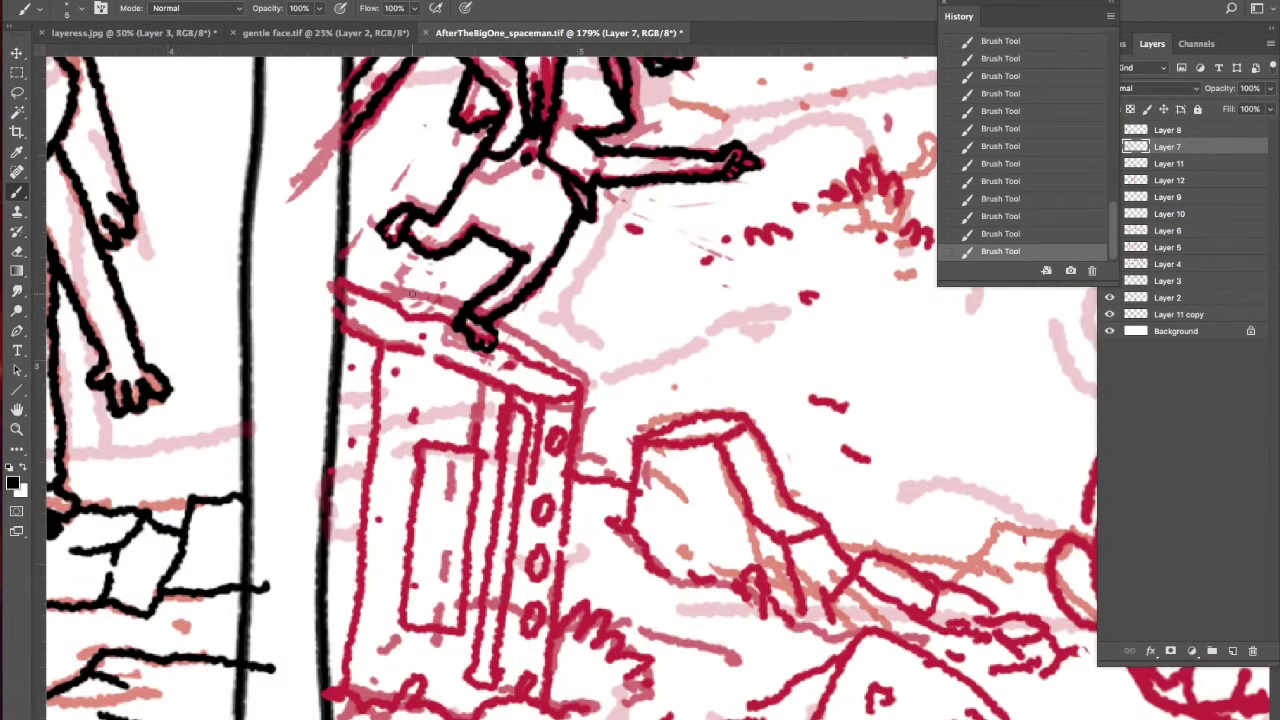
{"action": "left_click_drag", "start_coordinate": [340, 288], "coordinate": [582, 378]}
{"action": "left_click_drag", "start_coordinate": [582, 378], "coordinate": [548, 700]}
{"action": "left_click_drag", "start_coordinate": [630, 515], "coordinate": [750, 408]}
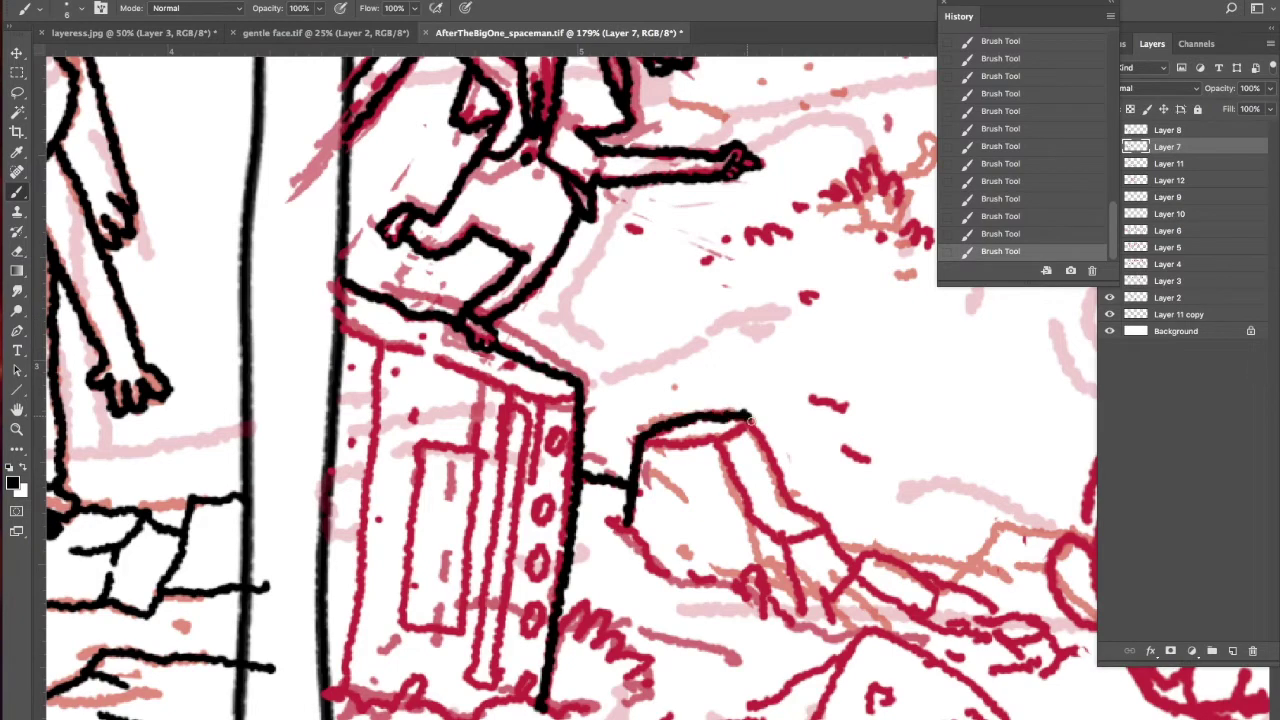
{"action": "left_click_drag", "start_coordinate": [900, 500], "coordinate": [675, 420]}
Ink the jagged rock, the peaked mound and the small tree with its ground line
{"action": "mouse_move", "coordinate": [520, 330]}
{"action": "left_mouse_down"}
{"action": "mouse_move", "coordinate": [725, 500]}
{"action": "mouse_move", "coordinate": [850, 562]}
{"action": "left_mouse_up"}
{"action": "left_click_drag", "start_coordinate": [493, 523], "coordinate": [423, 273]}
{"action": "left_click_drag", "start_coordinate": [457, 314], "coordinate": [771, 457]}
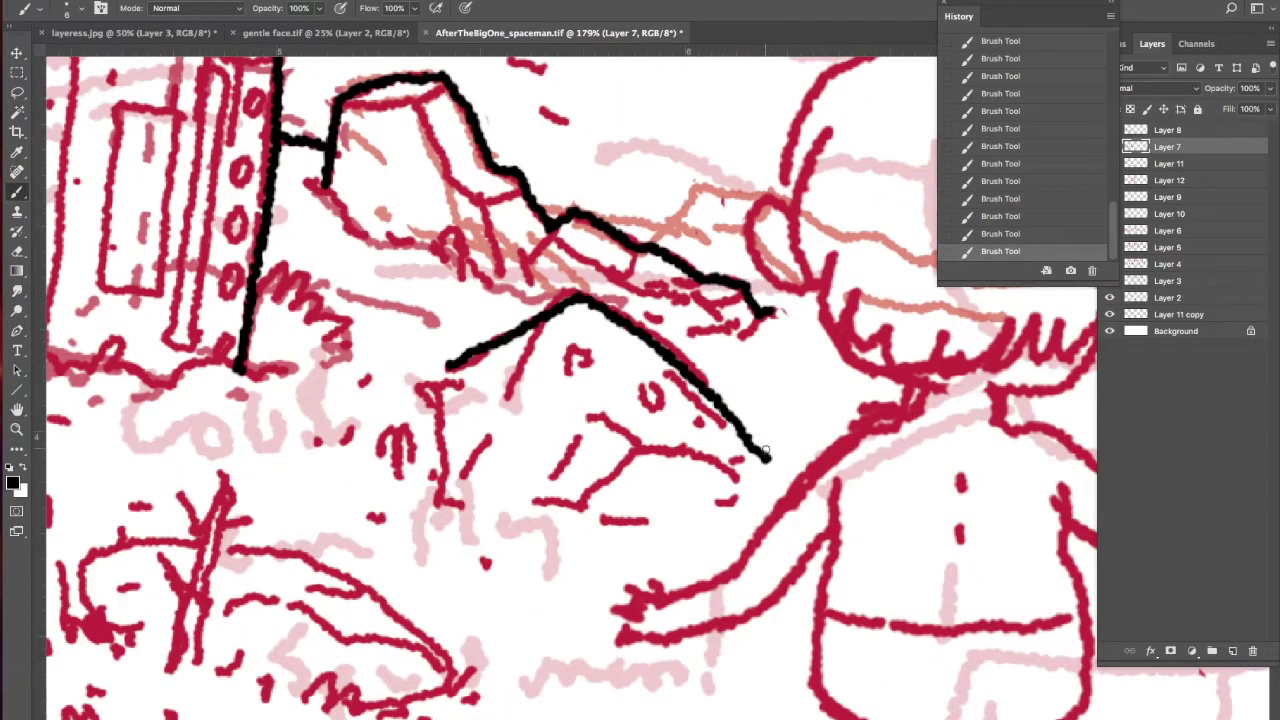
{"action": "left_click_drag", "start_coordinate": [423, 273], "coordinate": [753, 123]}
{"action": "left_click_drag", "start_coordinate": [478, 520], "coordinate": [408, 512]}
{"action": "mouse_move", "coordinate": [422, 500]}
{"action": "left_mouse_down"}
{"action": "mouse_move", "coordinate": [430, 432]}
{"action": "mouse_move", "coordinate": [542, 424]}
{"action": "left_mouse_up"}
{"action": "mouse_move", "coordinate": [495, 440]}
{"action": "left_mouse_down"}
{"action": "mouse_move", "coordinate": [534, 470]}
{"action": "mouse_move", "coordinate": [572, 320]}
{"action": "left_mouse_up"}
{"action": "mouse_move", "coordinate": [520, 368]}
{"action": "left_mouse_down"}
{"action": "mouse_move", "coordinate": [600, 398]}
{"action": "mouse_move", "coordinate": [590, 535]}
{"action": "mouse_move", "coordinate": [636, 570]}
{"action": "mouse_move", "coordinate": [770, 508]}
{"action": "left_mouse_up"}
{"action": "left_click_drag", "start_coordinate": [560, 425], "coordinate": [775, 515]}
{"action": "left_click_drag", "start_coordinate": [770, 600], "coordinate": [838, 613]}
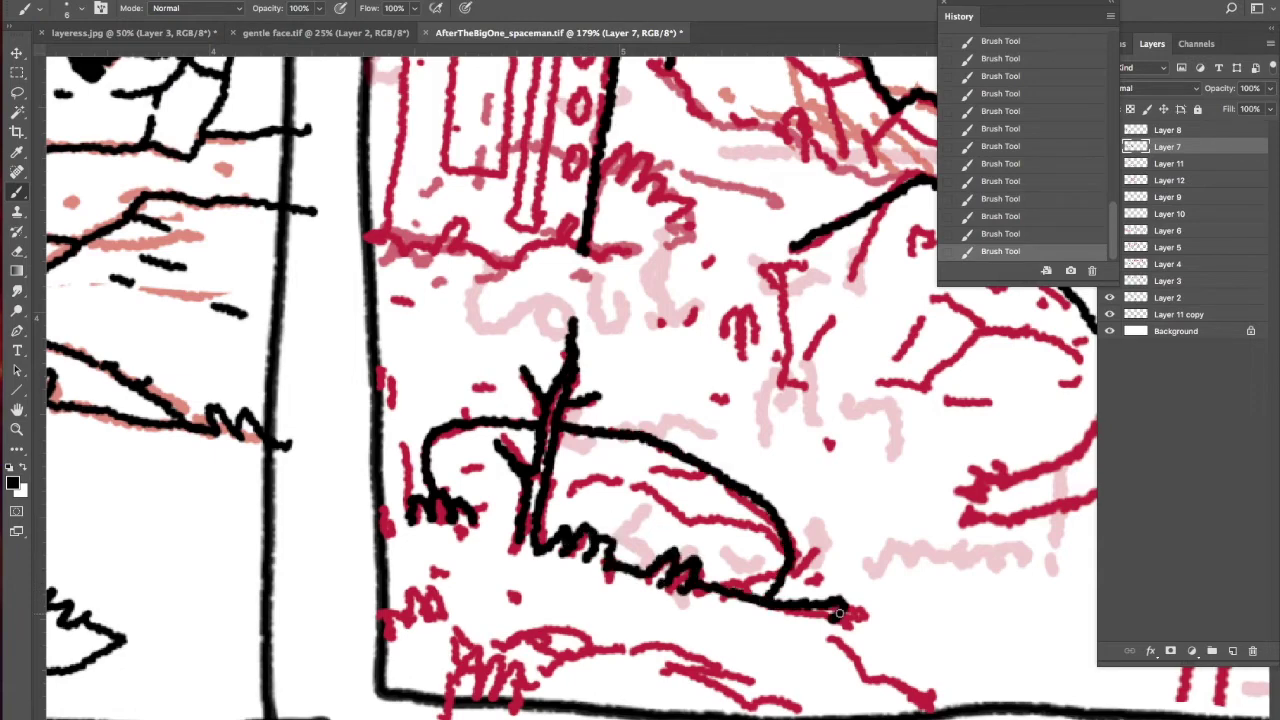
Ink short grass strokes and the spaceman's arms, hand and shoulders
{"action": "left_click_drag", "start_coordinate": [513, 551], "coordinate": [513, 381]}
{"action": "left_click_drag", "start_coordinate": [460, 535], "coordinate": [548, 500]}
{"action": "left_click_drag", "start_coordinate": [410, 465], "coordinate": [468, 425]}
{"action": "left_click_drag", "start_coordinate": [900, 300], "coordinate": [275, 545]}
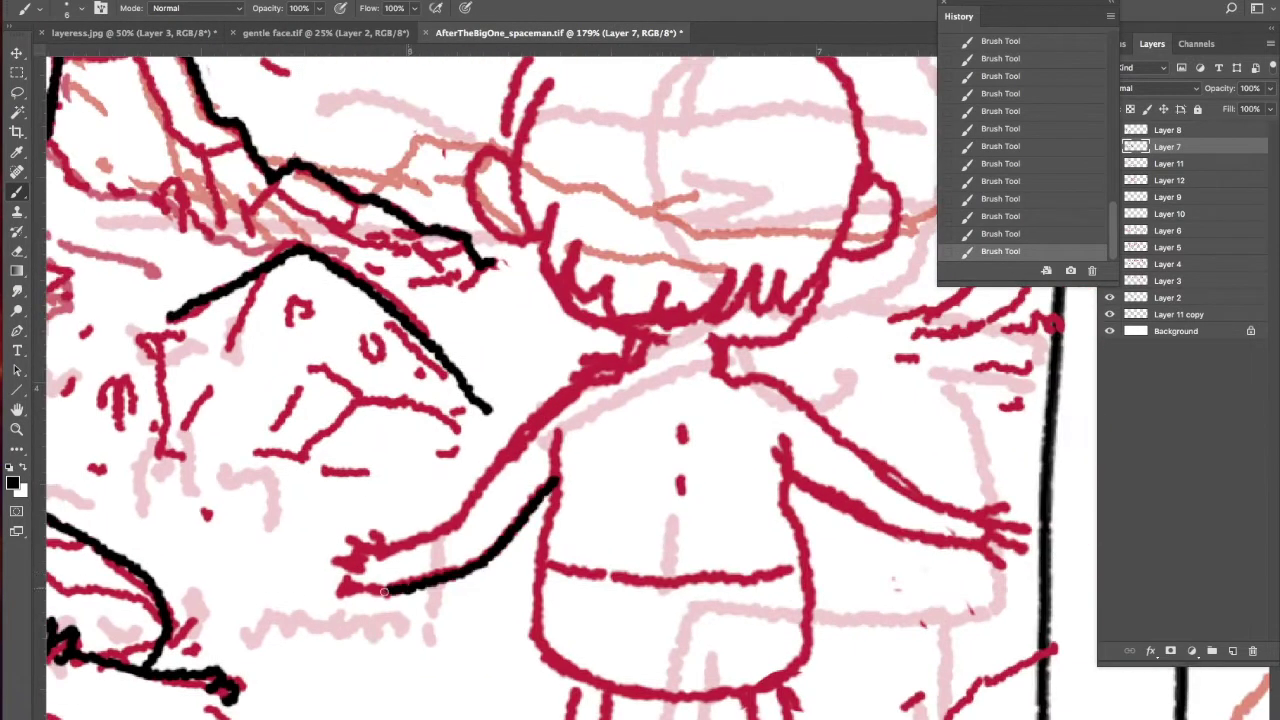
{"action": "left_click_drag", "start_coordinate": [385, 595], "coordinate": [328, 565]}
{"action": "mouse_move", "coordinate": [335, 548]}
{"action": "left_mouse_down"}
{"action": "mouse_move", "coordinate": [415, 540]}
{"action": "mouse_move", "coordinate": [638, 342]}
{"action": "left_mouse_up"}
{"action": "left_click_drag", "start_coordinate": [718, 335], "coordinate": [880, 480]}
{"action": "mouse_move", "coordinate": [780, 470]}
{"action": "left_mouse_down"}
{"action": "mouse_move", "coordinate": [1015, 520]}
{"action": "mouse_move", "coordinate": [1000, 575]}
{"action": "left_mouse_up"}
Ink the spaceman's right hand, waistband, chin and ears, erasing overshoot and undoing the head outline
{"action": "key", "text": "e"}
{"action": "left_click_drag", "start_coordinate": [955, 525], "coordinate": [970, 540]}
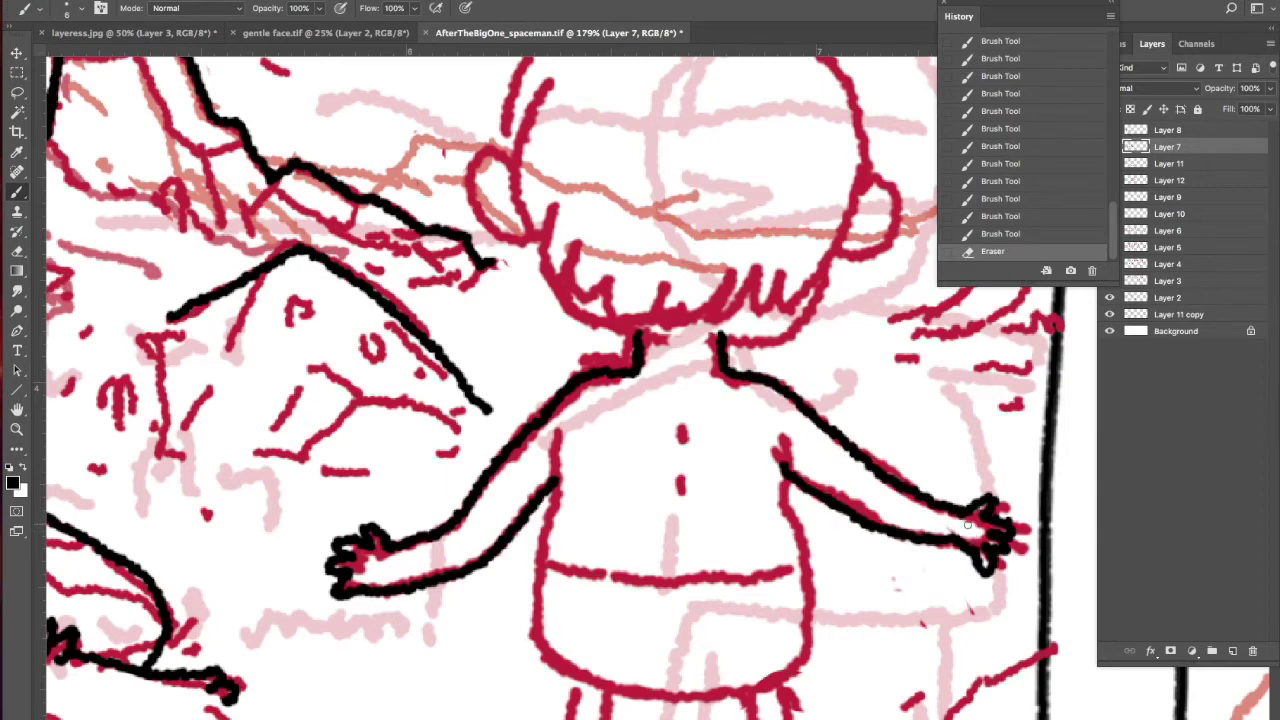
{"action": "key", "text": "b"}
{"action": "mouse_move", "coordinate": [555, 460]}
{"action": "left_mouse_down"}
{"action": "mouse_move", "coordinate": [785, 478]}
{"action": "mouse_move", "coordinate": [779, 450]}
{"action": "left_mouse_up"}
{"action": "left_click_drag", "start_coordinate": [530, 545], "coordinate": [802, 535]}
{"action": "left_click_drag", "start_coordinate": [600, 300], "coordinate": [578, 488]}
{"action": "left_click_drag", "start_coordinate": [505, 410], "coordinate": [608, 500]}
{"action": "left_click_drag", "start_coordinate": [800, 400], "coordinate": [698, 508]}
{"action": "mouse_move", "coordinate": [490, 328]}
{"action": "left_mouse_down"}
{"action": "mouse_move", "coordinate": [495, 420]}
{"action": "mouse_move", "coordinate": [505, 408]}
{"action": "left_mouse_up"}
{"action": "mouse_move", "coordinate": [832, 318]}
{"action": "left_mouse_down"}
{"action": "mouse_move", "coordinate": [800, 418]}
{"action": "mouse_move", "coordinate": [575, 160]}
{"action": "mouse_move", "coordinate": [500, 300]}
{"action": "mouse_move", "coordinate": [670, 100]}
{"action": "left_mouse_up"}
{"action": "mouse_move", "coordinate": [493, 686]}
{"action": "left_mouse_down"}
{"action": "mouse_move", "coordinate": [584, 580]}
{"action": "mouse_move", "coordinate": [618, 604]}
{"action": "mouse_move", "coordinate": [128, 580]}
{"action": "left_mouse_up"}
{"action": "key", "text": "ctrl+z"}
Ink the angular rock by the panel border, redrawing a misplaced stroke
{"action": "mouse_move", "coordinate": [660, 584]}
{"action": "left_mouse_down"}
{"action": "mouse_move", "coordinate": [812, 446]}
{"action": "mouse_move", "coordinate": [730, 500]}
{"action": "mouse_move", "coordinate": [812, 486]}
{"action": "left_mouse_up"}
{"action": "key", "text": "ctrl+z"}
{"action": "mouse_move", "coordinate": [705, 585]}
{"action": "left_mouse_down"}
{"action": "mouse_move", "coordinate": [768, 549]}
{"action": "mouse_move", "coordinate": [812, 576]}
{"action": "left_mouse_up"}
{"action": "left_click_drag", "start_coordinate": [640, 250], "coordinate": [553, 666]}
{"action": "left_click_drag", "start_coordinate": [612, 540], "coordinate": [704, 508]}
{"action": "left_click_drag", "start_coordinate": [690, 515], "coordinate": [762, 458]}
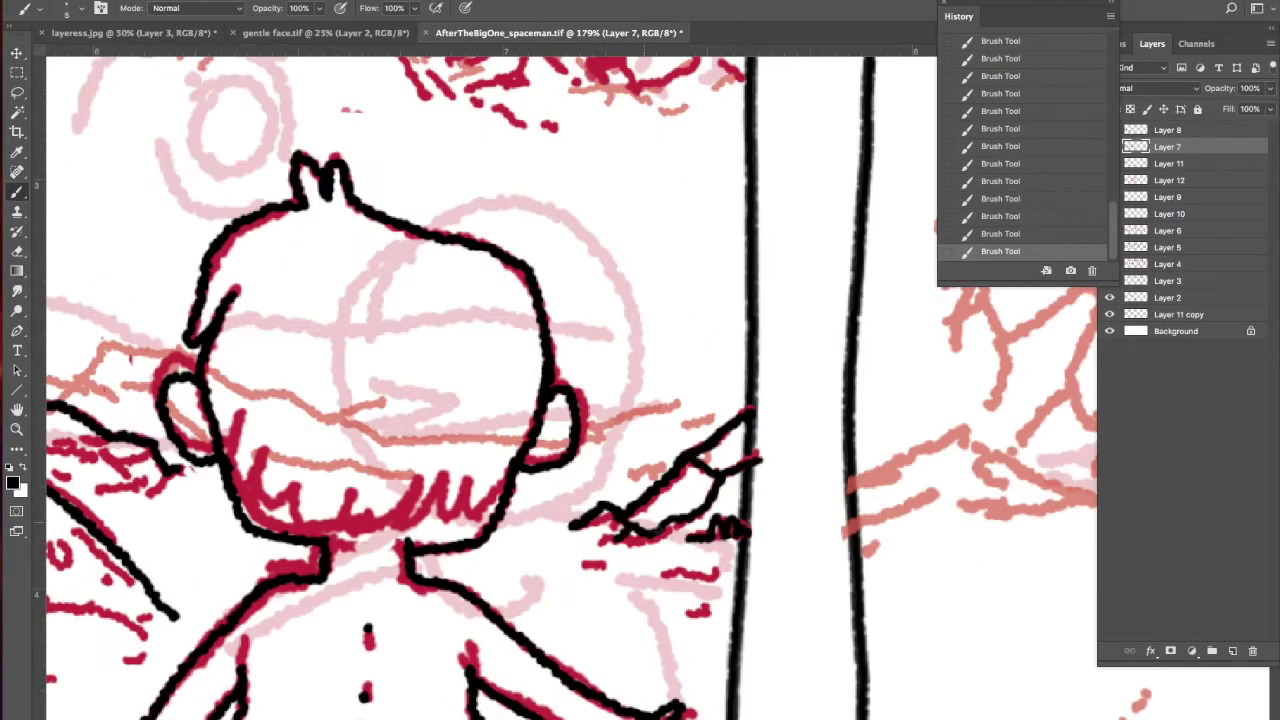
{"action": "left_click_drag", "start_coordinate": [540, 548], "coordinate": [694, 530]}
{"action": "left_click_drag", "start_coordinate": [574, 565], "coordinate": [604, 578]}
{"action": "left_click_drag", "start_coordinate": [686, 575], "coordinate": [736, 565]}
{"action": "left_click_drag", "start_coordinate": [688, 618], "coordinate": [1087, 533]}
Ink the block-shaped rock and the ground lines under it and the building
{"action": "left_click_drag", "start_coordinate": [440, 410], "coordinate": [596, 492]}
{"action": "left_click_drag", "start_coordinate": [304, 346], "coordinate": [468, 420]}
{"action": "left_click_drag", "start_coordinate": [340, 236], "coordinate": [175, 350]}
{"action": "left_click_drag", "start_coordinate": [250, 372], "coordinate": [380, 458]}
{"action": "mouse_move", "coordinate": [300, 400]}
{"action": "left_mouse_down"}
{"action": "mouse_move", "coordinate": [443, 443]}
{"action": "mouse_move", "coordinate": [603, 370]}
{"action": "left_mouse_up"}
{"action": "left_click_drag", "start_coordinate": [195, 440], "coordinate": [468, 462]}
{"action": "left_click_drag", "start_coordinate": [350, 435], "coordinate": [395, 150]}
Ink the fallen building's rounded bar, knobs, inner rectangle and left edge
{"action": "left_click_drag", "start_coordinate": [410, 240], "coordinate": [412, 276]}
{"action": "left_click_drag", "start_coordinate": [404, 300], "coordinate": [406, 336]}
{"action": "left_click_drag", "start_coordinate": [286, 186], "coordinate": [330, 386]}
{"action": "left_click_drag", "start_coordinate": [274, 340], "coordinate": [332, 384]}
{"action": "left_click_drag", "start_coordinate": [316, 214], "coordinate": [342, 254]}
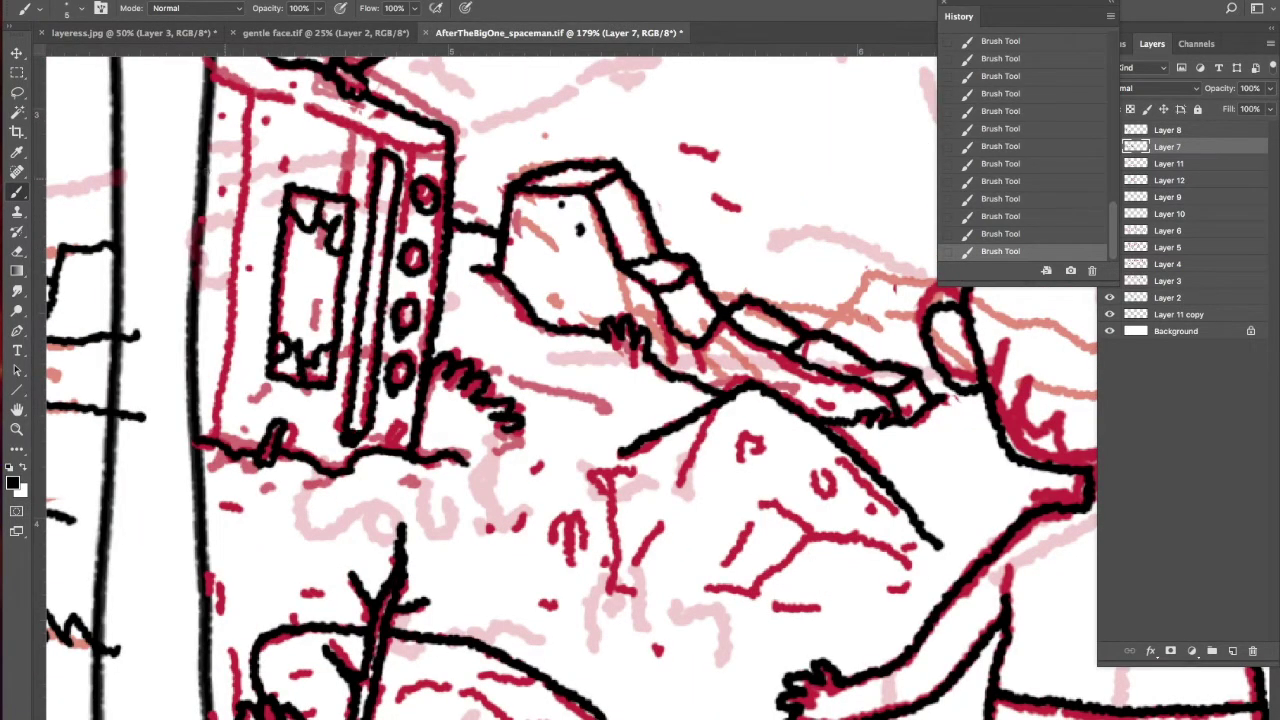
{"action": "left_click_drag", "start_coordinate": [250, 180], "coordinate": [216, 440]}
Ink window details on the tilted house, then undo those strokes
{"action": "left_click_drag", "start_coordinate": [600, 300], "coordinate": [615, 445]}
{"action": "scroll", "coordinate": [220, 268], "scroll_direction": "down", "scroll_amount": 5}
{"action": "scroll", "coordinate": [220, 268], "scroll_direction": "right", "scroll_amount": 4}
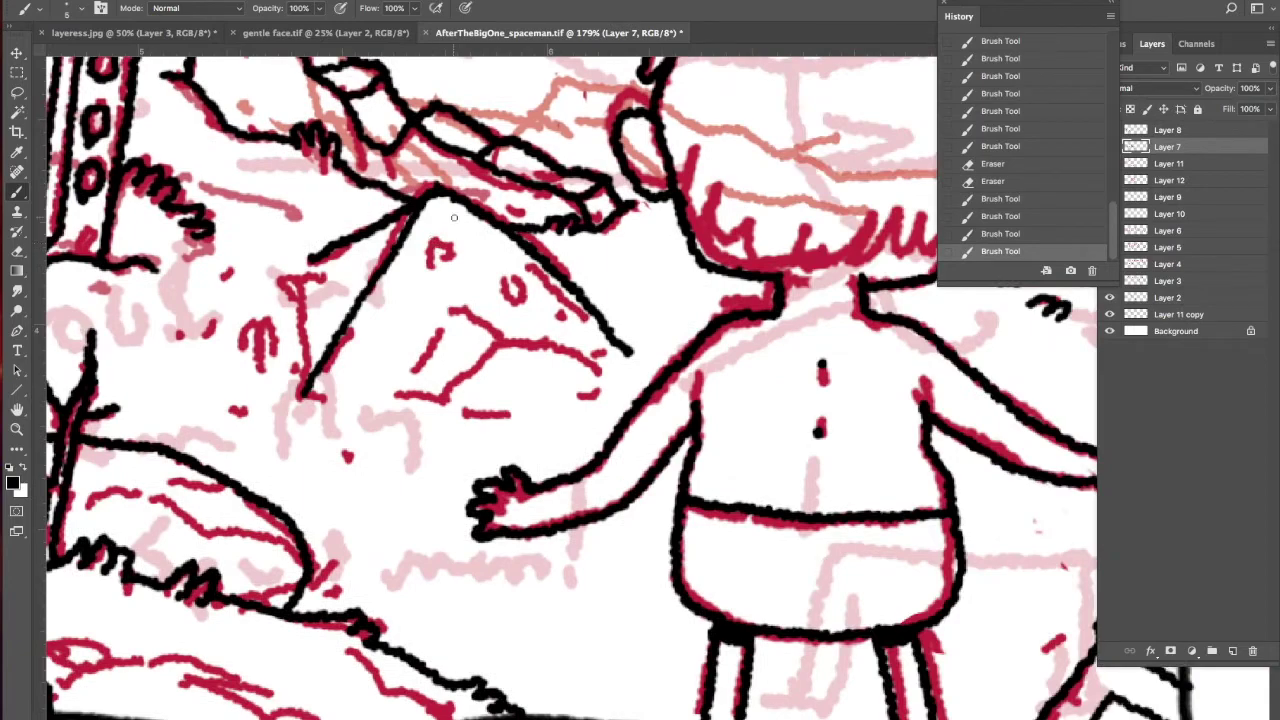
{"action": "left_click_drag", "start_coordinate": [425, 268], "coordinate": [455, 222]}
{"action": "mouse_move", "coordinate": [462, 245]}
{"action": "left_mouse_down"}
{"action": "mouse_move", "coordinate": [545, 292]}
{"action": "mouse_move", "coordinate": [535, 272]}
{"action": "left_mouse_up"}
{"action": "left_click_drag", "start_coordinate": [500, 302], "coordinate": [512, 270]}
{"action": "key", "text": "ctrl+alt+z"}
{"action": "key", "text": "ctrl+alt+z"}
{"action": "key", "text": "ctrl+alt+z"}
{"action": "key", "text": "ctrl+alt+z"}
Ink the rock's bump shape, base line, left edge and small details
{"action": "left_click_drag", "start_coordinate": [445, 412], "coordinate": [610, 372]}
{"action": "left_click_drag", "start_coordinate": [290, 402], "coordinate": [440, 396]}
{"action": "left_click_drag", "start_coordinate": [605, 355], "coordinate": [655, 370]}
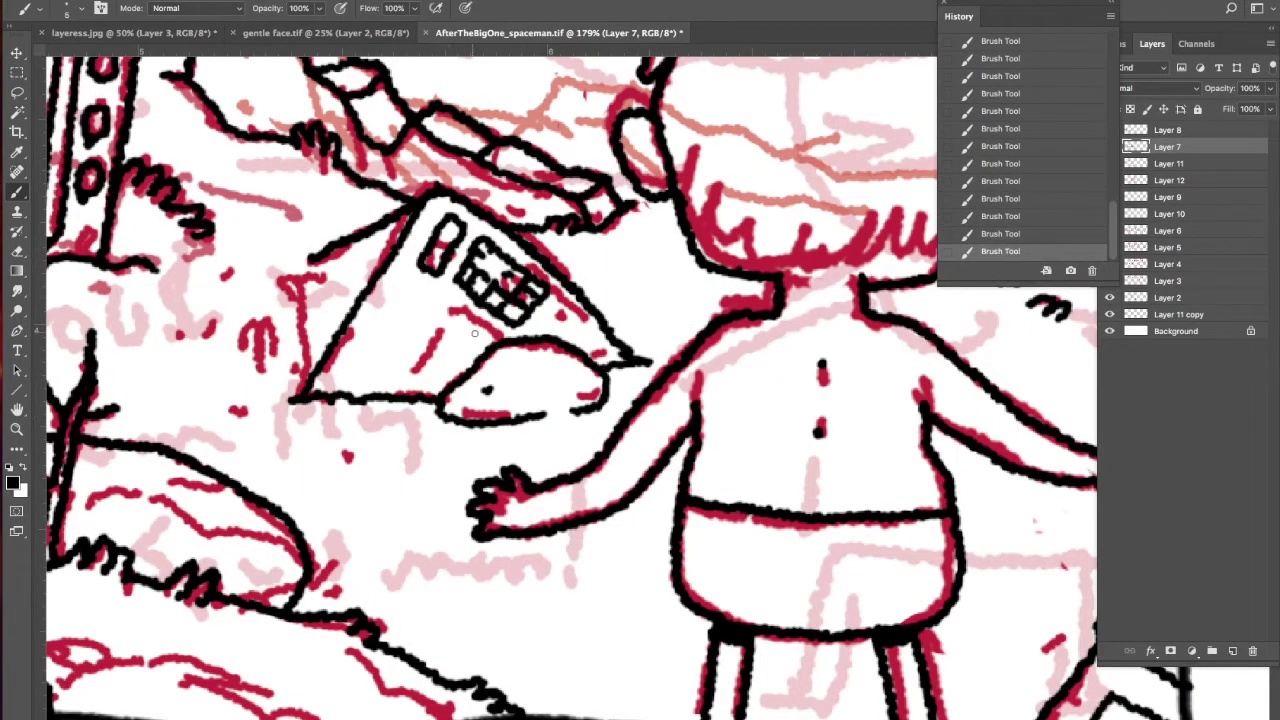
{"action": "left_click_drag", "start_coordinate": [270, 252], "coordinate": [320, 315]}
{"action": "left_click_drag", "start_coordinate": [296, 300], "coordinate": [290, 405]}
Ink the remaining rock outlines near the panel bottom and save the comic
{"action": "left_click_drag", "start_coordinate": [390, 395], "coordinate": [500, 305]}
{"action": "scroll", "coordinate": [570, 380], "scroll_direction": "up", "scroll_amount": 5}
{"action": "scroll", "coordinate": [570, 380], "scroll_direction": "up", "scroll_amount": 5}
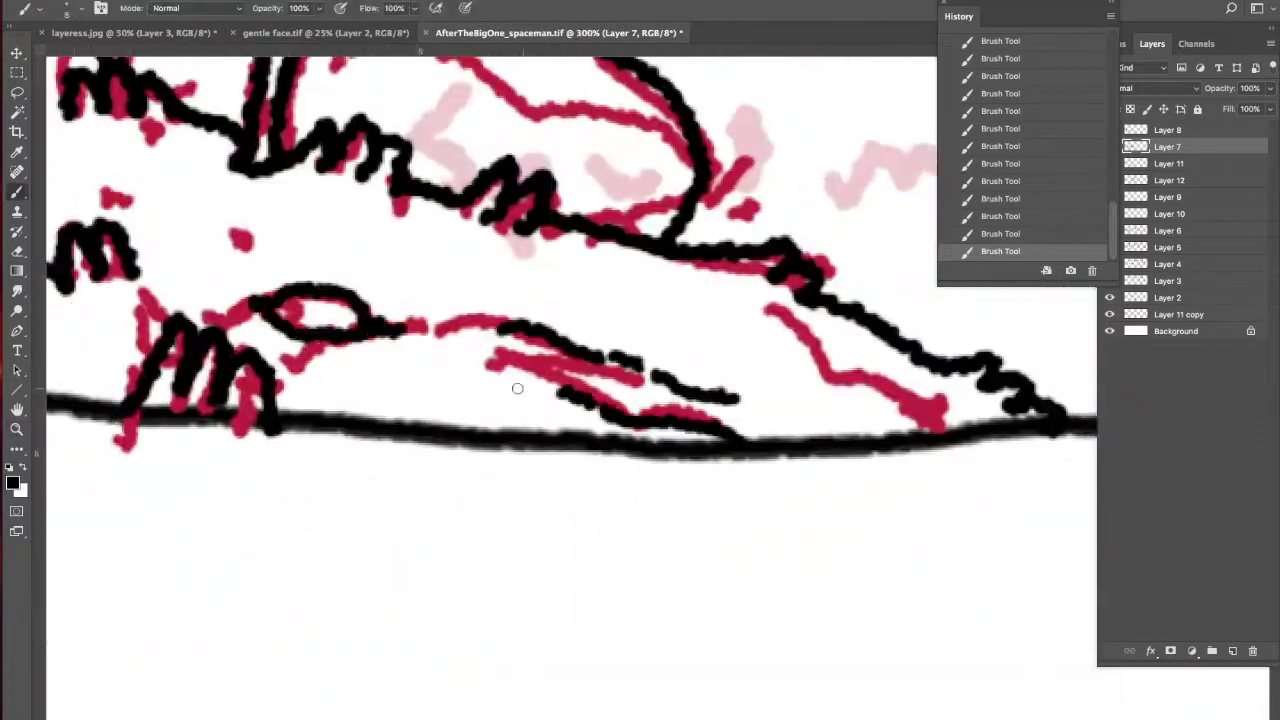
{"action": "scroll", "coordinate": [262, 432], "scroll_direction": "down", "scroll_amount": 5}
{"action": "scroll", "coordinate": [476, 470], "scroll_direction": "up", "scroll_amount": 5}
{"action": "scroll", "coordinate": [476, 470], "scroll_direction": "up", "scroll_amount": 2}
{"action": "key", "text": "b"}
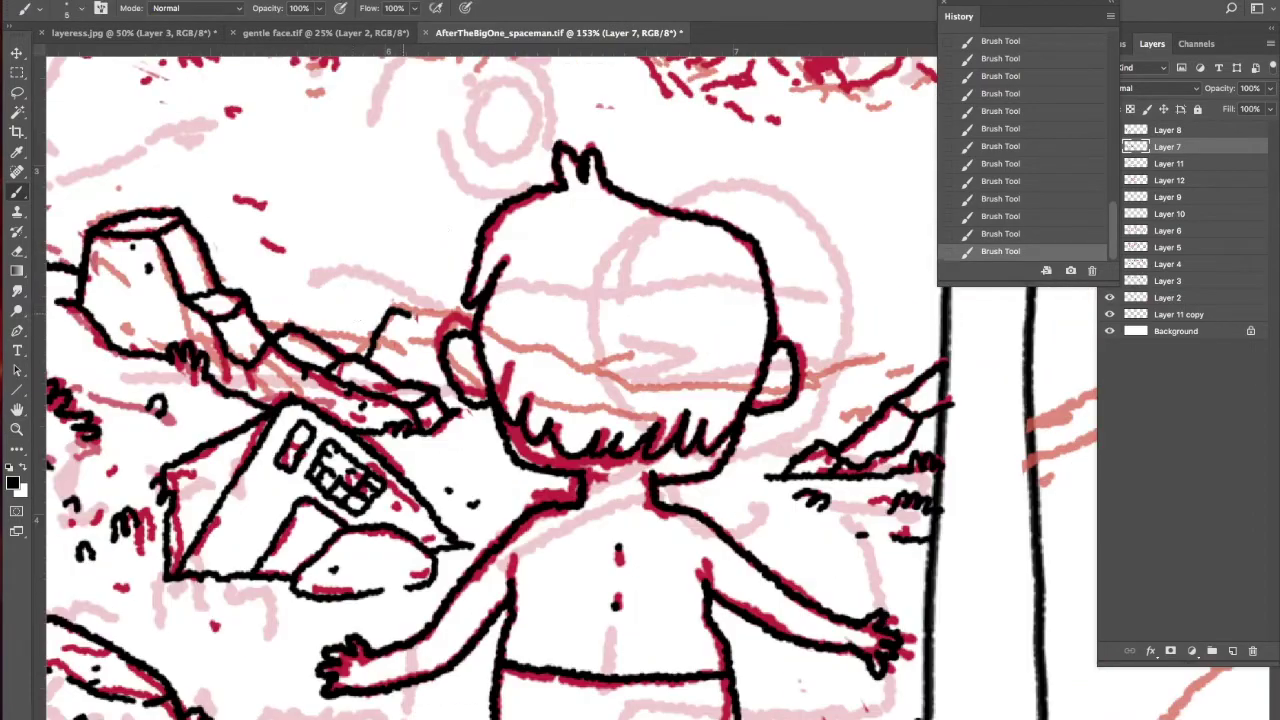
{"action": "left_click_drag", "start_coordinate": [388, 346], "coordinate": [444, 322]}
{"action": "left_click_drag", "start_coordinate": [800, 386], "coordinate": [948, 340]}
{"action": "scroll", "coordinate": [900, 350], "scroll_direction": "down", "scroll_amount": 5}
{"action": "left_click", "coordinate": [125, 8]}
Zoom in on the crashed car, add a new Layer 13 and switch to the Brush
{"action": "left_click", "coordinate": [150, 114]}
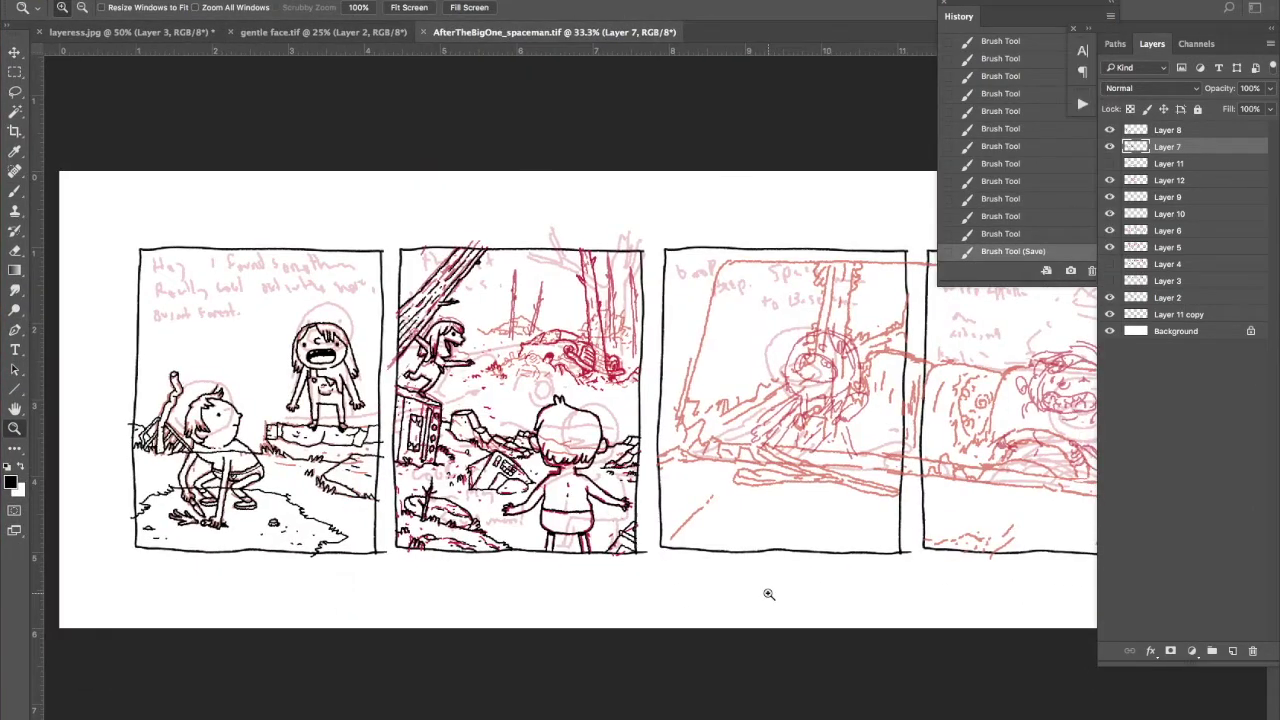
{"action": "scroll", "coordinate": [387, 223], "scroll_direction": "up", "scroll_amount": 6}
{"action": "left_click_drag", "start_coordinate": [289, 306], "coordinate": [219, 344]}
{"action": "key", "text": "ctrl+shift+alt+n"}
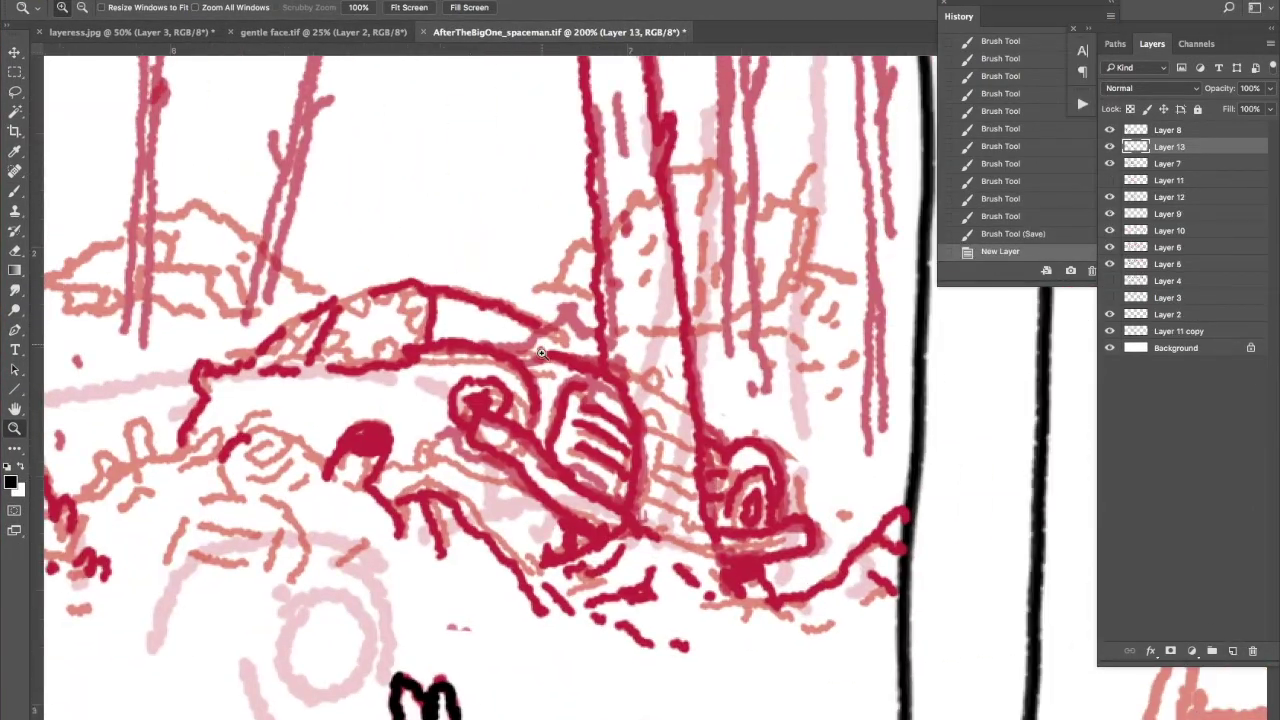
{"action": "key", "text": "b"}
Ink the car body outline, hatch the window and fill the headlight eye black
{"action": "mouse_move", "coordinate": [575, 360]}
{"action": "left_mouse_down"}
{"action": "mouse_move", "coordinate": [550, 558]}
{"action": "mouse_move", "coordinate": [510, 567]}
{"action": "left_mouse_up"}
{"action": "mouse_move", "coordinate": [612, 510]}
{"action": "left_mouse_down"}
{"action": "mouse_move", "coordinate": [556, 535]}
{"action": "mouse_move", "coordinate": [548, 458]}
{"action": "mouse_move", "coordinate": [630, 437]}
{"action": "left_mouse_up"}
{"action": "left_click_drag", "start_coordinate": [572, 402], "coordinate": [622, 418]}
{"action": "mouse_move", "coordinate": [570, 418]}
{"action": "left_mouse_down"}
{"action": "mouse_move", "coordinate": [628, 436]}
{"action": "mouse_move", "coordinate": [630, 458]}
{"action": "left_mouse_up"}
{"action": "mouse_move", "coordinate": [505, 378]}
{"action": "left_mouse_down"}
{"action": "mouse_move", "coordinate": [500, 418]}
{"action": "mouse_move", "coordinate": [478, 372]}
{"action": "mouse_move", "coordinate": [486, 410]}
{"action": "left_mouse_up"}
Ink the line under the eye, the nose blob, and the hatched loop and box at the far left
{"action": "left_click_drag", "start_coordinate": [374, 476], "coordinate": [600, 546]}
{"action": "left_click_drag", "start_coordinate": [332, 462], "coordinate": [392, 440]}
{"action": "left_click_drag", "start_coordinate": [255, 432], "coordinate": [352, 490]}
{"action": "left_click_drag", "start_coordinate": [218, 462], "coordinate": [300, 452]}
{"action": "left_click_drag", "start_coordinate": [226, 495], "coordinate": [314, 558]}
{"action": "left_click_drag", "start_coordinate": [205, 515], "coordinate": [278, 530]}
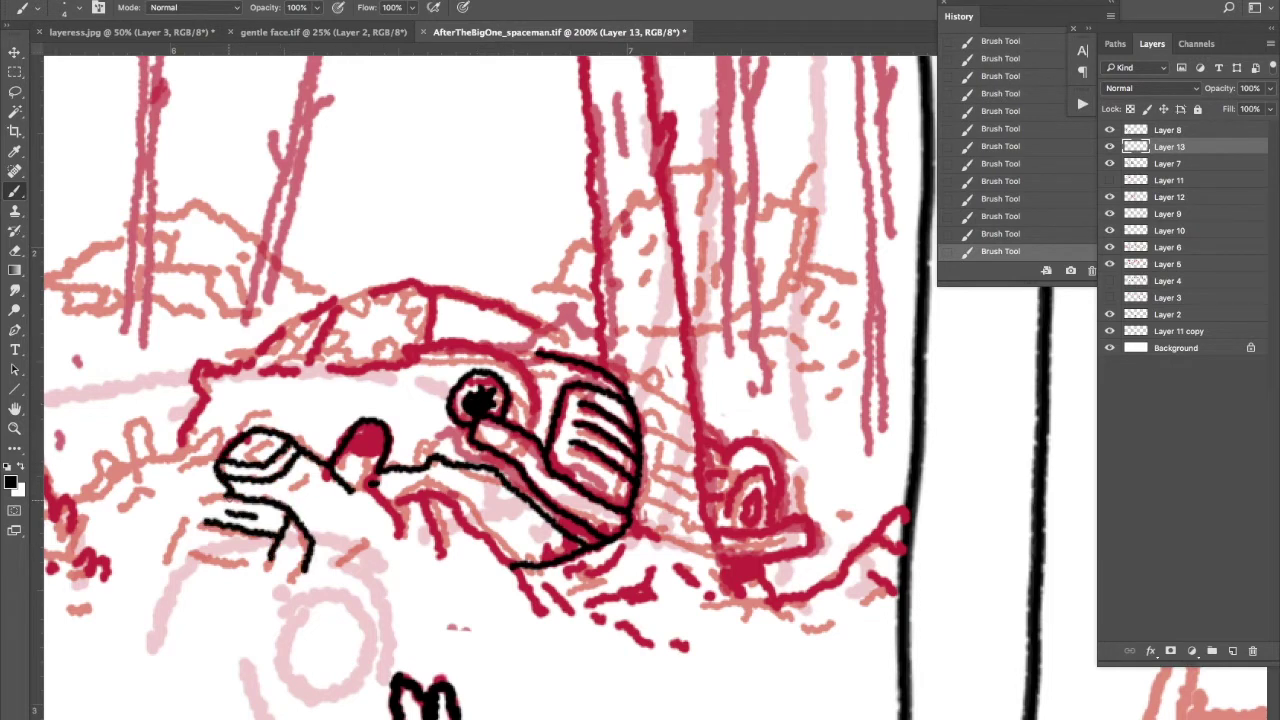
{"action": "mouse_move", "coordinate": [230, 495]}
{"action": "left_mouse_down"}
{"action": "mouse_move", "coordinate": [165, 570]}
{"action": "mouse_move", "coordinate": [312, 570]}
{"action": "left_mouse_up"}
{"action": "left_click_drag", "start_coordinate": [310, 556], "coordinate": [342, 562]}
Ink the diagonals, lower front edge and debris lines under the car, removing one misplaced stroke
{"action": "left_click_drag", "start_coordinate": [336, 498], "coordinate": [398, 548]}
{"action": "mouse_move", "coordinate": [372, 484]}
{"action": "left_mouse_down"}
{"action": "mouse_move", "coordinate": [416, 540]}
{"action": "mouse_move", "coordinate": [470, 552]}
{"action": "left_mouse_up"}
{"action": "mouse_move", "coordinate": [410, 492]}
{"action": "left_mouse_down"}
{"action": "mouse_move", "coordinate": [446, 548]}
{"action": "mouse_move", "coordinate": [510, 565]}
{"action": "left_mouse_up"}
{"action": "left_click_drag", "start_coordinate": [502, 558], "coordinate": [548, 608]}
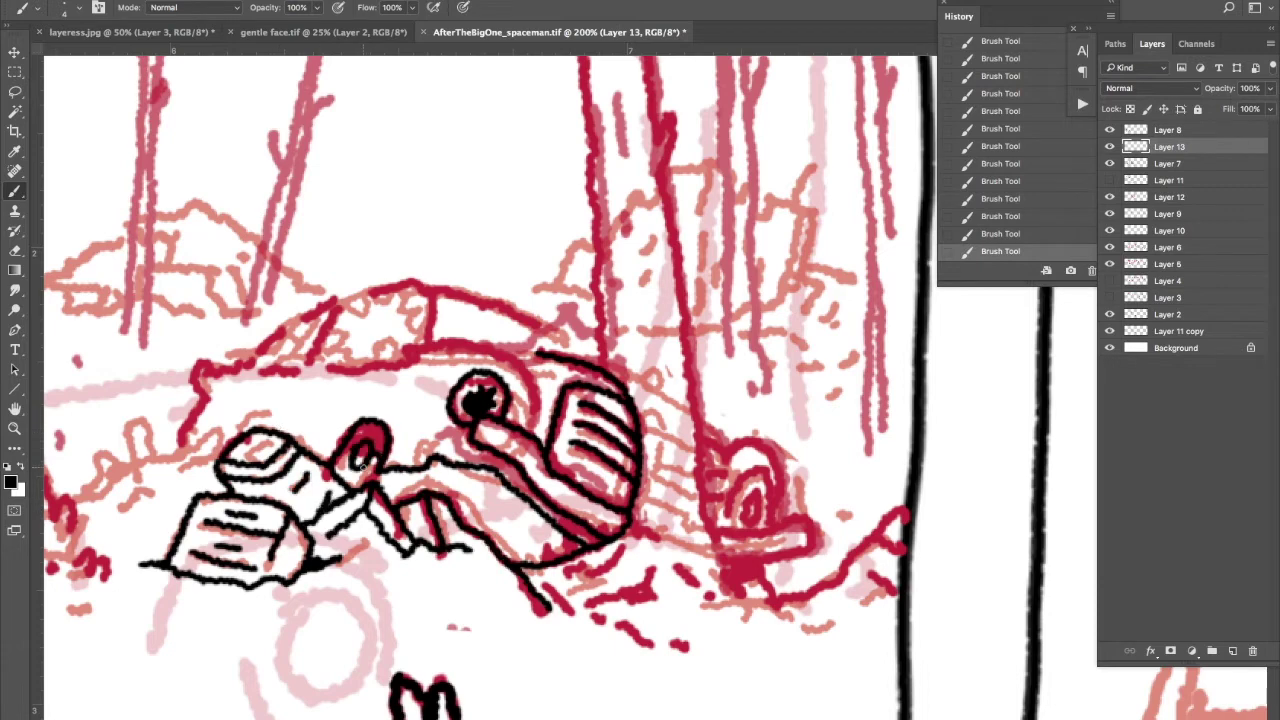
{"action": "left_click_drag", "start_coordinate": [367, 432], "coordinate": [189, 369]}
{"action": "mouse_move", "coordinate": [366, 530]}
{"action": "left_mouse_down"}
{"action": "mouse_move", "coordinate": [464, 506]}
{"action": "mouse_move", "coordinate": [492, 572]}
{"action": "left_mouse_up"}
{"action": "left_click_drag", "start_coordinate": [500, 528], "coordinate": [532, 568]}
{"action": "left_click_drag", "start_coordinate": [498, 470], "coordinate": [560, 564]}
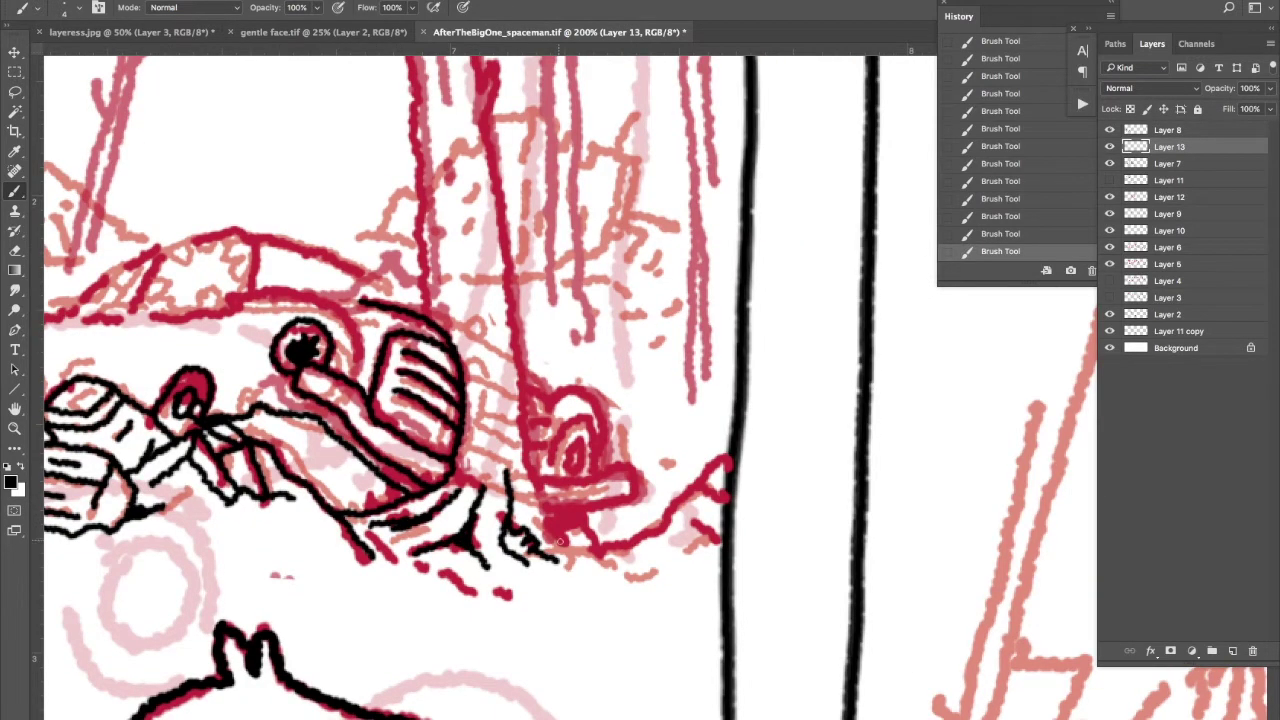
{"action": "left_click_drag", "start_coordinate": [522, 418], "coordinate": [576, 550]}
{"action": "mouse_move", "coordinate": [520, 384]}
{"action": "left_mouse_down"}
{"action": "mouse_move", "coordinate": [540, 472]}
{"action": "mouse_move", "coordinate": [570, 512]}
{"action": "left_mouse_up"}
{"action": "left_click_drag", "start_coordinate": [545, 500], "coordinate": [556, 540]}
{"action": "key", "text": "ctrl+z"}
{"action": "key", "text": "ctrl+z"}
Ink the wheel's outline, inner ring and inner details over the red sketch
{"action": "left_click_drag", "start_coordinate": [565, 490], "coordinate": [612, 550]}
{"action": "left_click_drag", "start_coordinate": [562, 545], "coordinate": [615, 562]}
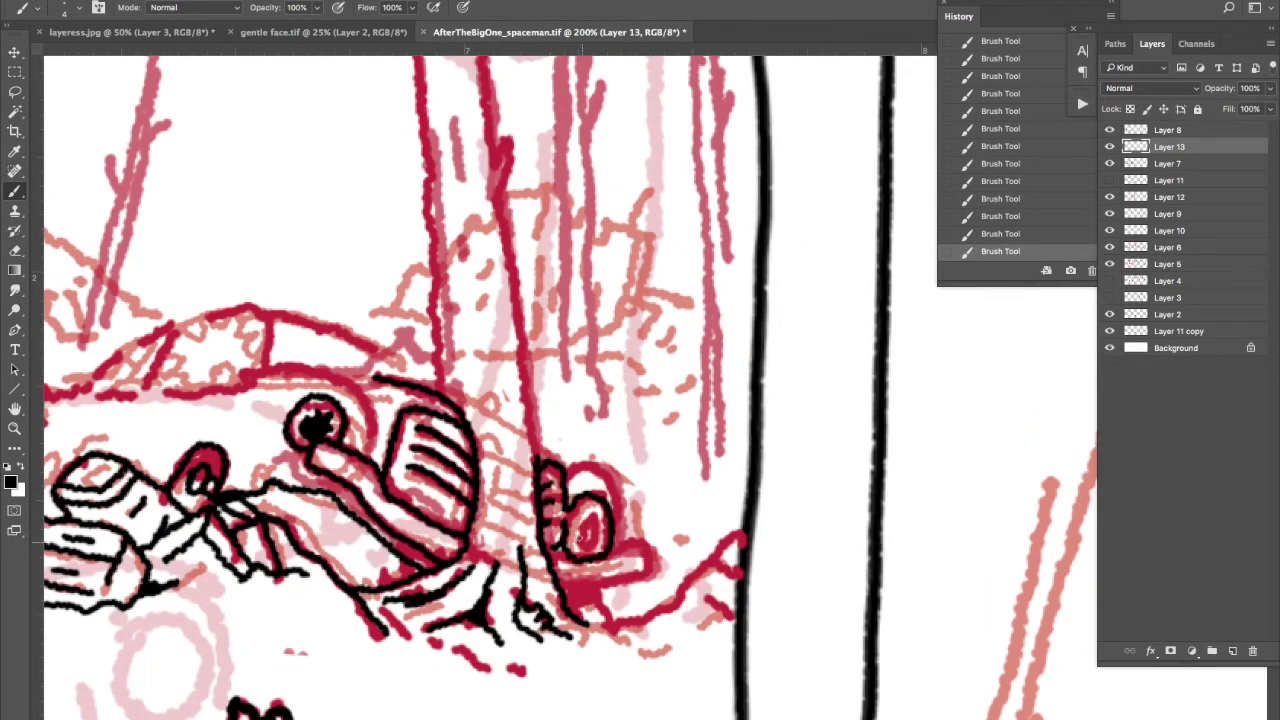
{"action": "left_click_drag", "start_coordinate": [590, 508], "coordinate": [585, 546]}
{"action": "left_click_drag", "start_coordinate": [566, 480], "coordinate": [612, 465]}
{"action": "left_click_drag", "start_coordinate": [612, 475], "coordinate": [606, 534]}
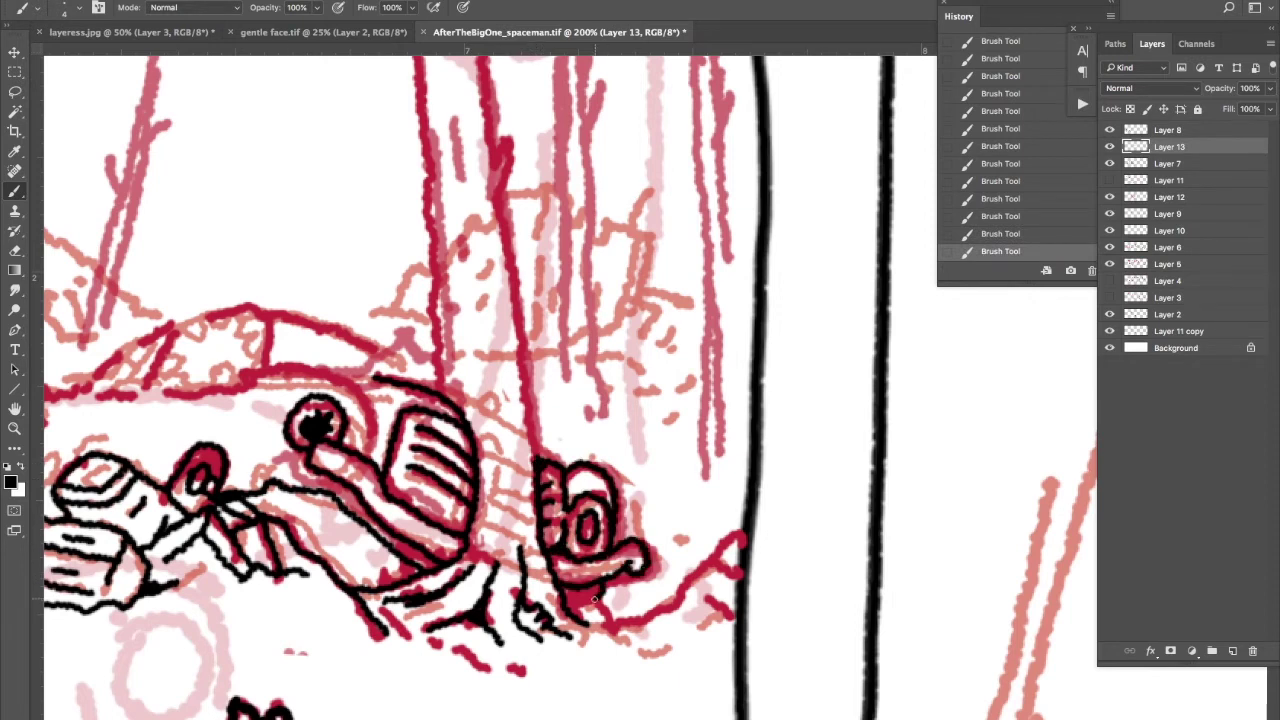
Ink the arm and hand with fingers below the car
{"action": "left_click_drag", "start_coordinate": [614, 628], "coordinate": [694, 604]}
{"action": "left_click_drag", "start_coordinate": [690, 590], "coordinate": [748, 536]}
{"action": "left_click_drag", "start_coordinate": [662, 620], "coordinate": [716, 604]}
{"action": "left_click_drag", "start_coordinate": [700, 584], "coordinate": [740, 628]}
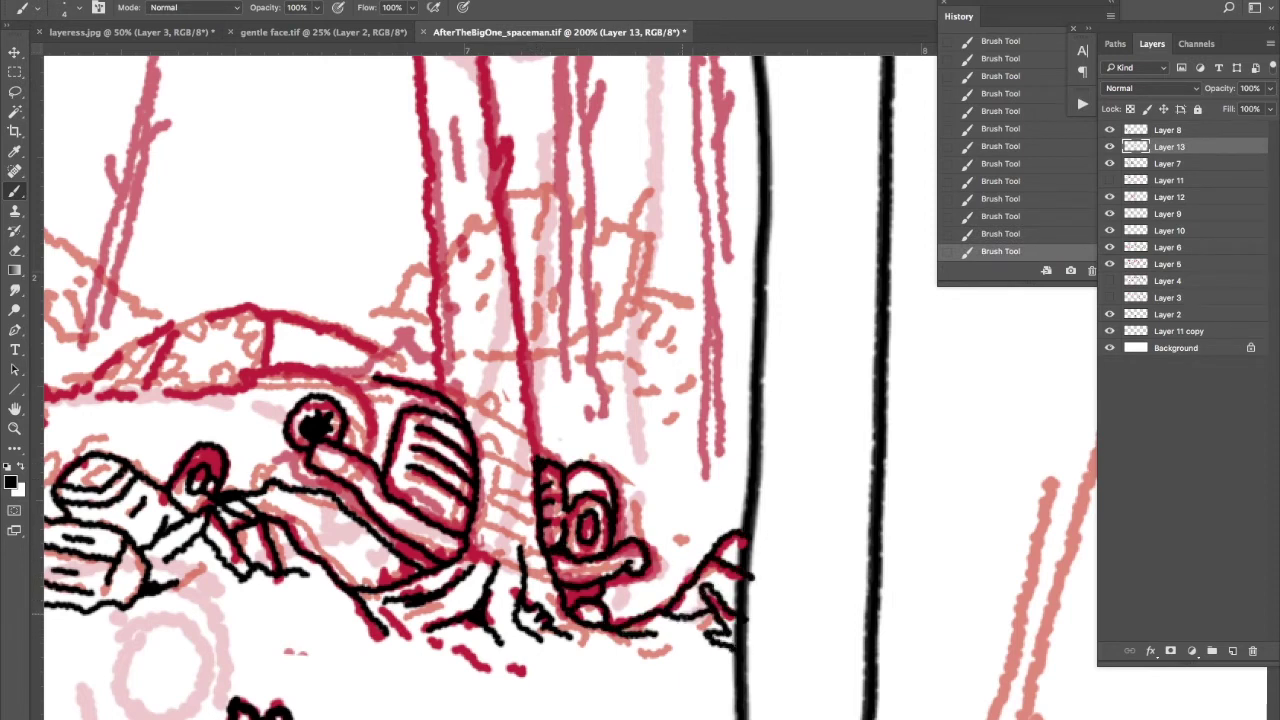
Ink the arc above the car's front, the roof line and the jagged broken window frame
{"action": "left_click_drag", "start_coordinate": [364, 376], "coordinate": [238, 384]}
{"action": "left_click_drag", "start_coordinate": [246, 384], "coordinate": [140, 392]}
{"action": "mouse_move", "coordinate": [186, 346]}
{"action": "left_mouse_down"}
{"action": "mouse_move", "coordinate": [268, 340]}
{"action": "mouse_move", "coordinate": [255, 372]}
{"action": "left_mouse_up"}
{"action": "left_click_drag", "start_coordinate": [238, 360], "coordinate": [190, 388]}
{"action": "left_click_drag", "start_coordinate": [172, 318], "coordinate": [410, 380]}
{"action": "left_click_drag", "start_coordinate": [268, 310], "coordinate": [266, 368]}
{"action": "left_click_drag", "start_coordinate": [172, 330], "coordinate": [268, 302]}
{"action": "left_click_drag", "start_coordinate": [268, 312], "coordinate": [306, 322]}
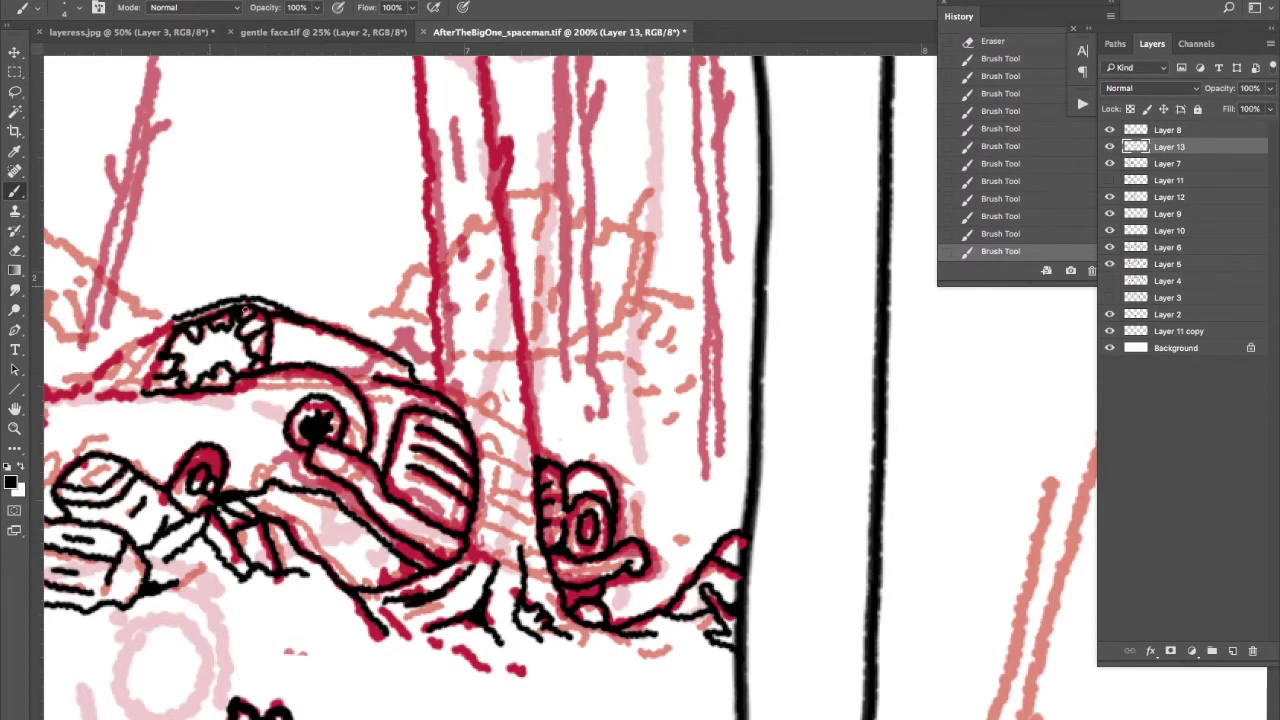
{"action": "left_click_drag", "start_coordinate": [346, 380], "coordinate": [378, 374]}
Ink the windshield, the roof arc and the car's front line
{"action": "mouse_move", "coordinate": [136, 383]}
{"action": "left_mouse_down"}
{"action": "mouse_move", "coordinate": [418, 436]}
{"action": "mouse_move", "coordinate": [416, 395]}
{"action": "left_mouse_up"}
{"action": "left_click_drag", "start_coordinate": [436, 376], "coordinate": [460, 364]}
{"action": "left_click_drag", "start_coordinate": [328, 446], "coordinate": [446, 368]}
{"action": "left_click_drag", "start_coordinate": [318, 438], "coordinate": [304, 506]}
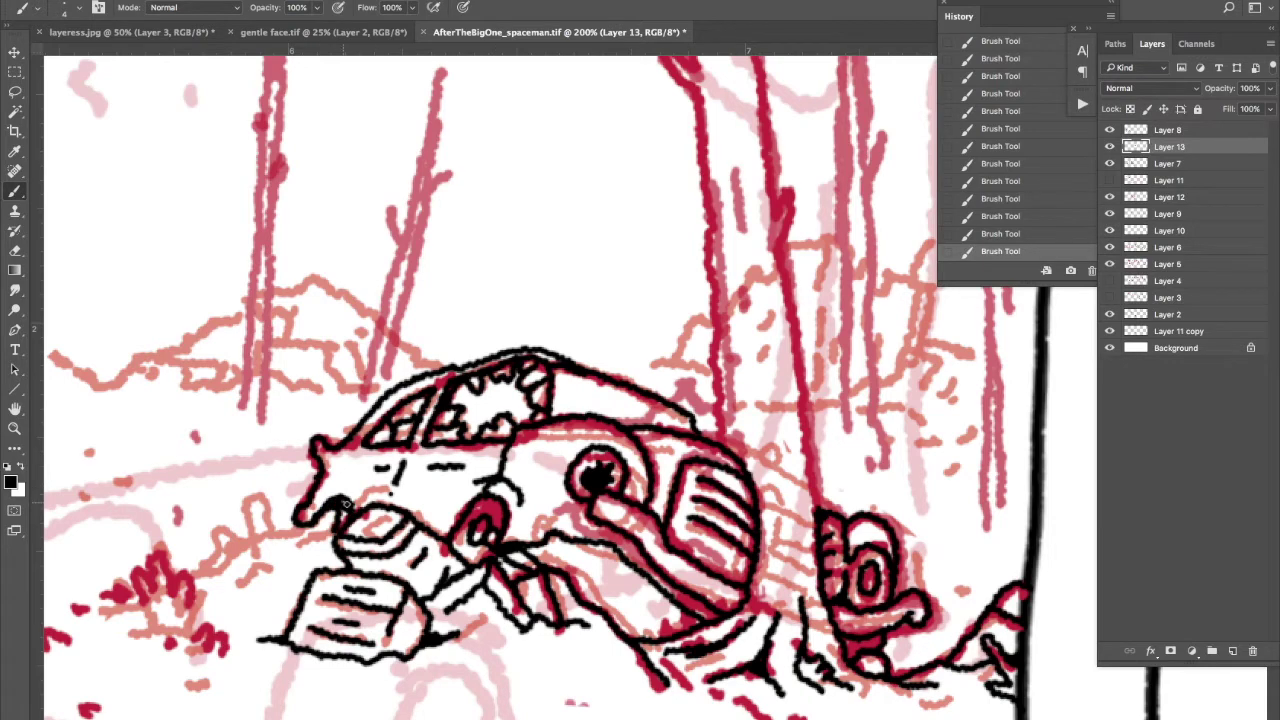
{"action": "left_click_drag", "start_coordinate": [345, 505], "coordinate": [360, 382]}
Ink strokes left of the car and zigzag grass around it
{"action": "mouse_move", "coordinate": [290, 410]}
{"action": "left_mouse_down"}
{"action": "mouse_move", "coordinate": [200, 450]}
{"action": "mouse_move", "coordinate": [220, 446]}
{"action": "left_mouse_up"}
{"action": "left_click_drag", "start_coordinate": [250, 470], "coordinate": [420, 455]}
{"action": "left_click_drag", "start_coordinate": [350, 426], "coordinate": [262, 466]}
{"action": "left_click_drag", "start_coordinate": [376, 494], "coordinate": [414, 478]}
Ink the first tree trunks and branch above the car, plus a small trunk with its base mound
{"action": "scroll", "coordinate": [198, 457], "scroll_direction": "up", "scroll_amount": 6}
{"action": "mouse_move", "coordinate": [365, 600]}
{"action": "left_mouse_down"}
{"action": "mouse_move", "coordinate": [410, 160]}
{"action": "mouse_move", "coordinate": [385, 598]}
{"action": "left_mouse_up"}
{"action": "left_click_drag", "start_coordinate": [488, 592], "coordinate": [565, 240]}
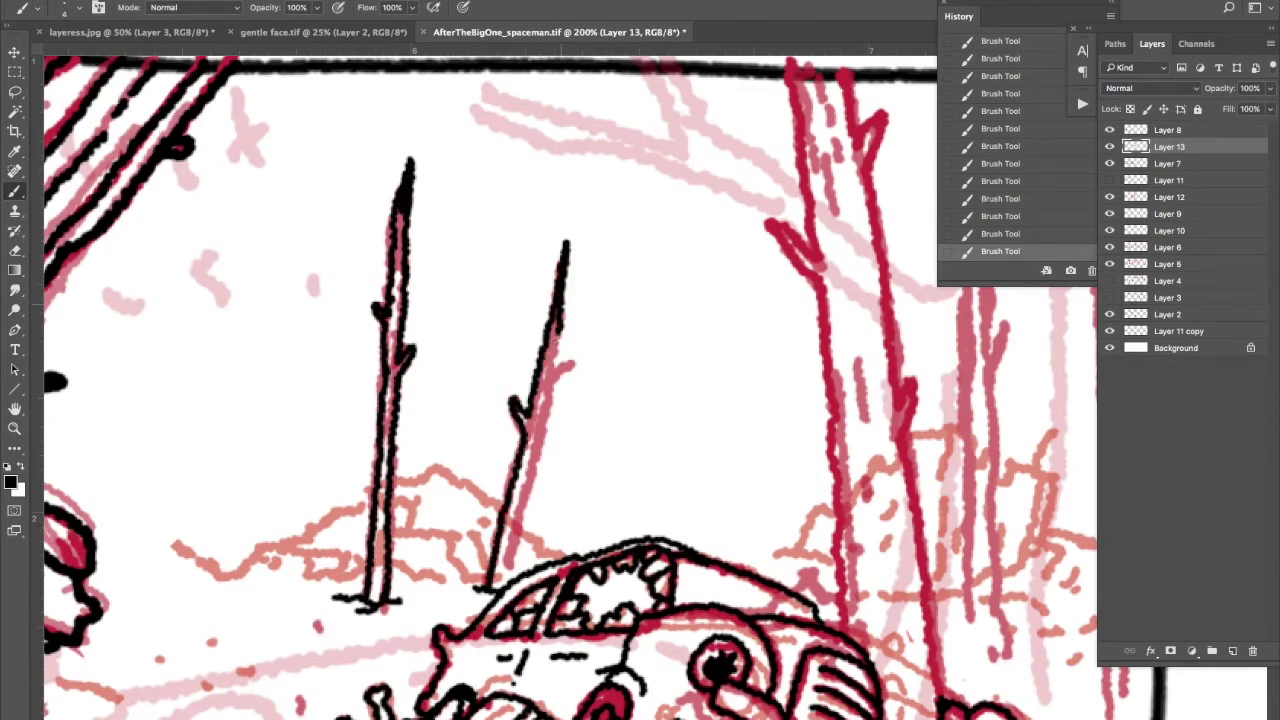
{"action": "left_click_drag", "start_coordinate": [578, 354], "coordinate": [496, 590]}
{"action": "left_click_drag", "start_coordinate": [565, 238], "coordinate": [558, 266]}
{"action": "left_click_drag", "start_coordinate": [390, 535], "coordinate": [476, 580]}
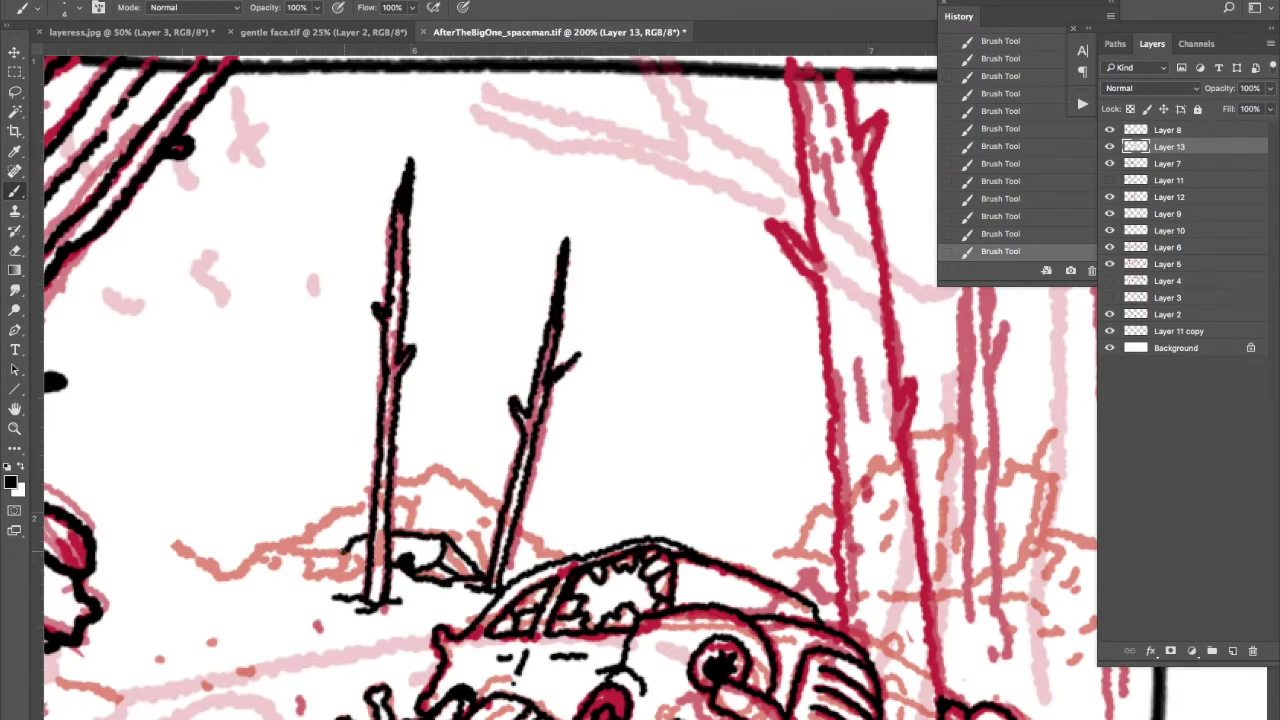
{"action": "mouse_move", "coordinate": [428, 486]}
{"action": "left_mouse_down"}
{"action": "mouse_move", "coordinate": [434, 392]}
{"action": "mouse_move", "coordinate": [495, 530]}
{"action": "left_mouse_up"}
{"action": "left_click_drag", "start_coordinate": [450, 430], "coordinate": [432, 437]}
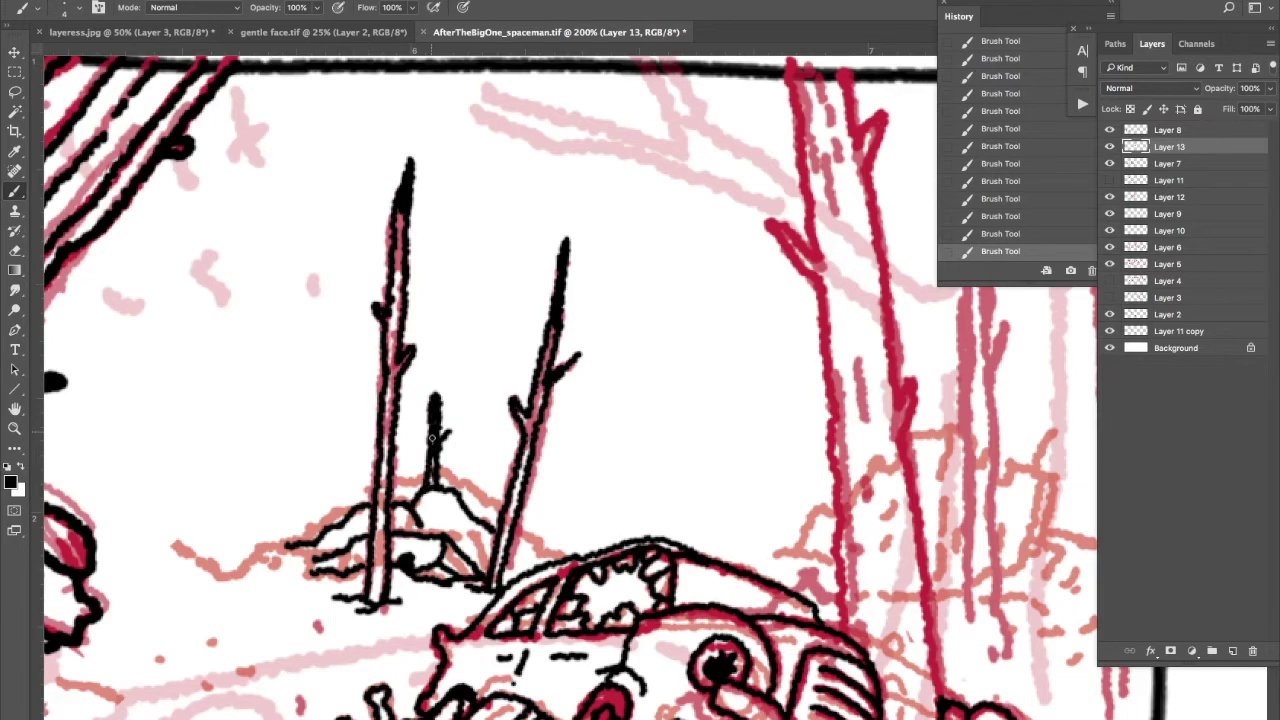
Trace both sides and the branches of the tall tree's trunk
{"action": "scroll", "coordinate": [490, 380], "scroll_direction": "down", "scroll_amount": 4}
{"action": "scroll", "coordinate": [490, 380], "scroll_direction": "right", "scroll_amount": 5}
{"action": "scroll", "coordinate": [490, 380], "scroll_direction": "up", "scroll_amount": 6}
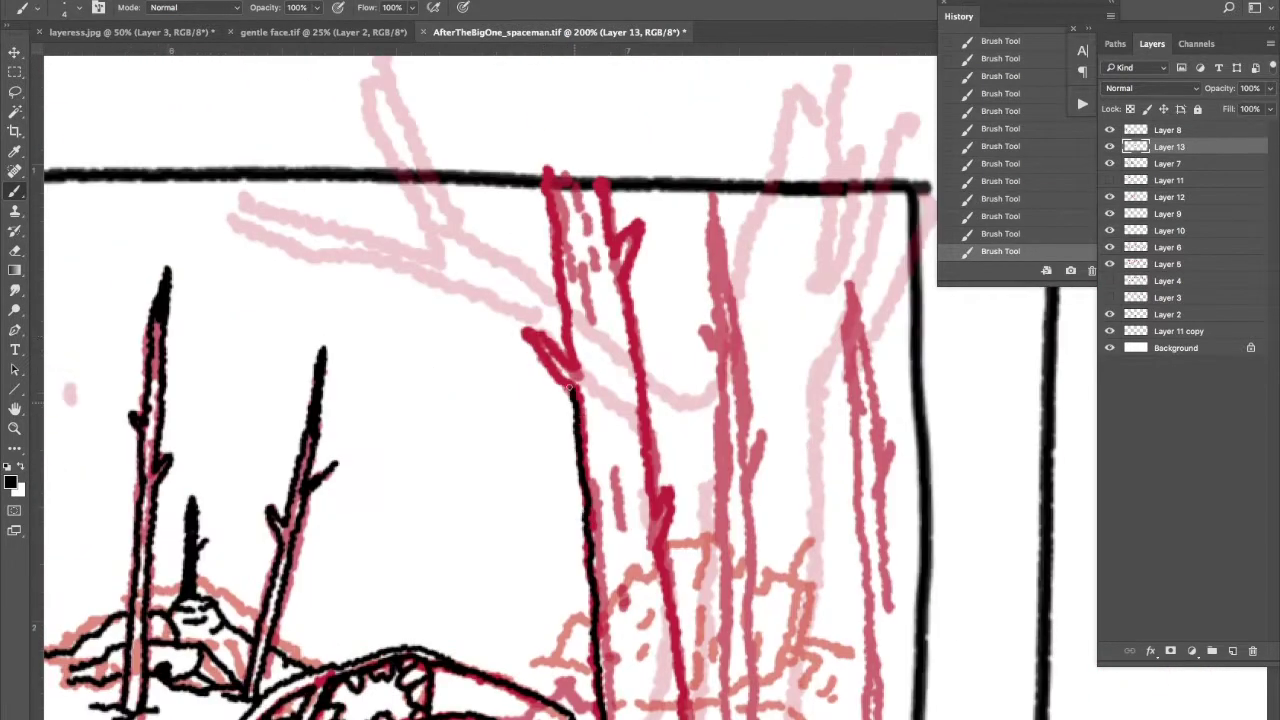
{"action": "left_click_drag", "start_coordinate": [545, 172], "coordinate": [580, 380]}
{"action": "left_click_drag", "start_coordinate": [520, 330], "coordinate": [588, 376]}
{"action": "left_click_drag", "start_coordinate": [600, 178], "coordinate": [665, 540]}
{"action": "left_click_drag", "start_coordinate": [640, 222], "coordinate": [618, 262]}
{"action": "mouse_move", "coordinate": [600, 175]}
{"action": "left_mouse_down"}
{"action": "mouse_move", "coordinate": [580, 330]}
{"action": "mouse_move", "coordinate": [600, 530]}
{"action": "left_mouse_up"}
Add further strokes along the tall tree trunk
{"action": "scroll", "coordinate": [523, 394], "scroll_direction": "down", "scroll_amount": 4}
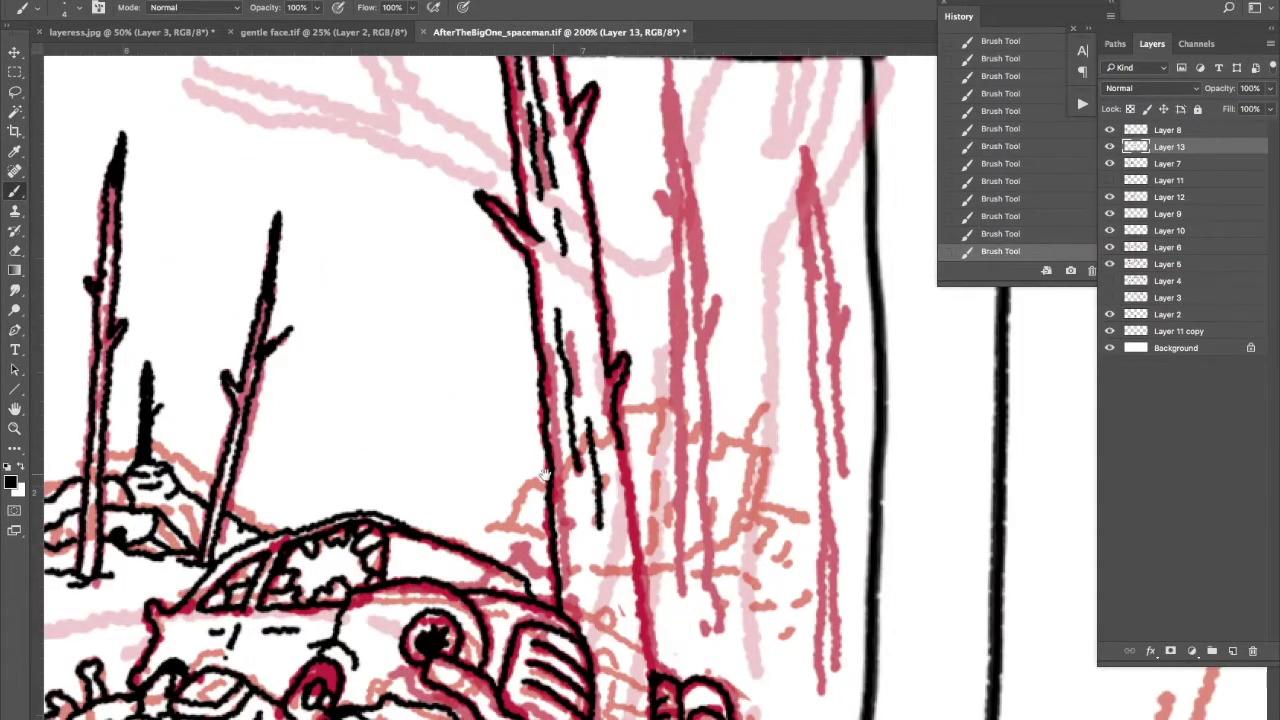
{"action": "scroll", "coordinate": [560, 420], "scroll_direction": "down", "scroll_amount": 4}
{"action": "mouse_move", "coordinate": [505, 290]}
{"action": "left_mouse_down"}
{"action": "mouse_move", "coordinate": [535, 500]}
{"action": "mouse_move", "coordinate": [505, 430]}
{"action": "left_mouse_up"}
{"action": "scroll", "coordinate": [494, 331], "scroll_direction": "down", "scroll_amount": 2}
{"action": "left_click_drag", "start_coordinate": [478, 328], "coordinate": [492, 446]}
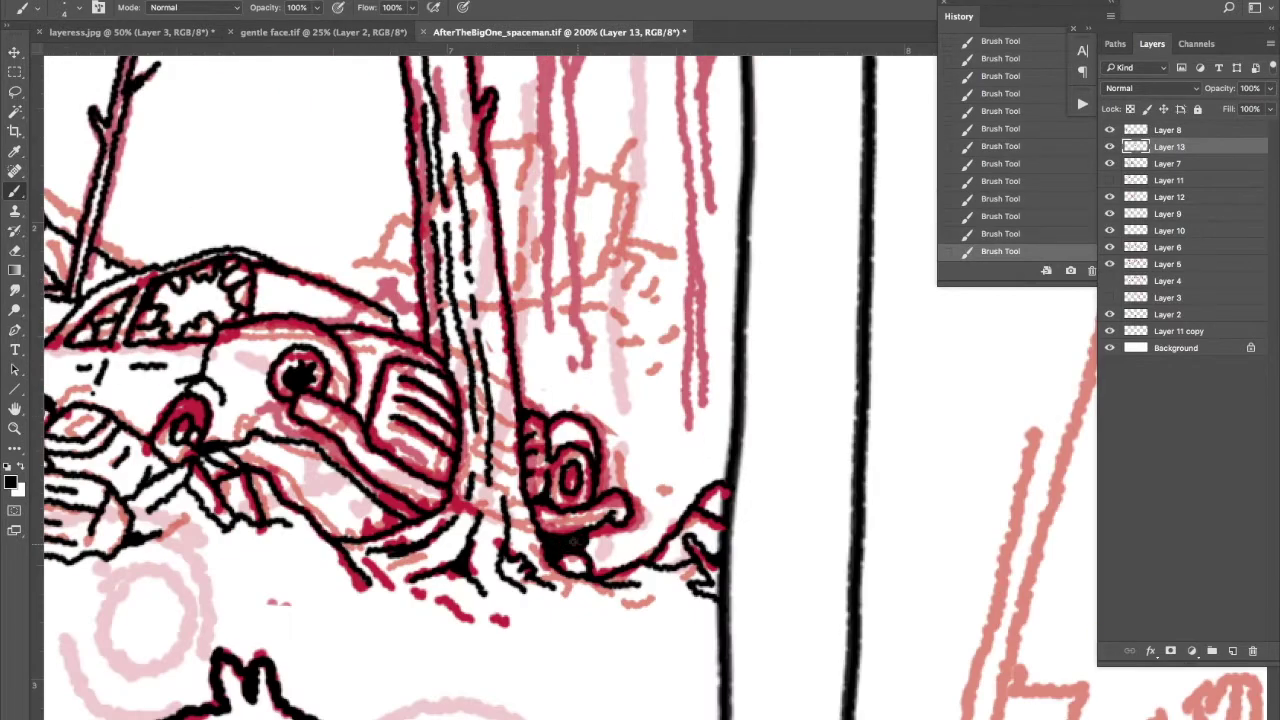
{"action": "scroll", "coordinate": [504, 289], "scroll_direction": "up", "scroll_amount": 6}
{"action": "scroll", "coordinate": [476, 318], "scroll_direction": "down", "scroll_amount": 4}
{"action": "scroll", "coordinate": [476, 318], "scroll_direction": "right", "scroll_amount": 2}
Ink the second pink tree trunk and its branches in black
{"action": "left_click_drag", "start_coordinate": [502, 220], "coordinate": [506, 450]}
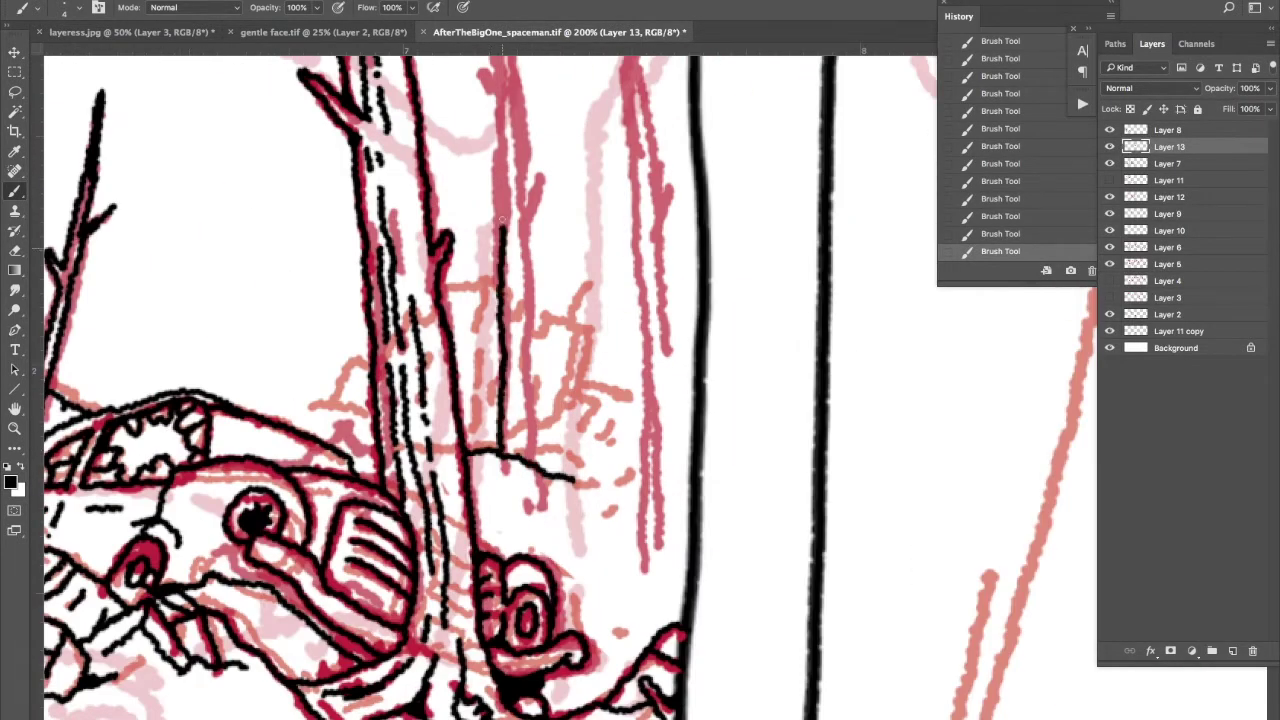
{"action": "scroll", "coordinate": [530, 400], "scroll_direction": "up", "scroll_amount": 6}
{"action": "mouse_move", "coordinate": [526, 195]}
{"action": "left_mouse_down"}
{"action": "mouse_move", "coordinate": [530, 460]}
{"action": "mouse_move", "coordinate": [540, 420]}
{"action": "left_mouse_up"}
{"action": "left_click_drag", "start_coordinate": [530, 185], "coordinate": [548, 372]}
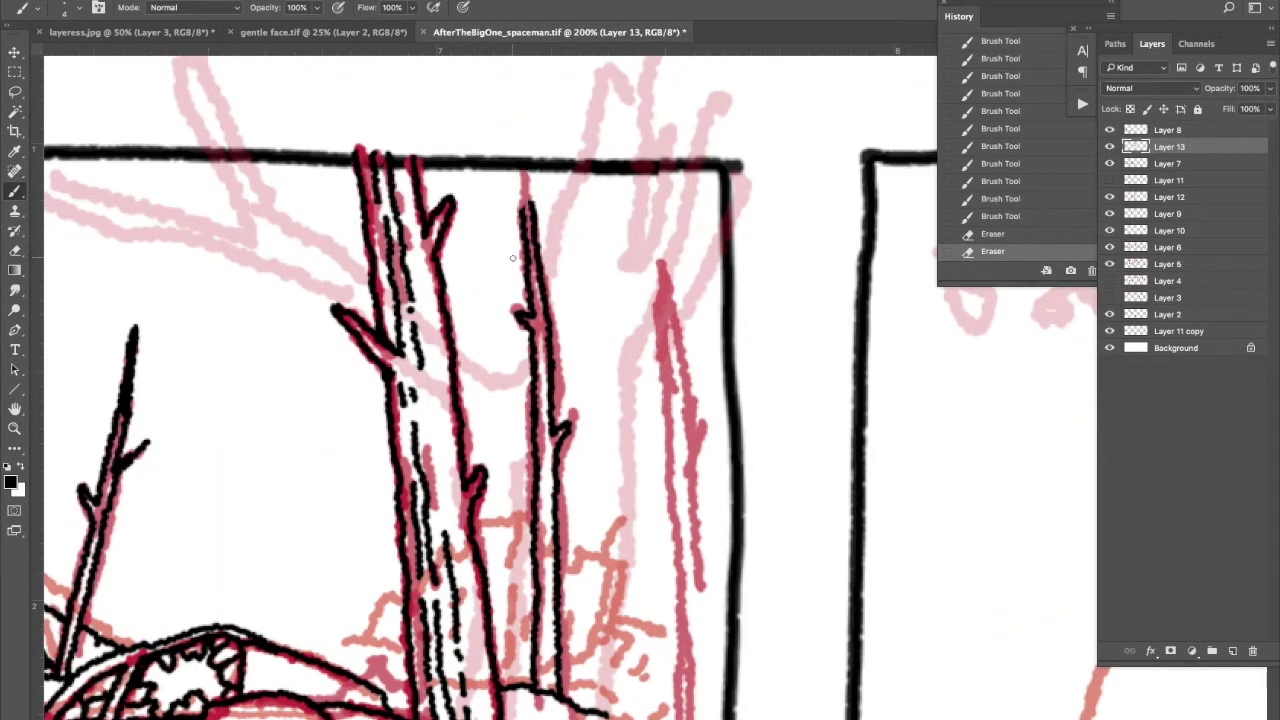
{"action": "scroll", "coordinate": [512, 258], "scroll_direction": "down", "scroll_amount": 4}
{"action": "scroll", "coordinate": [512, 258], "scroll_direction": "up", "scroll_amount": 3}
Ink the third tree's trunk edges, branch marks and full outline
{"action": "left_click_drag", "start_coordinate": [598, 195], "coordinate": [612, 460]}
{"action": "left_click_drag", "start_coordinate": [605, 178], "coordinate": [655, 375]}
{"action": "left_click_drag", "start_coordinate": [606, 200], "coordinate": [614, 228]}
{"action": "left_click_drag", "start_coordinate": [625, 368], "coordinate": [650, 432]}
{"action": "left_click_drag", "start_coordinate": [610, 246], "coordinate": [618, 266]}
{"action": "left_click_drag", "start_coordinate": [630, 416], "coordinate": [652, 715]}
{"action": "left_click_drag", "start_coordinate": [604, 176], "coordinate": [598, 212]}
{"action": "scroll", "coordinate": [365, 380], "scroll_direction": "down", "scroll_amount": 4}
{"action": "scroll", "coordinate": [365, 380], "scroll_direction": "right", "scroll_amount": 1}
{"action": "left_click_drag", "start_coordinate": [490, 472], "coordinate": [530, 496]}
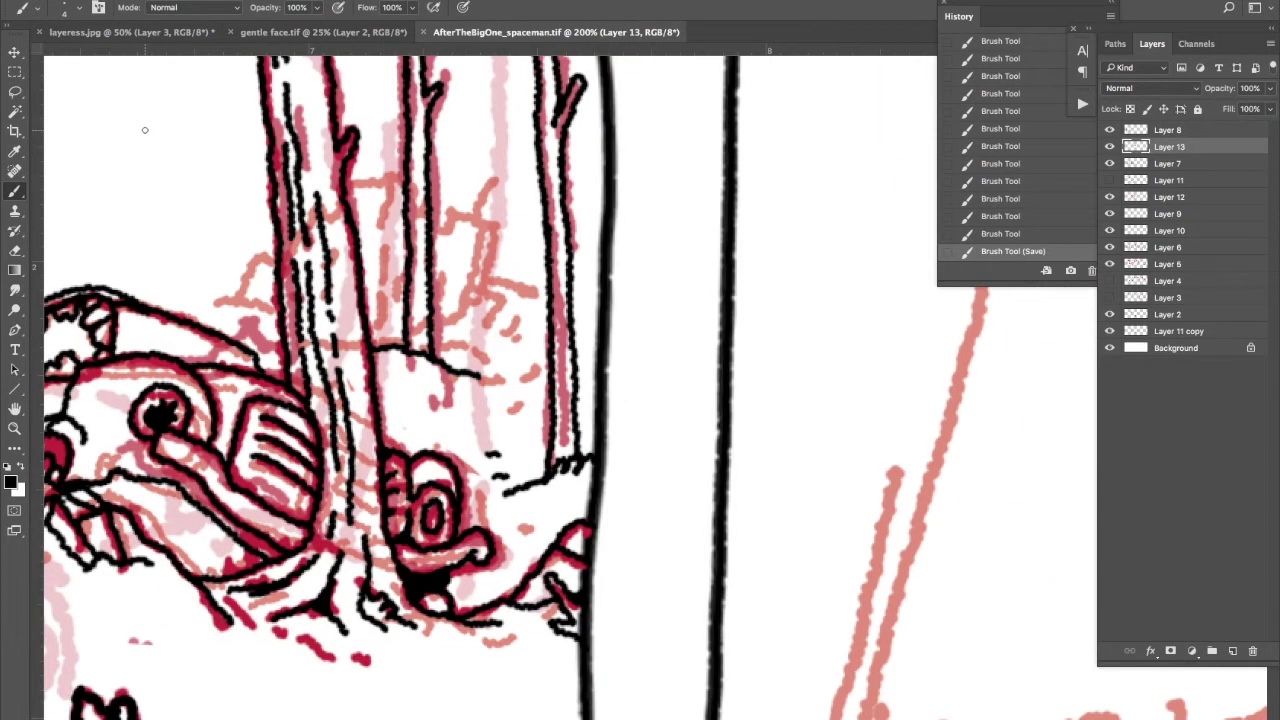
{"action": "scroll", "coordinate": [144, 130], "scroll_direction": "left", "scroll_amount": 4}
{"action": "left_click_drag", "start_coordinate": [500, 455], "coordinate": [294, 452]}
{"action": "scroll", "coordinate": [400, 400], "scroll_direction": "left", "scroll_amount": 1}
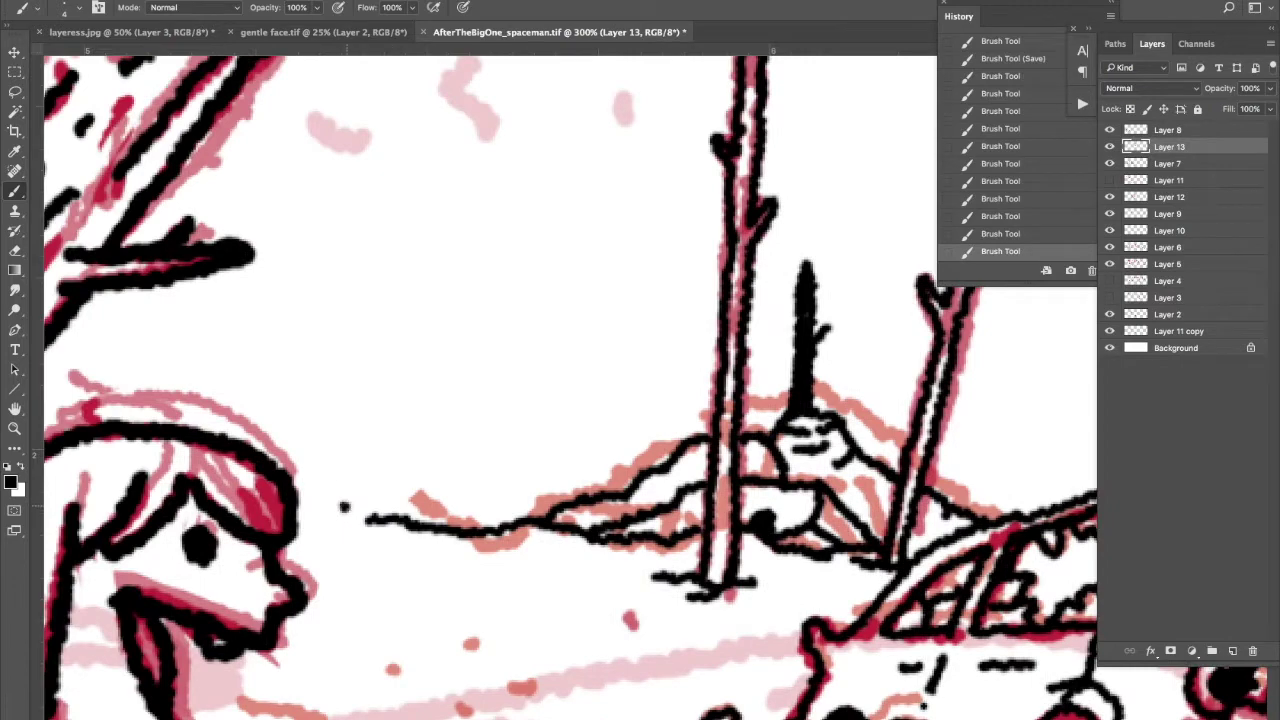
Zoom out to check the whole panel, then zoom back in on the trees and return to the Brush
{"action": "key", "text": "z"}
{"action": "left_click", "coordinate": [352, 432], "text": "alt"}
{"action": "left_click", "coordinate": [352, 432], "text": "alt"}
{"action": "left_click", "coordinate": [278, 480]}
{"action": "left_click", "coordinate": [278, 480]}
{"action": "key", "text": "b"}
Ink a post, box shape, fence line and ground lines between the tree trunks
{"action": "scroll", "coordinate": [560, 380], "scroll_direction": "right", "scroll_amount": 6}
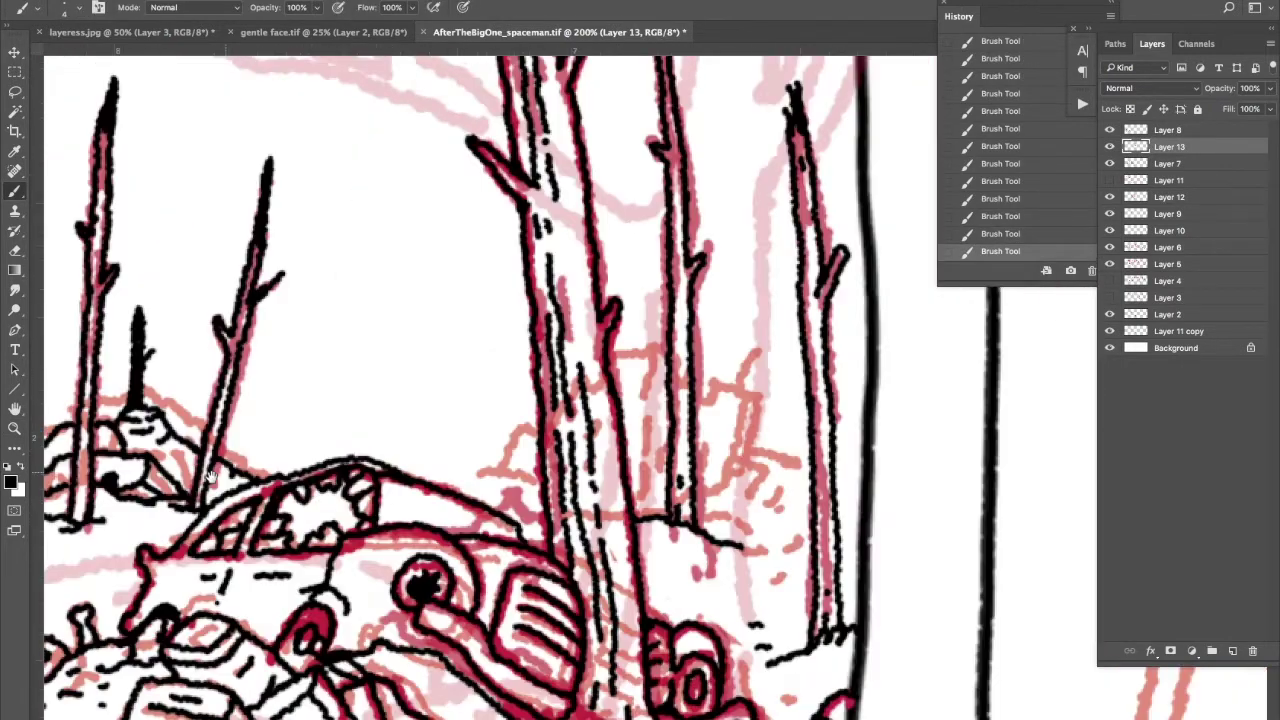
{"action": "left_click_drag", "start_coordinate": [482, 366], "coordinate": [524, 500]}
{"action": "mouse_move", "coordinate": [580, 402]}
{"action": "left_mouse_down"}
{"action": "mouse_move", "coordinate": [628, 470]}
{"action": "mouse_move", "coordinate": [572, 518]}
{"action": "left_mouse_up"}
{"action": "left_click_drag", "start_coordinate": [632, 444], "coordinate": [738, 458]}
{"action": "left_click_drag", "start_coordinate": [580, 410], "coordinate": [636, 362]}
{"action": "left_click_drag", "start_coordinate": [610, 476], "coordinate": [662, 512]}
{"action": "left_click_drag", "start_coordinate": [614, 522], "coordinate": [590, 544]}
{"action": "left_click_drag", "start_coordinate": [614, 538], "coordinate": [684, 562]}
Zoom out to review the inked comic panels
{"action": "key", "text": "z"}
{"action": "left_click", "coordinate": [415, 358], "text": "alt"}
{"action": "left_click", "coordinate": [407, 492]}
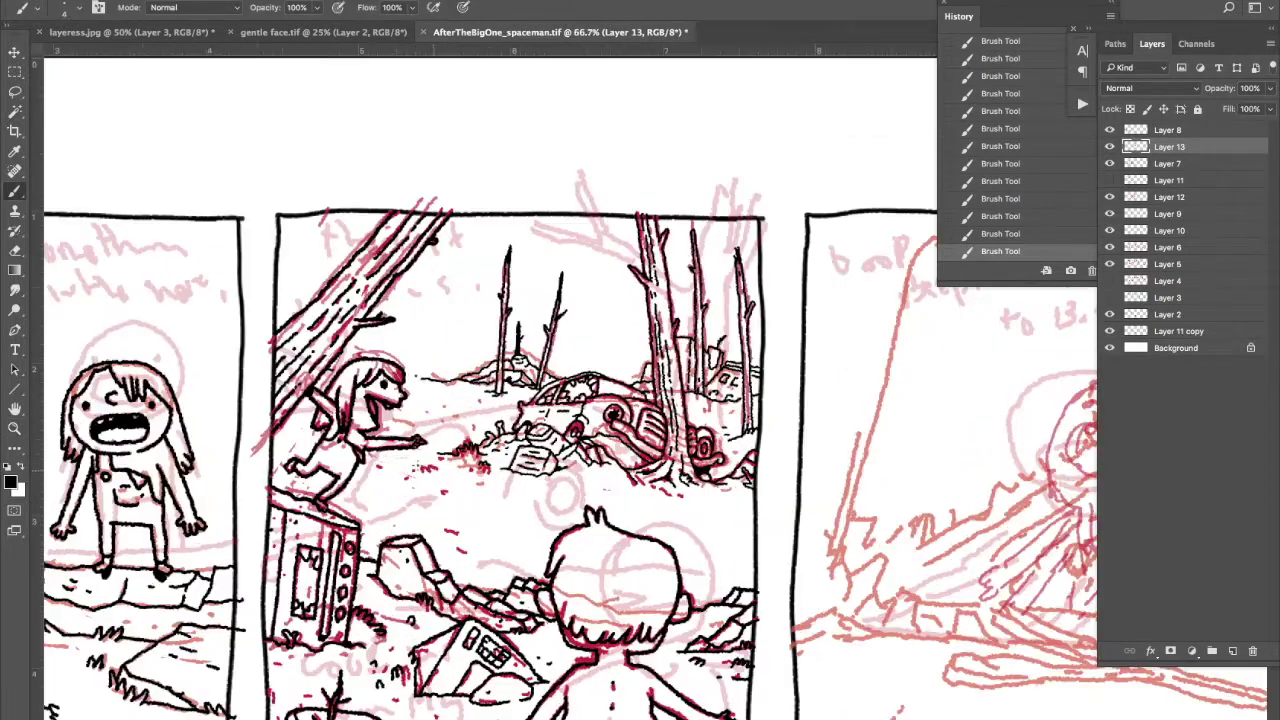
{"action": "scroll", "coordinate": [407, 492], "scroll_direction": "right", "scroll_amount": 1}
Sketch two red vertical trees in the second panel
{"action": "key", "text": "i"}
{"action": "key", "text": "b"}
{"action": "left_click_drag", "start_coordinate": [402, 252], "coordinate": [404, 346]}
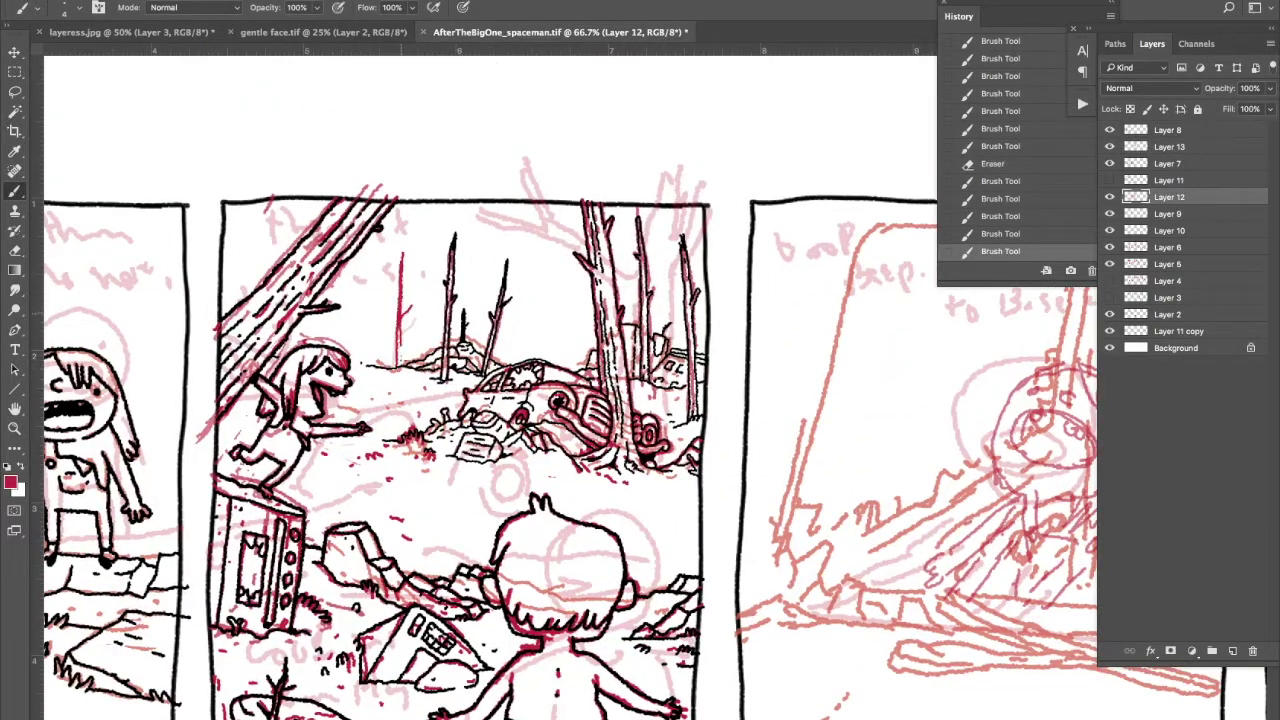
{"action": "left_click_drag", "start_coordinate": [372, 272], "coordinate": [374, 370]}
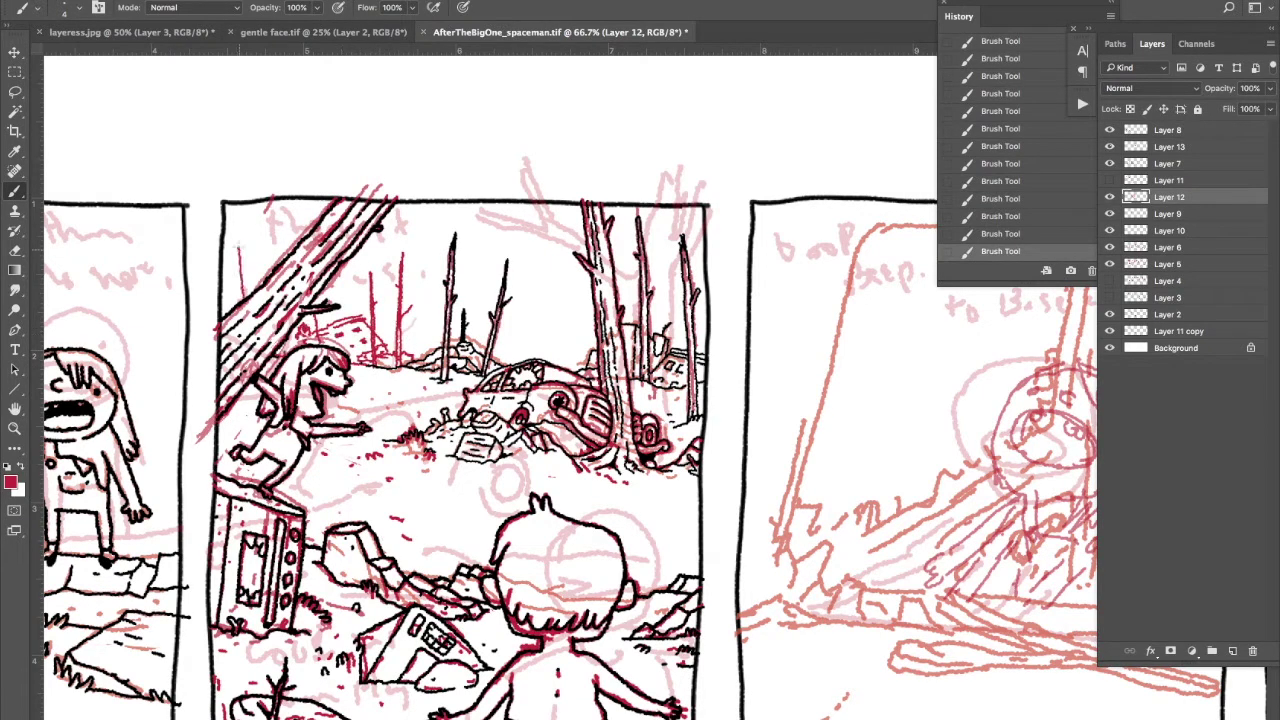
Redraw the third panel's window frame left edge, bottom and inner contour in red
{"action": "key", "text": "shift+Tab"}
{"action": "key", "text": "shift+Tab"}
{"action": "left_click_drag", "start_coordinate": [759, 103], "coordinate": [766, 103]}
{"action": "left_click_drag", "start_coordinate": [791, 104], "coordinate": [473, 94]}
{"action": "left_click_drag", "start_coordinate": [460, 540], "coordinate": [490, 420]}
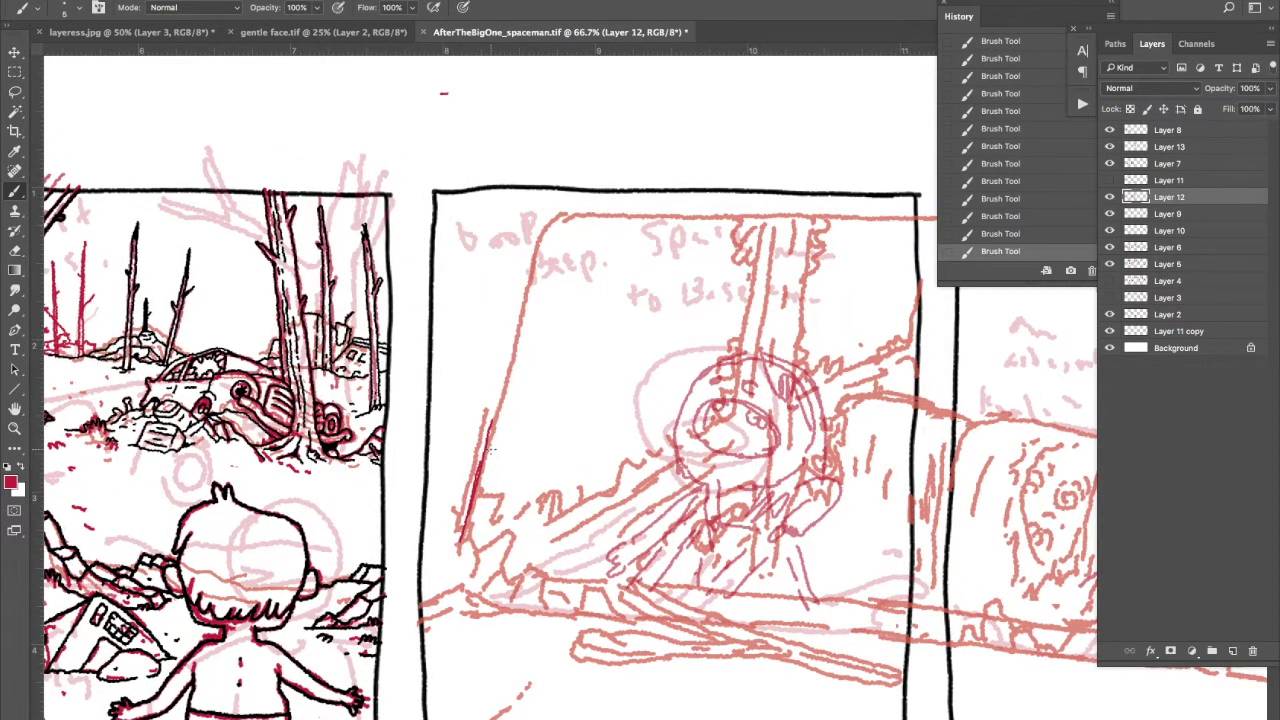
{"action": "left_click_drag", "start_coordinate": [620, 213], "coordinate": [460, 500]}
{"action": "mouse_move", "coordinate": [575, 197]}
{"action": "left_mouse_down"}
{"action": "mouse_move", "coordinate": [416, 600]}
{"action": "mouse_move", "coordinate": [555, 630]}
{"action": "left_mouse_up"}
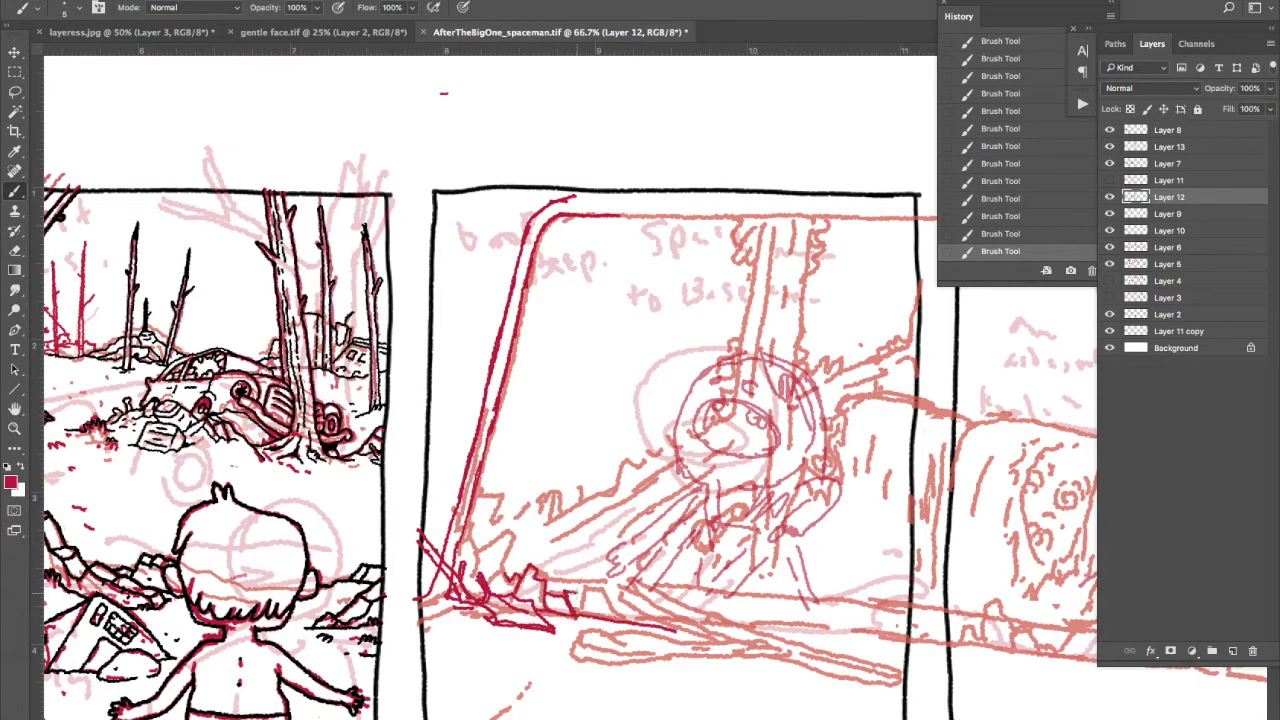
{"action": "left_click_drag", "start_coordinate": [576, 215], "coordinate": [487, 460]}
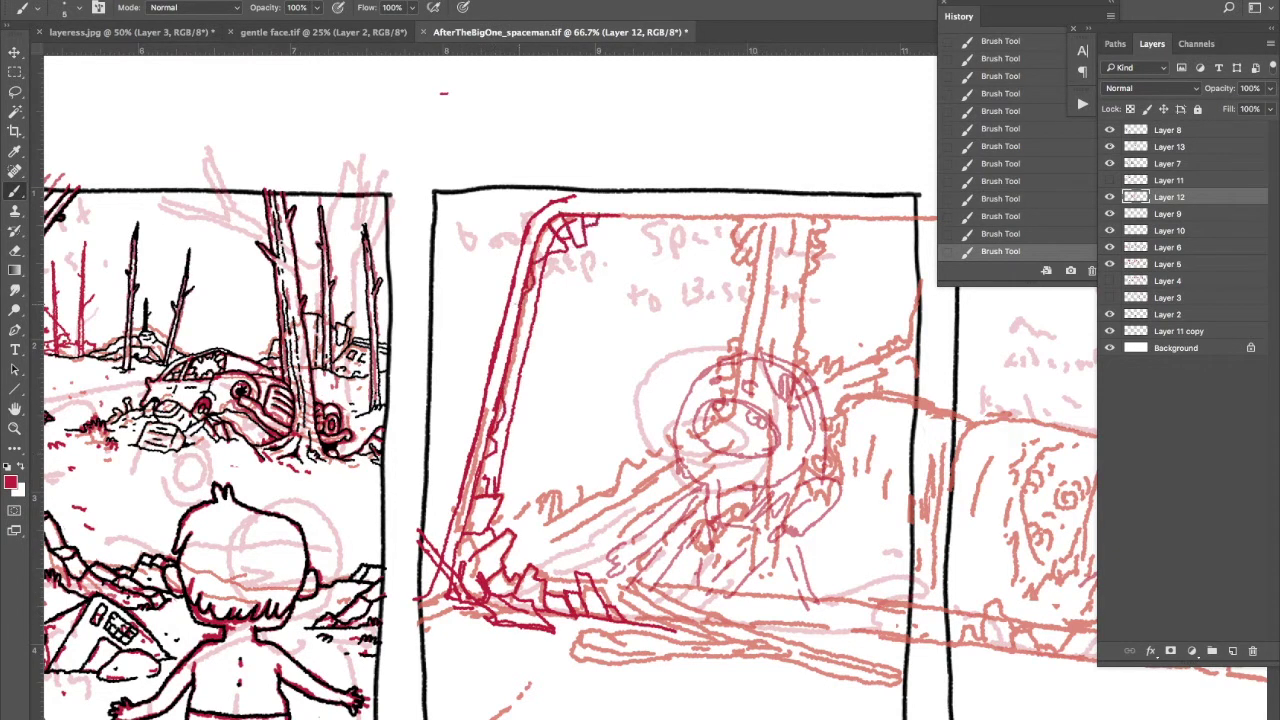
Sketch the helmeted head with open mouth, tongue, eyes and neck line
{"action": "scroll", "coordinate": [553, 388], "scroll_direction": "down", "scroll_amount": 5}
{"action": "scroll", "coordinate": [553, 388], "scroll_direction": "right", "scroll_amount": 3}
{"action": "mouse_move", "coordinate": [598, 366]}
{"action": "left_mouse_down"}
{"action": "mouse_move", "coordinate": [560, 372]}
{"action": "mouse_move", "coordinate": [560, 354]}
{"action": "left_mouse_up"}
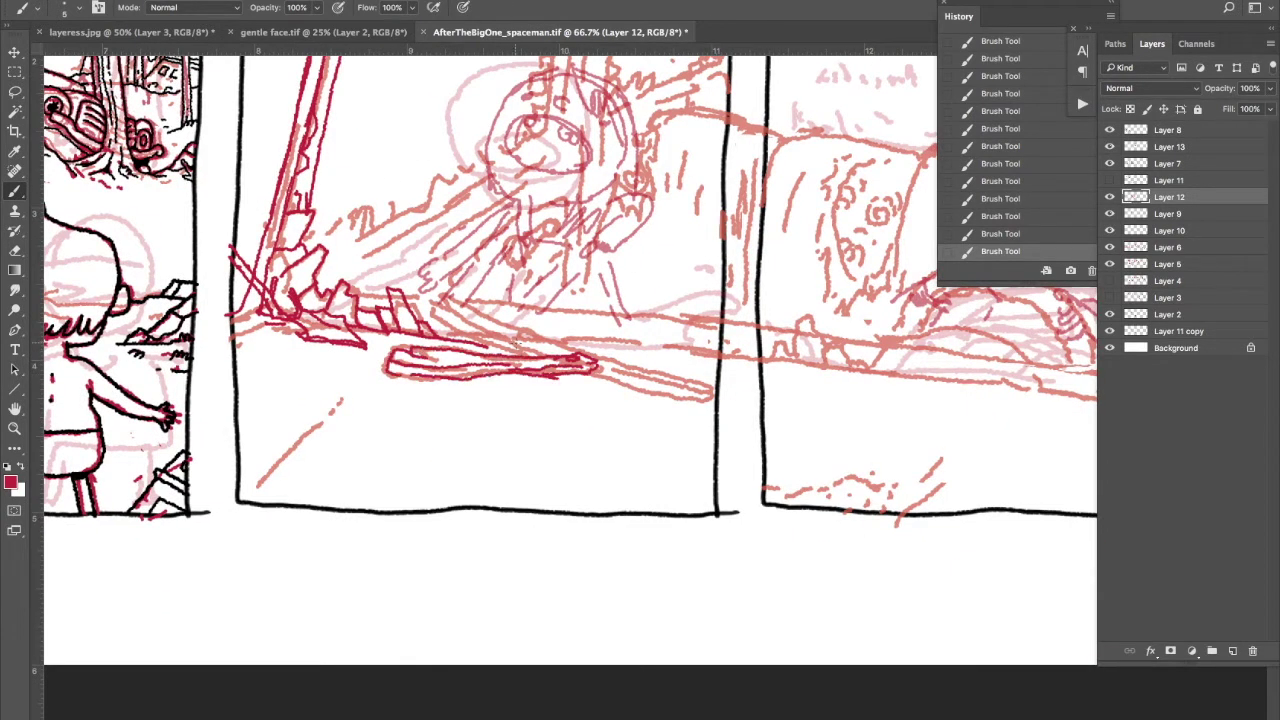
{"action": "scroll", "coordinate": [560, 360], "scroll_direction": "up", "scroll_amount": 5}
{"action": "scroll", "coordinate": [560, 360], "scroll_direction": "left", "scroll_amount": 2}
{"action": "left_click_drag", "start_coordinate": [586, 280], "coordinate": [572, 404]}
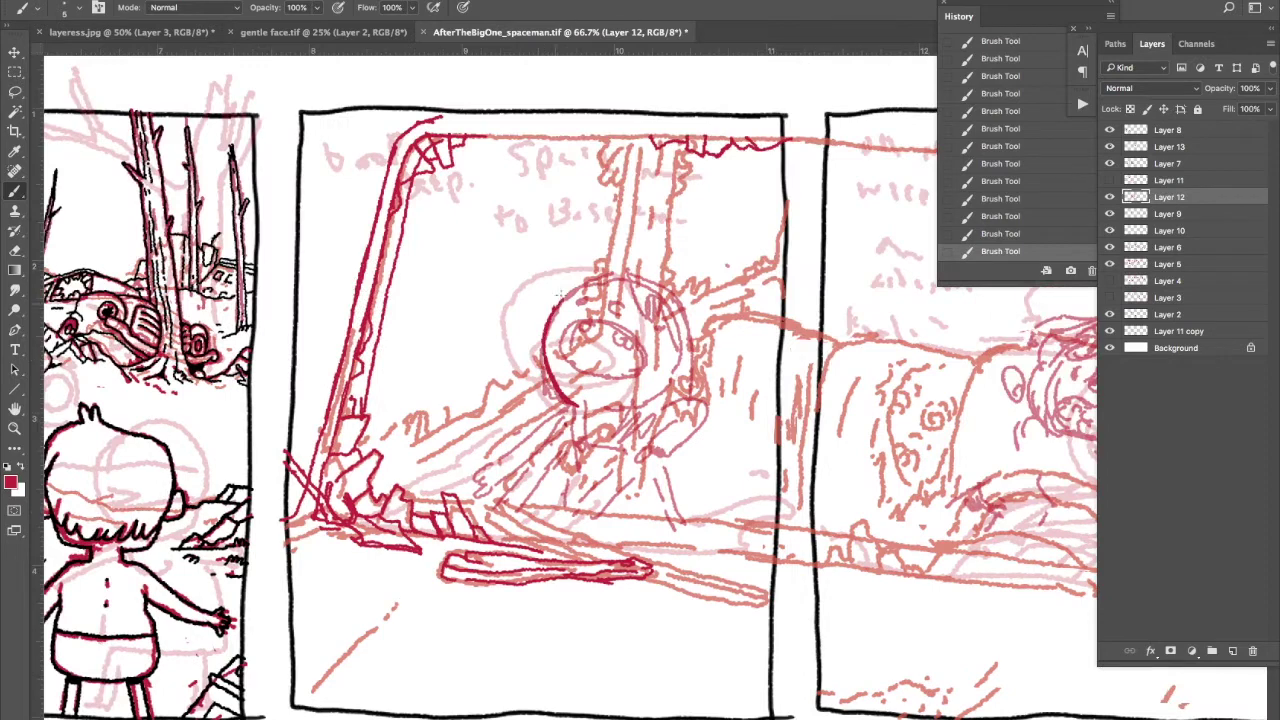
{"action": "left_click_drag", "start_coordinate": [586, 276], "coordinate": [600, 408]}
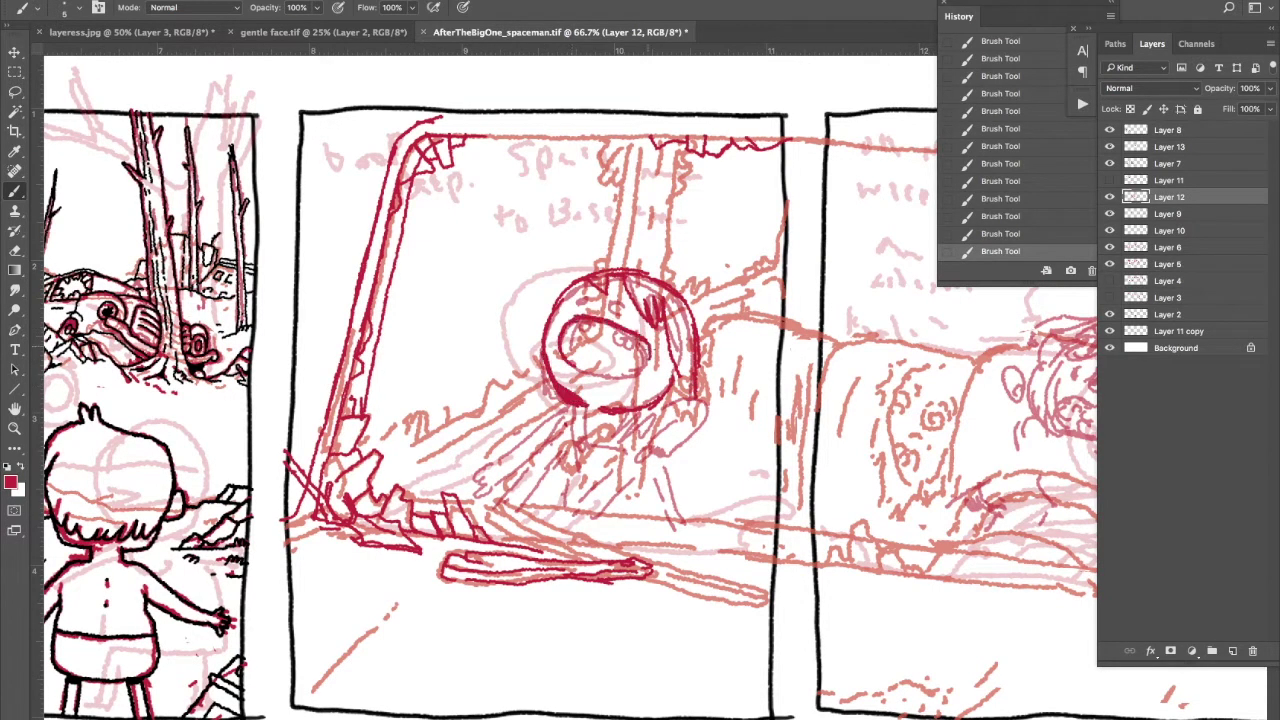
{"action": "left_click_drag", "start_coordinate": [562, 350], "coordinate": [652, 356]}
{"action": "left_click_drag", "start_coordinate": [578, 324], "coordinate": [592, 332]}
{"action": "mouse_move", "coordinate": [614, 332]}
{"action": "left_mouse_down"}
{"action": "mouse_move", "coordinate": [638, 340]}
{"action": "mouse_move", "coordinate": [640, 368]}
{"action": "left_mouse_up"}
{"action": "left_click_drag", "start_coordinate": [572, 405], "coordinate": [626, 450]}
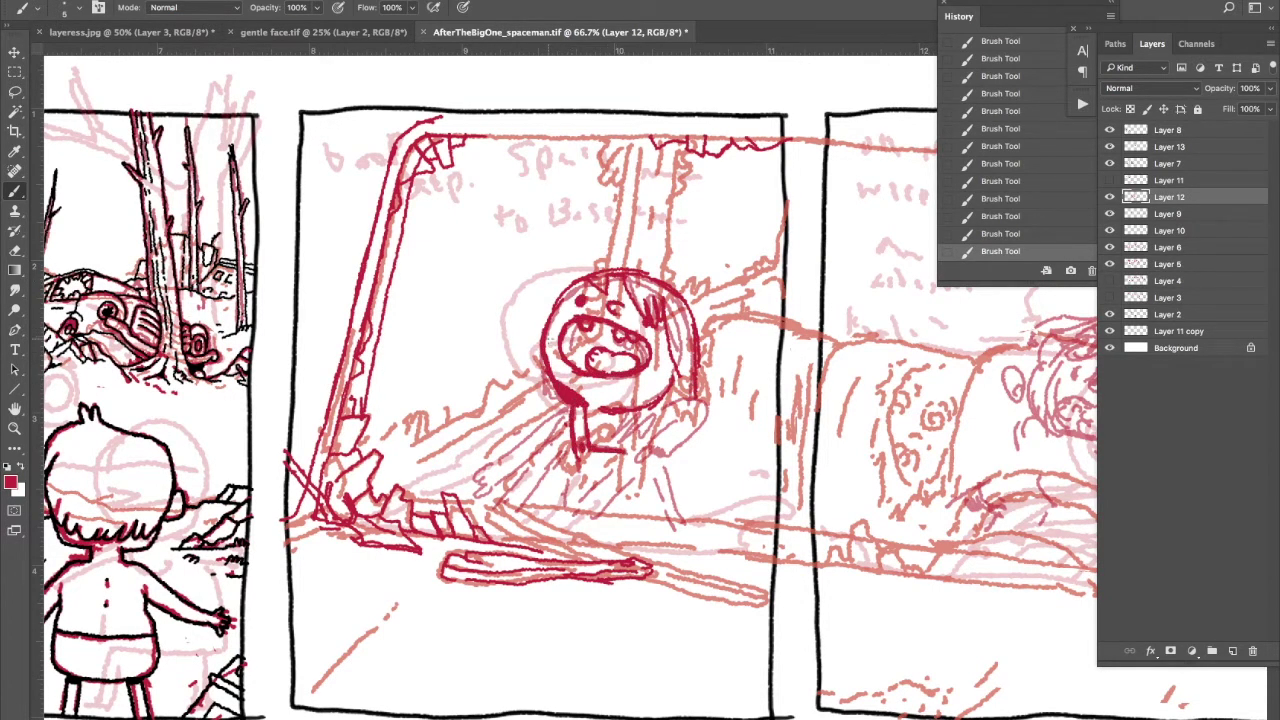
Rework the figure's arm, body and neck strokes
{"action": "key", "text": "ctrl+z"}
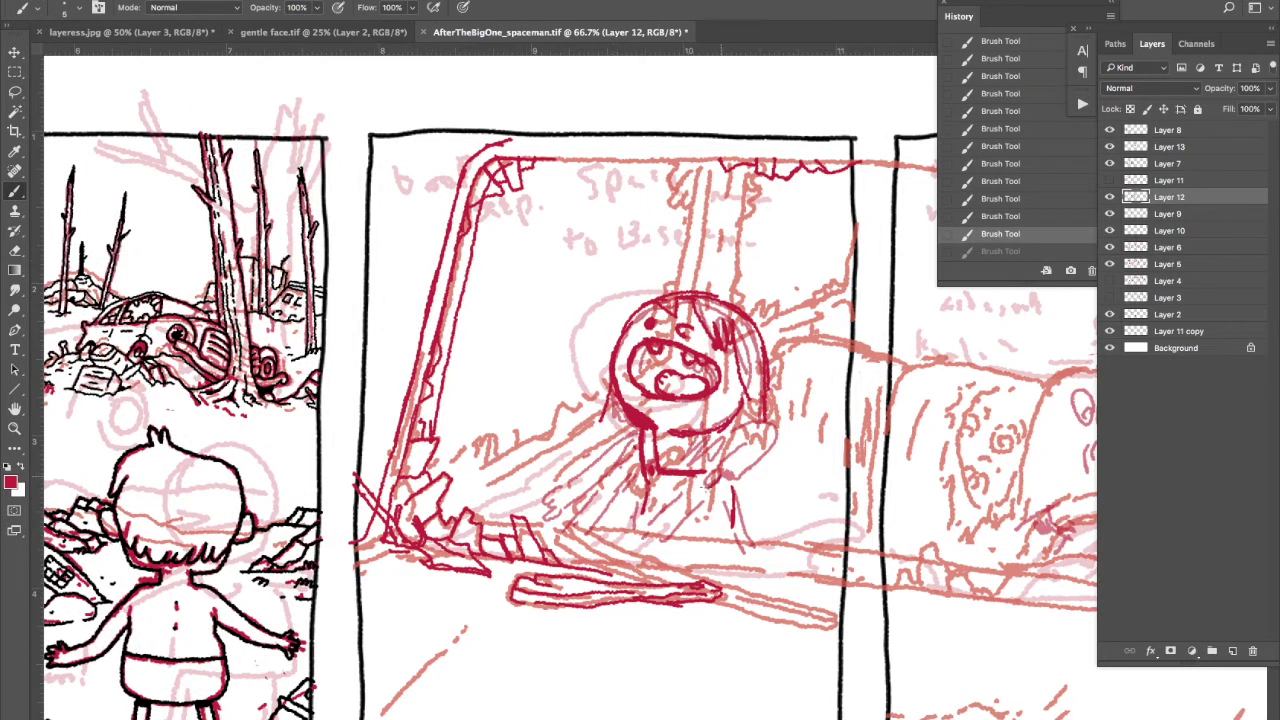
{"action": "left_click_drag", "start_coordinate": [770, 425], "coordinate": [645, 535]}
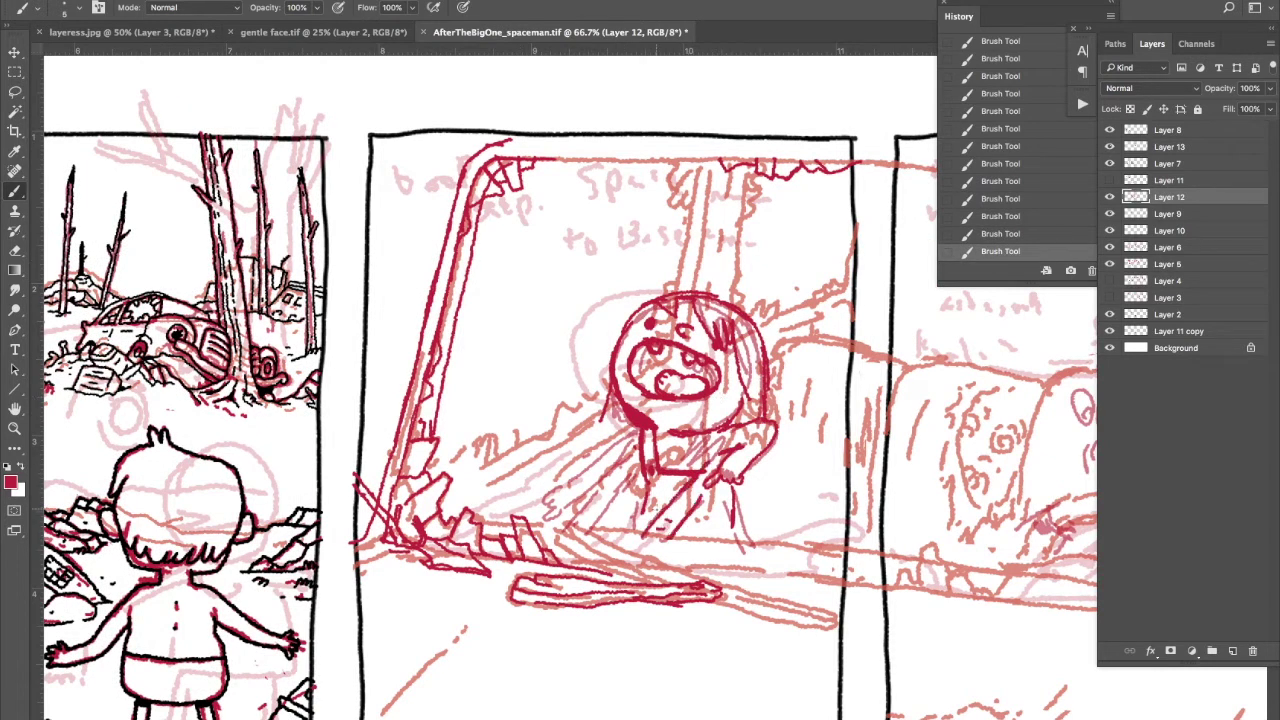
{"action": "left_click_drag", "start_coordinate": [620, 455], "coordinate": [545, 515]}
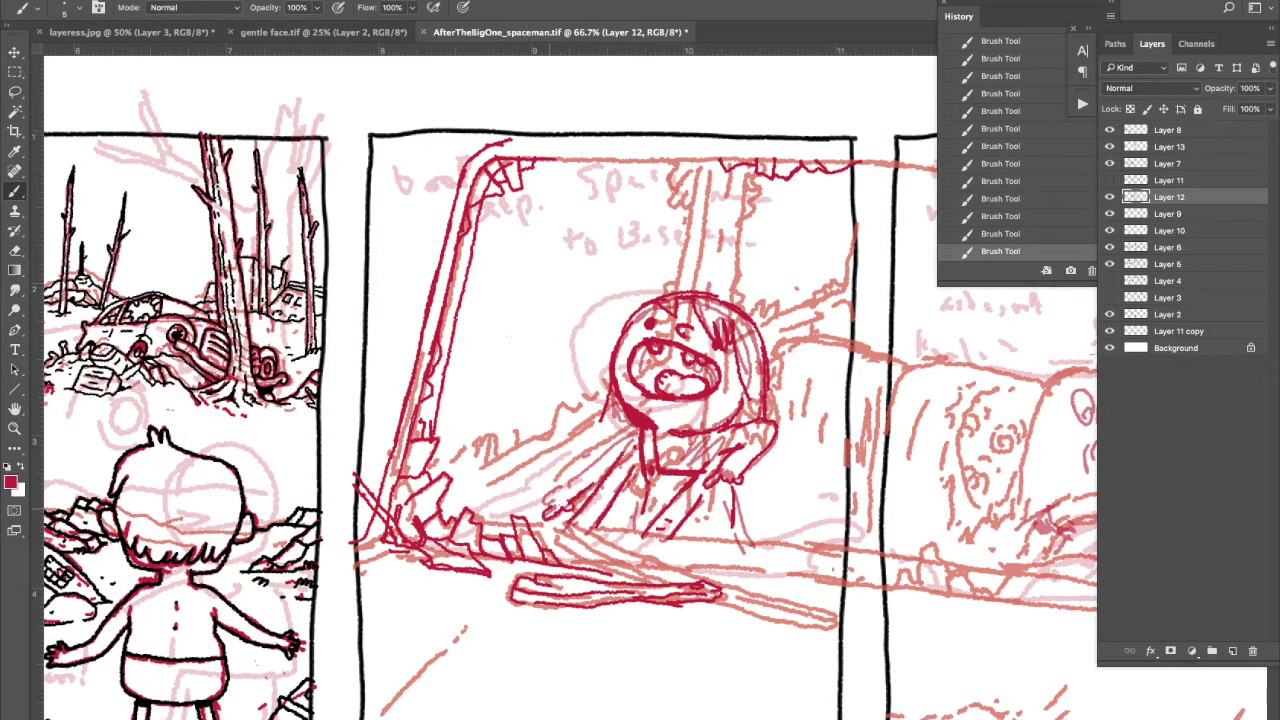
{"action": "left_click_drag", "start_coordinate": [708, 426], "coordinate": [694, 460]}
{"action": "left_click_drag", "start_coordinate": [742, 484], "coordinate": [718, 504]}
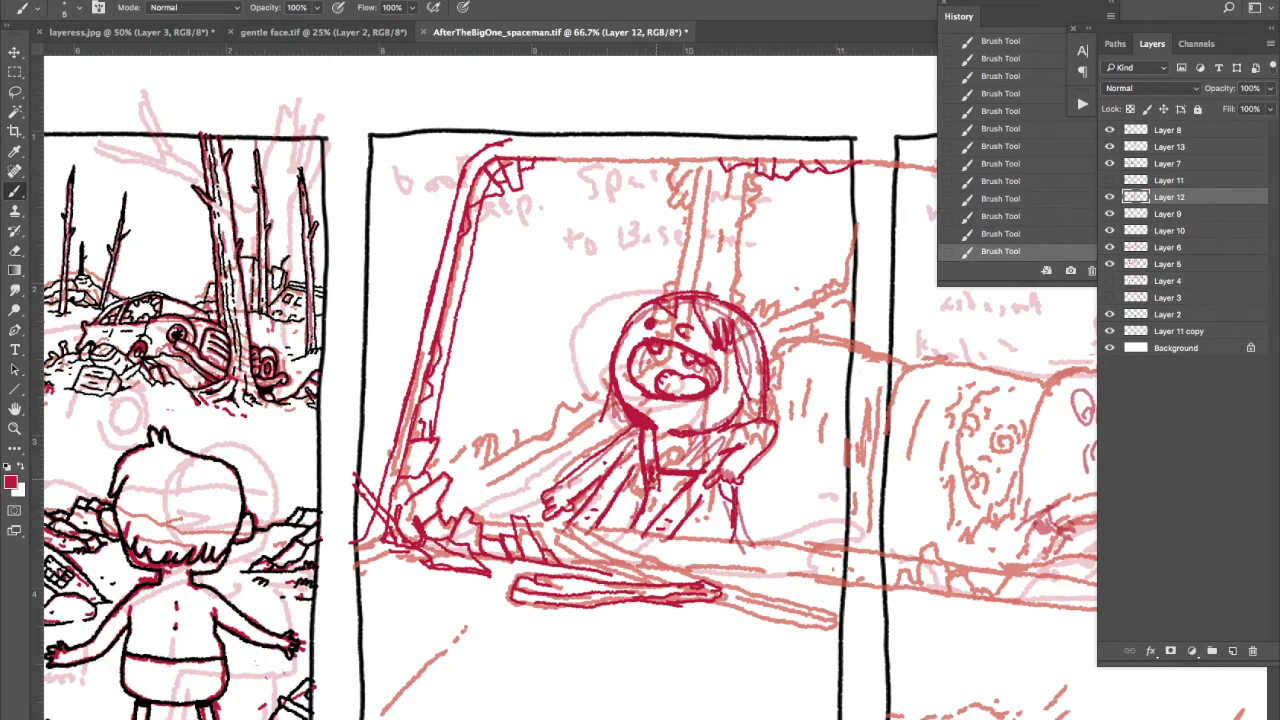
{"action": "key", "text": "ctrl+alt+z"}
{"action": "key", "text": "ctrl+alt+z"}
{"action": "key", "text": "ctrl+alt+z"}
{"action": "key", "text": "ctrl+alt+z"}
{"action": "key", "text": "ctrl+alt+z"}
{"action": "left_click_drag", "start_coordinate": [630, 470], "coordinate": [680, 404]}
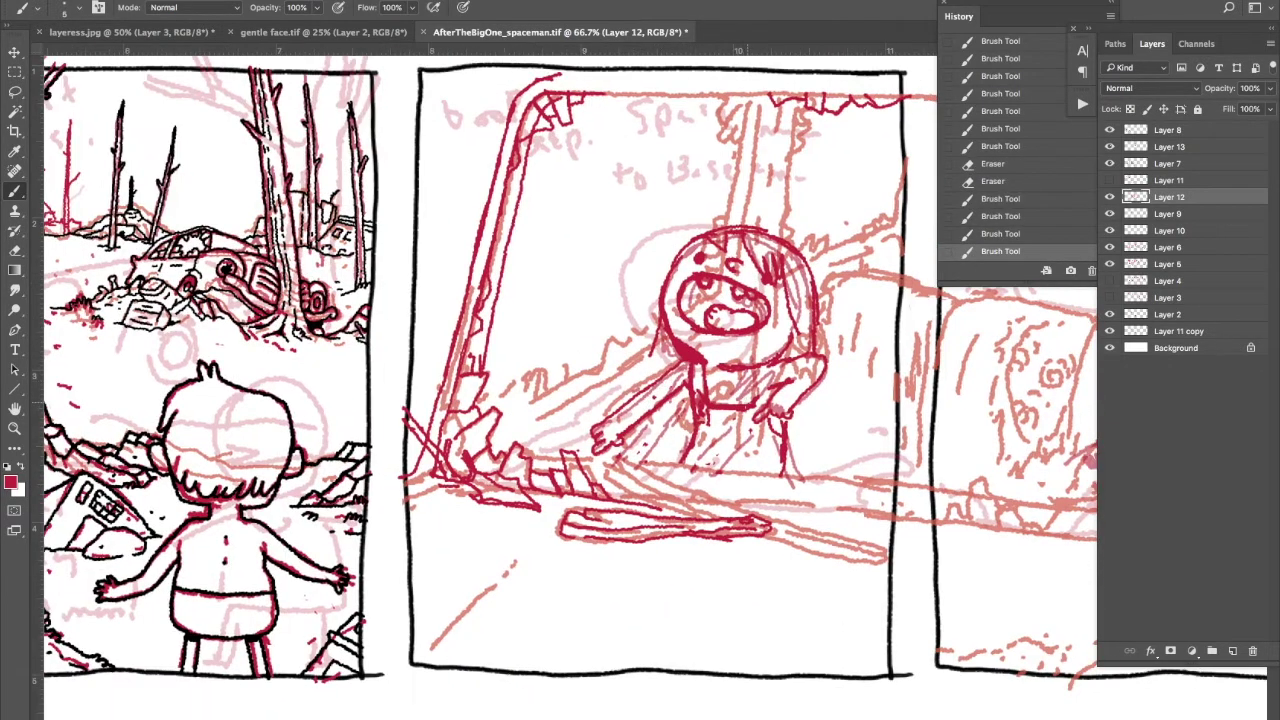
{"action": "mouse_move", "coordinate": [673, 338]}
{"action": "left_mouse_down"}
{"action": "mouse_move", "coordinate": [688, 430]}
{"action": "mouse_move", "coordinate": [988, 470]}
{"action": "mouse_move", "coordinate": [468, 325]}
{"action": "left_mouse_up"}
Outline the sled plank under the figure with small detail strokes
{"action": "left_click_drag", "start_coordinate": [382, 352], "coordinate": [508, 414]}
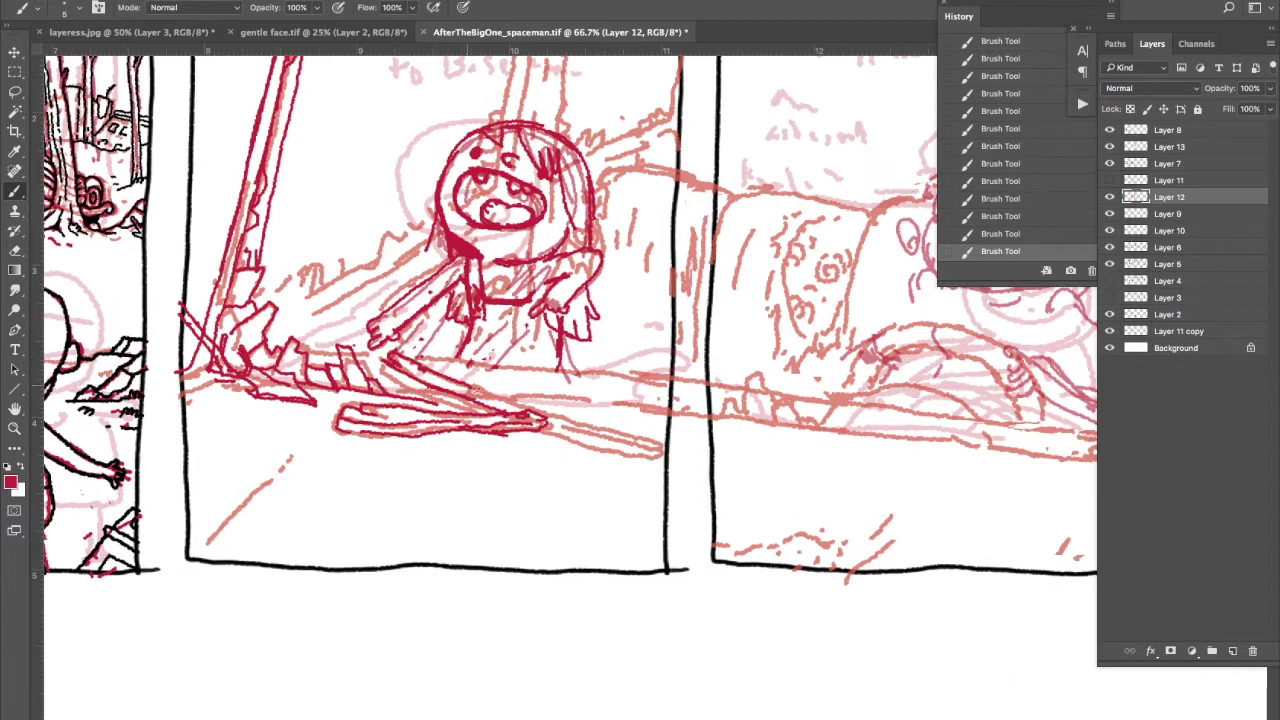
{"action": "left_click_drag", "start_coordinate": [436, 380], "coordinate": [662, 452]}
{"action": "left_click_drag", "start_coordinate": [400, 364], "coordinate": [660, 452]}
{"action": "left_click_drag", "start_coordinate": [388, 396], "coordinate": [468, 408]}
{"action": "left_click_drag", "start_coordinate": [700, 400], "coordinate": [502, 345]}
{"action": "left_click_drag", "start_coordinate": [310, 338], "coordinate": [936, 392]}
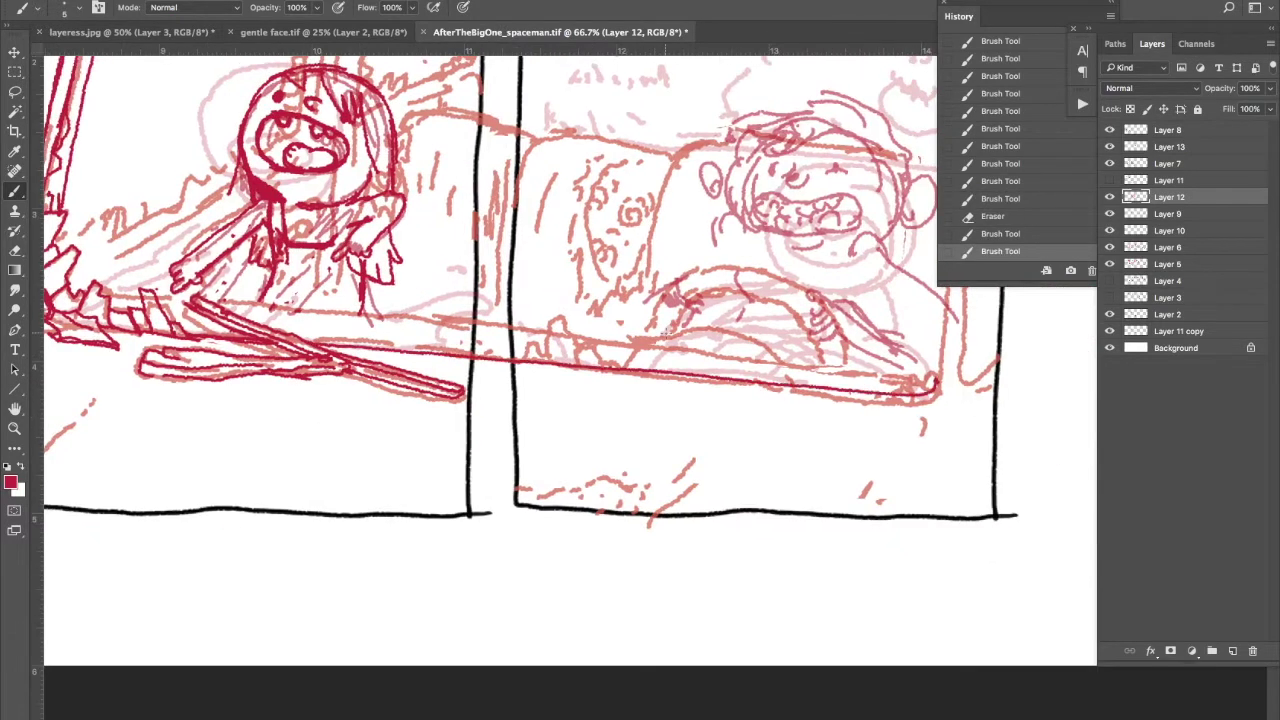
{"action": "mouse_move", "coordinate": [546, 362]}
{"action": "left_mouse_down"}
{"action": "mouse_move", "coordinate": [566, 315]}
{"action": "mouse_move", "coordinate": [682, 358]}
{"action": "mouse_move", "coordinate": [800, 430]}
{"action": "mouse_move", "coordinate": [440, 515]}
{"action": "left_mouse_up"}
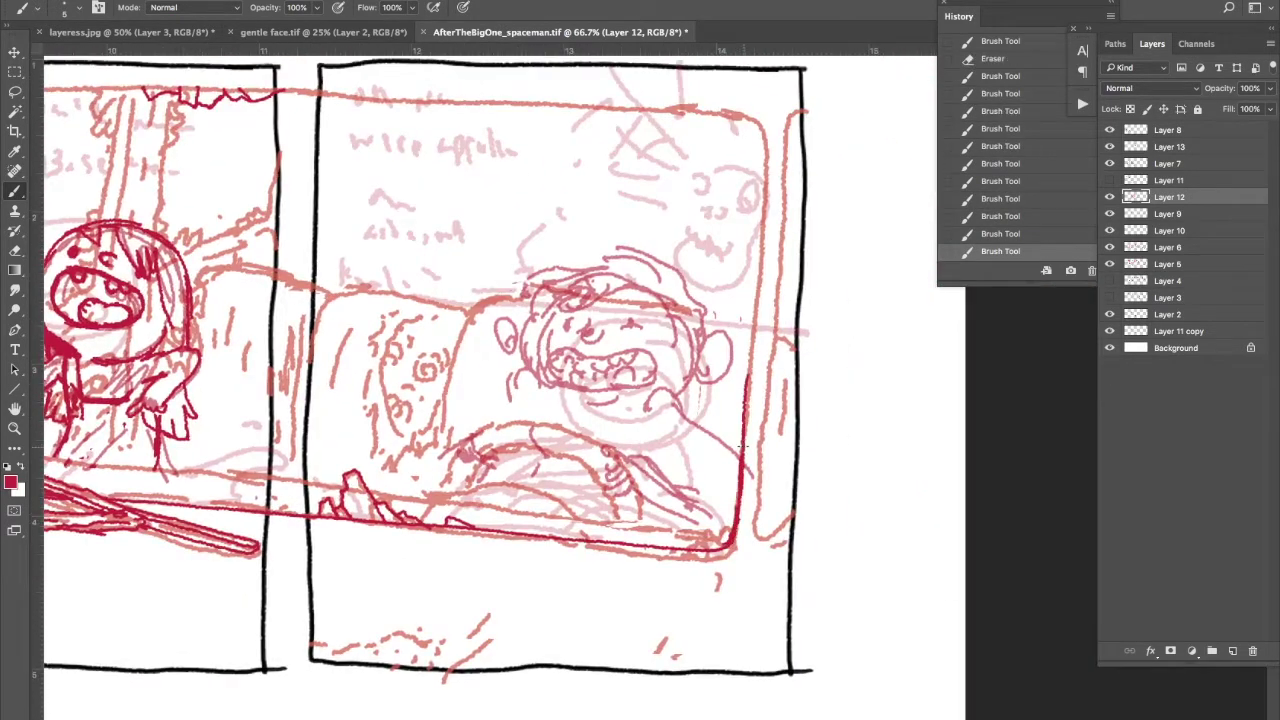
Draw the right panel's window frame: top edge, corners, right edge and long bottom edge
{"action": "left_click_drag", "start_coordinate": [742, 448], "coordinate": [190, 88]}
{"action": "mouse_move", "coordinate": [322, 170]}
{"action": "left_mouse_down"}
{"action": "mouse_move", "coordinate": [618, 160]}
{"action": "mouse_move", "coordinate": [504, 165]}
{"action": "left_mouse_up"}
{"action": "left_click_drag", "start_coordinate": [790, 180], "coordinate": [818, 215]}
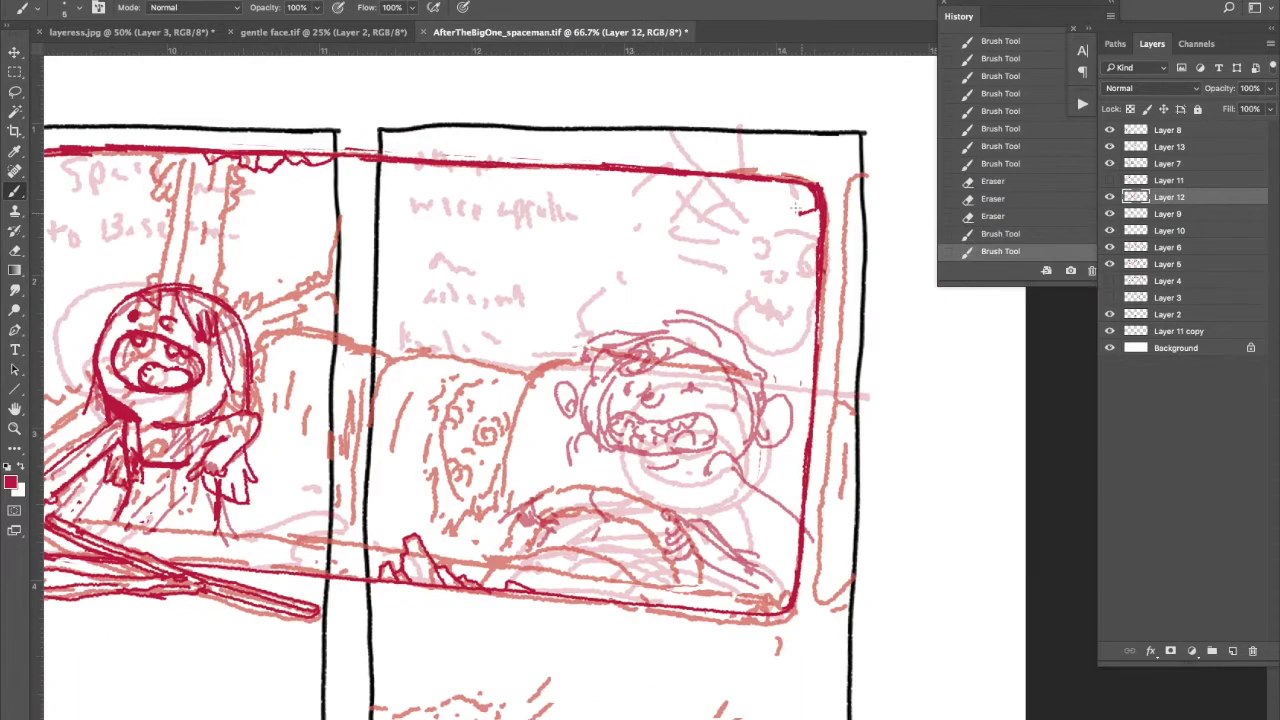
{"action": "left_click_drag", "start_coordinate": [740, 214], "coordinate": [698, 180]}
{"action": "mouse_move", "coordinate": [706, 192]}
{"action": "left_mouse_down"}
{"action": "mouse_move", "coordinate": [664, 176]}
{"action": "mouse_move", "coordinate": [744, 111]}
{"action": "left_mouse_up"}
{"action": "left_click_drag", "start_coordinate": [846, 532], "coordinate": [880, 476]}
{"action": "mouse_move", "coordinate": [898, 192]}
{"action": "left_mouse_down"}
{"action": "mouse_move", "coordinate": [884, 236]}
{"action": "mouse_move", "coordinate": [1023, 208]}
{"action": "left_mouse_up"}
{"action": "left_click_drag", "start_coordinate": [245, 415], "coordinate": [1036, 486]}
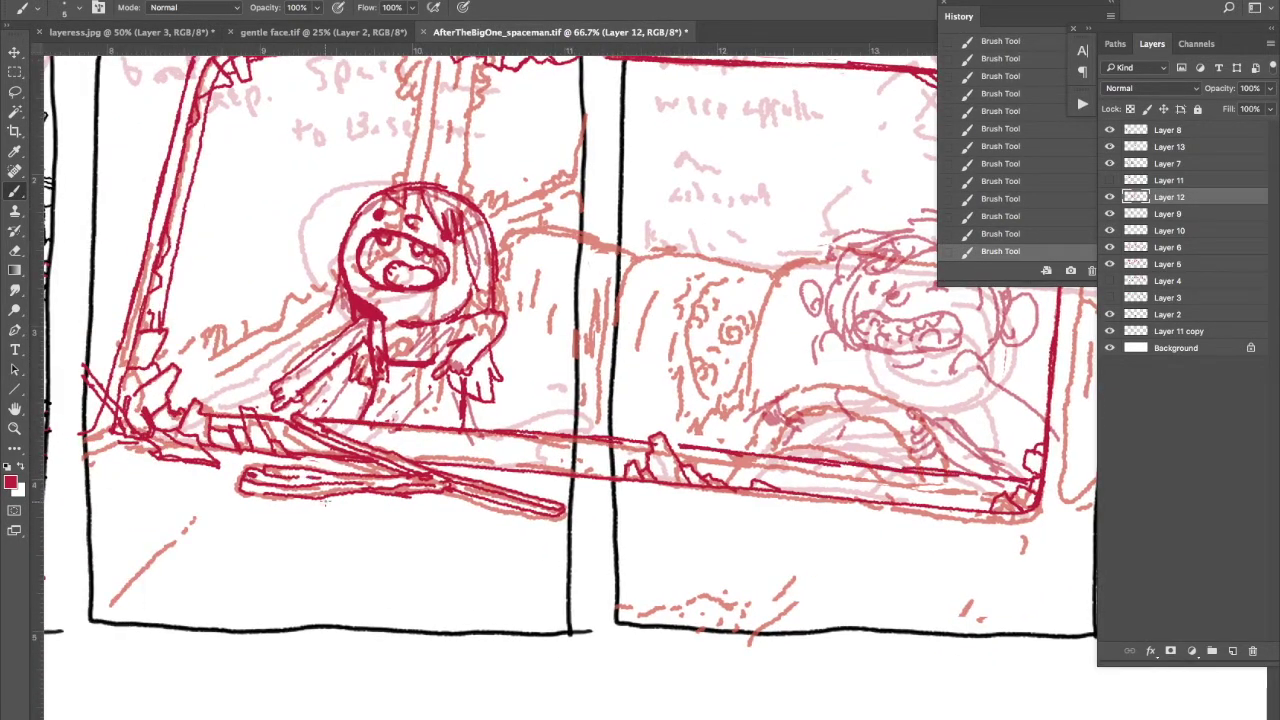
Outline and hatch the rounded block near the panel divider
{"action": "left_click_drag", "start_coordinate": [598, 418], "coordinate": [670, 251]}
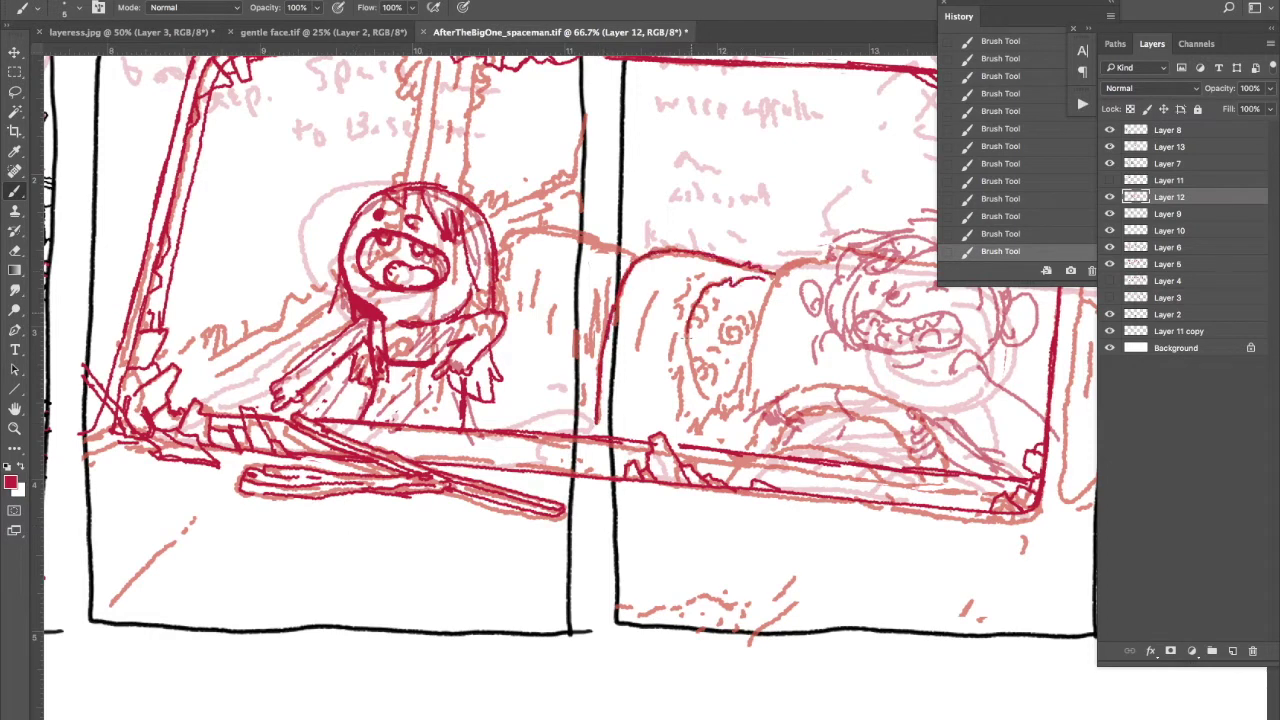
{"action": "left_click_drag", "start_coordinate": [746, 334], "coordinate": [735, 425]}
{"action": "mouse_move", "coordinate": [660, 272]}
{"action": "left_mouse_down"}
{"action": "mouse_move", "coordinate": [636, 388]}
{"action": "mouse_move", "coordinate": [795, 252]}
{"action": "mouse_move", "coordinate": [740, 250]}
{"action": "mouse_move", "coordinate": [775, 270]}
{"action": "left_mouse_up"}
{"action": "key", "text": "e"}
{"action": "key", "text": "b"}
{"action": "left_click_drag", "start_coordinate": [645, 256], "coordinate": [724, 244]}
{"action": "left_click_drag", "start_coordinate": [602, 274], "coordinate": [600, 318]}
{"action": "left_click_drag", "start_coordinate": [500, 264], "coordinate": [628, 244]}
{"action": "mouse_move", "coordinate": [508, 240]}
{"action": "left_mouse_down"}
{"action": "mouse_move", "coordinate": [512, 296]}
{"action": "mouse_move", "coordinate": [646, 248]}
{"action": "left_mouse_up"}
{"action": "left_click_drag", "start_coordinate": [536, 308], "coordinate": [532, 362]}
{"action": "left_click_drag", "start_coordinate": [600, 270], "coordinate": [596, 336]}
Outline the driver's face with its toothy mouth and chin
{"action": "left_click_drag", "start_coordinate": [700, 300], "coordinate": [422, 378]}
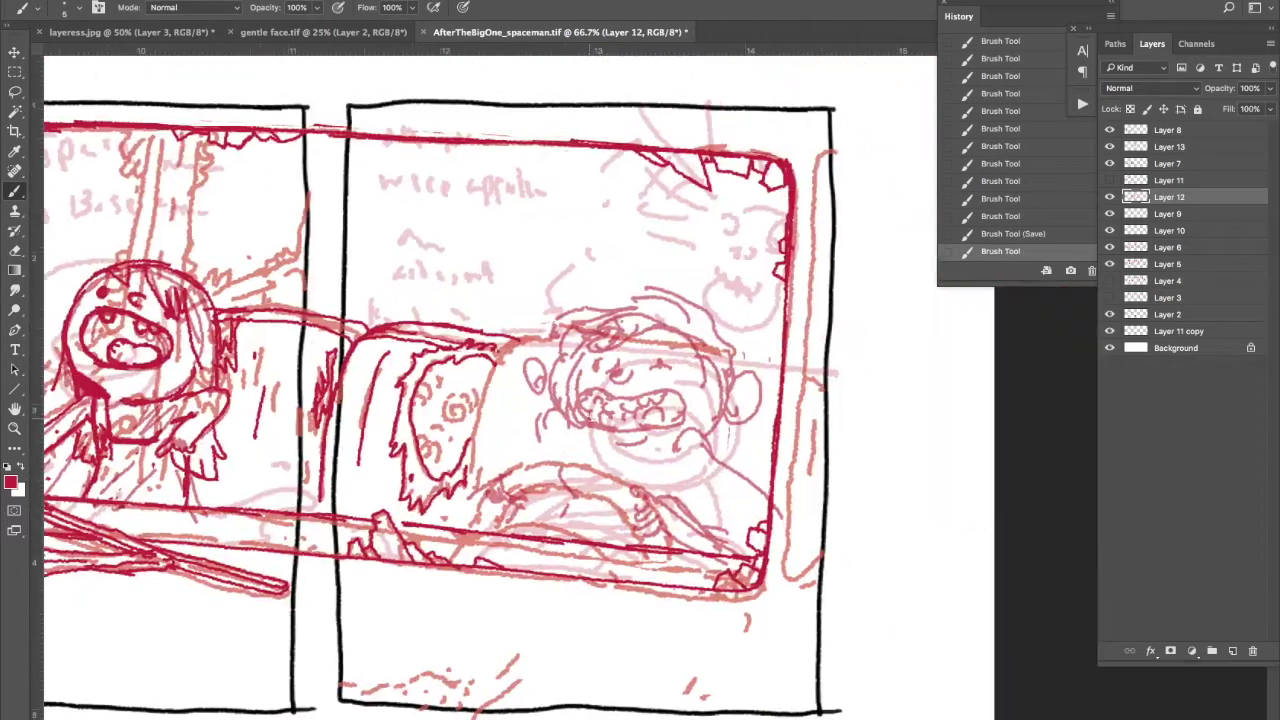
{"action": "left_click_drag", "start_coordinate": [578, 398], "coordinate": [582, 420]}
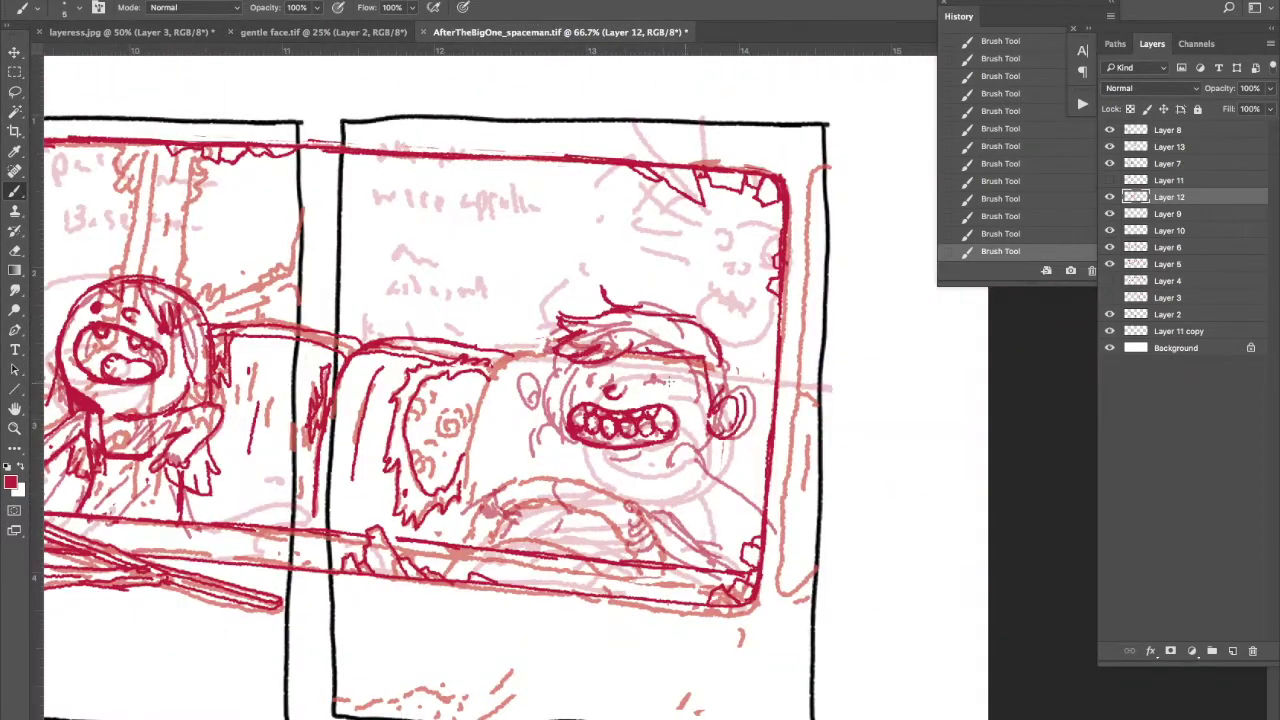
{"action": "left_click_drag", "start_coordinate": [684, 452], "coordinate": [758, 536]}
{"action": "key", "text": "l"}
{"action": "key", "text": "ctrl+z"}
{"action": "key", "text": "b"}
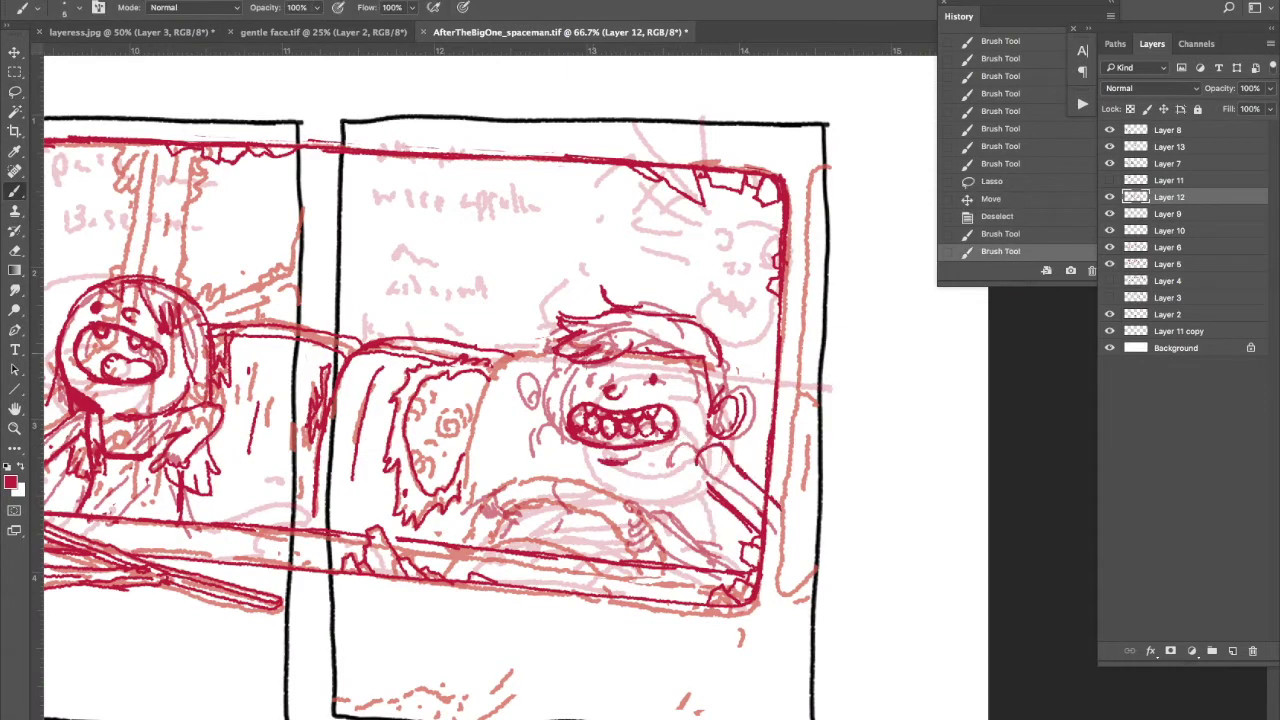
{"action": "left_click_drag", "start_coordinate": [592, 366], "coordinate": [578, 388]}
{"action": "left_click_drag", "start_coordinate": [656, 472], "coordinate": [694, 458]}
{"action": "mouse_move", "coordinate": [572, 362]}
{"action": "left_mouse_down"}
{"action": "mouse_move", "coordinate": [522, 412]}
{"action": "mouse_move", "coordinate": [546, 480]}
{"action": "left_mouse_up"}
{"action": "mouse_move", "coordinate": [562, 504]}
{"action": "left_mouse_down"}
{"action": "mouse_move", "coordinate": [604, 522]}
{"action": "mouse_move", "coordinate": [606, 568]}
{"action": "left_mouse_up"}
Draw the steering wheel with rings and spokes, plus the driver's hand and forearm
{"action": "left_click_drag", "start_coordinate": [560, 502], "coordinate": [470, 545]}
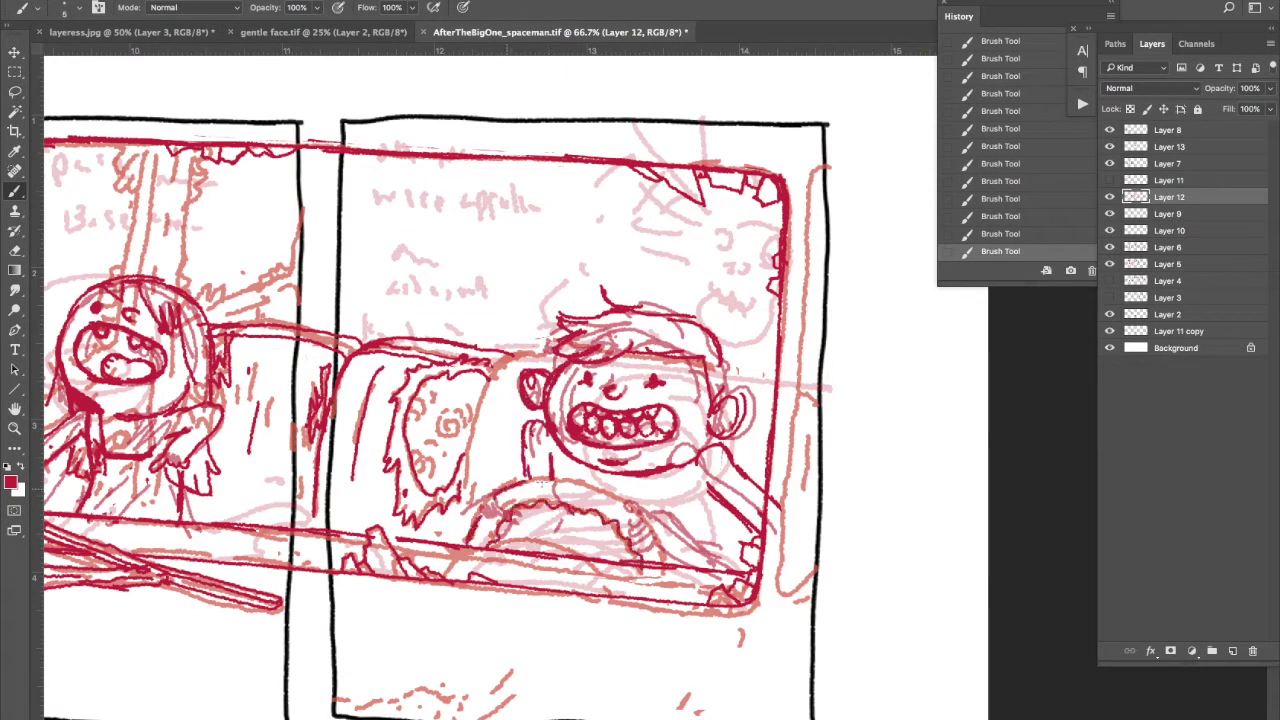
{"action": "left_click_drag", "start_coordinate": [520, 500], "coordinate": [660, 560]}
{"action": "left_click_drag", "start_coordinate": [488, 548], "coordinate": [636, 556]}
{"action": "left_click_drag", "start_coordinate": [620, 500], "coordinate": [742, 548]}
{"action": "left_click_drag", "start_coordinate": [660, 570], "coordinate": [742, 554]}
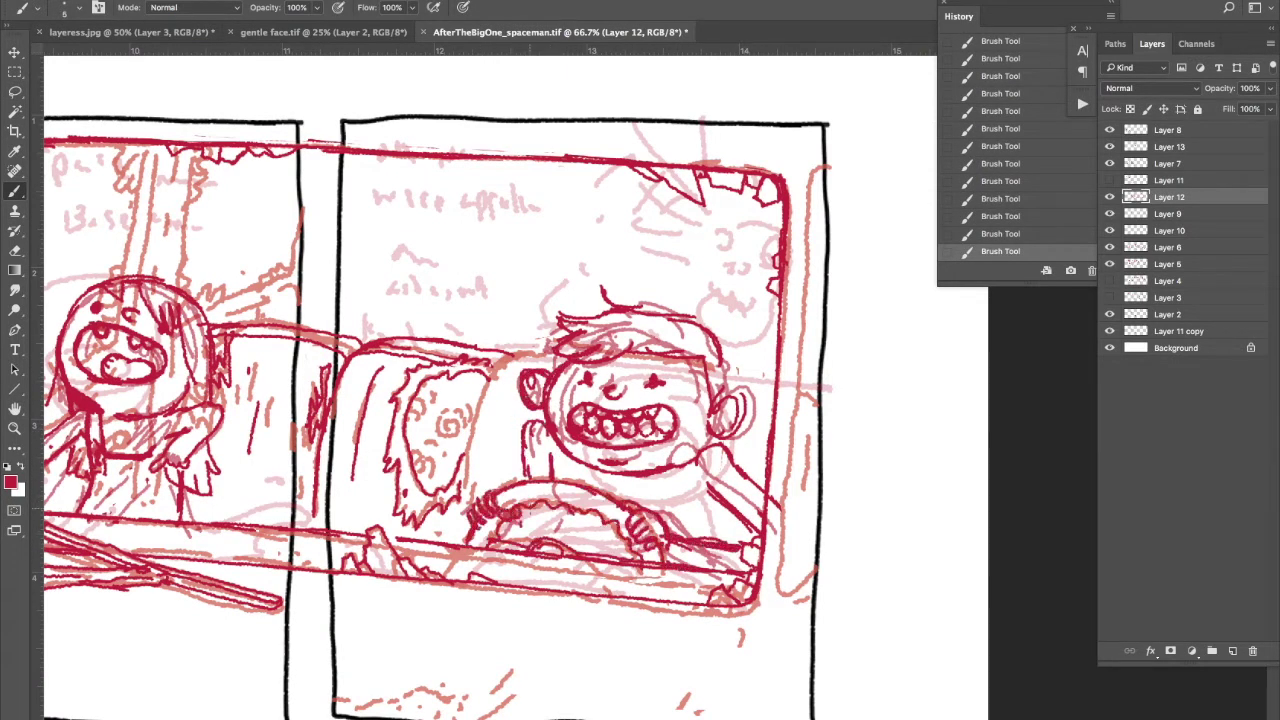
{"action": "key", "text": "ctrl+minus"}
{"action": "key", "text": "ctrl+d"}
{"action": "key", "text": "ctrl+plus"}
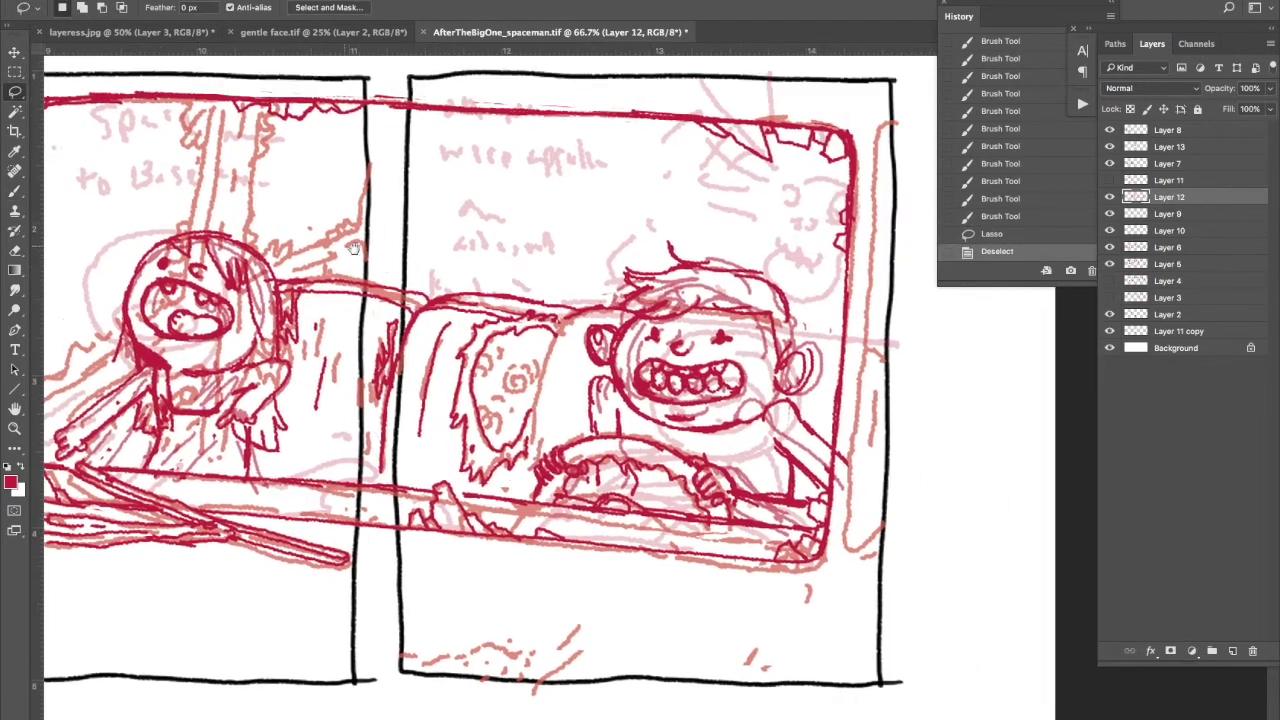
Draw the car window's right edge and add red strokes to the car and driver
{"action": "left_click_drag", "start_coordinate": [850, 116], "coordinate": [878, 540]}
{"action": "left_click_drag", "start_coordinate": [432, 194], "coordinate": [398, 234]}
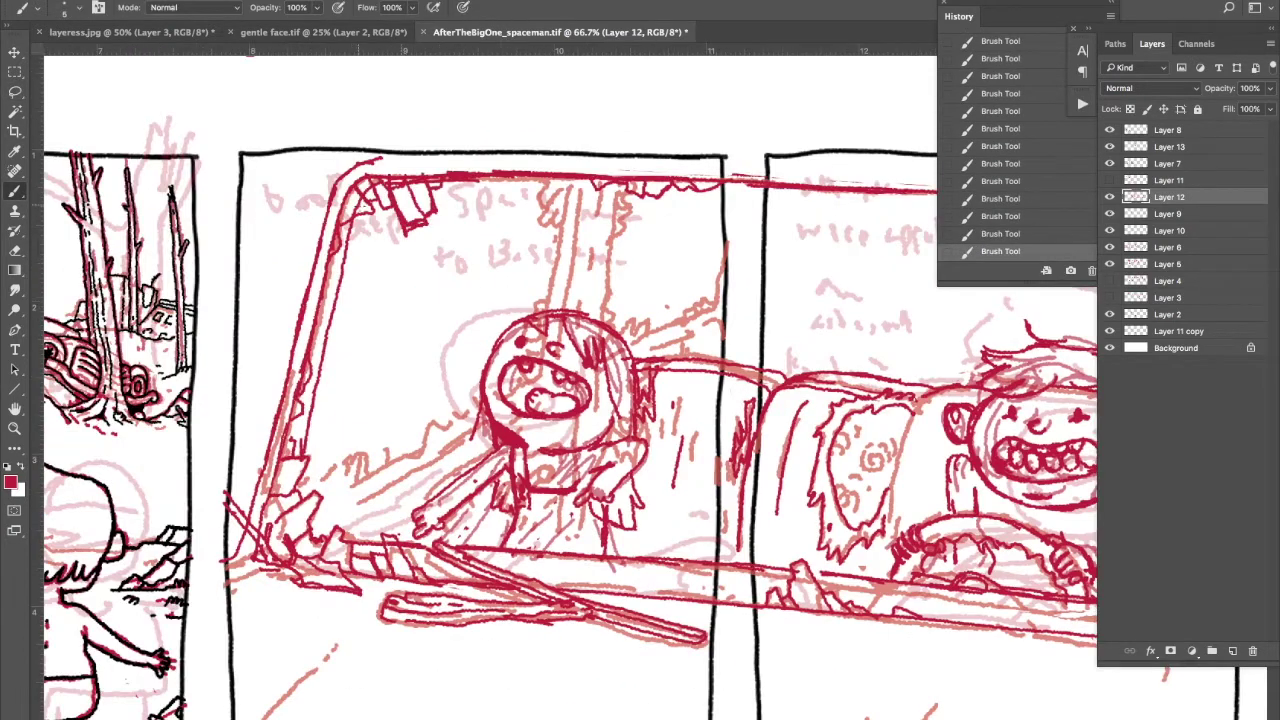
{"action": "left_click_drag", "start_coordinate": [480, 270], "coordinate": [416, 288]}
{"action": "left_click_drag", "start_coordinate": [482, 206], "coordinate": [492, 324]}
{"action": "left_click_drag", "start_coordinate": [250, 450], "coordinate": [405, 508]}
{"action": "left_click_drag", "start_coordinate": [540, 276], "coordinate": [544, 338]}
{"action": "left_click_drag", "start_coordinate": [546, 210], "coordinate": [540, 294]}
{"action": "left_click", "coordinate": [376, 253], "text": "alt"}
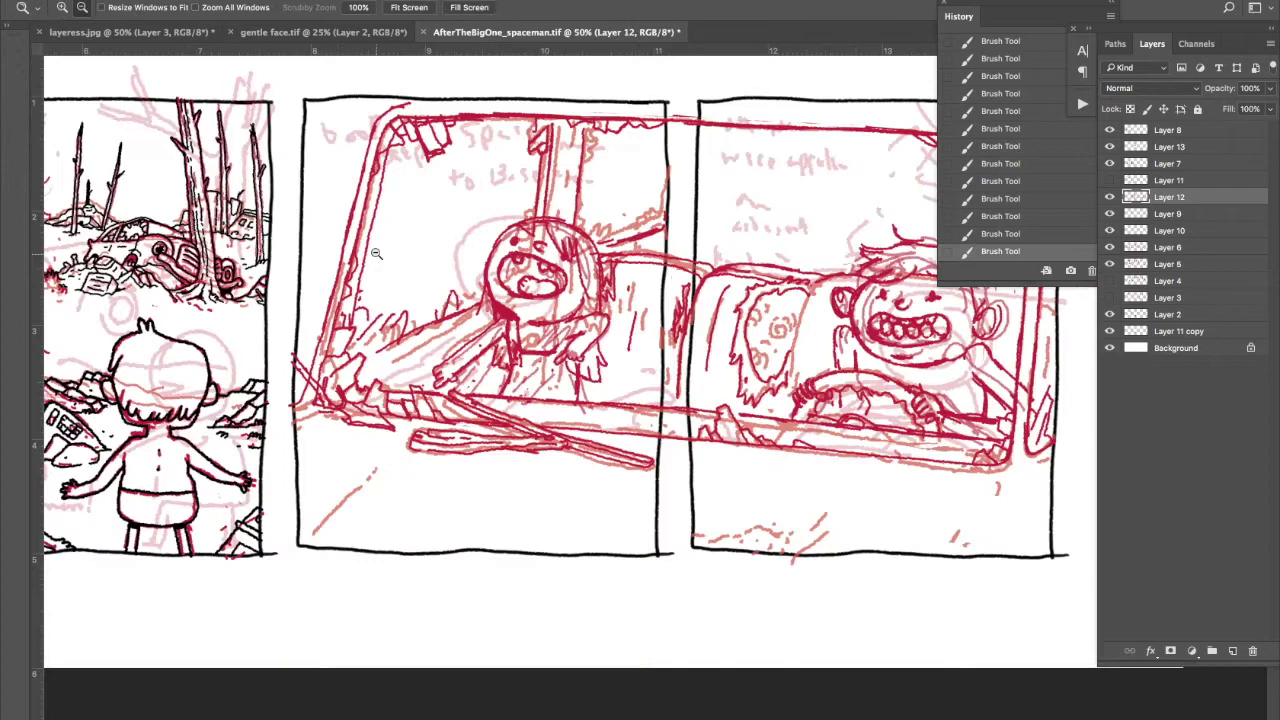
{"action": "left_click", "coordinate": [376, 253], "text": "alt"}
{"action": "key", "text": "ctrl+plus"}
{"action": "key", "text": "b"}
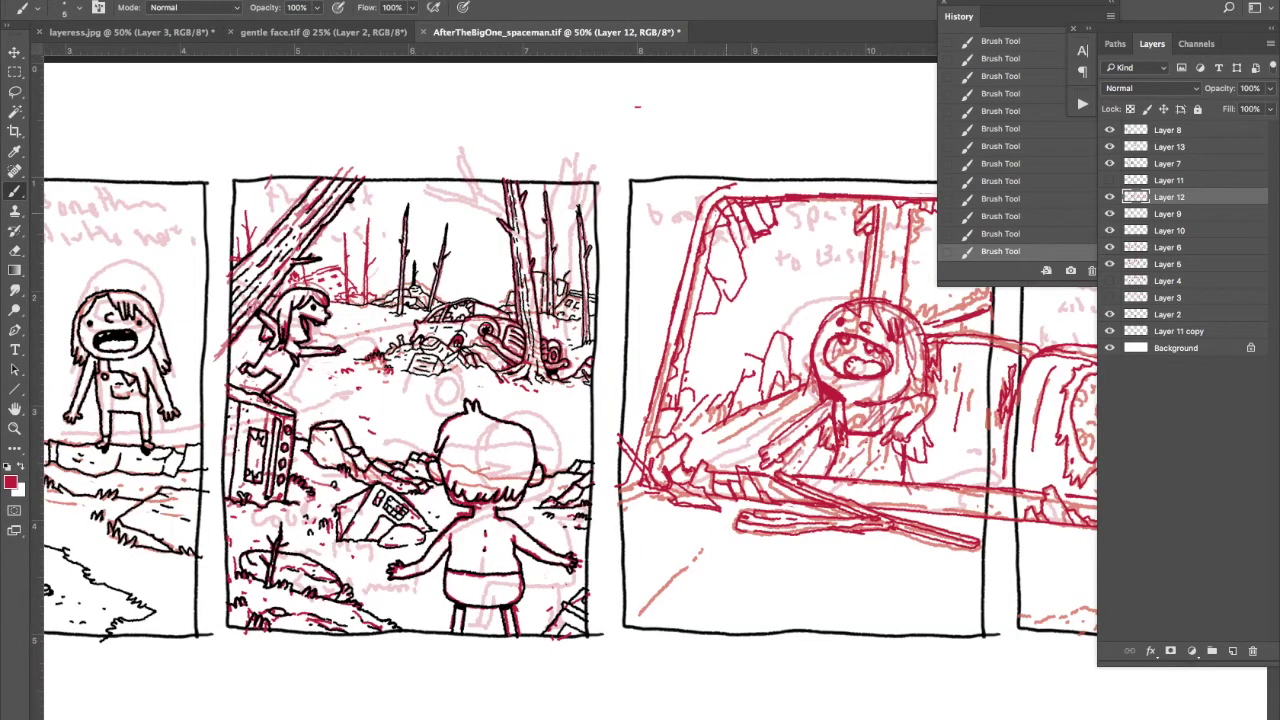
{"action": "scroll", "coordinate": [682, 208], "scroll_direction": "right", "scroll_amount": 10}
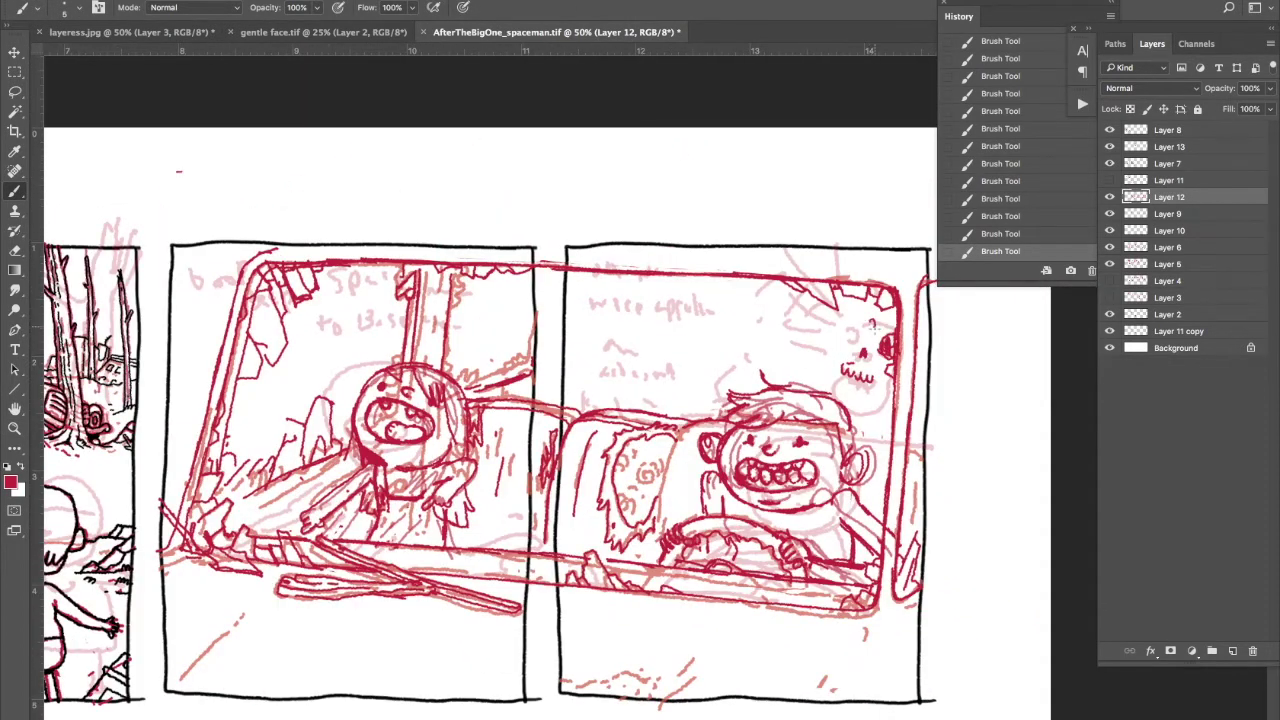
{"action": "left_click", "coordinate": [12, 92]}
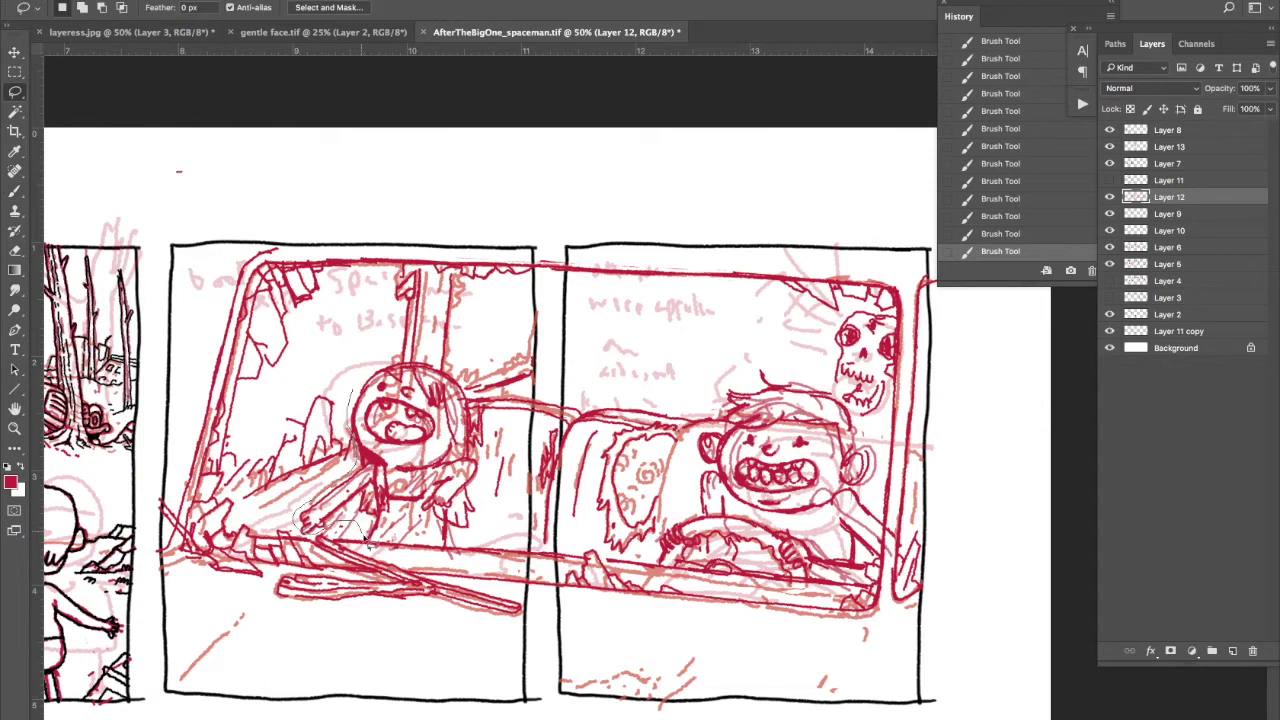
Enlarge the windshield girl to about 118% and paste her onto a new layer
{"action": "left_click_drag", "start_coordinate": [368, 542], "coordinate": [485, 455]}
{"action": "key", "text": "ctrl+t"}
{"action": "mouse_move", "coordinate": [396, 372]}
{"action": "left_mouse_down"}
{"action": "mouse_move", "coordinate": [396, 341]}
{"action": "mouse_move", "coordinate": [305, 363]}
{"action": "mouse_move", "coordinate": [290, 300]}
{"action": "mouse_move", "coordinate": [310, 297]}
{"action": "left_mouse_up"}
{"action": "key", "text": "Return"}
{"action": "key", "text": "ctrl+t"}
{"action": "key", "text": "Return"}
{"action": "key", "text": "ctrl+d"}
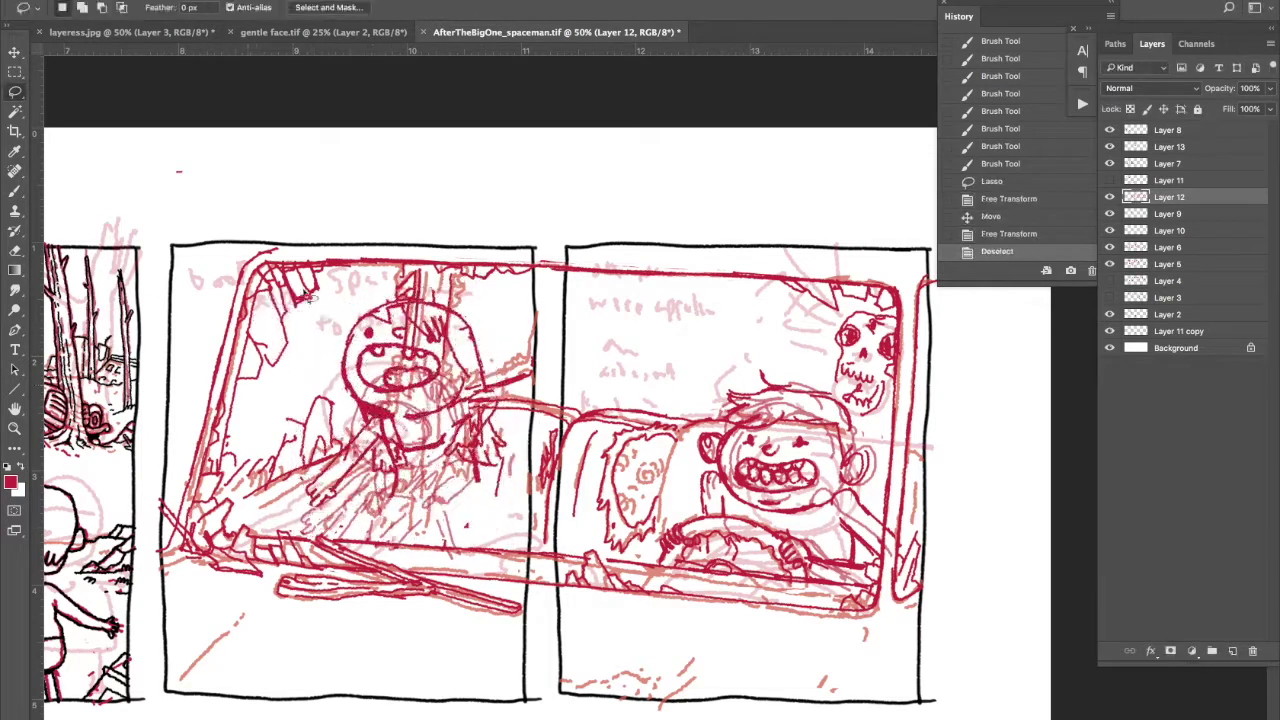
{"action": "key", "text": "ctrl+z"}
{"action": "key", "text": "ctrl+x"}
{"action": "key", "text": "ctrl+v"}
{"action": "left_click_drag", "start_coordinate": [371, 357], "coordinate": [343, 367]}
Redraw the pasted girl's lines in red
{"action": "key", "text": "b"}
{"action": "mouse_move", "coordinate": [398, 495]}
{"action": "left_mouse_down"}
{"action": "mouse_move", "coordinate": [395, 542]}
{"action": "mouse_move", "coordinate": [440, 535]}
{"action": "left_mouse_up"}
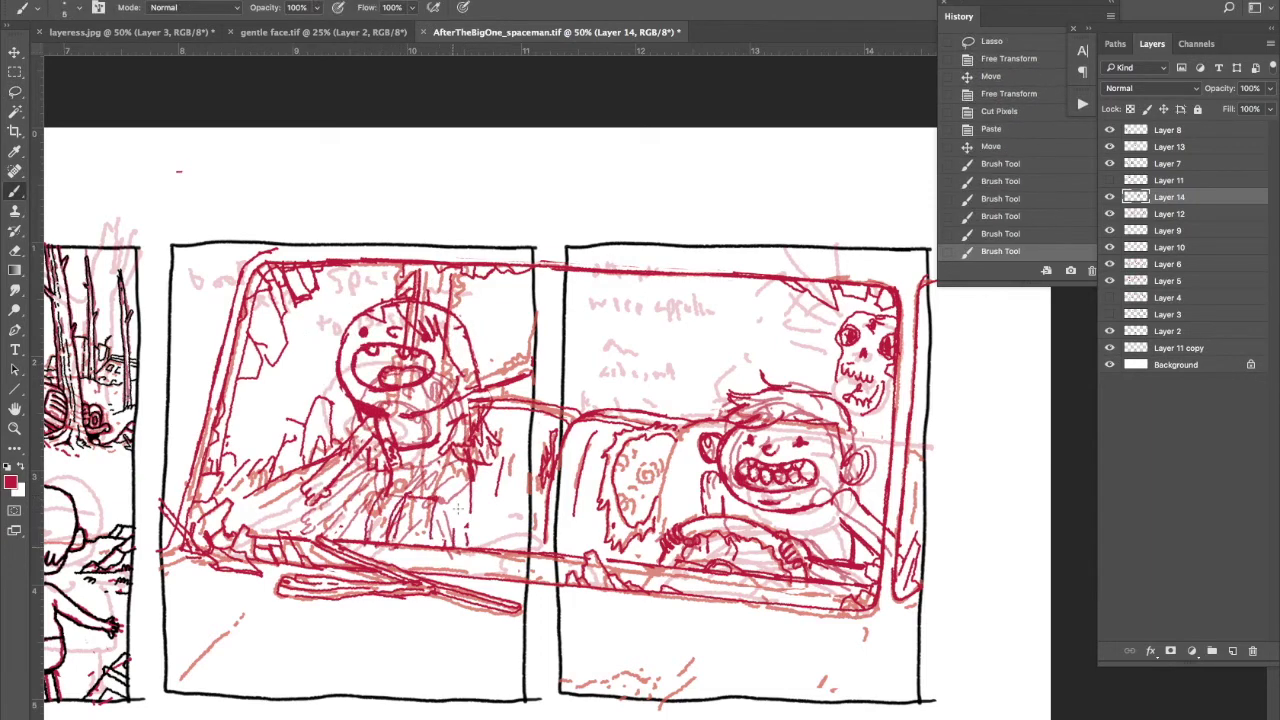
{"action": "left_click_drag", "start_coordinate": [460, 475], "coordinate": [470, 545]}
{"action": "left_click_drag", "start_coordinate": [430, 495], "coordinate": [410, 545]}
Lasso the driver on his sketch layer and transform him into place
{"action": "key", "text": "l"}
{"action": "mouse_move", "coordinate": [697, 472]}
{"action": "left_mouse_down"}
{"action": "mouse_move", "coordinate": [790, 518]}
{"action": "mouse_move", "coordinate": [698, 381]}
{"action": "mouse_move", "coordinate": [712, 455]}
{"action": "left_mouse_up"}
{"action": "key", "text": "ctrl+t"}
{"action": "key", "text": "Return"}
{"action": "key", "text": "alt+bracketleft"}
{"action": "key", "text": "ctrl+t"}
{"action": "key", "text": "Return"}
{"action": "key", "text": "ctrl+d"}
{"action": "key", "text": "b"}
Redraw the driver's strokes in red and erase stray marks around him
{"action": "mouse_move", "coordinate": [838, 485]}
{"action": "left_mouse_down"}
{"action": "mouse_move", "coordinate": [878, 540]}
{"action": "mouse_move", "coordinate": [850, 558]}
{"action": "mouse_move", "coordinate": [870, 558]}
{"action": "left_mouse_up"}
{"action": "key", "text": "e"}
{"action": "left_click_drag", "start_coordinate": [866, 554], "coordinate": [876, 546]}
{"action": "left_click_drag", "start_coordinate": [830, 512], "coordinate": [870, 552]}
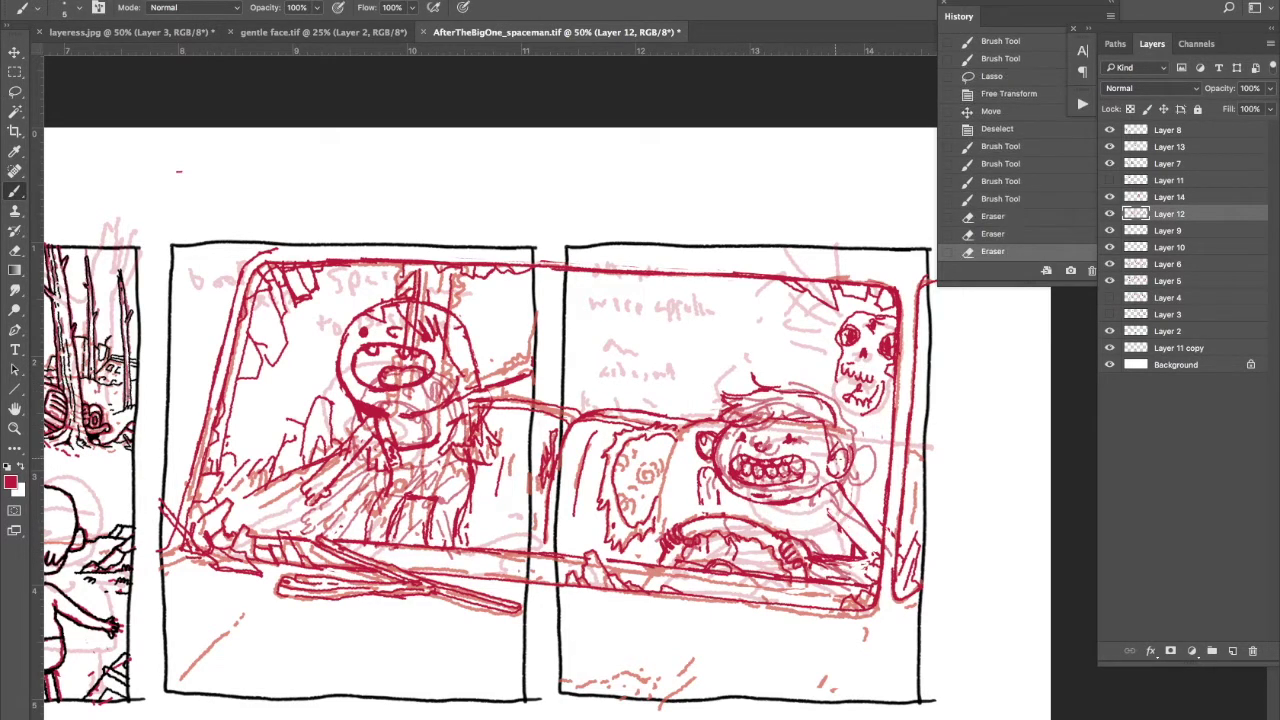
{"action": "left_click_drag", "start_coordinate": [481, 418], "coordinate": [482, 403]}
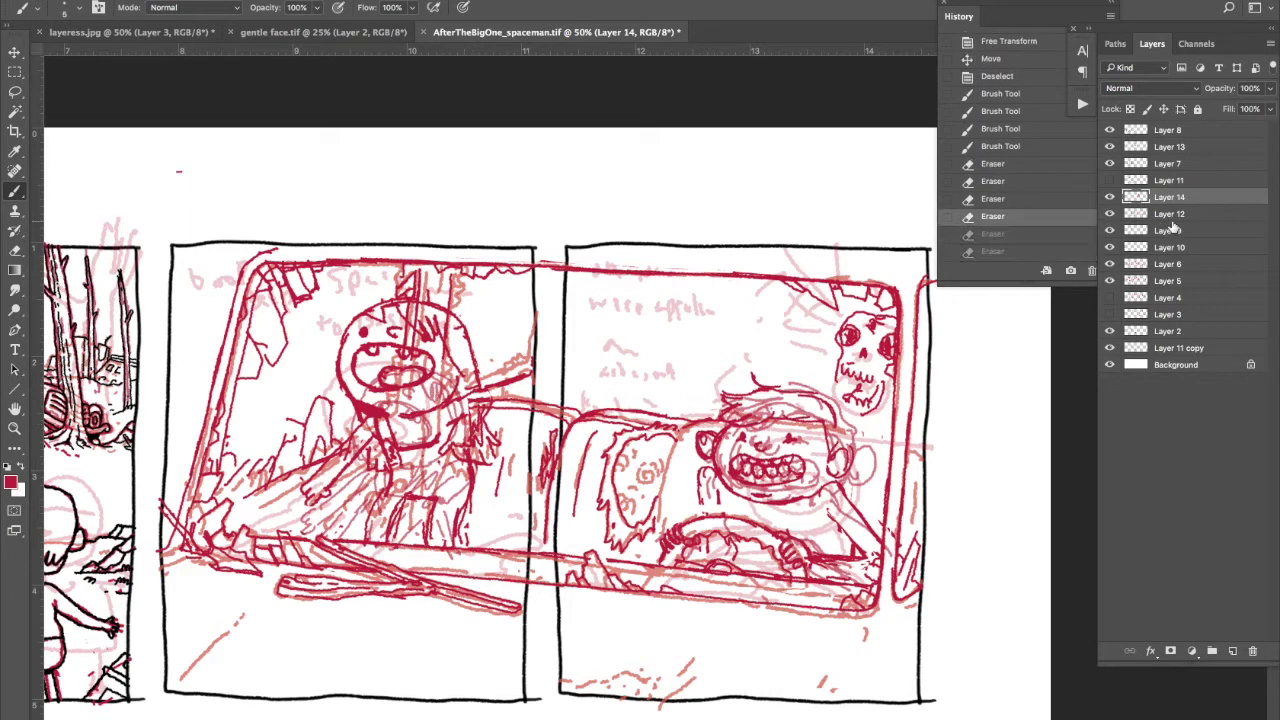
{"action": "key", "text": "ctrl+alt+z"}
{"action": "key", "text": "ctrl+alt+z"}
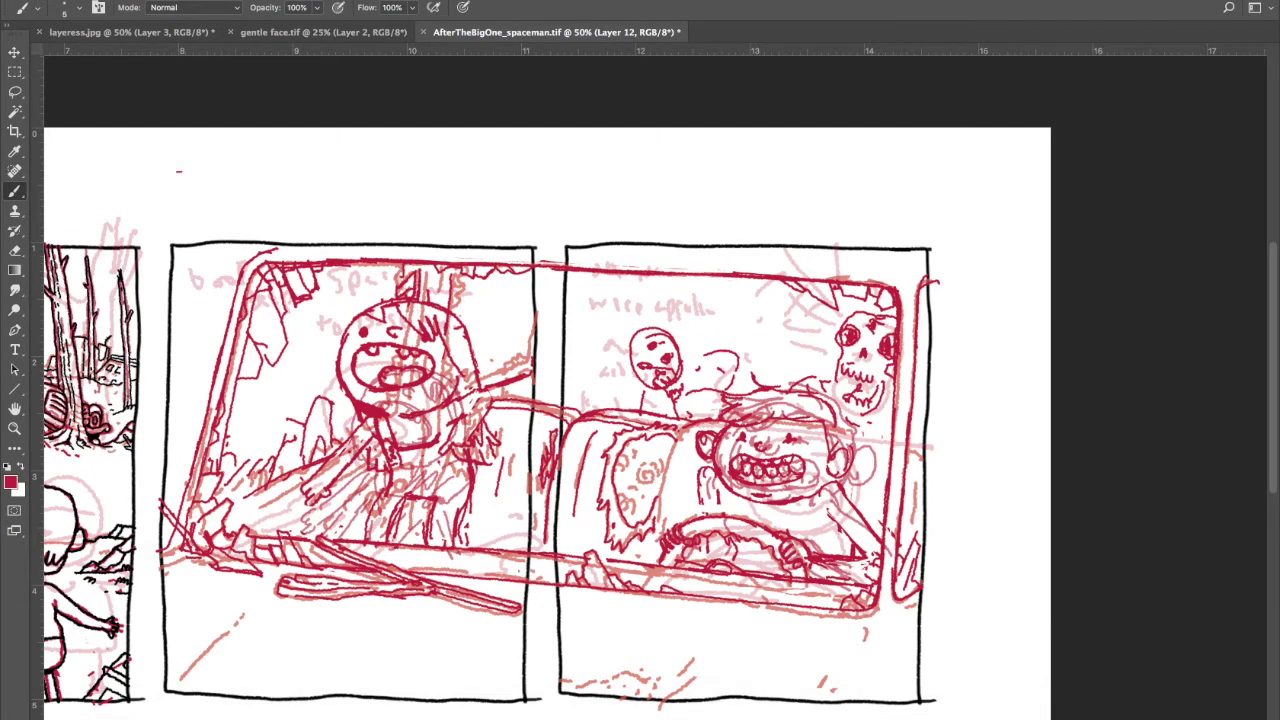
Lasso panel 1's inked boy and girl
{"action": "scroll", "coordinate": [284, 320], "scroll_direction": "left", "scroll_amount": 8}
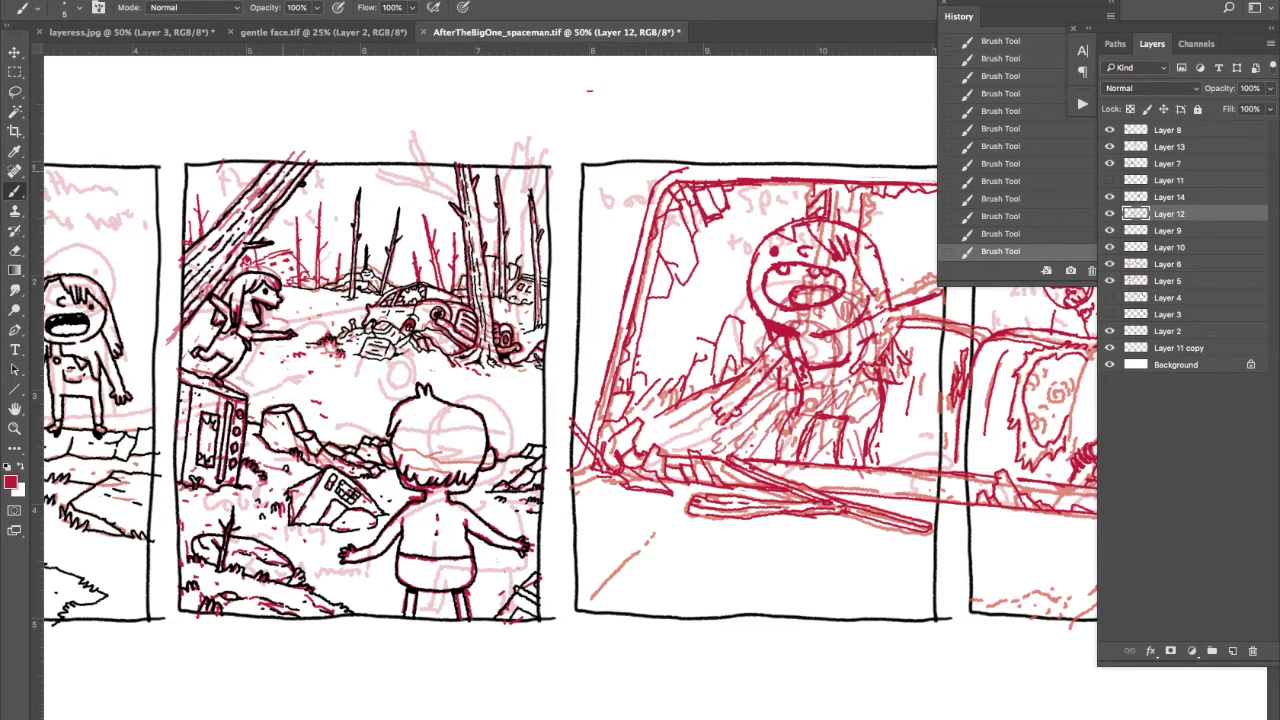
{"action": "scroll", "coordinate": [570, 340], "scroll_direction": "left", "scroll_amount": 5}
{"action": "scroll", "coordinate": [570, 340], "scroll_direction": "right", "scroll_amount": 10}
{"action": "scroll", "coordinate": [570, 340], "scroll_direction": "left", "scroll_amount": 10}
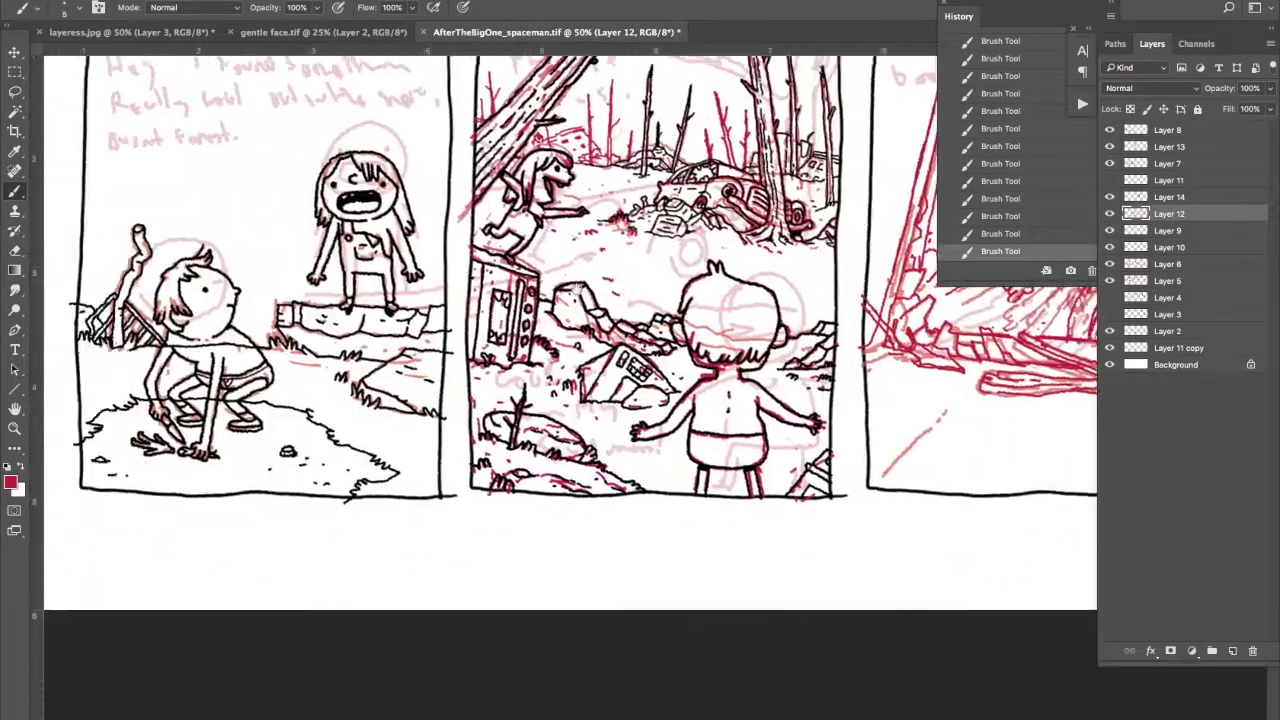
{"action": "key", "text": "l"}
{"action": "mouse_move", "coordinate": [232, 130]}
{"action": "left_mouse_down"}
{"action": "mouse_move", "coordinate": [400, 150]}
{"action": "mouse_move", "coordinate": [200, 495]}
{"action": "left_mouse_up"}
Paste a copy of the inked boy and girl onto the car panels as Layer 15
{"action": "key", "text": "ctrl+c"}
{"action": "key", "text": "ctrl+v"}
{"action": "left_click_drag", "start_coordinate": [250, 360], "coordinate": [780, 470]}
{"action": "scroll", "coordinate": [600, 400], "scroll_direction": "right", "scroll_amount": 10}
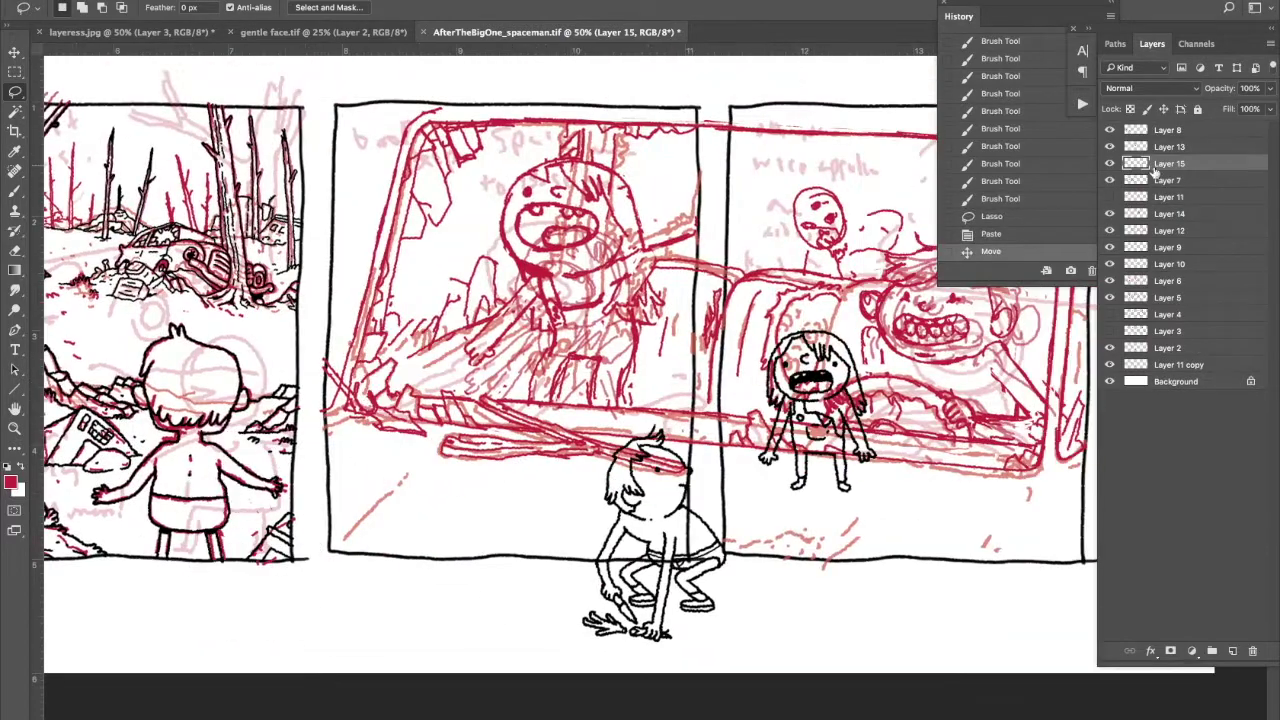
Switch to Layer 7 with a black brush, zoomed to 100% on the windshield girl
{"action": "left_click", "coordinate": [1167, 180]}
{"action": "scroll", "coordinate": [570, 340], "scroll_direction": "left", "scroll_amount": 5}
{"action": "scroll", "coordinate": [570, 340], "scroll_direction": "right", "scroll_amount": 3}
{"action": "scroll", "coordinate": [570, 340], "scroll_direction": "up", "scroll_amount": 1}
{"action": "key", "text": "b"}
{"action": "key", "text": "d"}
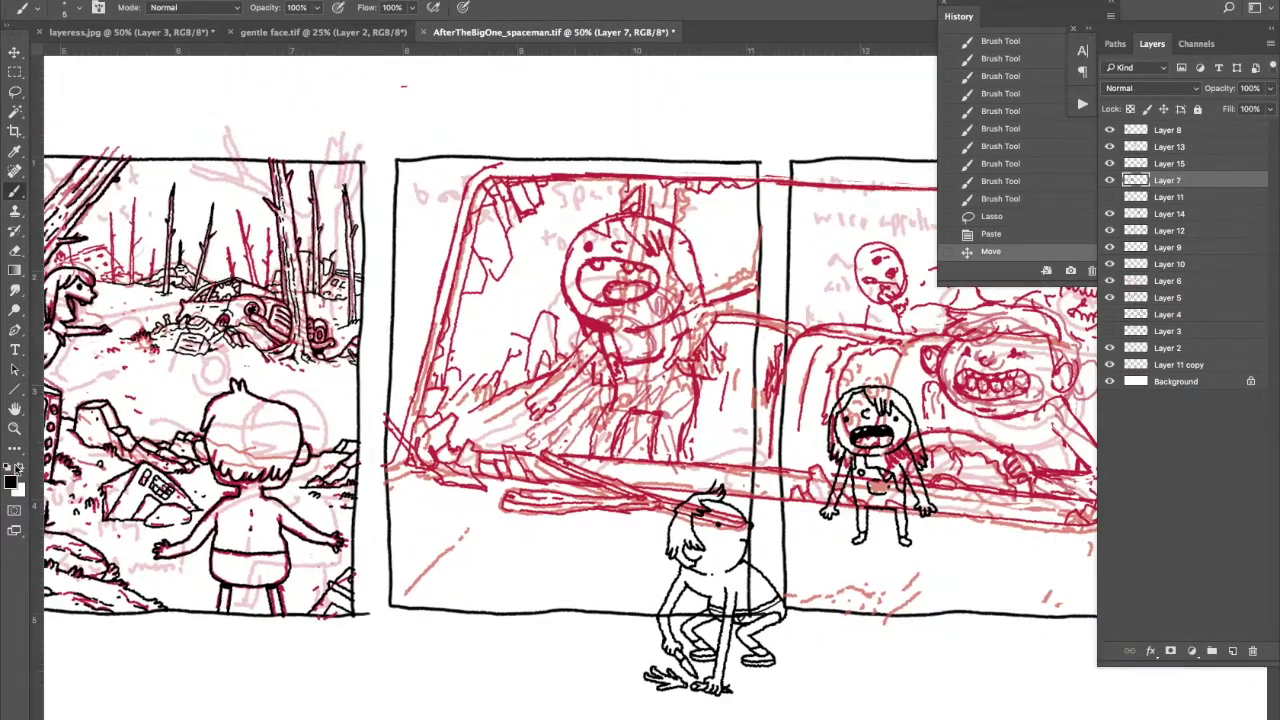
{"action": "key", "text": "ctrl+plus"}
{"action": "key", "text": "ctrl+plus"}
Ink the girl's hair and head outline in black
{"action": "left_click_drag", "start_coordinate": [478, 214], "coordinate": [530, 282]}
{"action": "mouse_move", "coordinate": [562, 288]}
{"action": "left_mouse_down"}
{"action": "mouse_move", "coordinate": [548, 243]}
{"action": "mouse_move", "coordinate": [614, 328]}
{"action": "left_mouse_up"}
{"action": "left_click_drag", "start_coordinate": [445, 215], "coordinate": [478, 256]}
{"action": "left_click_drag", "start_coordinate": [410, 226], "coordinate": [650, 378]}
{"action": "scroll", "coordinate": [570, 340], "scroll_direction": "left", "scroll_amount": 2}
{"action": "scroll", "coordinate": [570, 340], "scroll_direction": "down", "scroll_amount": 1}
Ink the girl's brow, both eyes, mouth, upper teeth and head-and-chin outline
{"action": "left_click_drag", "start_coordinate": [518, 246], "coordinate": [466, 372]}
{"action": "left_click", "coordinate": [446, 259]}
{"action": "left_click", "coordinate": [571, 272]}
{"action": "mouse_move", "coordinate": [440, 296]}
{"action": "left_mouse_down"}
{"action": "mouse_move", "coordinate": [560, 282]}
{"action": "mouse_move", "coordinate": [465, 370]}
{"action": "mouse_move", "coordinate": [584, 344]}
{"action": "left_mouse_up"}
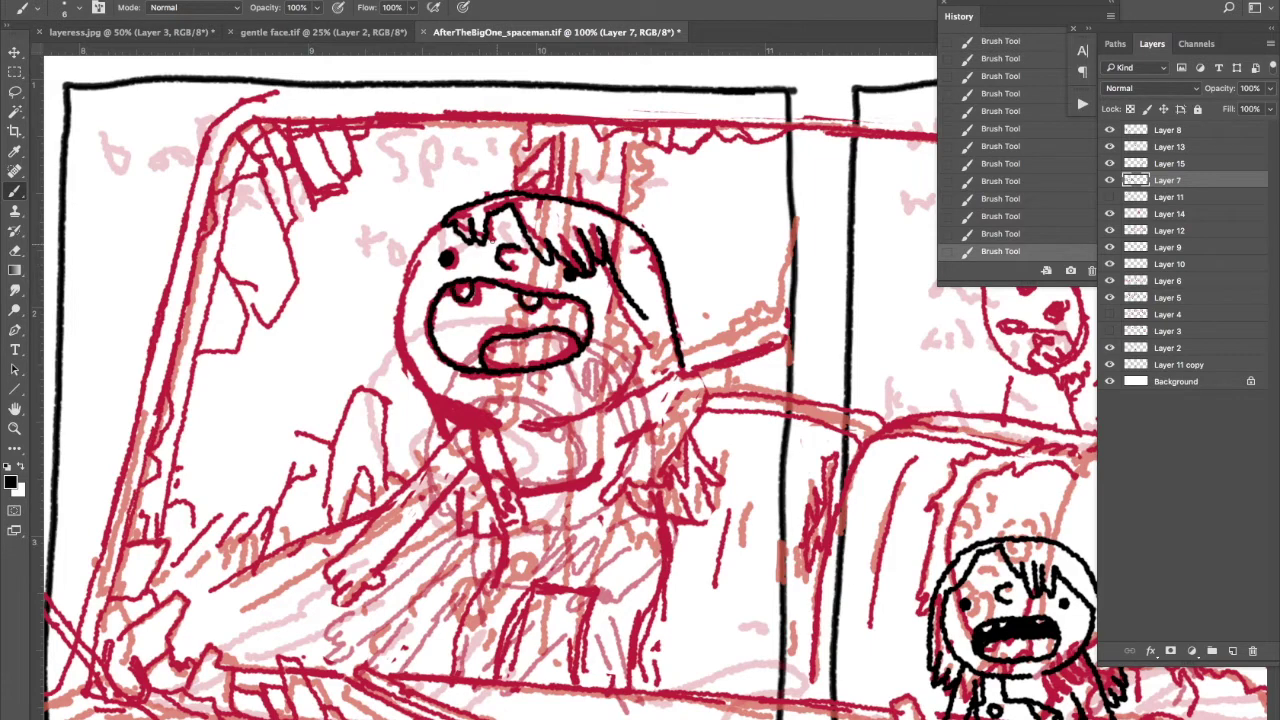
{"action": "left_click_drag", "start_coordinate": [484, 292], "coordinate": [556, 299]}
{"action": "mouse_move", "coordinate": [444, 222]}
{"action": "left_mouse_down"}
{"action": "mouse_move", "coordinate": [472, 414]}
{"action": "mouse_move", "coordinate": [640, 370]}
{"action": "left_mouse_up"}
Ink her arm reaching down to the left and the body line from her neck
{"action": "scroll", "coordinate": [440, 395], "scroll_direction": "down", "scroll_amount": 5}
{"action": "left_click_drag", "start_coordinate": [495, 272], "coordinate": [426, 354]}
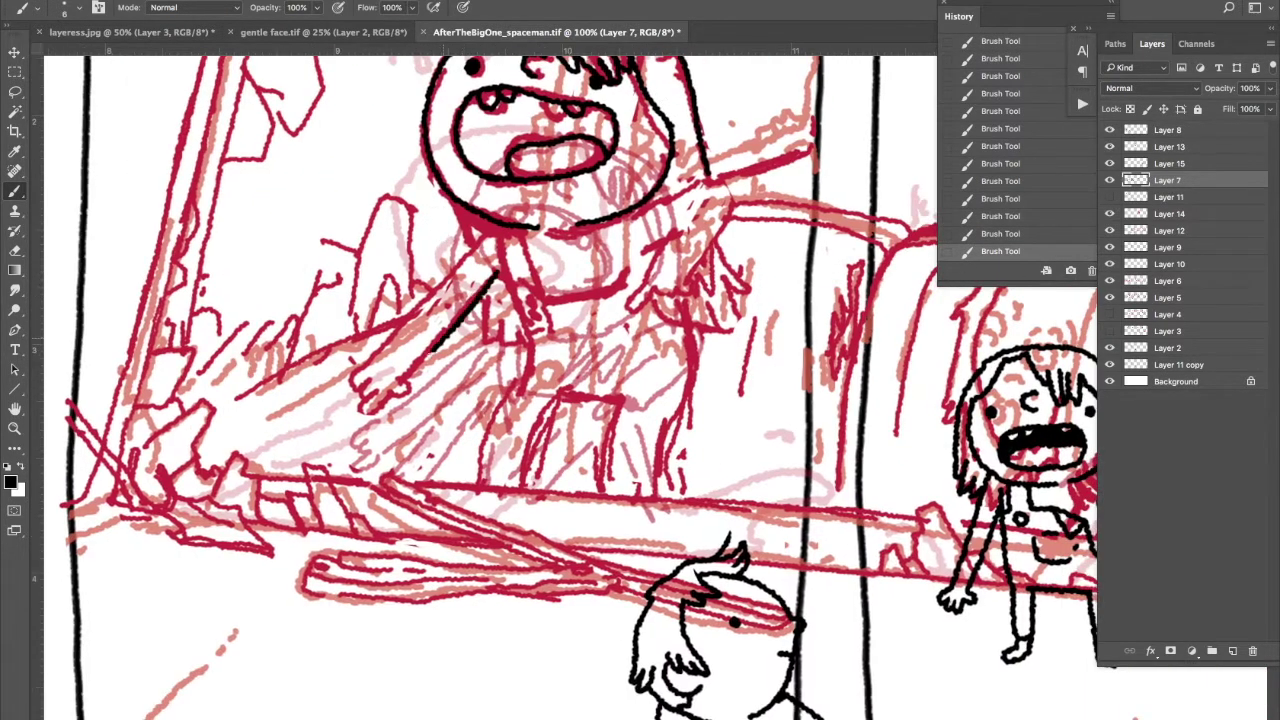
{"action": "left_click_drag", "start_coordinate": [351, 392], "coordinate": [492, 232]}
{"action": "scroll", "coordinate": [492, 232], "scroll_direction": "up", "scroll_amount": 2}
{"action": "scroll", "coordinate": [492, 232], "scroll_direction": "right", "scroll_amount": 3}
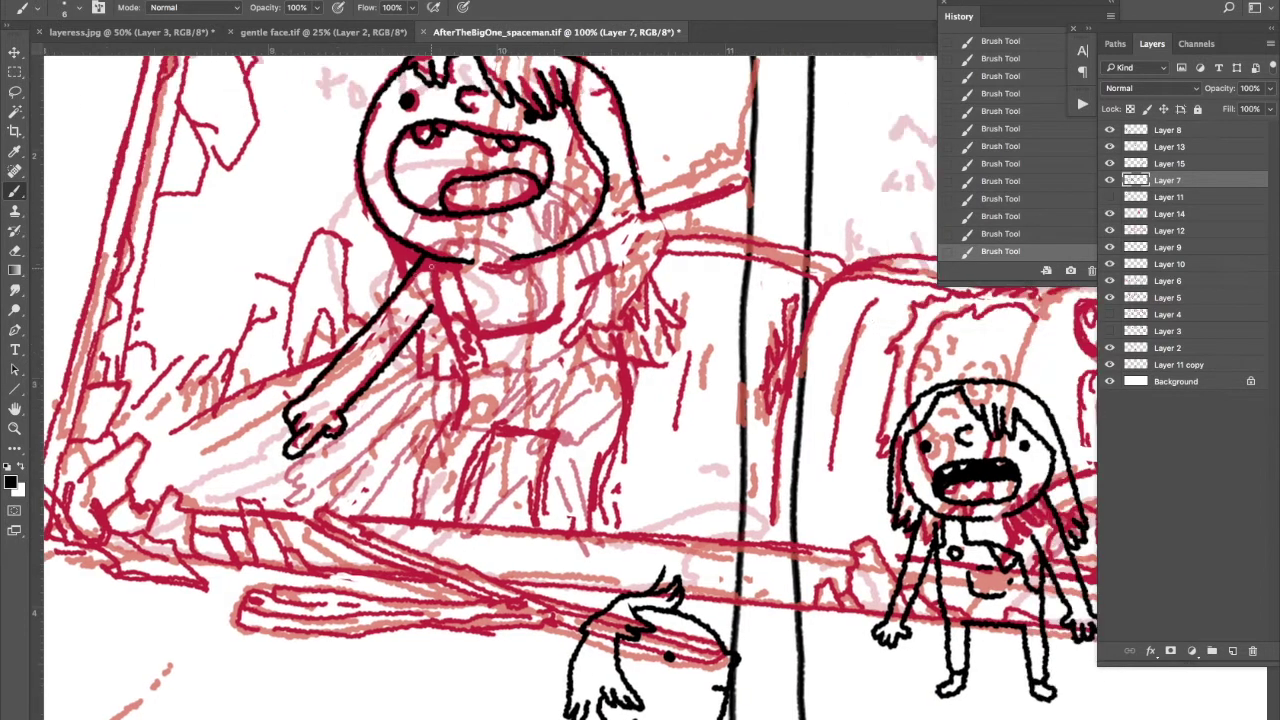
{"action": "mouse_move", "coordinate": [433, 260]}
{"action": "left_mouse_down"}
{"action": "mouse_move", "coordinate": [458, 334]}
{"action": "mouse_move", "coordinate": [470, 328]}
{"action": "mouse_move", "coordinate": [428, 284]}
{"action": "left_mouse_up"}
{"action": "left_click_drag", "start_coordinate": [428, 284], "coordinate": [446, 328]}
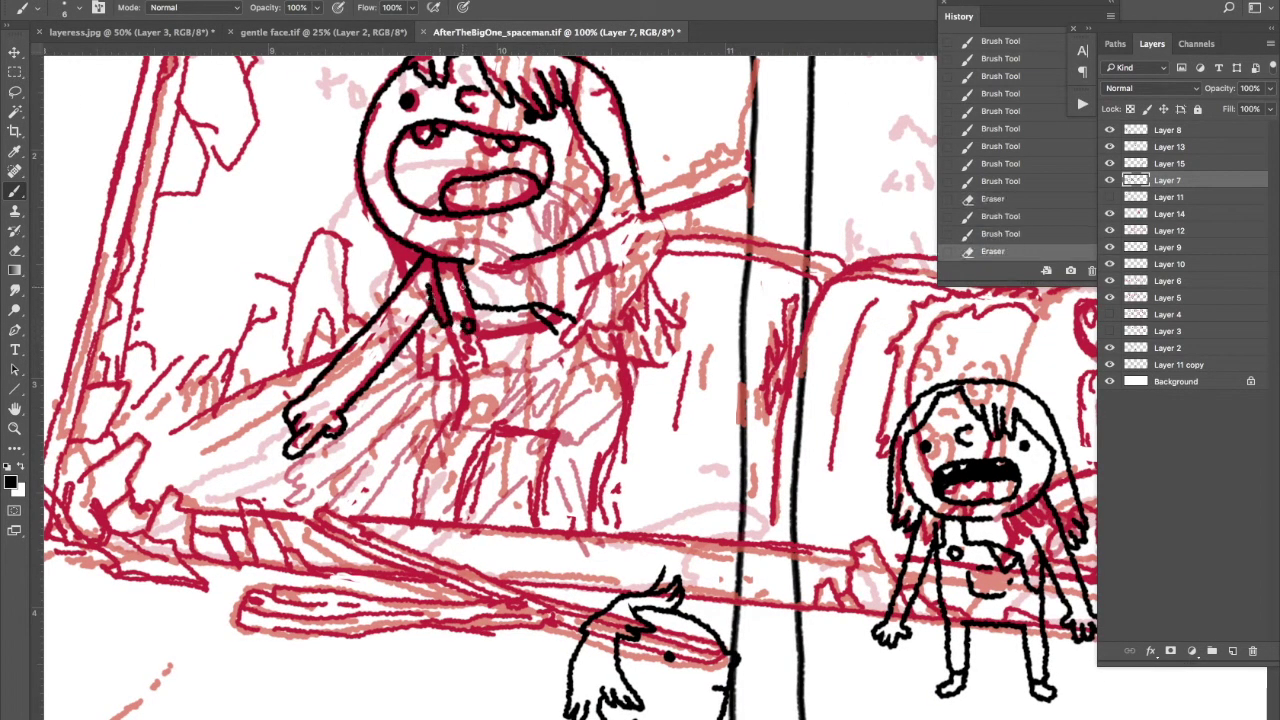
Ink the girl's legs in black
{"action": "mouse_move", "coordinate": [498, 428]}
{"action": "left_mouse_down"}
{"action": "mouse_move", "coordinate": [555, 437]}
{"action": "mouse_move", "coordinate": [470, 520]}
{"action": "left_mouse_up"}
{"action": "left_click_drag", "start_coordinate": [432, 410], "coordinate": [420, 518]}
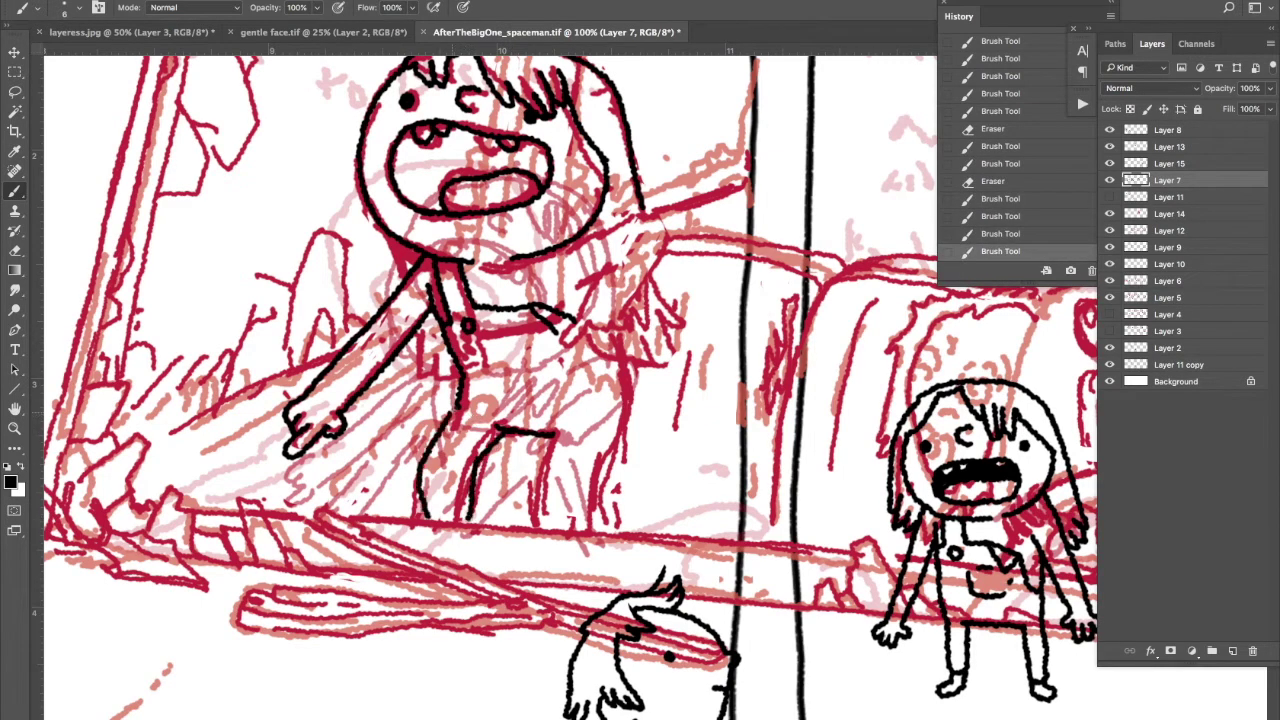
{"action": "mouse_move", "coordinate": [548, 436]}
{"action": "left_mouse_down"}
{"action": "mouse_move", "coordinate": [552, 532]}
{"action": "mouse_move", "coordinate": [619, 353]}
{"action": "mouse_move", "coordinate": [530, 308]}
{"action": "mouse_move", "coordinate": [586, 296]}
{"action": "mouse_move", "coordinate": [668, 232]}
{"action": "mouse_move", "coordinate": [588, 250]}
{"action": "mouse_move", "coordinate": [624, 222]}
{"action": "mouse_move", "coordinate": [578, 314]}
{"action": "left_mouse_up"}
{"action": "left_click_drag", "start_coordinate": [600, 240], "coordinate": [620, 260]}
{"action": "mouse_move", "coordinate": [620, 260]}
{"action": "left_mouse_down"}
{"action": "mouse_move", "coordinate": [652, 338]}
{"action": "mouse_move", "coordinate": [628, 356]}
{"action": "left_mouse_up"}
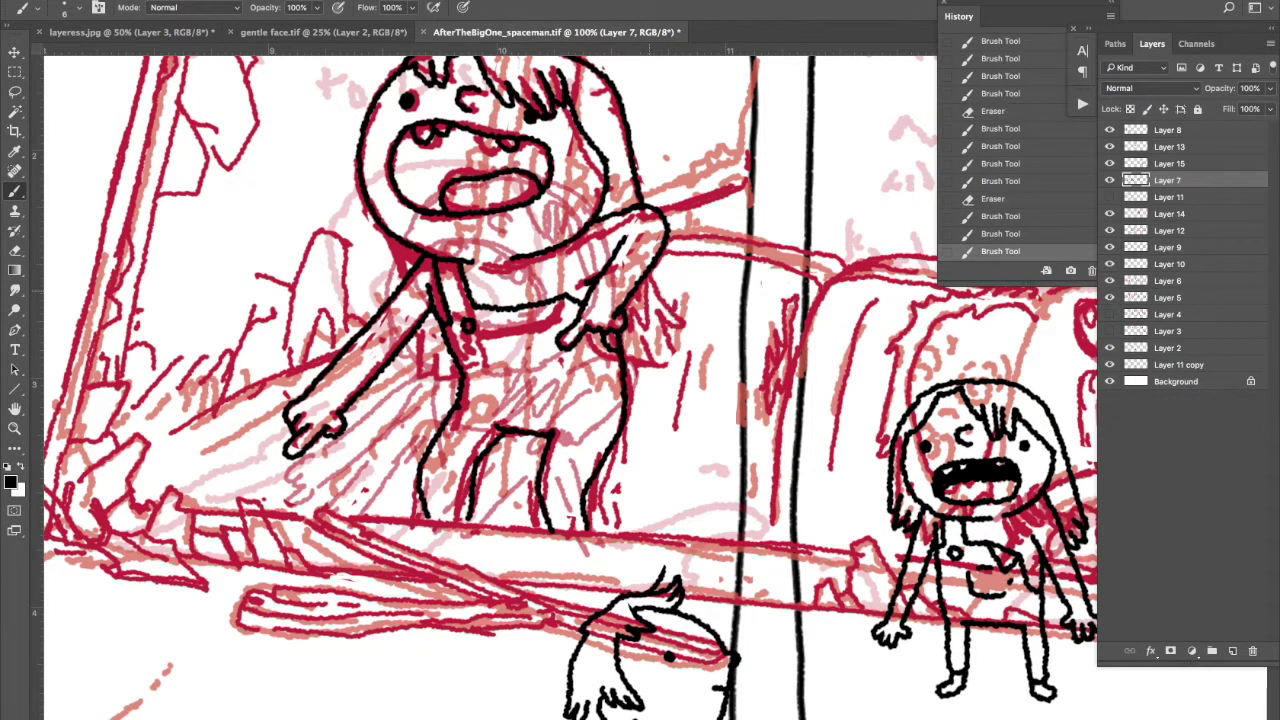
Ink the fingers of her right hand and her left shoulder and arm
{"action": "left_click_drag", "start_coordinate": [676, 270], "coordinate": [632, 350]}
{"action": "left_click_drag", "start_coordinate": [386, 228], "coordinate": [376, 282]}
{"action": "left_click_drag", "start_coordinate": [388, 256], "coordinate": [392, 294]}
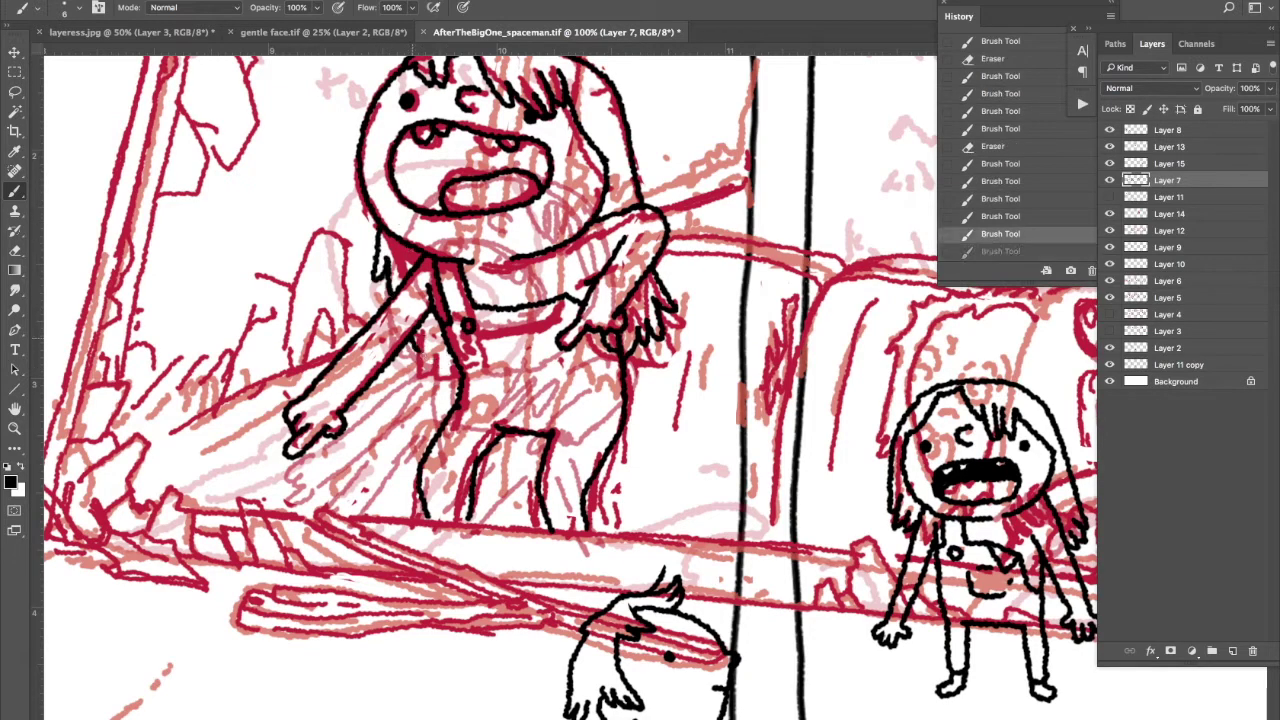
{"action": "left_click_drag", "start_coordinate": [420, 336], "coordinate": [450, 368]}
{"action": "left_click_drag", "start_coordinate": [420, 196], "coordinate": [958, 210]}
Ink the diagonal and long plank lines toward the frame edge, undoing one stray stroke
{"action": "left_click_drag", "start_coordinate": [640, 416], "coordinate": [658, 426]}
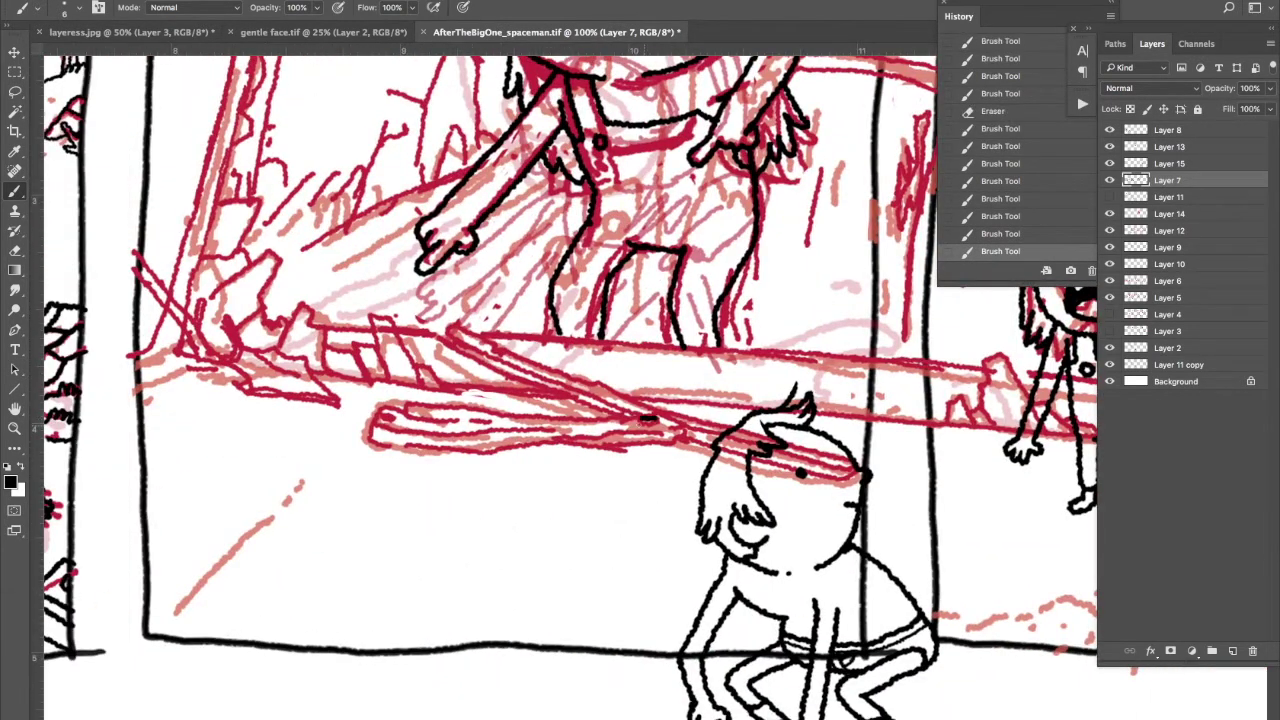
{"action": "key", "text": "ctrl+z"}
{"action": "left_click_drag", "start_coordinate": [466, 352], "coordinate": [622, 422]}
{"action": "mouse_move", "coordinate": [497, 346]}
{"action": "left_mouse_down"}
{"action": "mouse_move", "coordinate": [856, 478]}
{"action": "mouse_move", "coordinate": [683, 438]}
{"action": "mouse_move", "coordinate": [398, 405]}
{"action": "mouse_move", "coordinate": [474, 446]}
{"action": "mouse_move", "coordinate": [680, 440]}
{"action": "left_mouse_up"}
{"action": "left_click_drag", "start_coordinate": [442, 380], "coordinate": [558, 396]}
{"action": "scroll", "coordinate": [560, 390], "scroll_direction": "right", "scroll_amount": 5}
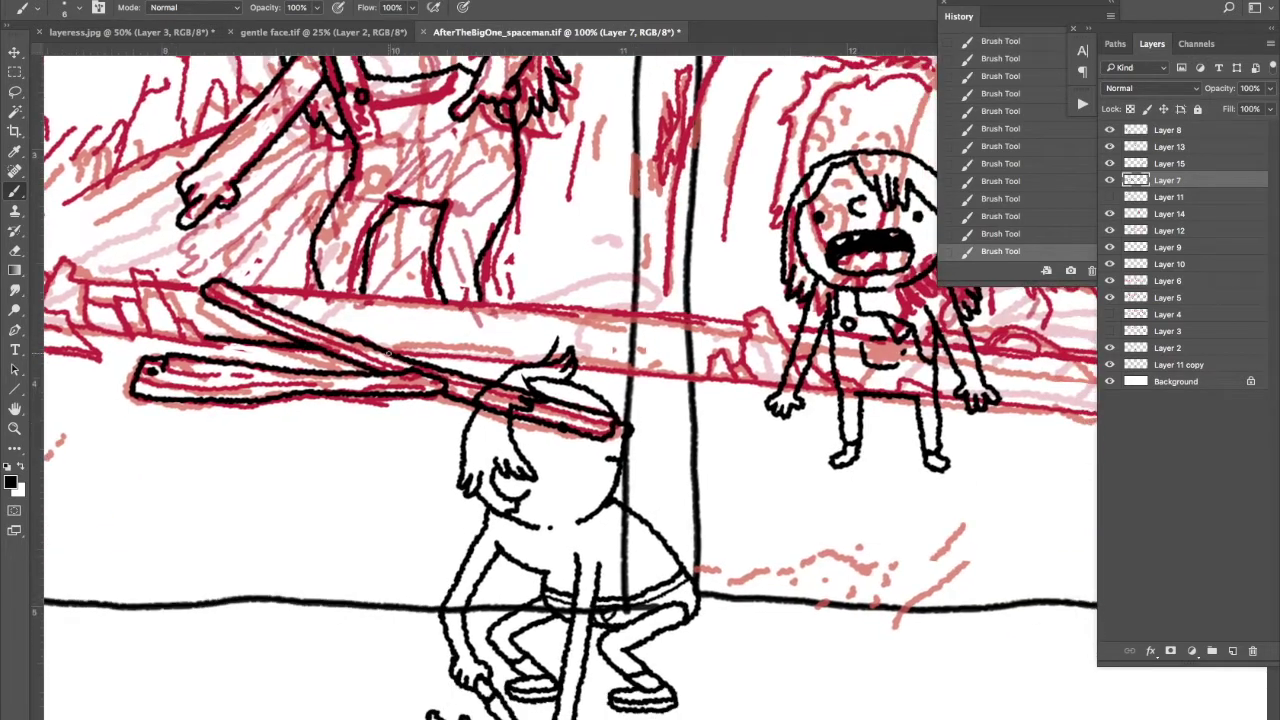
{"action": "left_click_drag", "start_coordinate": [386, 350], "coordinate": [898, 392]}
{"action": "scroll", "coordinate": [898, 392], "scroll_direction": "right", "scroll_amount": 9}
{"action": "left_click_drag", "start_coordinate": [600, 368], "coordinate": [822, 388]}
Trace the frame's right and inner right edges in black, ending with a corner hook
{"action": "scroll", "coordinate": [822, 388], "scroll_direction": "right", "scroll_amount": 6}
{"action": "scroll", "coordinate": [822, 388], "scroll_direction": "up", "scroll_amount": 4}
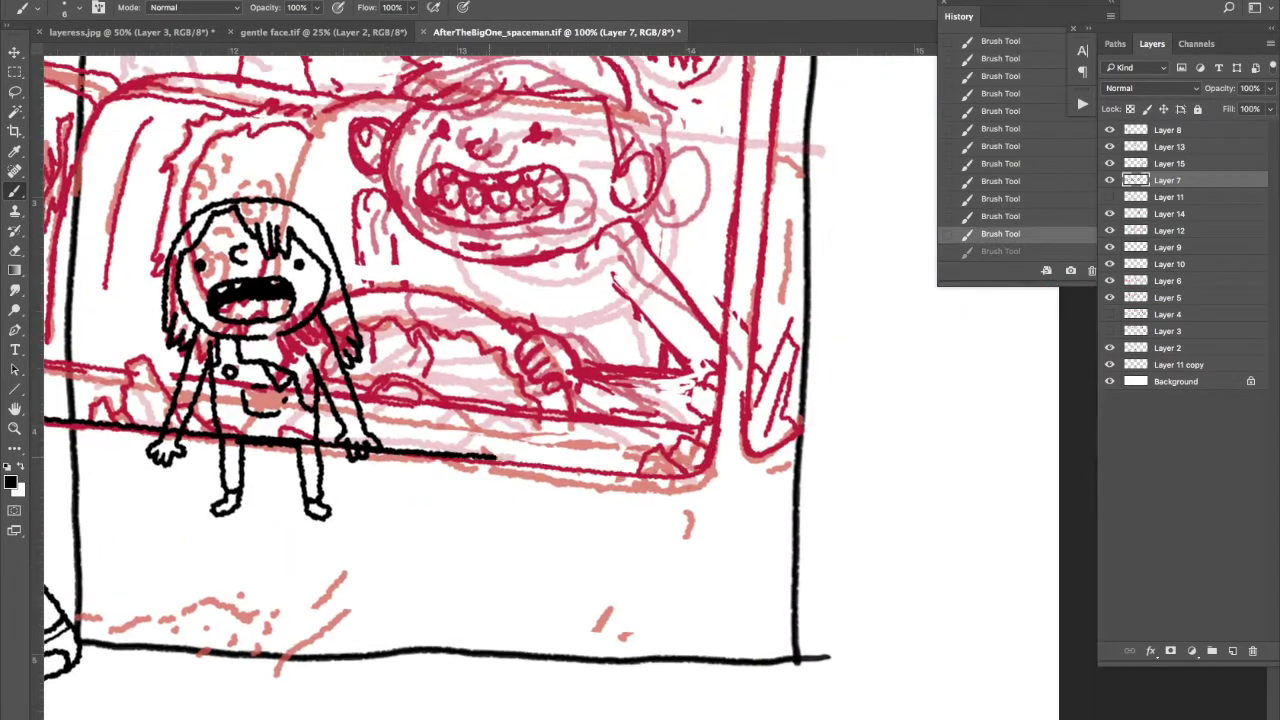
{"action": "left_click_drag", "start_coordinate": [494, 458], "coordinate": [738, 230]}
{"action": "scroll", "coordinate": [738, 230], "scroll_direction": "up", "scroll_amount": 8}
{"action": "left_click_drag", "start_coordinate": [752, 298], "coordinate": [758, 66]}
{"action": "scroll", "coordinate": [758, 66], "scroll_direction": "right", "scroll_amount": 3}
{"action": "scroll", "coordinate": [758, 66], "scroll_direction": "up", "scroll_amount": 2}
{"action": "left_click_drag", "start_coordinate": [744, 120], "coordinate": [692, 580]}
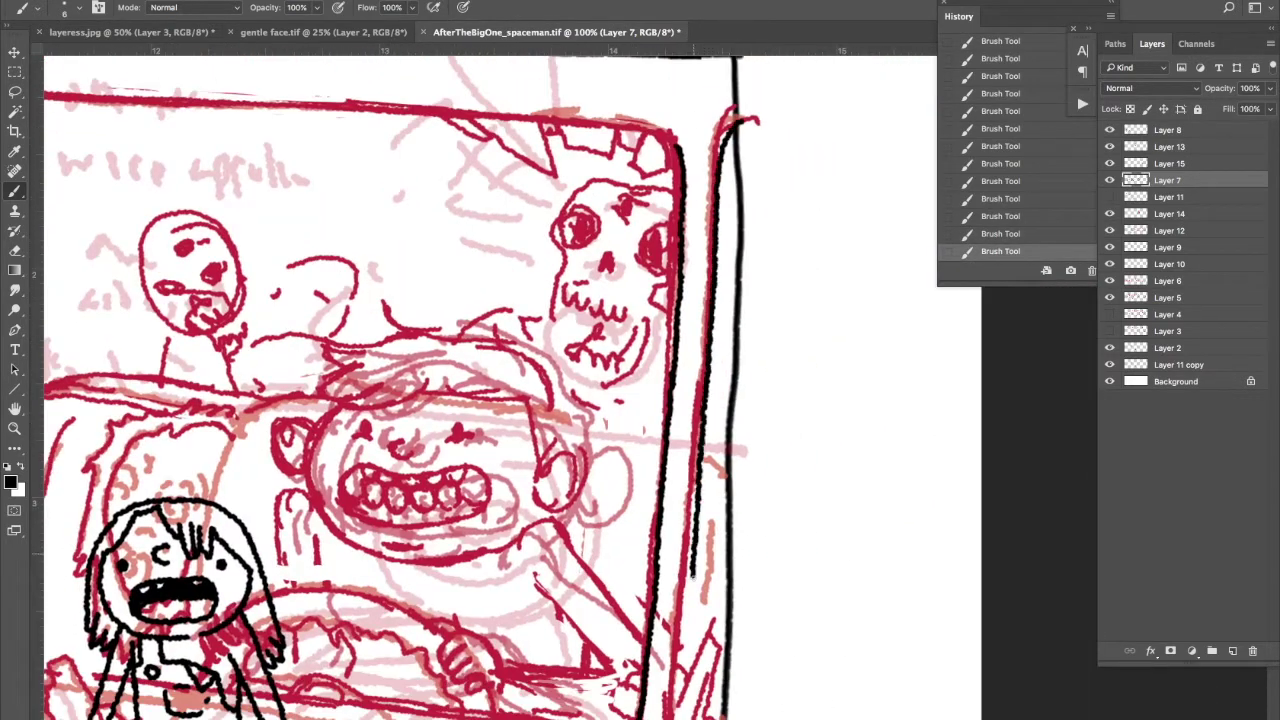
{"action": "scroll", "coordinate": [692, 580], "scroll_direction": "down", "scroll_amount": 8}
{"action": "scroll", "coordinate": [692, 580], "scroll_direction": "right", "scroll_amount": 3}
{"action": "mouse_move", "coordinate": [620, 340]}
{"action": "left_mouse_down"}
{"action": "mouse_move", "coordinate": [608, 500]}
{"action": "mouse_move", "coordinate": [645, 478]}
{"action": "mouse_move", "coordinate": [622, 396]}
{"action": "mouse_move", "coordinate": [668, 400]}
{"action": "left_mouse_up"}
Ink a jagged hand outline plus the broken plank's diagonal edge, splinter and upright outline
{"action": "scroll", "coordinate": [622, 396], "scroll_direction": "up", "scroll_amount": 8}
{"action": "scroll", "coordinate": [622, 396], "scroll_direction": "right", "scroll_amount": 2}
{"action": "scroll", "coordinate": [622, 396], "scroll_direction": "down", "scroll_amount": 8}
{"action": "scroll", "coordinate": [622, 396], "scroll_direction": "left", "scroll_amount": 3}
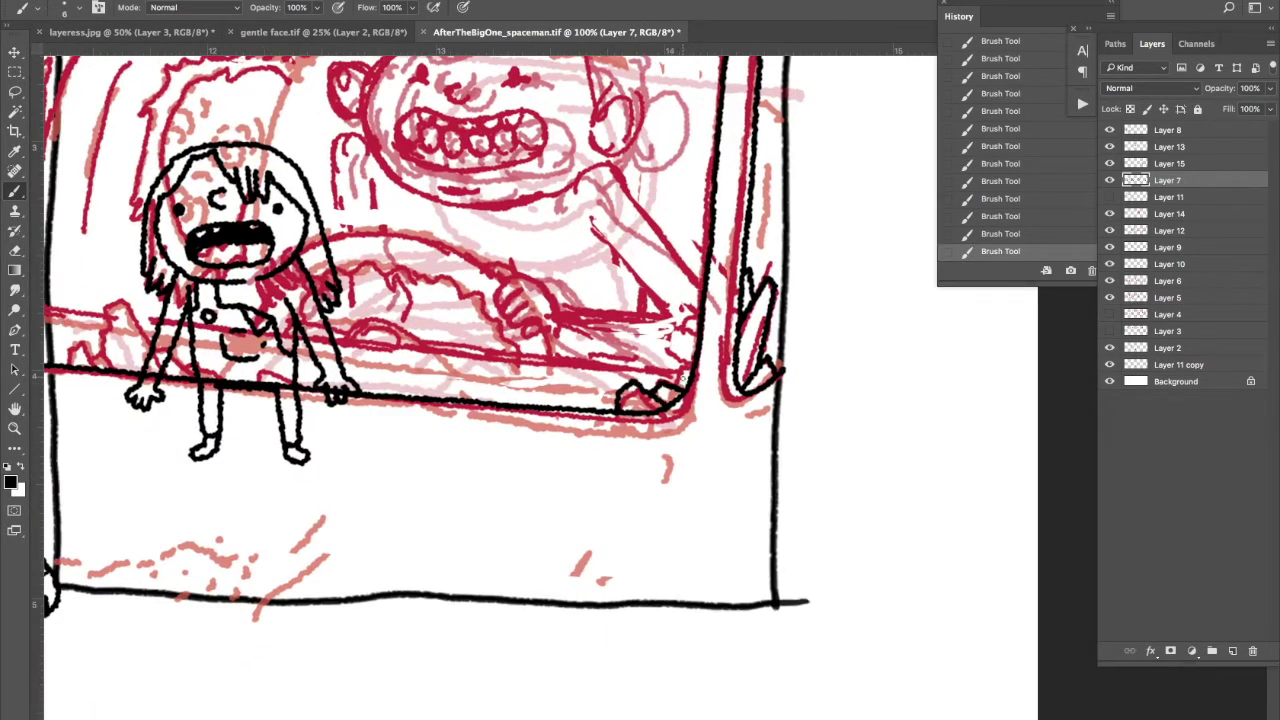
{"action": "scroll", "coordinate": [540, 380], "scroll_direction": "left", "scroll_amount": 4}
{"action": "scroll", "coordinate": [540, 380], "scroll_direction": "up", "scroll_amount": 1}
{"action": "mouse_move", "coordinate": [497, 397]}
{"action": "left_mouse_down"}
{"action": "mouse_move", "coordinate": [528, 360]}
{"action": "mouse_move", "coordinate": [582, 378]}
{"action": "mouse_move", "coordinate": [378, 370]}
{"action": "mouse_move", "coordinate": [355, 341]}
{"action": "left_mouse_up"}
{"action": "scroll", "coordinate": [308, 272], "scroll_direction": "left", "scroll_amount": 5}
{"action": "left_click_drag", "start_coordinate": [230, 240], "coordinate": [290, 328]}
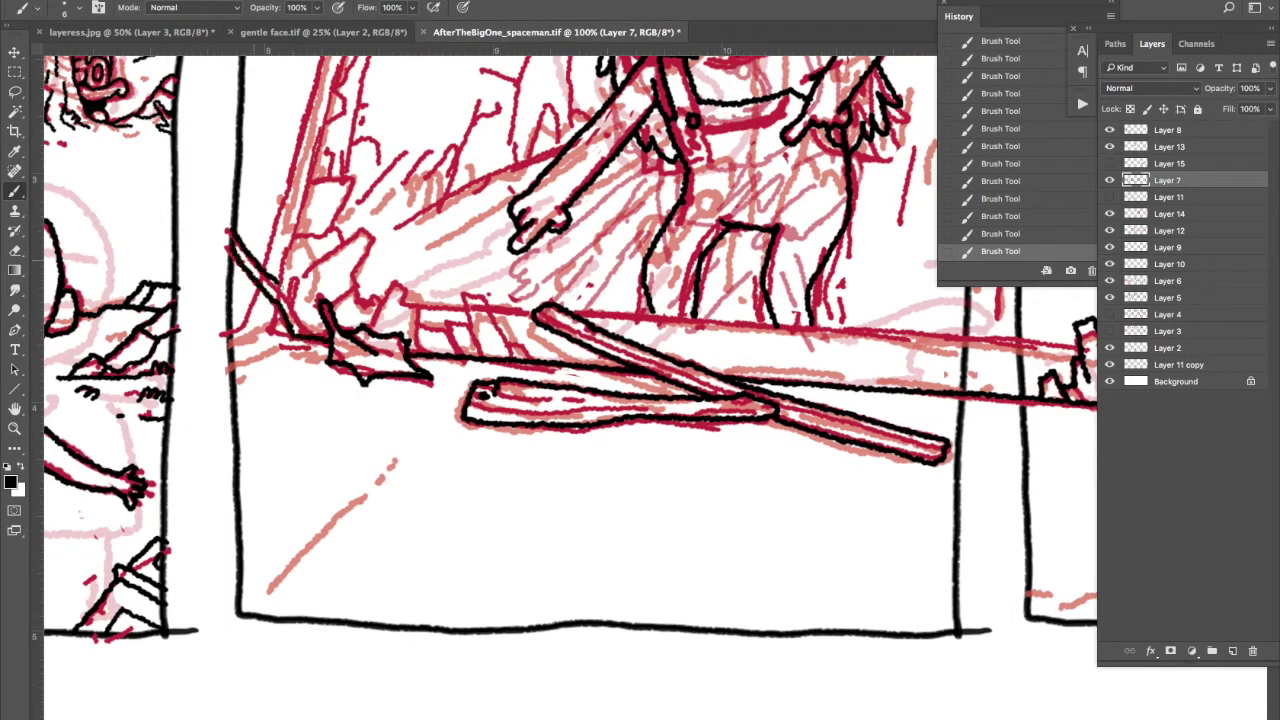
{"action": "left_click_drag", "start_coordinate": [297, 280], "coordinate": [285, 332]}
{"action": "left_click_drag", "start_coordinate": [468, 352], "coordinate": [526, 357]}
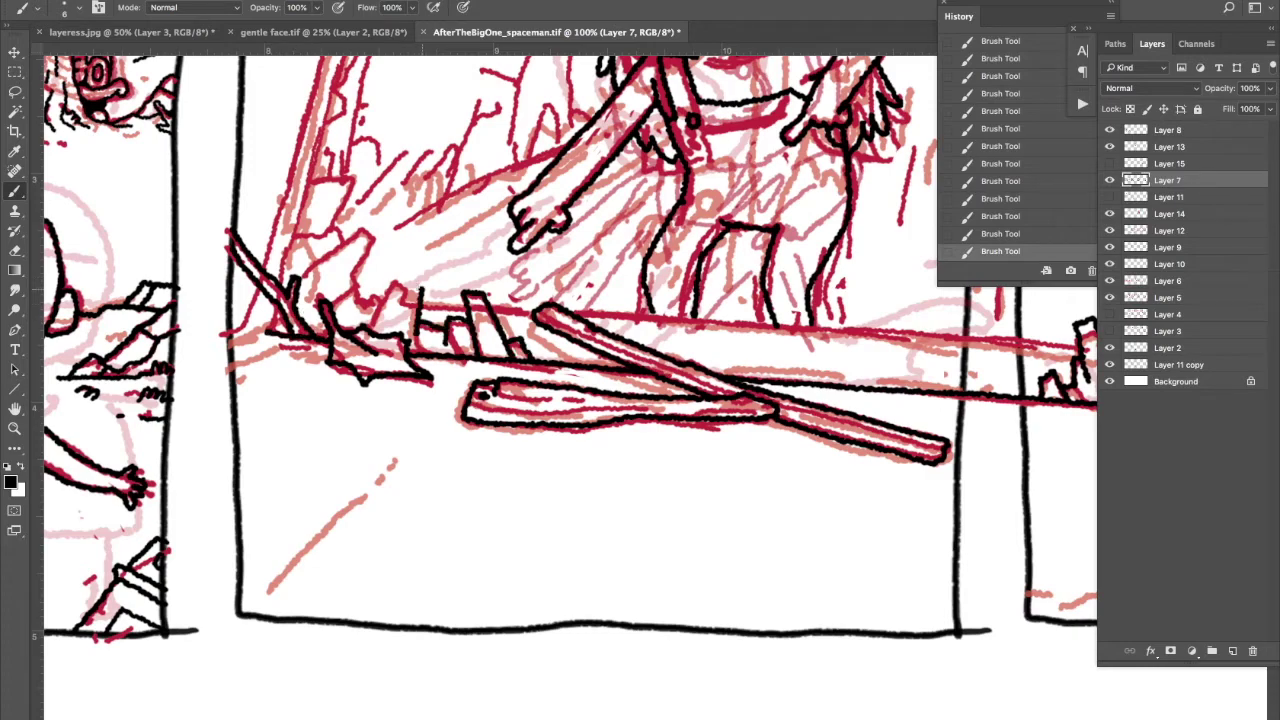
Ink short outline strokes on the broken window debris in the third panel
{"action": "scroll", "coordinate": [503, 368], "scroll_direction": "left", "scroll_amount": 3}
{"action": "scroll", "coordinate": [503, 368], "scroll_direction": "up", "scroll_amount": 1}
{"action": "scroll", "coordinate": [741, 173], "scroll_direction": "up", "scroll_amount": 8}
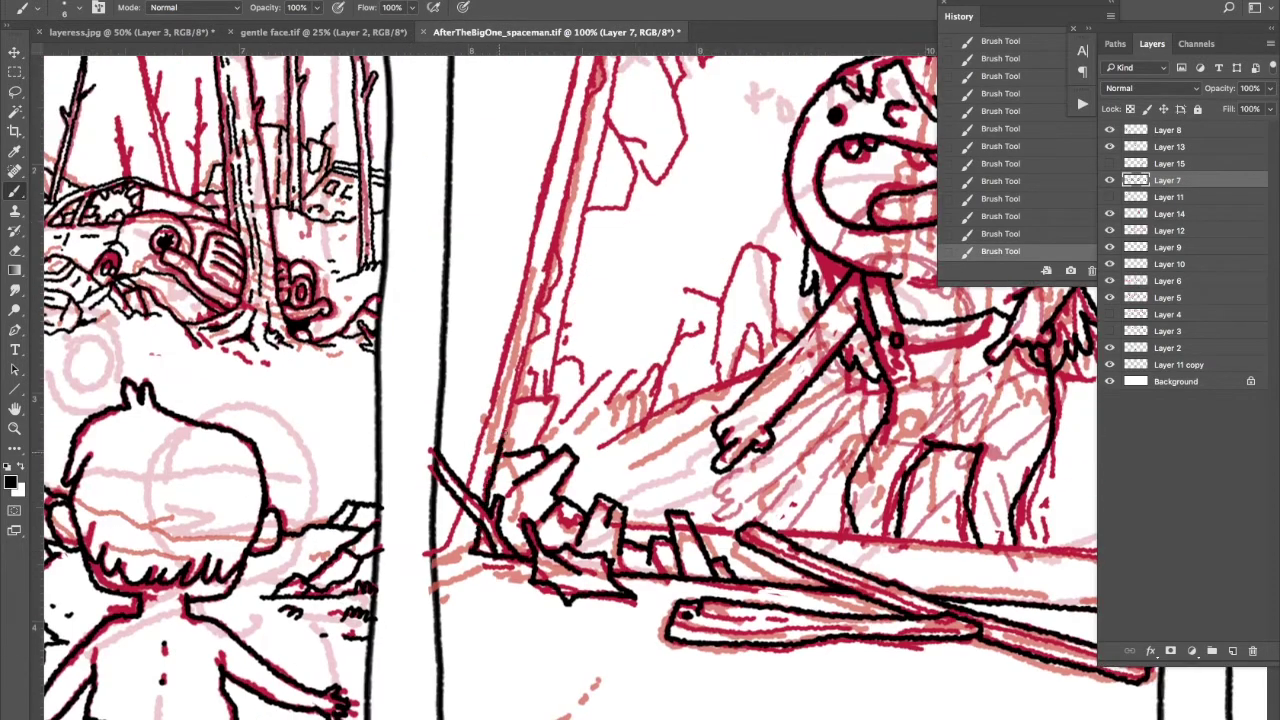
{"action": "scroll", "coordinate": [741, 173], "scroll_direction": "right", "scroll_amount": 10}
{"action": "scroll", "coordinate": [500, 300], "scroll_direction": "down", "scroll_amount": 3}
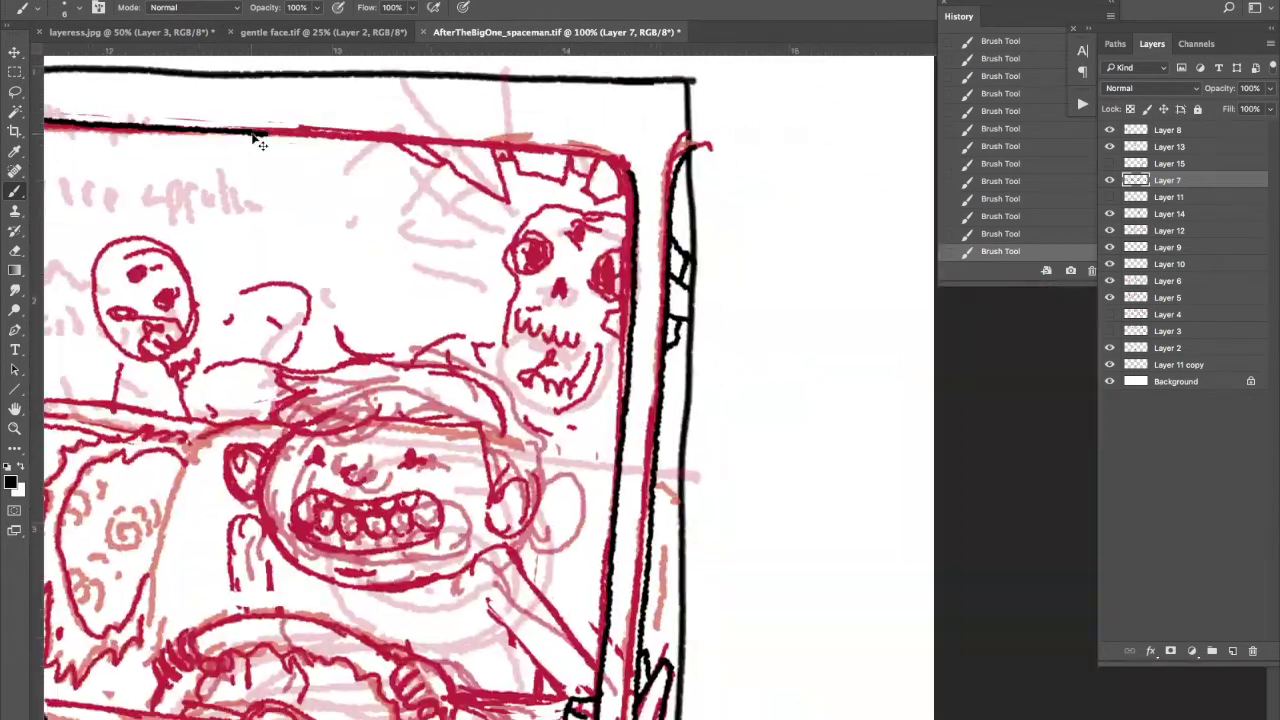
{"action": "scroll", "coordinate": [500, 300], "scroll_direction": "left", "scroll_amount": 10}
{"action": "scroll", "coordinate": [660, 380], "scroll_direction": "up", "scroll_amount": 3}
{"action": "scroll", "coordinate": [660, 380], "scroll_direction": "right", "scroll_amount": 2}
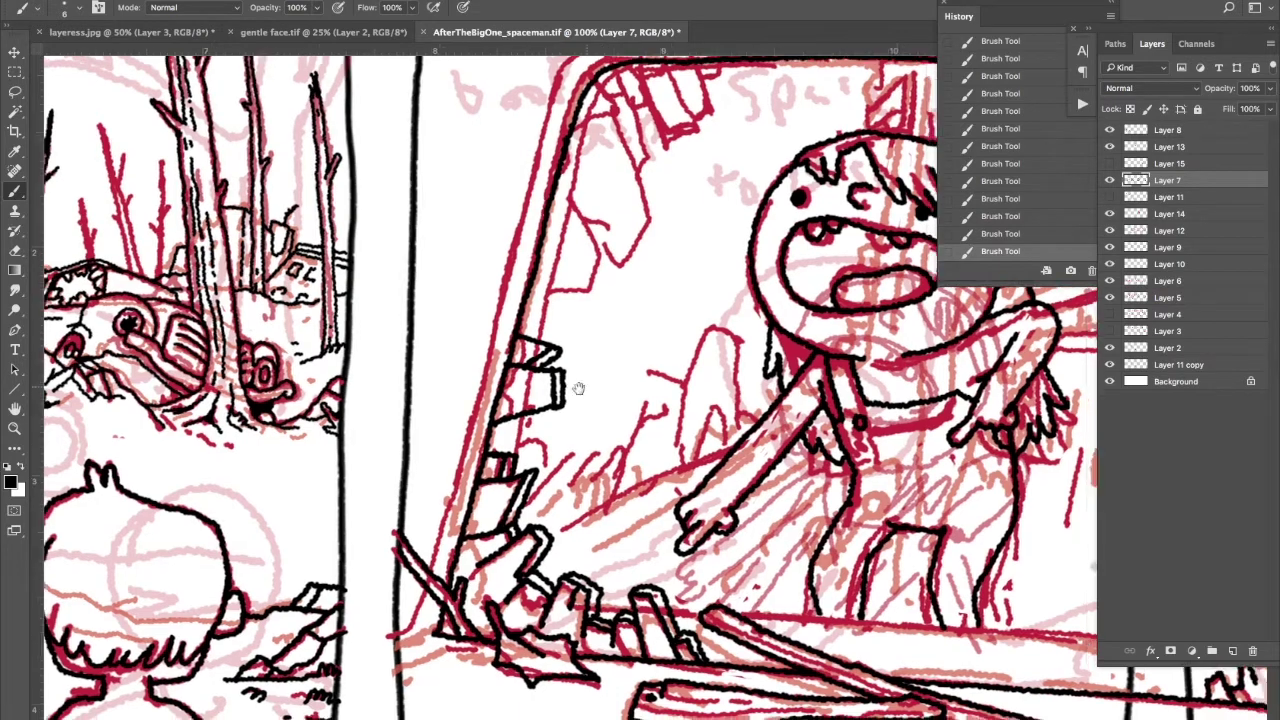
{"action": "scroll", "coordinate": [599, 621], "scroll_direction": "up", "scroll_amount": 7}
{"action": "scroll", "coordinate": [599, 621], "scroll_direction": "right", "scroll_amount": 4}
{"action": "left_click_drag", "start_coordinate": [416, 416], "coordinate": [482, 422]}
{"action": "left_click_drag", "start_coordinate": [478, 345], "coordinate": [618, 310]}
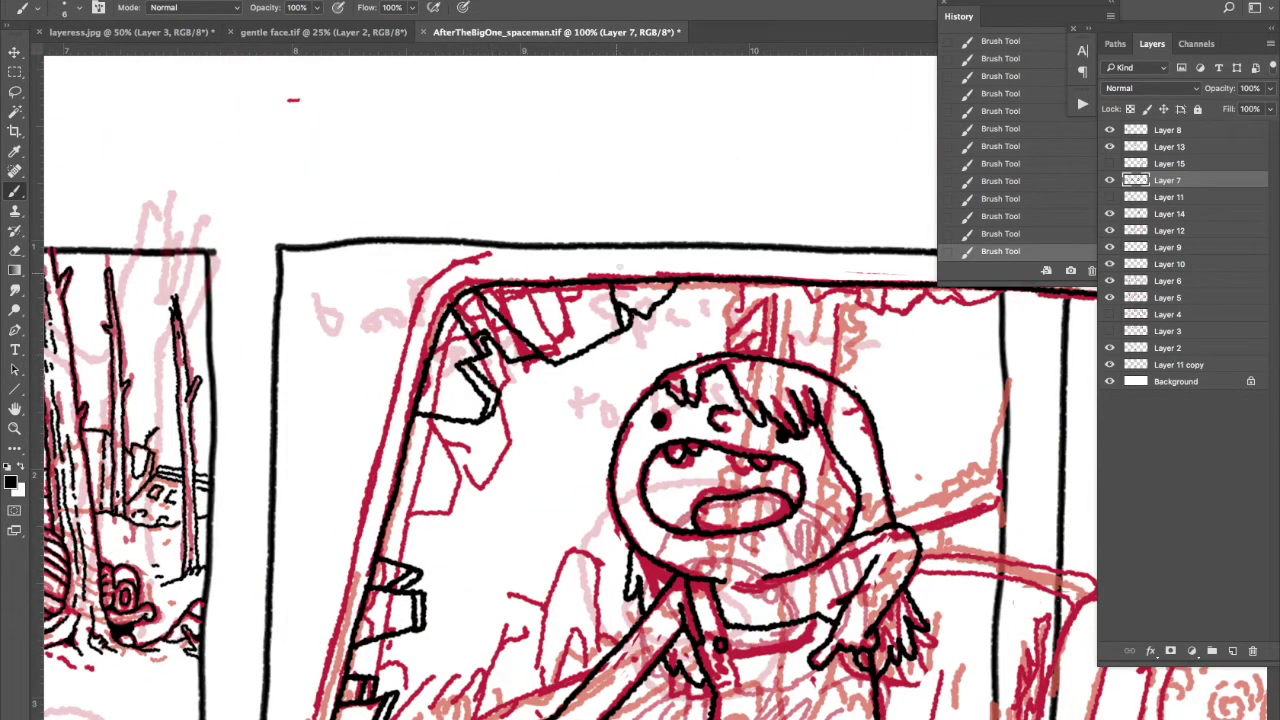
Ink the jagged windshield edge beside the skull and the jagged glass along the truck's lower edge
{"action": "scroll", "coordinate": [570, 390], "scroll_direction": "right", "scroll_amount": 10}
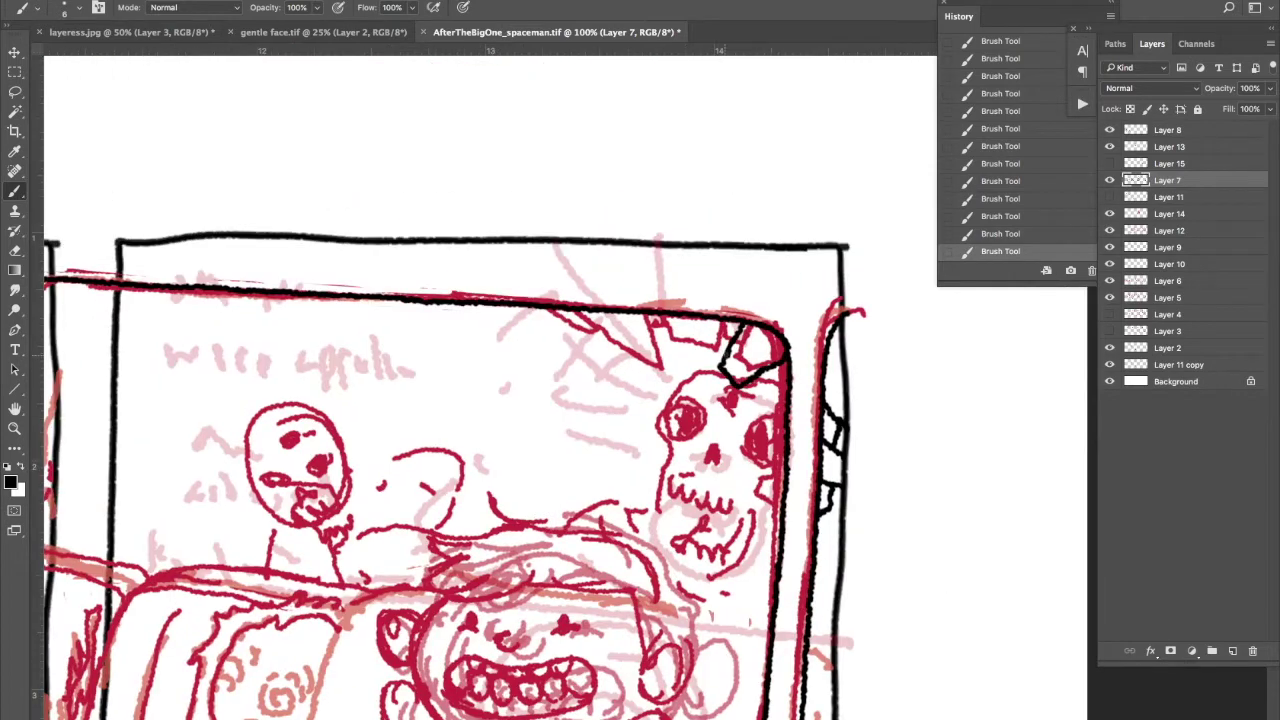
{"action": "left_click_drag", "start_coordinate": [656, 362], "coordinate": [508, 308]}
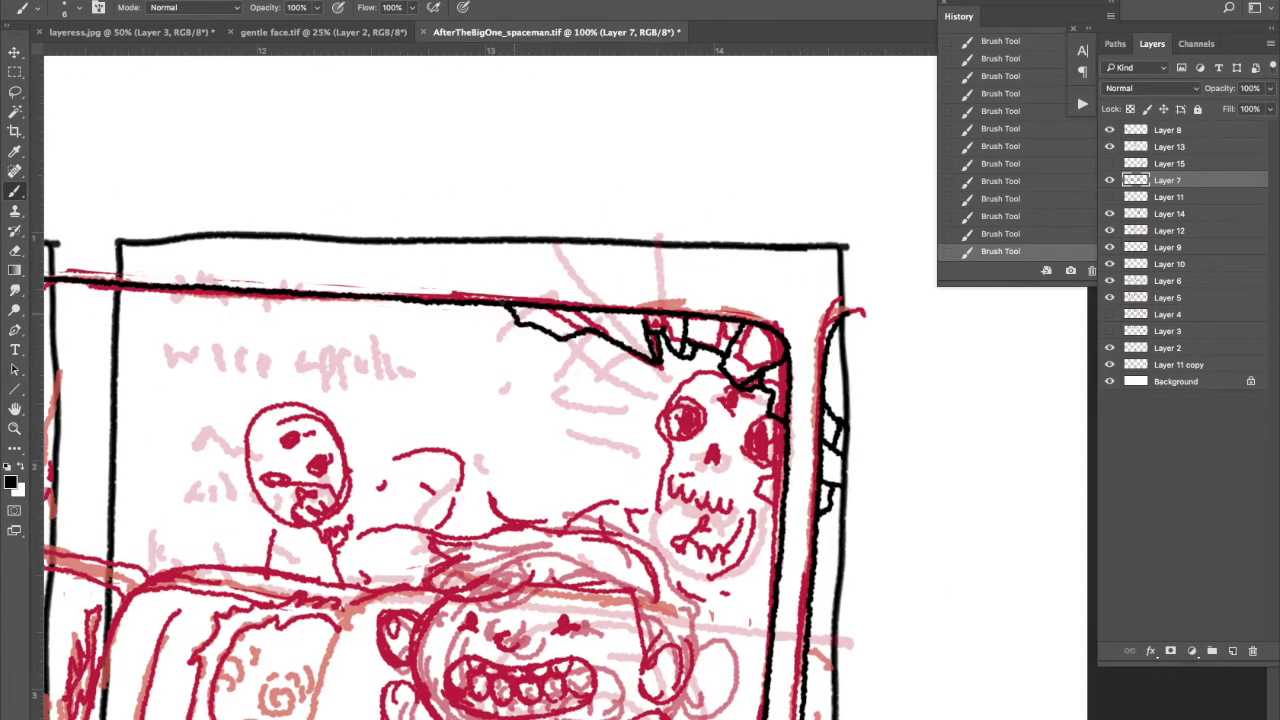
{"action": "scroll", "coordinate": [490, 390], "scroll_direction": "down", "scroll_amount": 5}
{"action": "scroll", "coordinate": [490, 390], "scroll_direction": "left", "scroll_amount": 2}
{"action": "left_click_drag", "start_coordinate": [366, 476], "coordinate": [410, 420]}
{"action": "left_click_drag", "start_coordinate": [422, 470], "coordinate": [462, 500]}
{"action": "left_click_drag", "start_coordinate": [500, 490], "coordinate": [560, 515]}
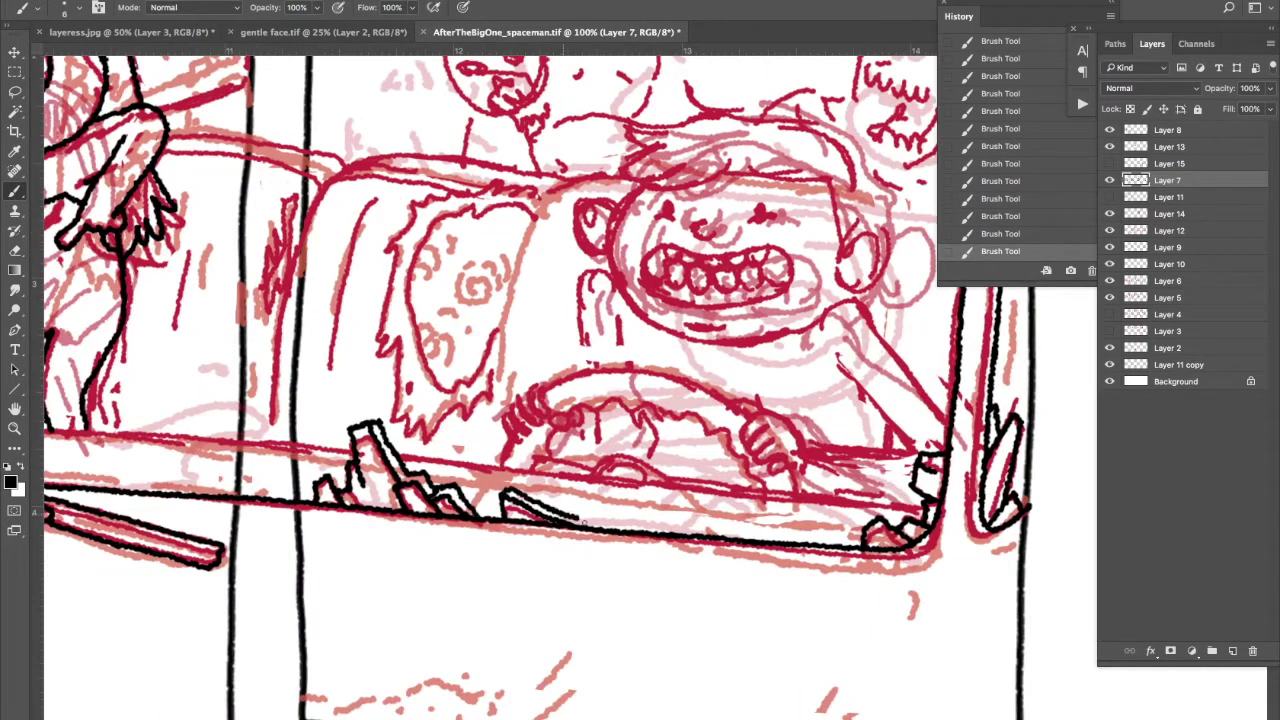
Ink the floor line across the panel border into the fourth panel, undoing the last stroke
{"action": "scroll", "coordinate": [490, 390], "scroll_direction": "left", "scroll_amount": 5}
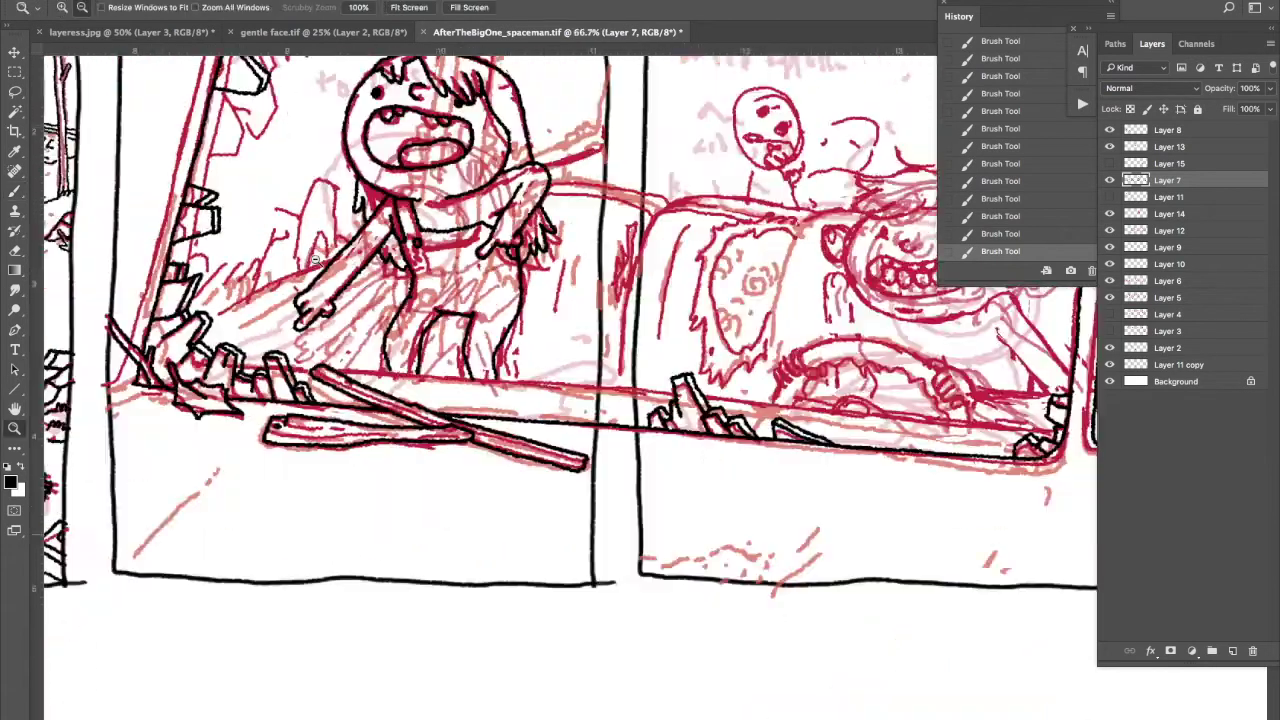
{"action": "scroll", "coordinate": [372, 298], "scroll_direction": "down", "scroll_amount": 3}
{"action": "scroll", "coordinate": [372, 298], "scroll_direction": "up", "scroll_amount": 3}
{"action": "key", "text": "b"}
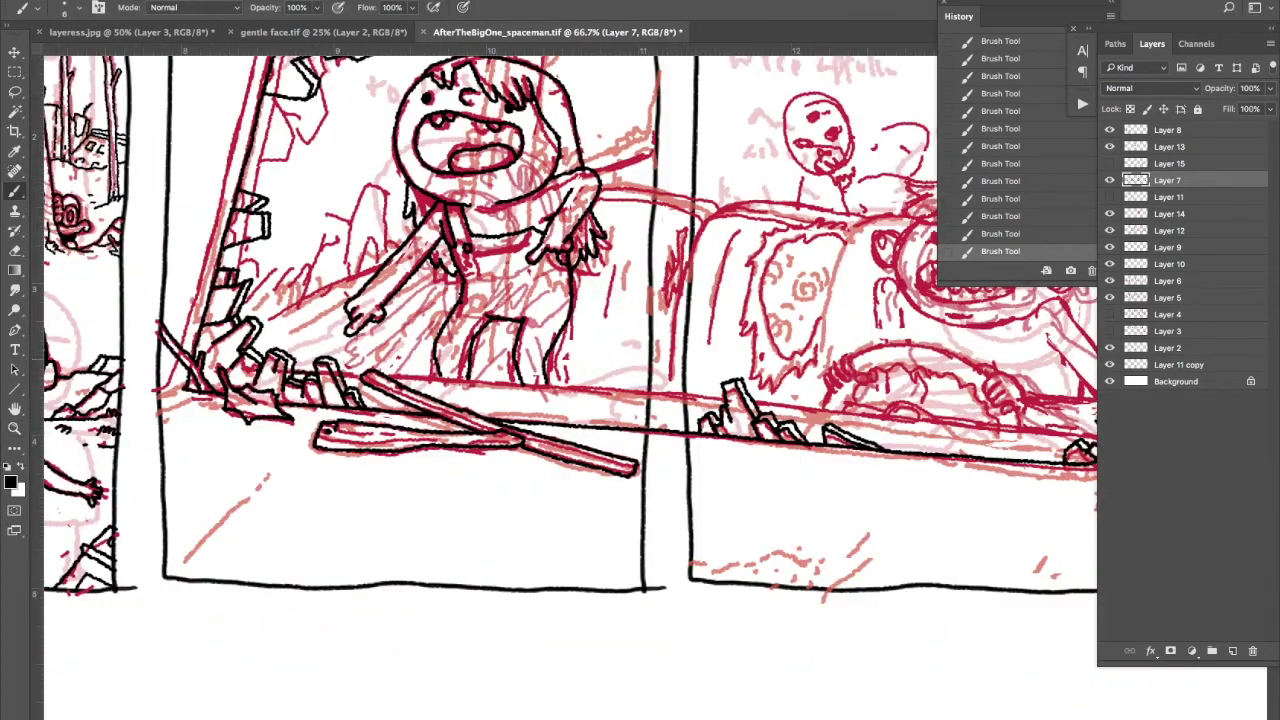
{"action": "left_click_drag", "start_coordinate": [424, 376], "coordinate": [678, 394]}
{"action": "left_click_drag", "start_coordinate": [856, 418], "coordinate": [1020, 420]}
{"action": "scroll", "coordinate": [640, 360], "scroll_direction": "right", "scroll_amount": 5}
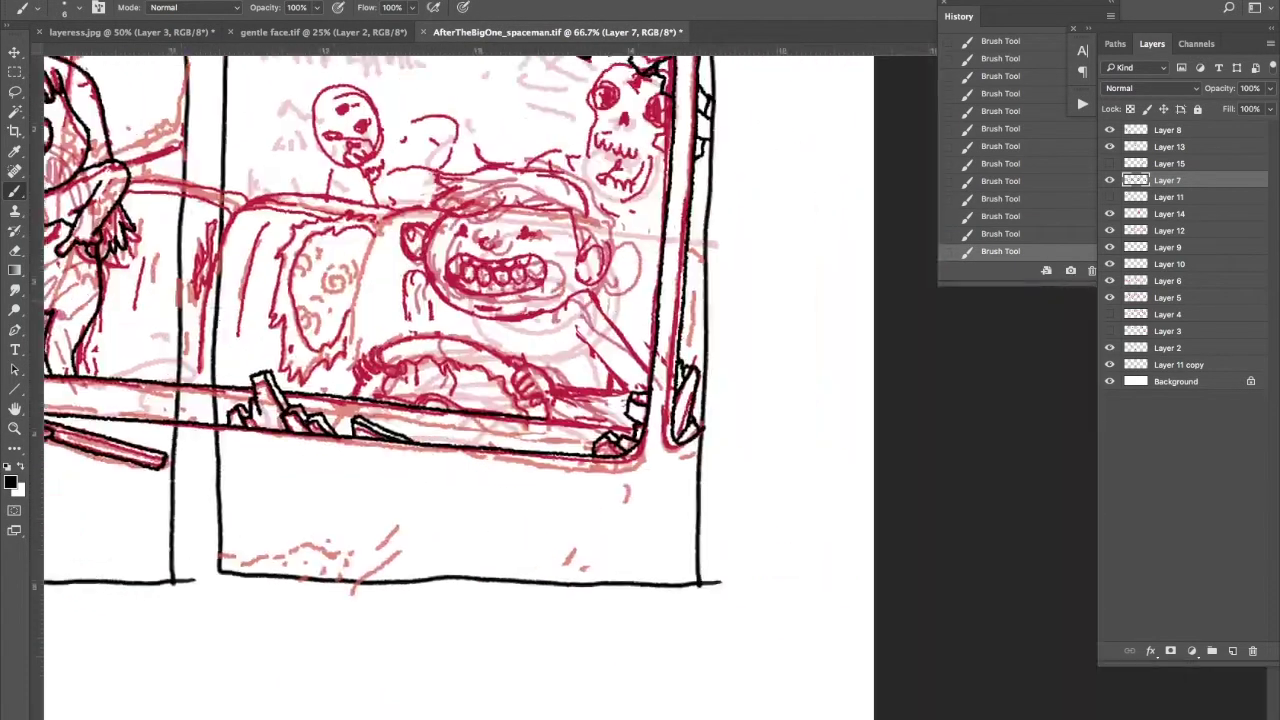
{"action": "left_click_drag", "start_coordinate": [280, 388], "coordinate": [636, 422]}
{"action": "scroll", "coordinate": [640, 360], "scroll_direction": "left", "scroll_amount": 4}
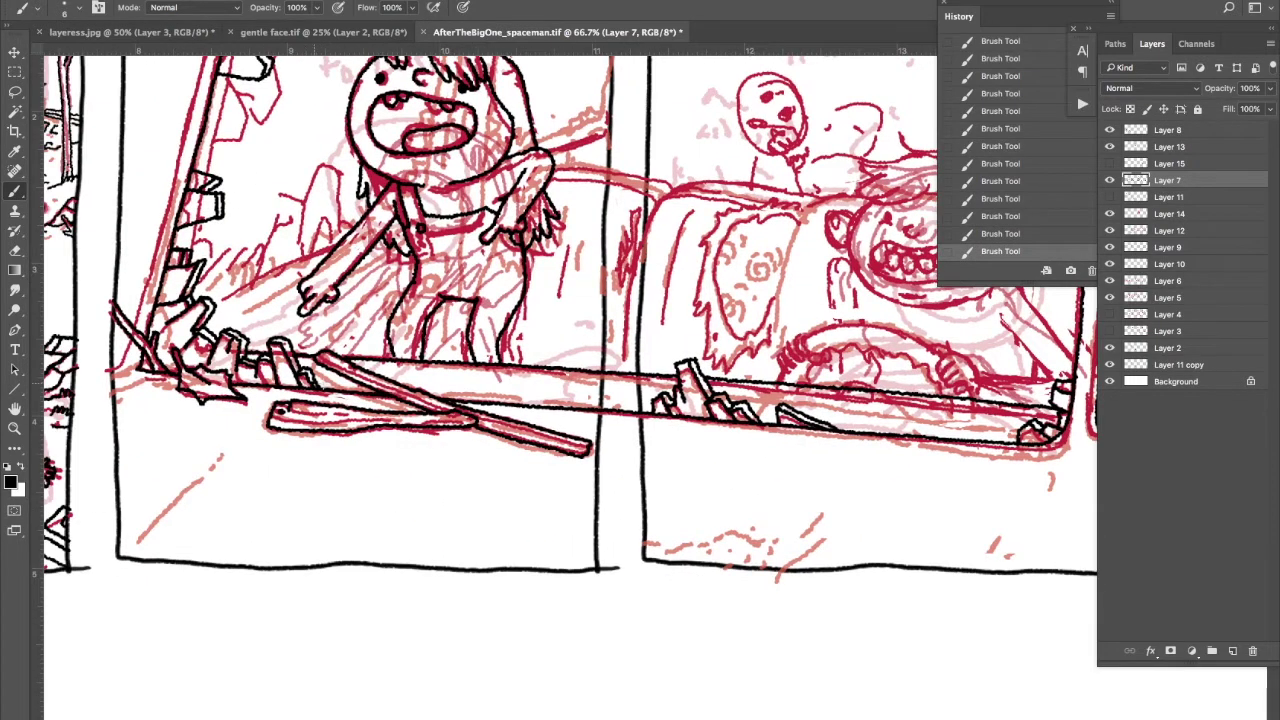
{"action": "left_click_drag", "start_coordinate": [500, 394], "coordinate": [972, 432]}
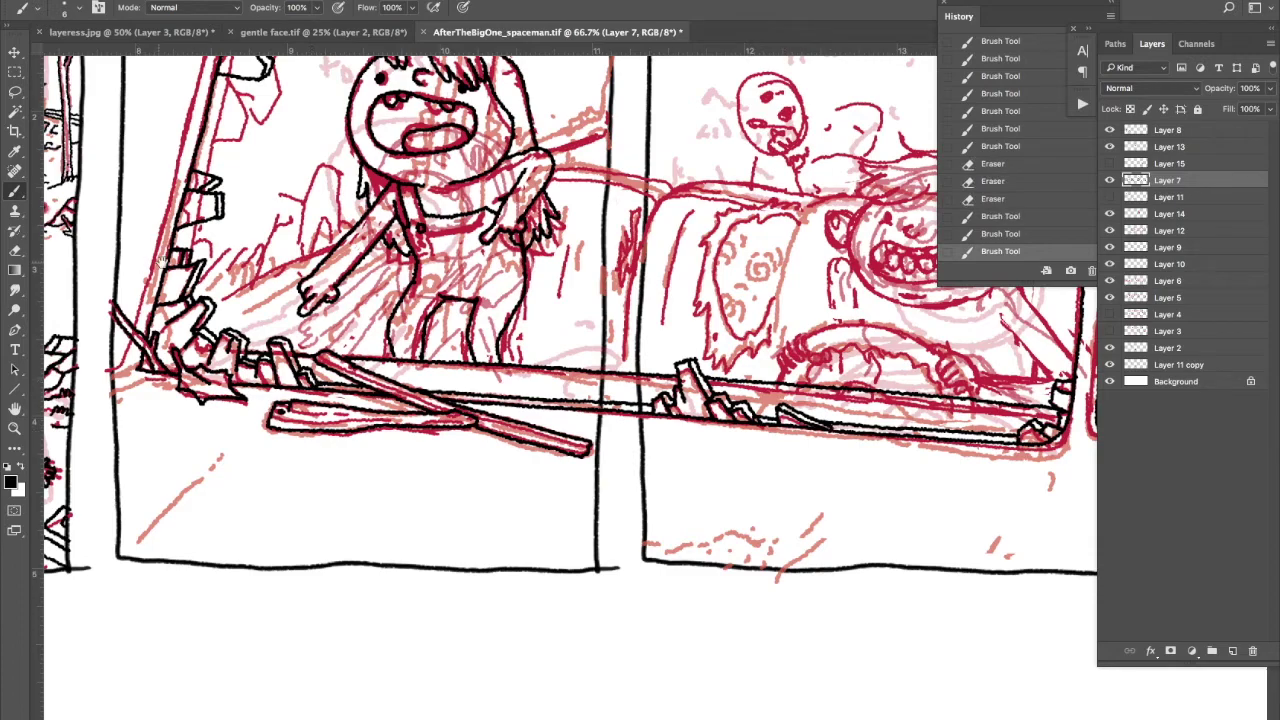
{"action": "scroll", "coordinate": [160, 262], "scroll_direction": "up", "scroll_amount": 3}
{"action": "key", "text": "super+z"}
Add a new empty layer, Layer 16, for further inking
{"action": "scroll", "coordinate": [385, 278], "scroll_direction": "right", "scroll_amount": 6}
{"action": "scroll", "coordinate": [385, 278], "scroll_direction": "down", "scroll_amount": 3}
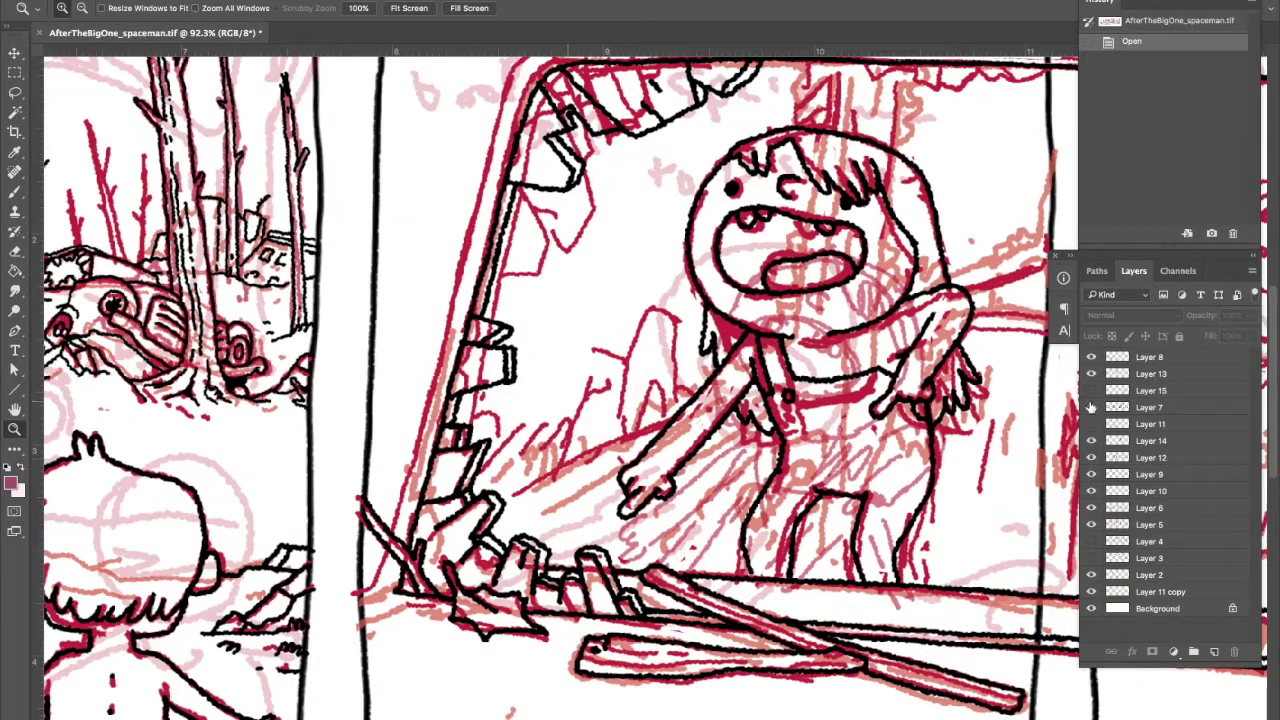
{"action": "key", "text": "shift+super+n"}
Ink details on the character's arm and hand, briefly switching to the eraser
{"action": "scroll", "coordinate": [477, 285], "scroll_direction": "up", "scroll_amount": 2}
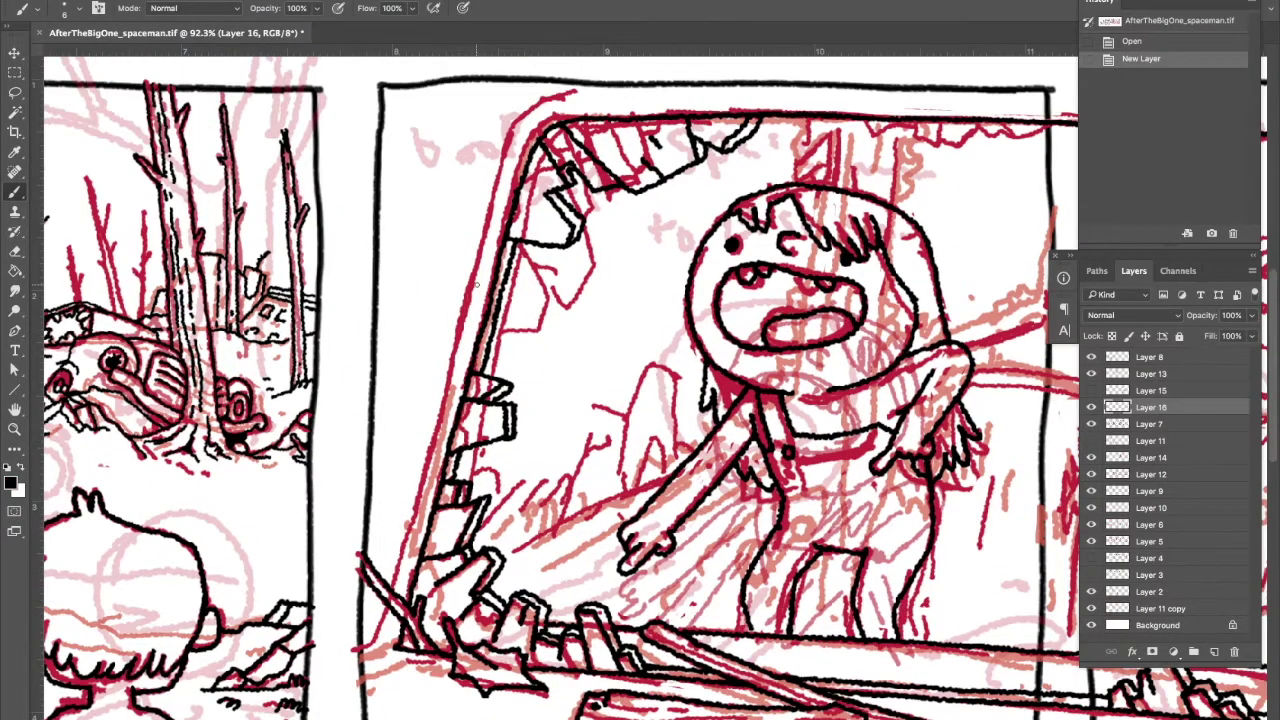
{"action": "left_click_drag", "start_coordinate": [500, 550], "coordinate": [660, 482]}
{"action": "scroll", "coordinate": [560, 470], "scroll_direction": "down", "scroll_amount": 2}
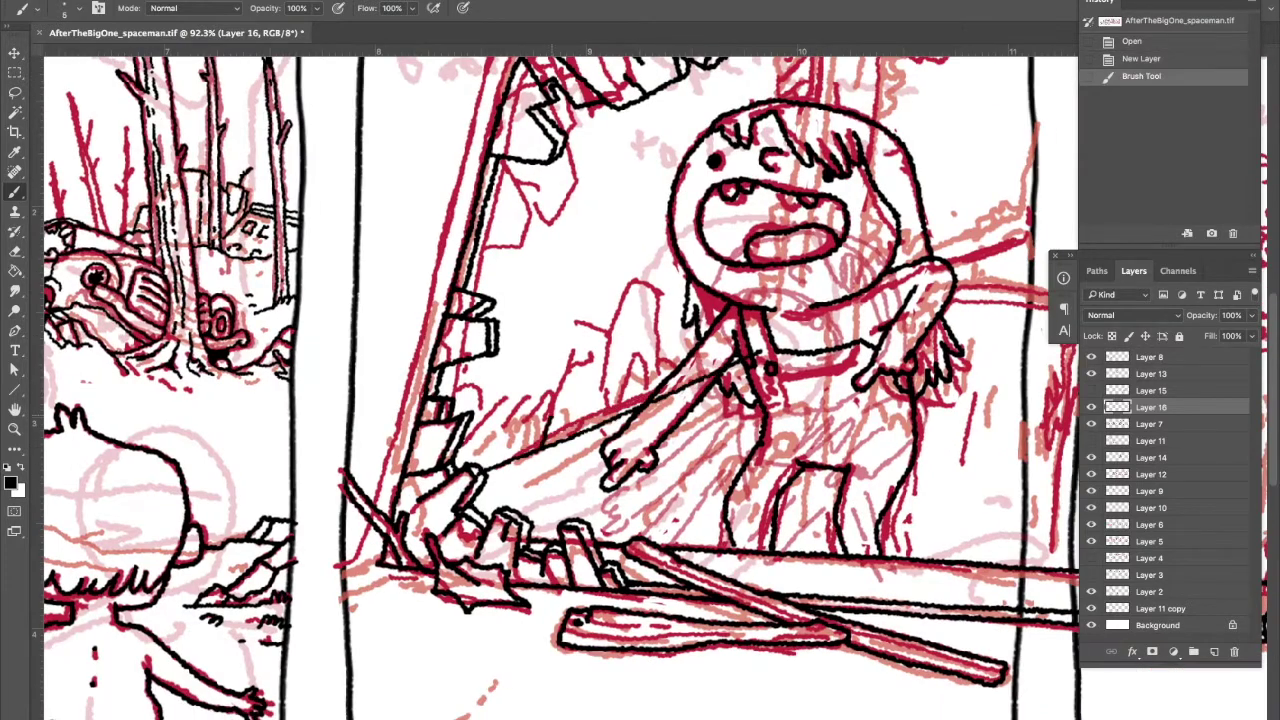
{"action": "left_click_drag", "start_coordinate": [552, 420], "coordinate": [605, 335]}
{"action": "mouse_move", "coordinate": [615, 410]}
{"action": "left_mouse_down"}
{"action": "mouse_move", "coordinate": [645, 360]}
{"action": "mouse_move", "coordinate": [630, 360]}
{"action": "left_mouse_up"}
{"action": "key", "text": "e"}
{"action": "mouse_move", "coordinate": [550, 390]}
{"action": "left_mouse_down"}
{"action": "mouse_move", "coordinate": [590, 345]}
{"action": "mouse_move", "coordinate": [492, 466]}
{"action": "left_mouse_up"}
{"action": "key", "text": "b"}
Ink the ruined buildings left of the sword and a long pillar line through the scene
{"action": "mouse_move", "coordinate": [498, 394]}
{"action": "left_mouse_down"}
{"action": "mouse_move", "coordinate": [456, 448]}
{"action": "mouse_move", "coordinate": [438, 396]}
{"action": "left_mouse_up"}
{"action": "mouse_move", "coordinate": [444, 482]}
{"action": "left_mouse_down"}
{"action": "mouse_move", "coordinate": [414, 494]}
{"action": "mouse_move", "coordinate": [432, 494]}
{"action": "left_mouse_up"}
{"action": "left_click_drag", "start_coordinate": [414, 418], "coordinate": [398, 482]}
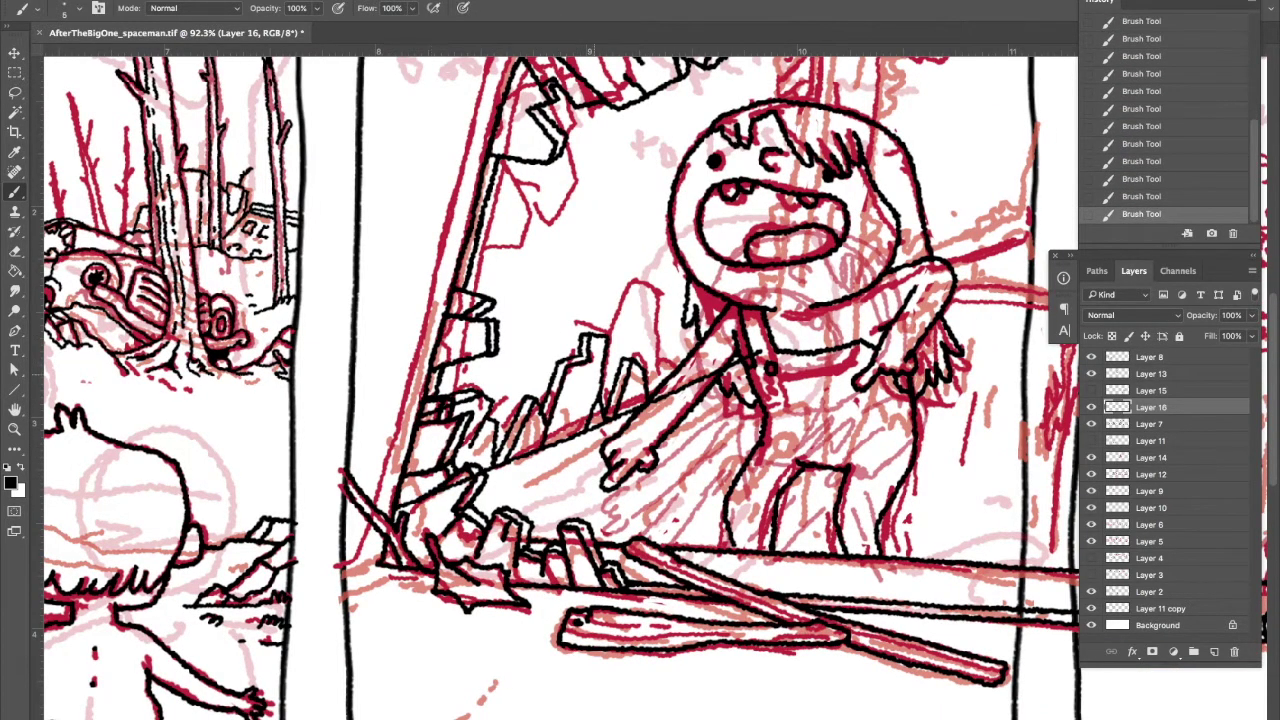
{"action": "left_click_drag", "start_coordinate": [790, 190], "coordinate": [667, 282]}
{"action": "left_click_drag", "start_coordinate": [658, 450], "coordinate": [700, 140]}
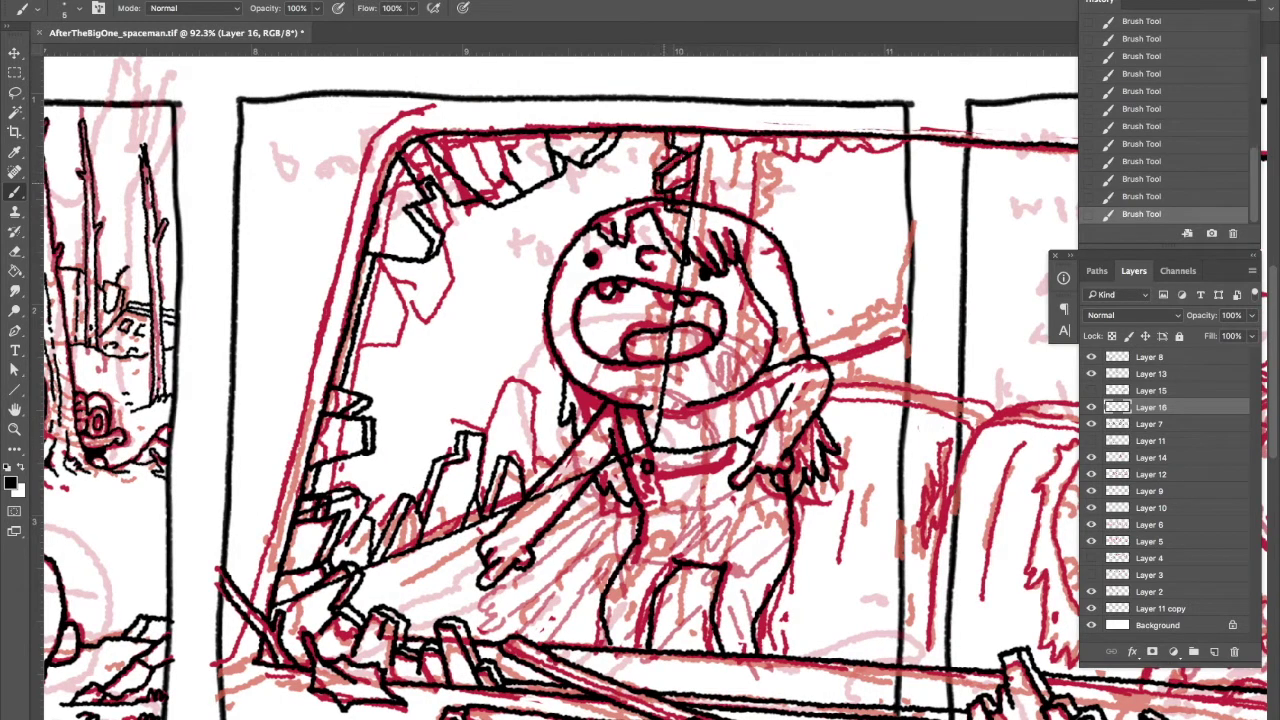
Ink the window's upper-left frame and zigzag edge in black
{"action": "left_click_drag", "start_coordinate": [372, 244], "coordinate": [360, 340]}
{"action": "left_click_drag", "start_coordinate": [364, 246], "coordinate": [338, 344]}
{"action": "left_click_drag", "start_coordinate": [386, 190], "coordinate": [420, 258]}
{"action": "left_click_drag", "start_coordinate": [420, 264], "coordinate": [430, 300]}
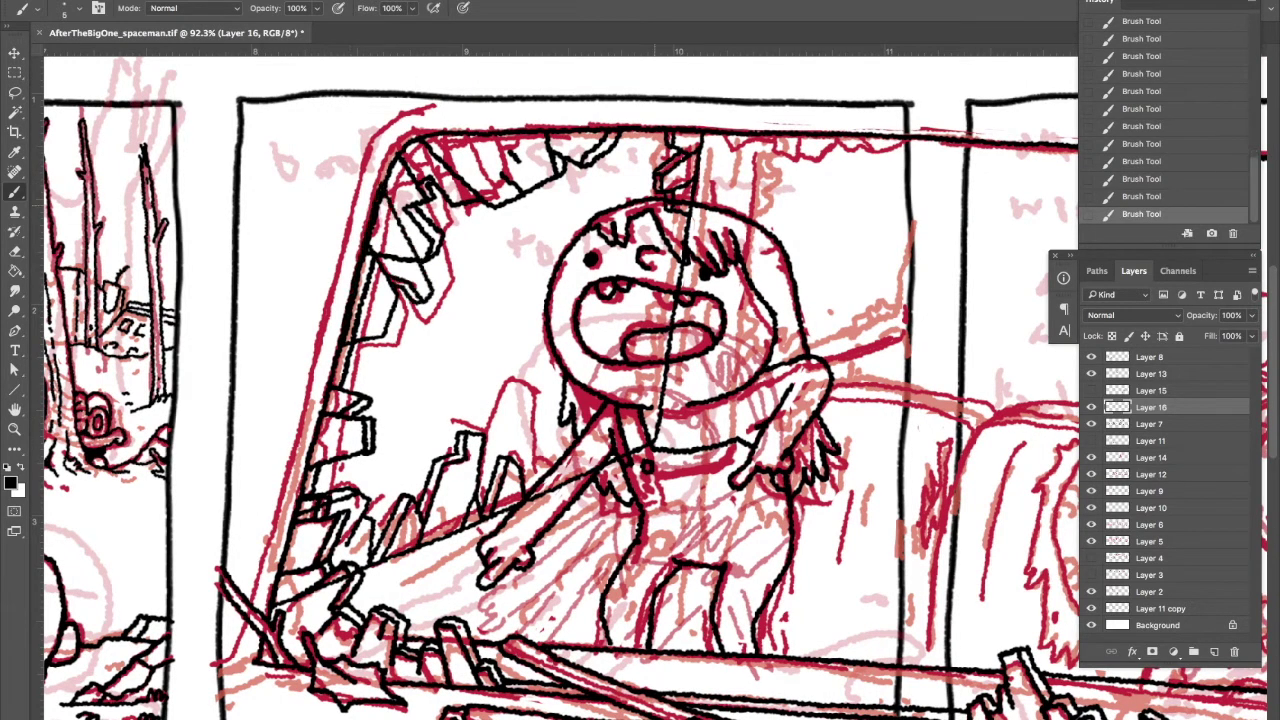
Move a lassoed piece of inking into place and ink a jagged stroke along the window top
{"action": "left_click_drag", "start_coordinate": [640, 360], "coordinate": [680, 570]}
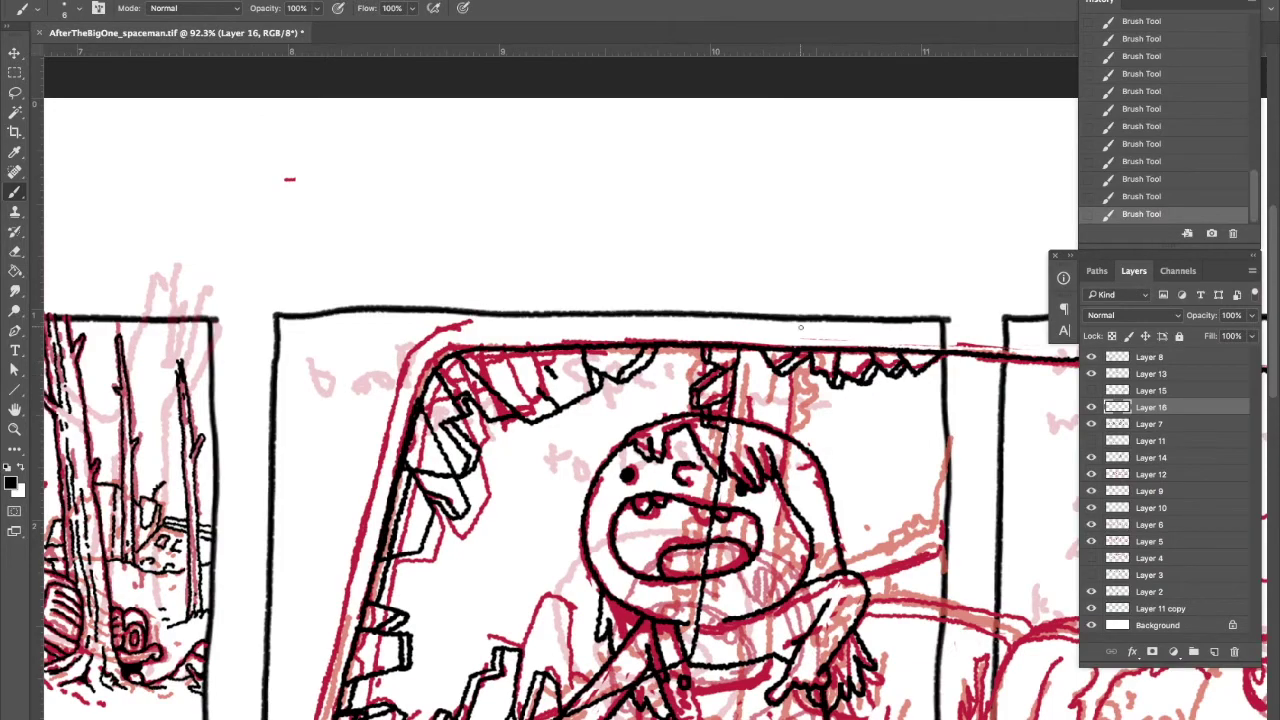
{"action": "left_click_drag", "start_coordinate": [800, 327], "coordinate": [522, 234]}
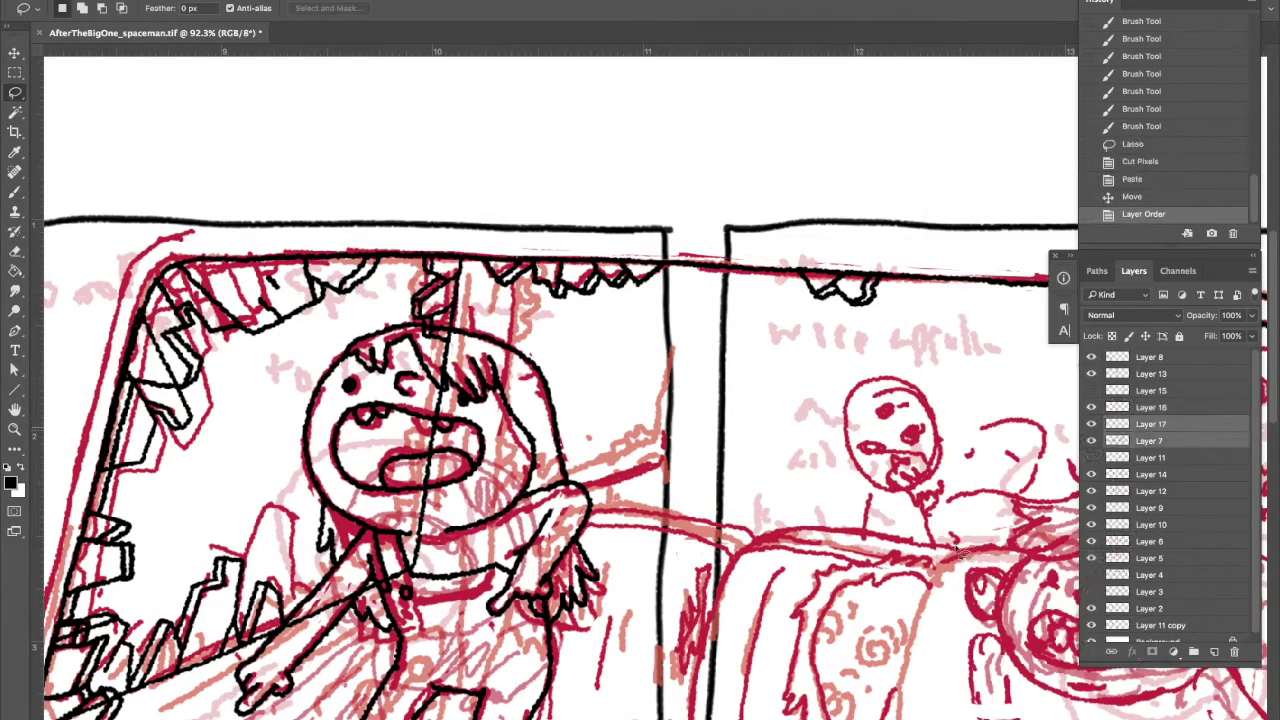
{"action": "left_click_drag", "start_coordinate": [640, 360], "coordinate": [847, 297]}
{"action": "left_click_drag", "start_coordinate": [730, 198], "coordinate": [694, 470]}
{"action": "left_click_drag", "start_coordinate": [640, 360], "coordinate": [330, 145]}
{"action": "left_click_drag", "start_coordinate": [702, 300], "coordinate": [682, 435]}
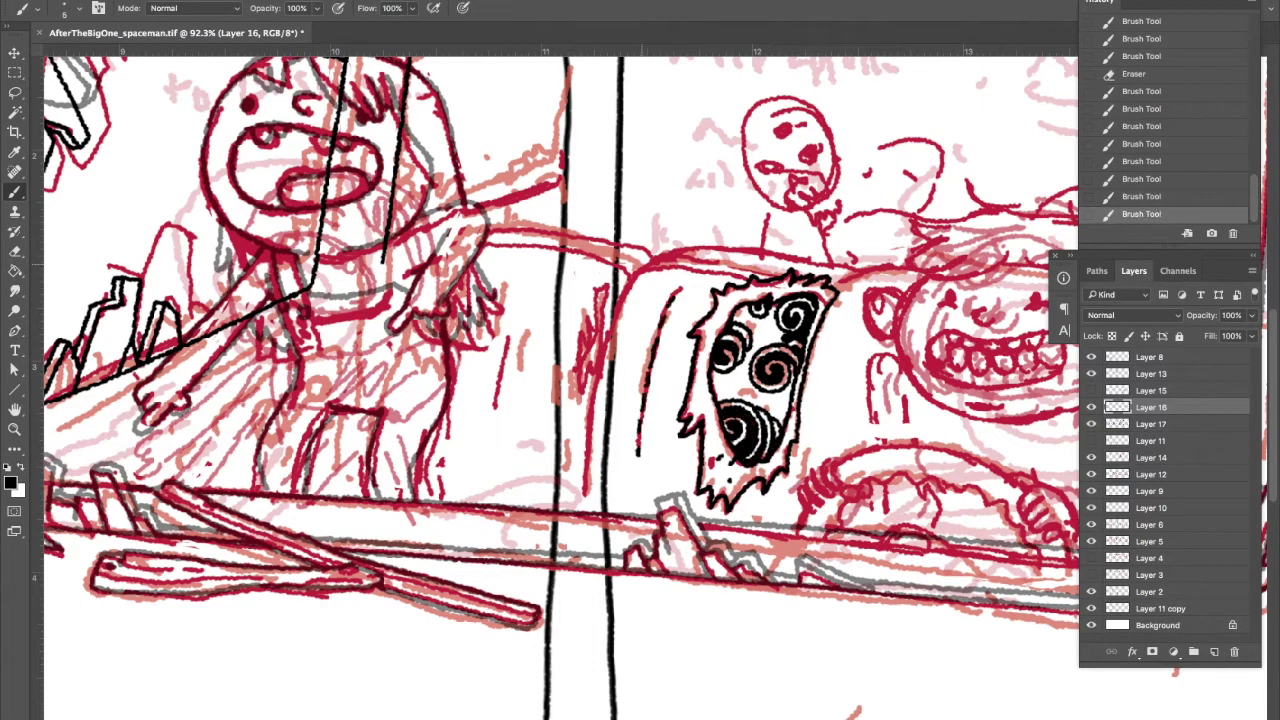
Ink a short stroke near the seat and trace the car roof line and right side
{"action": "scroll", "coordinate": [560, 390], "scroll_direction": "left", "scroll_amount": 5}
{"action": "left_click_drag", "start_coordinate": [752, 250], "coordinate": [684, 292]}
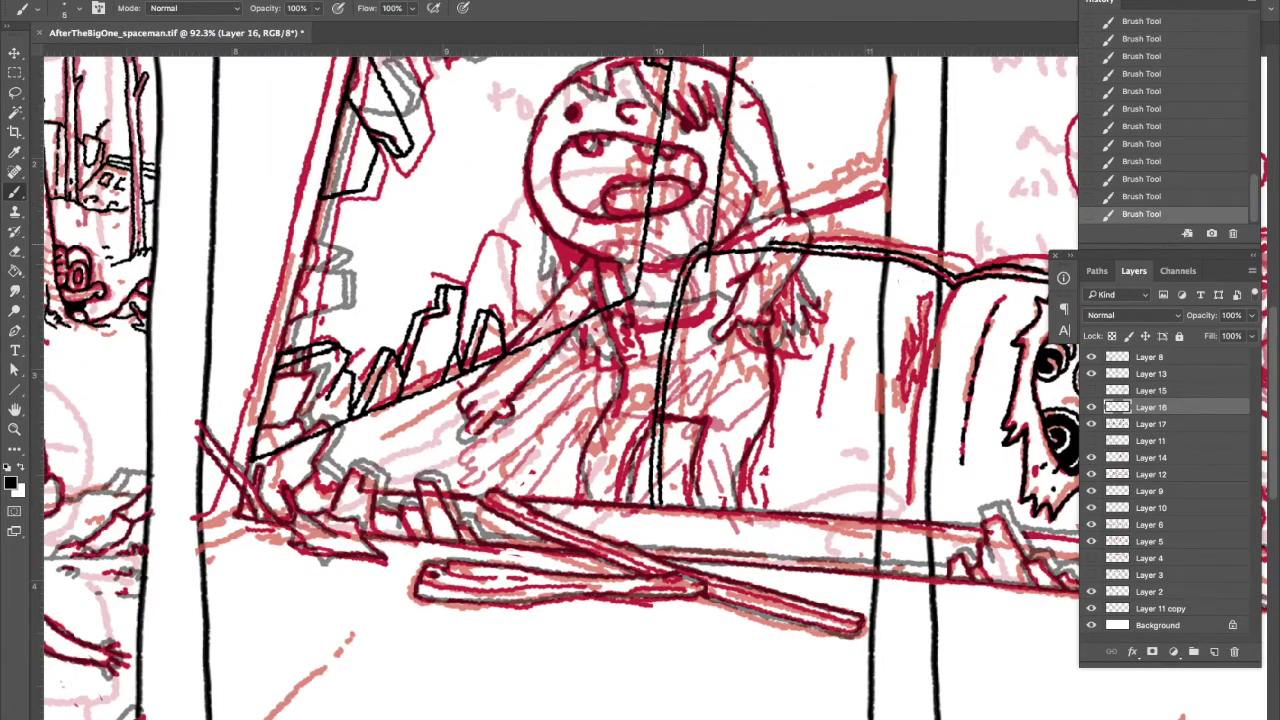
{"action": "scroll", "coordinate": [560, 390], "scroll_direction": "right", "scroll_amount": 4}
{"action": "scroll", "coordinate": [560, 390], "scroll_direction": "down", "scroll_amount": 1}
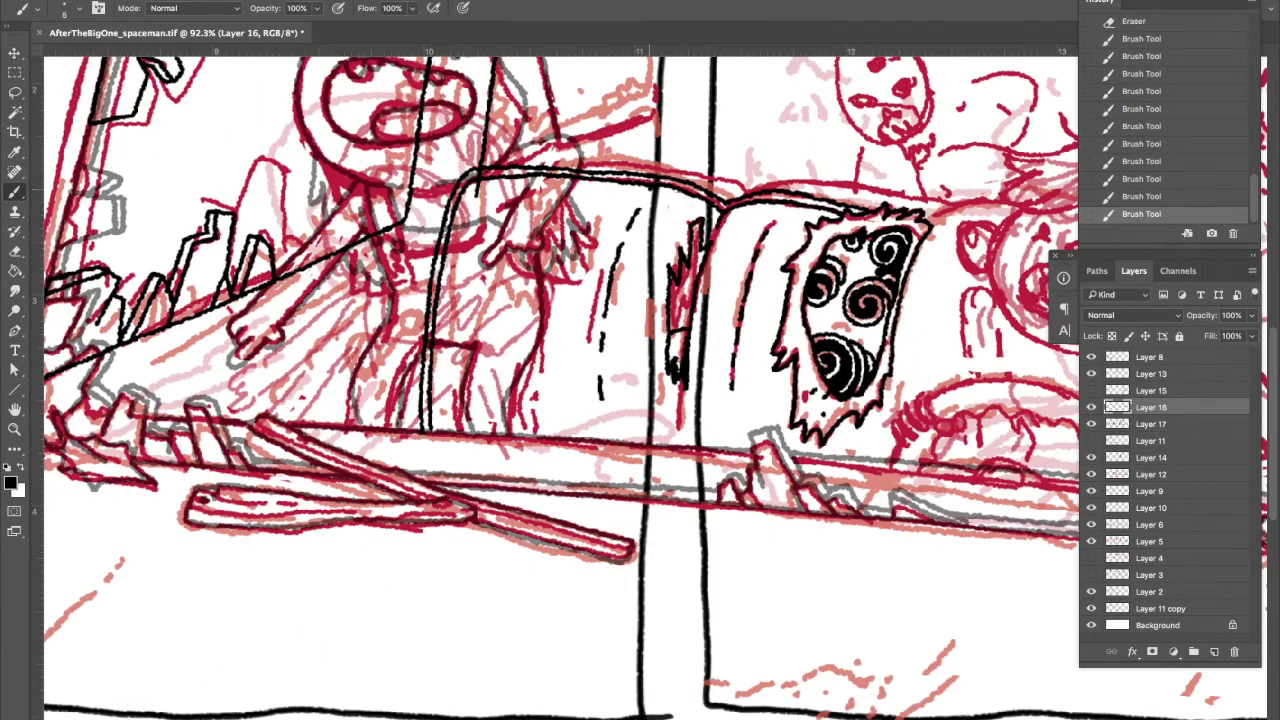
{"action": "scroll", "coordinate": [560, 390], "scroll_direction": "right", "scroll_amount": 6}
{"action": "scroll", "coordinate": [560, 390], "scroll_direction": "up", "scroll_amount": 1}
{"action": "left_click_drag", "start_coordinate": [550, 318], "coordinate": [1000, 372]}
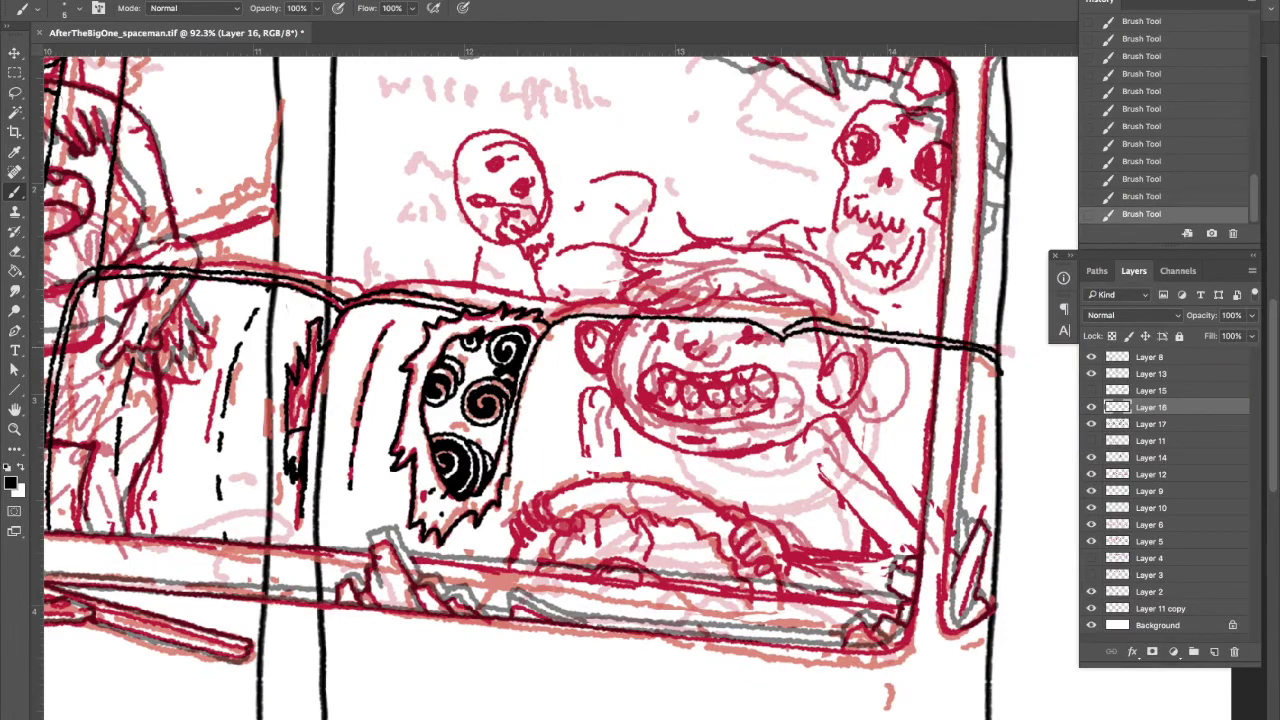
{"action": "left_click_drag", "start_coordinate": [556, 316], "coordinate": [736, 300]}
{"action": "scroll", "coordinate": [560, 390], "scroll_direction": "left", "scroll_amount": 3}
{"action": "scroll", "coordinate": [560, 390], "scroll_direction": "right", "scroll_amount": 3}
{"action": "mouse_move", "coordinate": [338, 260]}
{"action": "left_mouse_down"}
{"action": "mouse_move", "coordinate": [610, 306]}
{"action": "mouse_move", "coordinate": [1032, 346]}
{"action": "mouse_move", "coordinate": [940, 486]}
{"action": "left_mouse_up"}
{"action": "scroll", "coordinate": [560, 390], "scroll_direction": "down", "scroll_amount": 1}
Erase a stray bit of the roof line and add another roof-line stroke
{"action": "left_click_drag", "start_coordinate": [602, 356], "coordinate": [610, 366]}
{"action": "scroll", "coordinate": [560, 390], "scroll_direction": "up", "scroll_amount": 1}
{"action": "scroll", "coordinate": [560, 390], "scroll_direction": "down", "scroll_amount": 4}
{"action": "scroll", "coordinate": [560, 390], "scroll_direction": "right", "scroll_amount": 2}
{"action": "scroll", "coordinate": [560, 390], "scroll_direction": "up", "scroll_amount": 4}
{"action": "scroll", "coordinate": [560, 390], "scroll_direction": "left", "scroll_amount": 2}
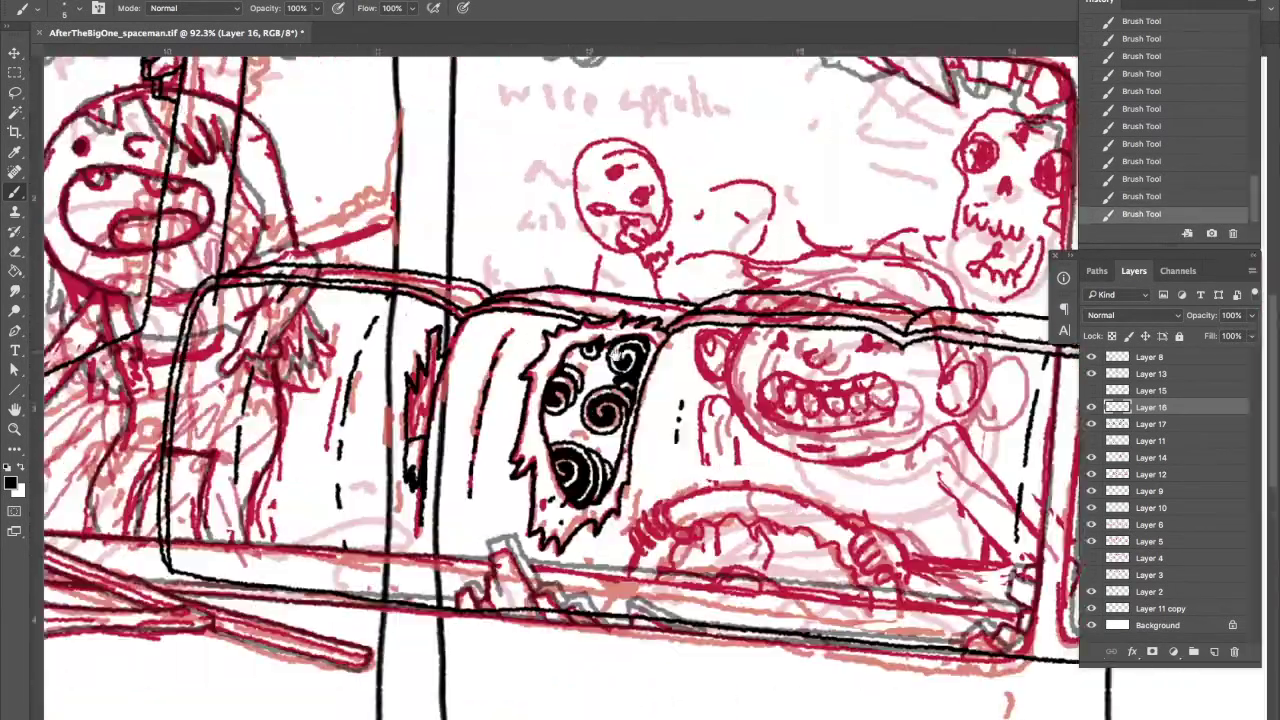
{"action": "scroll", "coordinate": [560, 390], "scroll_direction": "left", "scroll_amount": 4}
{"action": "scroll", "coordinate": [560, 390], "scroll_direction": "up", "scroll_amount": 2}
{"action": "scroll", "coordinate": [560, 390], "scroll_direction": "left", "scroll_amount": 2}
{"action": "scroll", "coordinate": [560, 390], "scroll_direction": "right", "scroll_amount": 4}
{"action": "scroll", "coordinate": [560, 390], "scroll_direction": "down", "scroll_amount": 1}
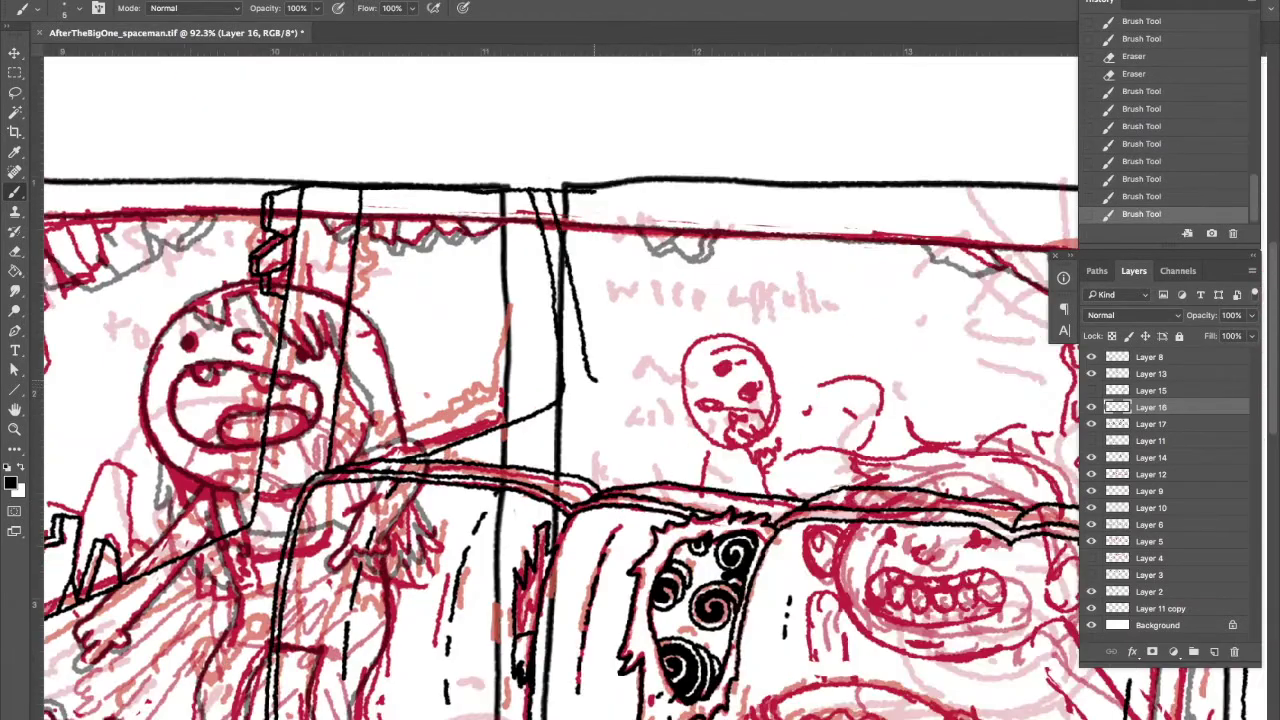
{"action": "scroll", "coordinate": [560, 390], "scroll_direction": "up", "scroll_amount": 1}
{"action": "left_click_drag", "start_coordinate": [455, 250], "coordinate": [1042, 222]}
Zoom out to the whole strip, save the file and hide the side panels
{"action": "scroll", "coordinate": [560, 390], "scroll_direction": "down", "scroll_amount": 1}
{"action": "scroll", "coordinate": [560, 390], "scroll_direction": "right", "scroll_amount": 1}
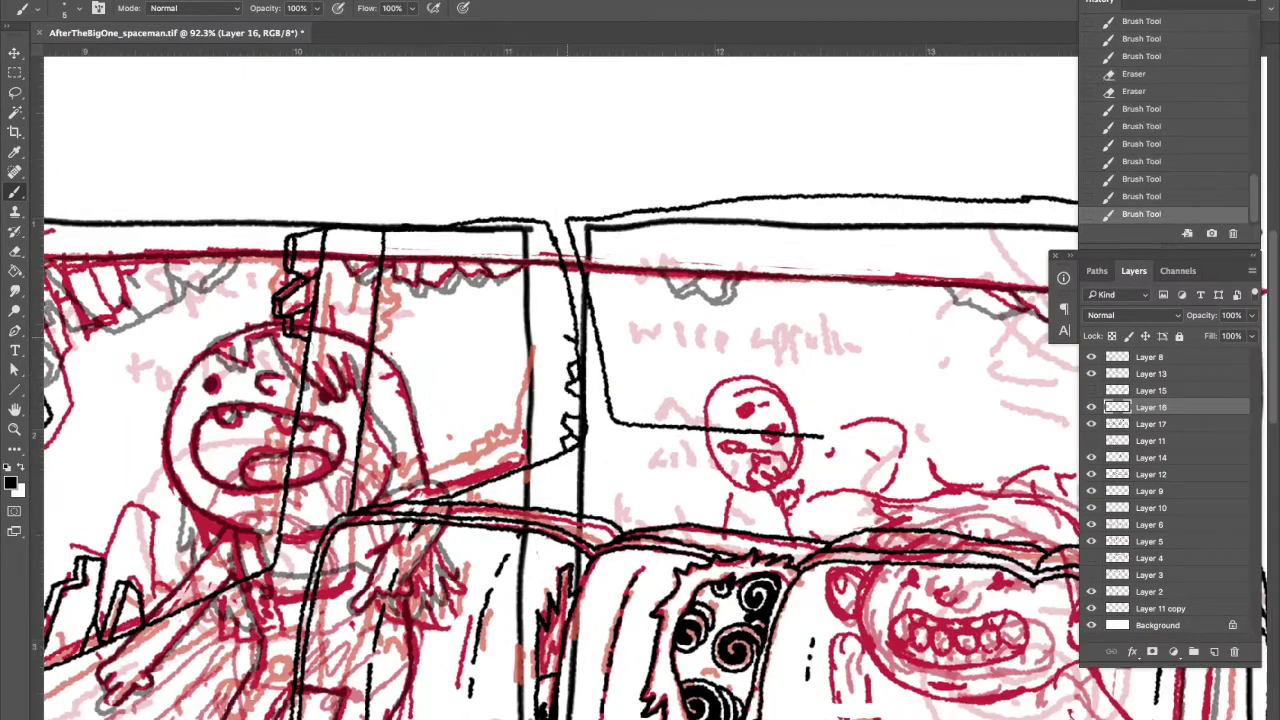
{"action": "scroll", "coordinate": [560, 390], "scroll_direction": "down", "scroll_amount": 5}
{"action": "scroll", "coordinate": [560, 390], "scroll_direction": "left", "scroll_amount": 3}
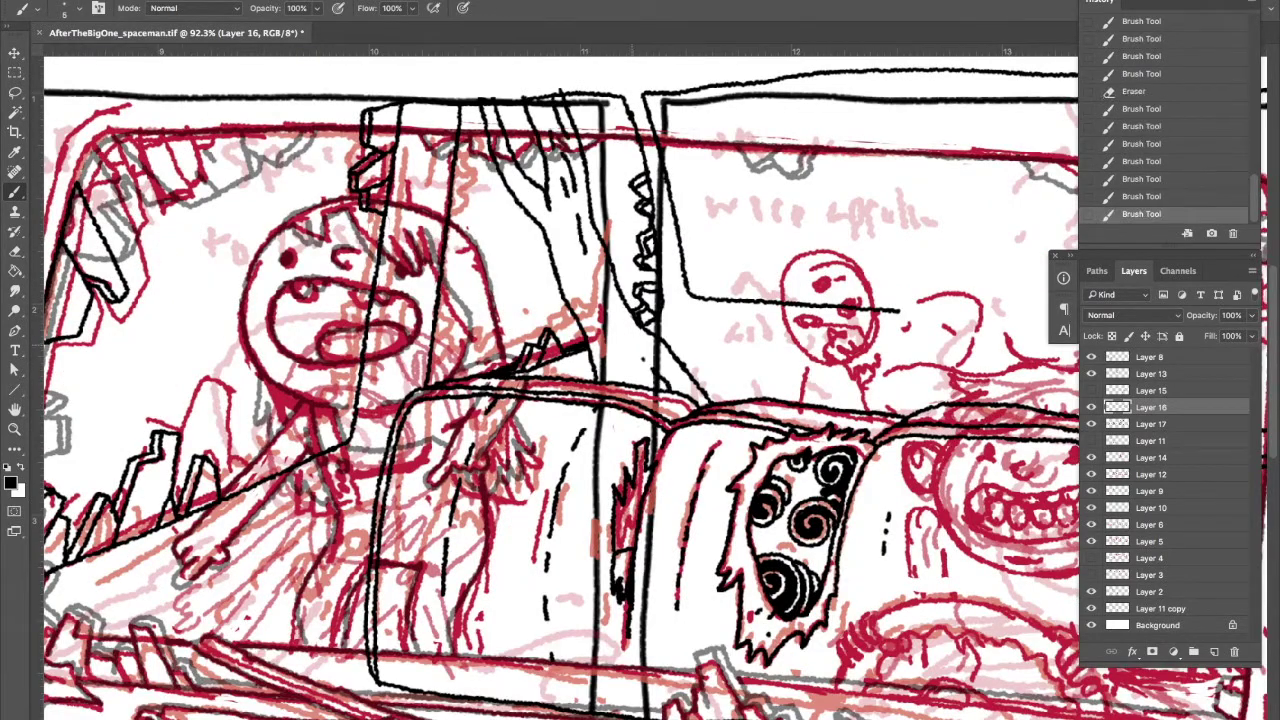
{"action": "scroll", "coordinate": [560, 390], "scroll_direction": "down", "scroll_amount": 4}
{"action": "scroll", "coordinate": [560, 390], "scroll_direction": "right", "scroll_amount": 1}
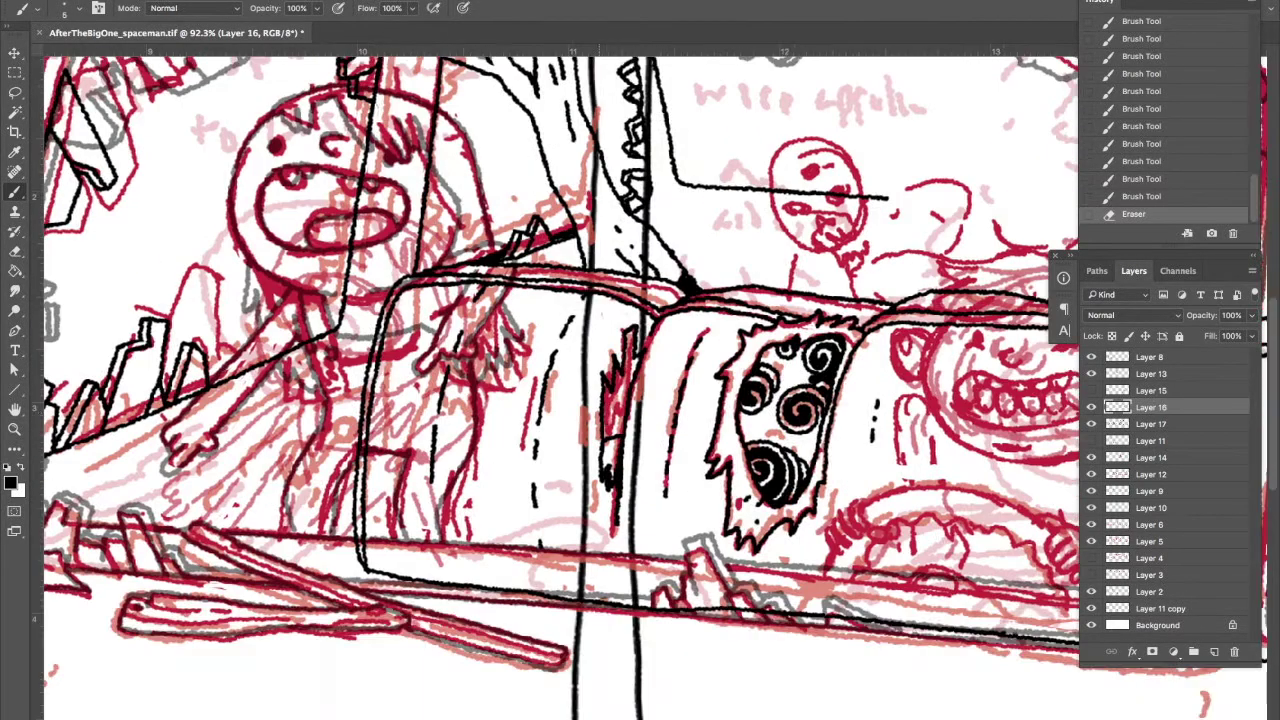
{"action": "key", "text": "z"}
{"action": "scroll", "coordinate": [544, 624], "scroll_direction": "down", "scroll_amount": 3}
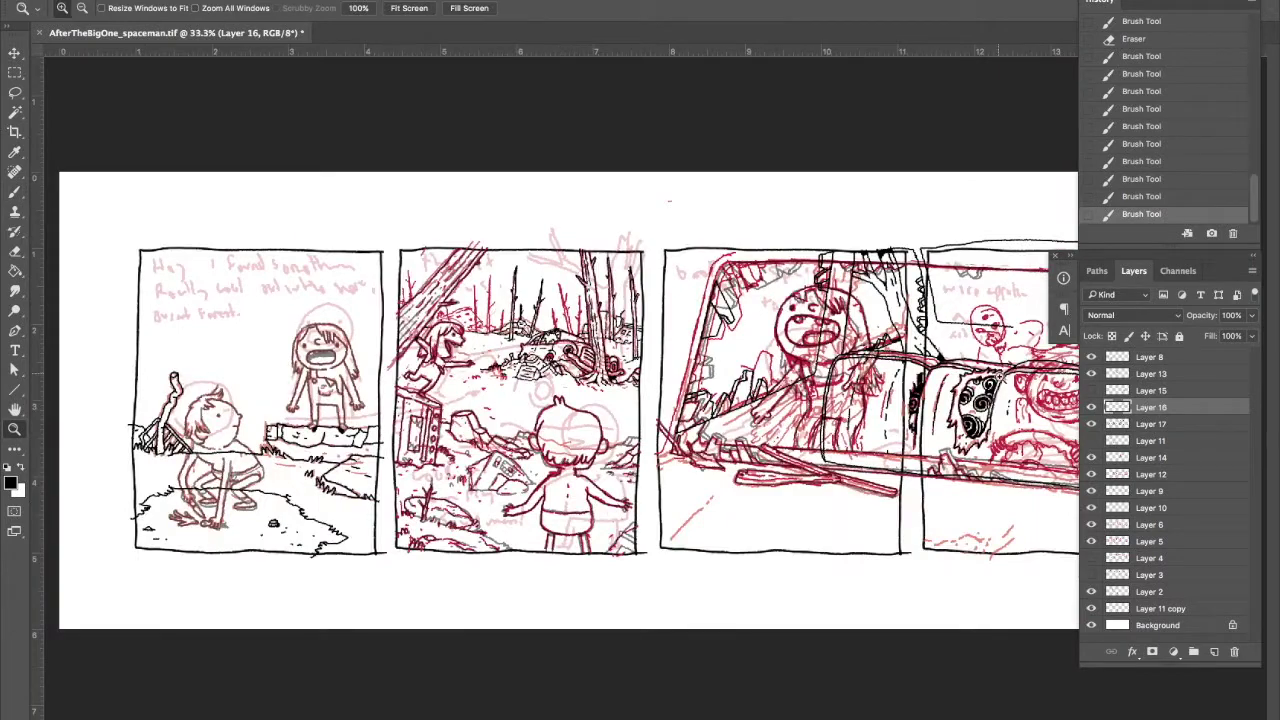
{"action": "key", "text": "ctrl+s"}
{"action": "key", "text": "shift+Tab"}
Select Layer 17 and ink the ground lines along the lower-right car panel
{"action": "left_click", "coordinate": [707, 507]}
{"action": "key", "text": "shift+Tab"}
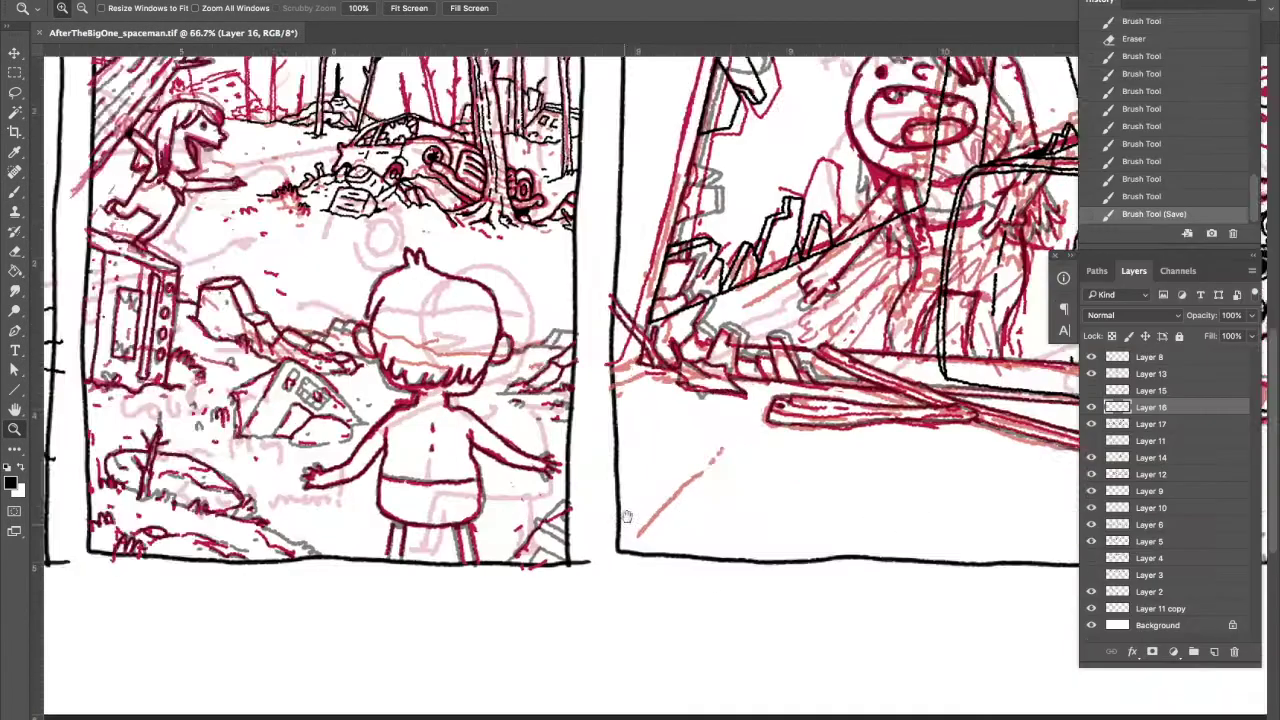
{"action": "left_click_drag", "start_coordinate": [633, 523], "coordinate": [489, 472]}
{"action": "key", "text": "b"}
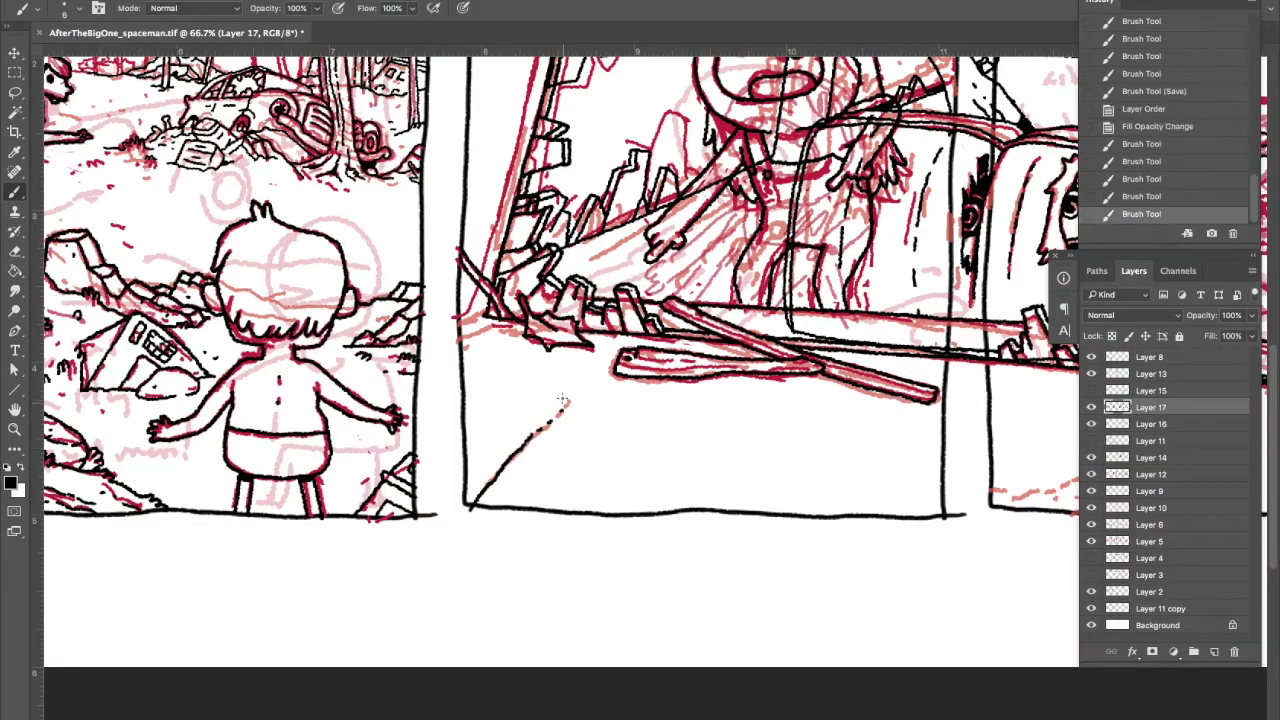
{"action": "left_click_drag", "start_coordinate": [562, 400], "coordinate": [247, 390]}
{"action": "mouse_move", "coordinate": [736, 490]}
{"action": "left_mouse_down"}
{"action": "mouse_move", "coordinate": [790, 492]}
{"action": "mouse_move", "coordinate": [810, 512]}
{"action": "left_mouse_up"}
{"action": "mouse_move", "coordinate": [810, 512]}
{"action": "left_mouse_down"}
{"action": "mouse_move", "coordinate": [550, 475]}
{"action": "mouse_move", "coordinate": [573, 447]}
{"action": "mouse_move", "coordinate": [750, 484]}
{"action": "left_mouse_up"}
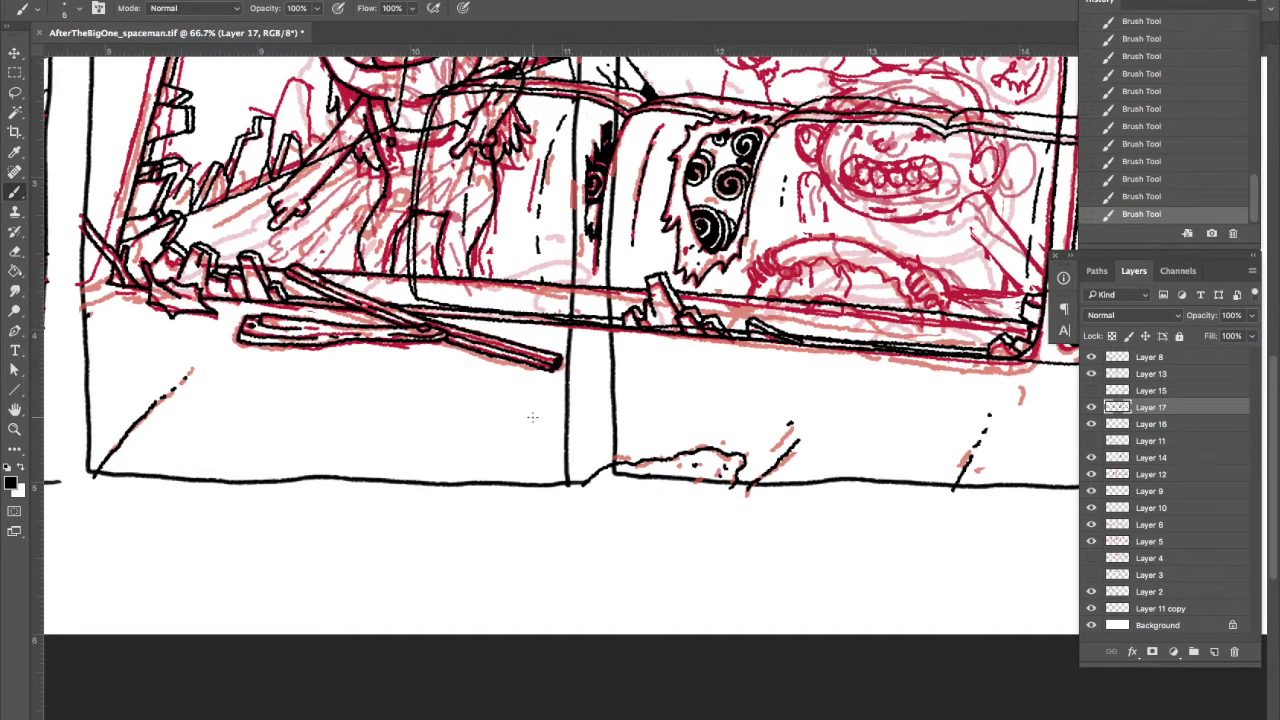
{"action": "left_click_drag", "start_coordinate": [532, 417], "coordinate": [530, 498]}
Lasso and copy the paddle shape, then toggle Layer 17's visibility to check the ink
{"action": "left_click_drag", "start_coordinate": [350, 370], "coordinate": [780, 402]}
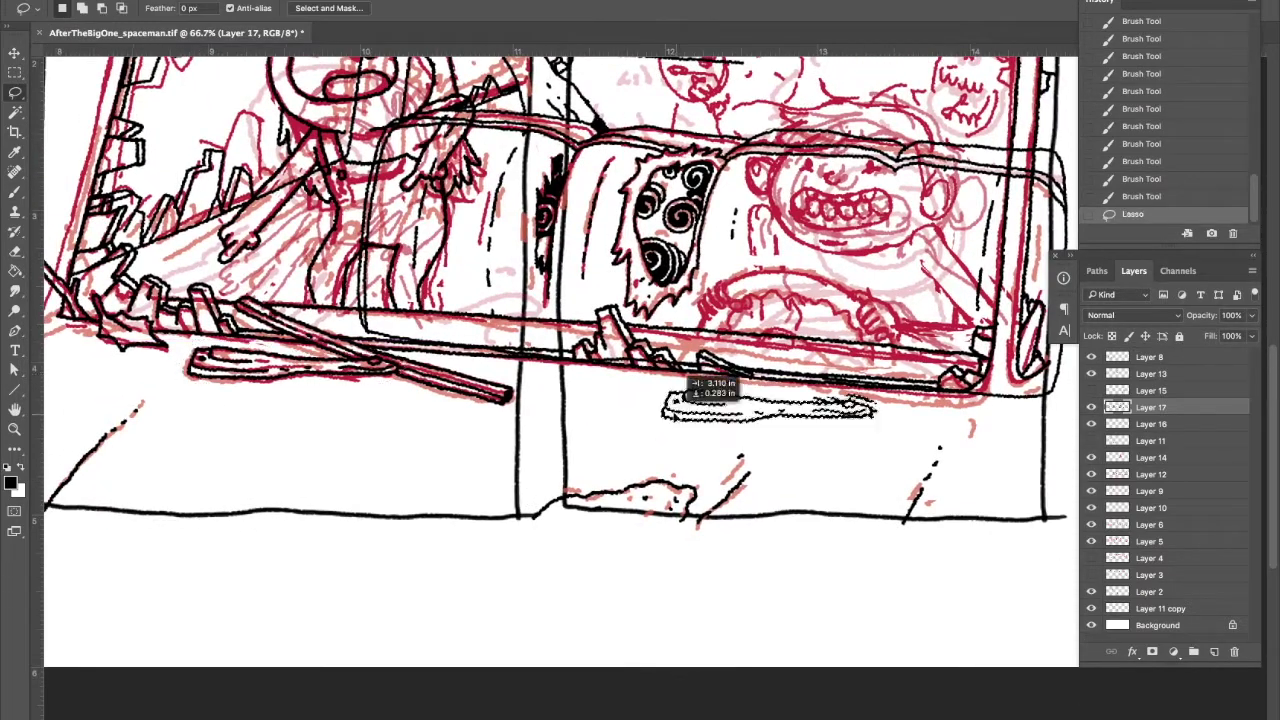
{"action": "key", "text": "ctrl+d"}
{"action": "left_click", "coordinate": [1091, 407]}
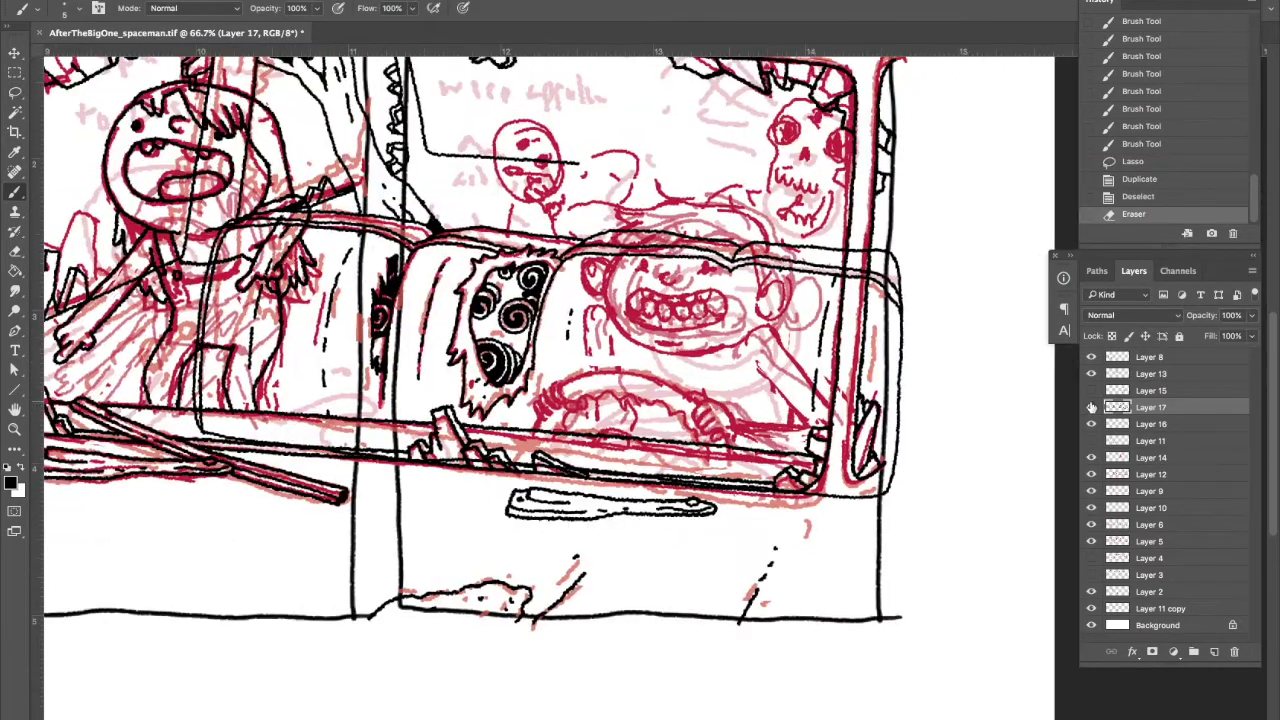
{"action": "left_click", "coordinate": [1091, 407]}
{"action": "key", "text": "ctrl+equal"}
{"action": "key", "text": "ctrl+equal"}
Ink the driver's arm, gripping fingers, thumb, knuckles and the top of the steering wheel
{"action": "key", "text": "ctrl+minus"}
{"action": "mouse_move", "coordinate": [540, 368]}
{"action": "left_mouse_down"}
{"action": "mouse_move", "coordinate": [592, 406]}
{"action": "mouse_move", "coordinate": [625, 460]}
{"action": "left_mouse_up"}
{"action": "left_click_drag", "start_coordinate": [265, 370], "coordinate": [560, 280]}
{"action": "left_click_drag", "start_coordinate": [630, 445], "coordinate": [810, 530]}
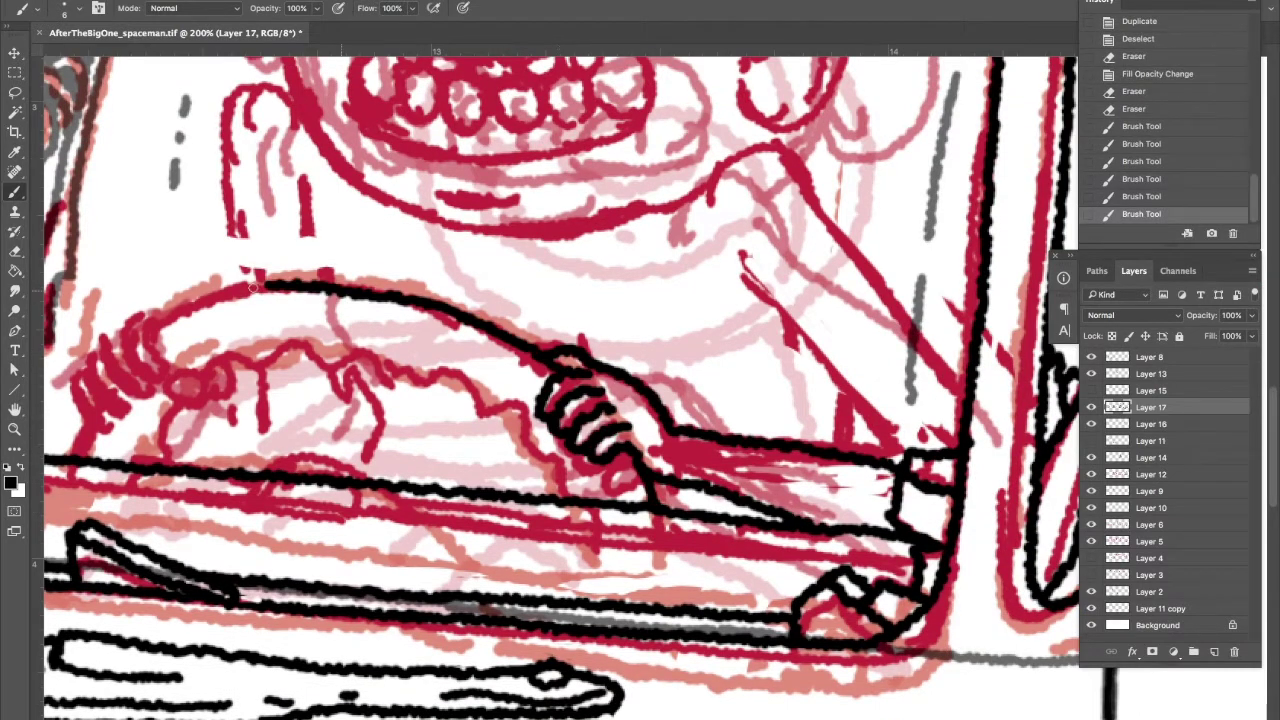
{"action": "key", "text": "ctrl+plus"}
{"action": "left_click_drag", "start_coordinate": [360, 370], "coordinate": [760, 400]}
{"action": "left_click_drag", "start_coordinate": [396, 423], "coordinate": [430, 410]}
{"action": "left_click_drag", "start_coordinate": [362, 360], "coordinate": [338, 440]}
{"action": "left_click_drag", "start_coordinate": [330, 365], "coordinate": [316, 451]}
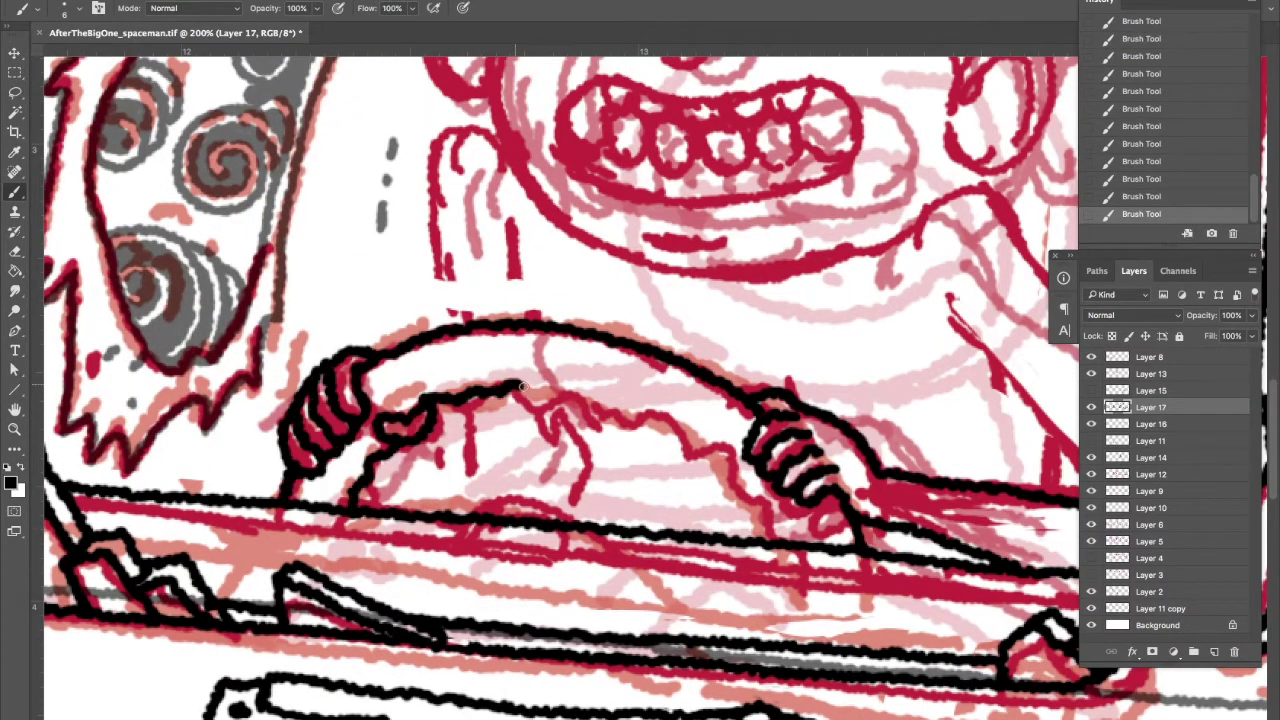
{"action": "left_click_drag", "start_coordinate": [520, 385], "coordinate": [795, 545]}
Outline the driver's mouth in black and ink his teeth
{"action": "left_click_drag", "start_coordinate": [600, 160], "coordinate": [480, 450]}
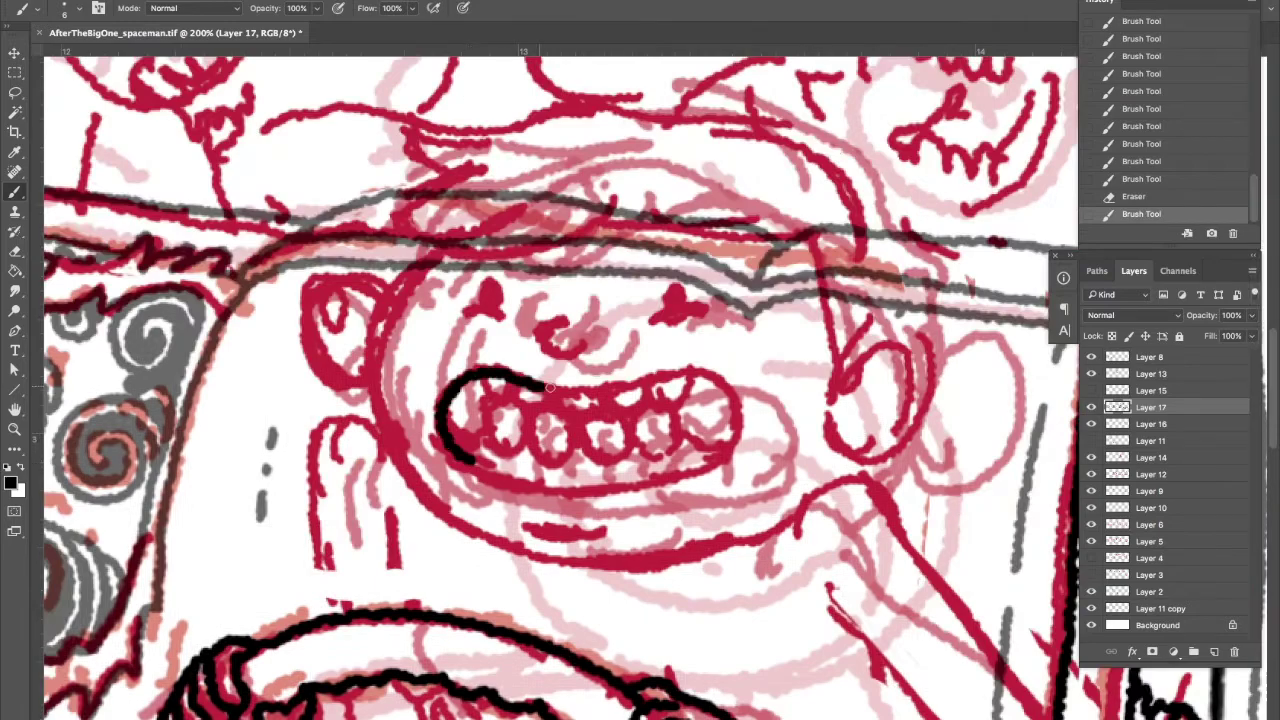
{"action": "left_click_drag", "start_coordinate": [450, 405], "coordinate": [735, 395]}
{"action": "left_click_drag", "start_coordinate": [735, 420], "coordinate": [445, 435]}
{"action": "left_click_drag", "start_coordinate": [475, 455], "coordinate": [488, 398]}
{"action": "left_click_drag", "start_coordinate": [673, 434], "coordinate": [690, 440]}
{"action": "scroll", "coordinate": [673, 434], "scroll_direction": "down", "scroll_amount": 3}
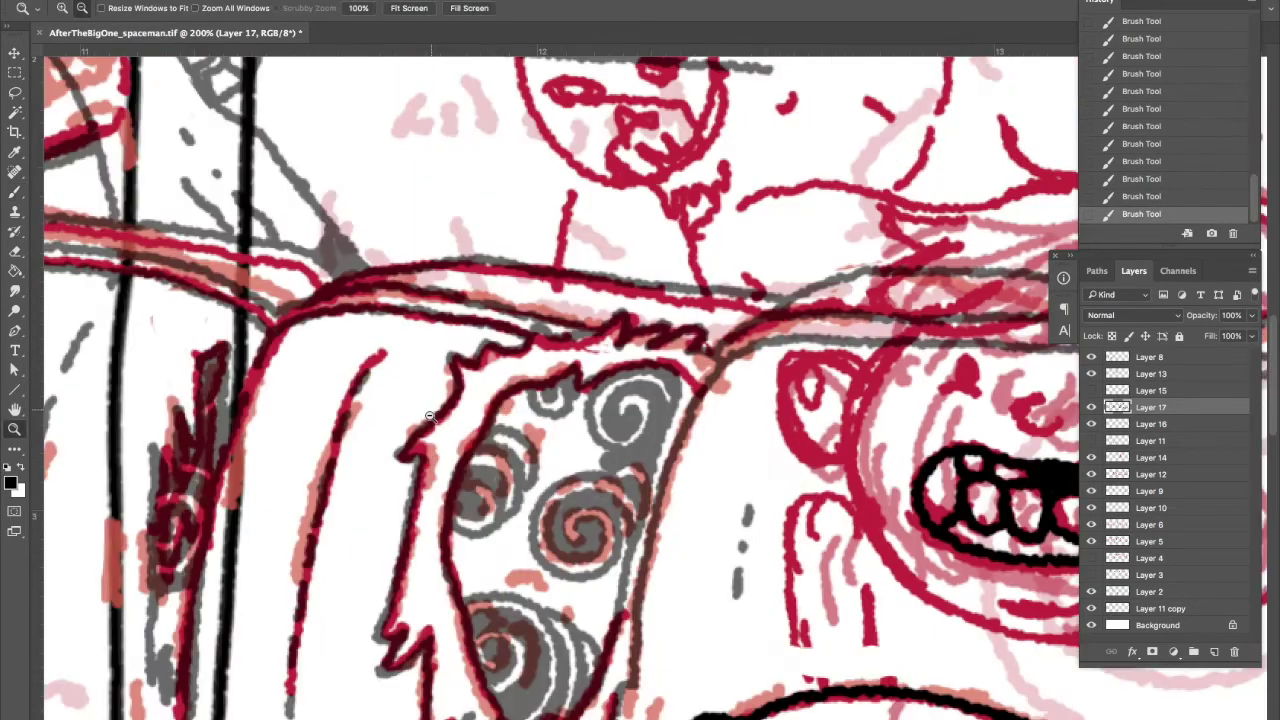
{"action": "scroll", "coordinate": [600, 380], "scroll_direction": "up", "scroll_amount": 4}
{"action": "left_click_drag", "start_coordinate": [560, 410], "coordinate": [620, 470]}
{"action": "left_click_drag", "start_coordinate": [440, 350], "coordinate": [500, 410]}
{"action": "scroll", "coordinate": [445, 508], "scroll_direction": "up", "scroll_amount": 2}
Ink the arm details, the line under the chin, and the steering wheel and hands outlines
{"action": "left_click_drag", "start_coordinate": [445, 508], "coordinate": [600, 200]}
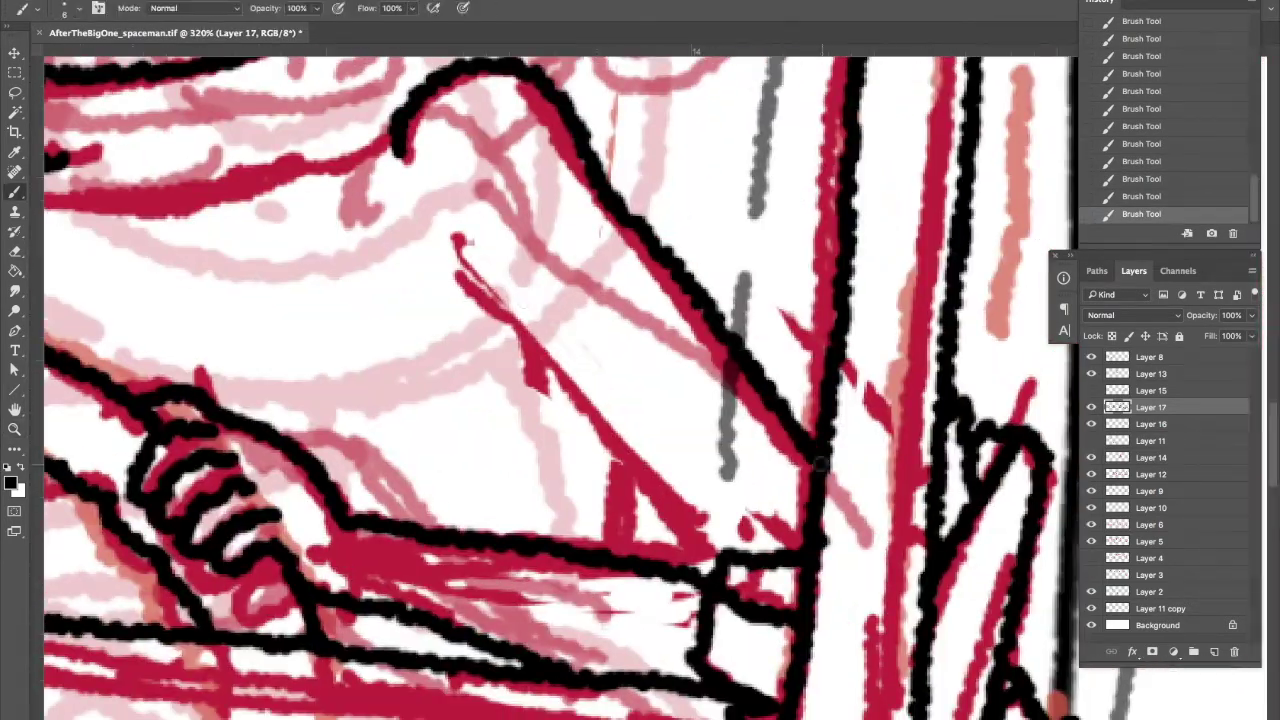
{"action": "left_click_drag", "start_coordinate": [457, 243], "coordinate": [585, 470]}
{"action": "left_click_drag", "start_coordinate": [560, 370], "coordinate": [610, 490]}
{"action": "left_click_drag", "start_coordinate": [600, 490], "coordinate": [970, 480]}
{"action": "left_click_drag", "start_coordinate": [700, 300], "coordinate": [980, 450]}
{"action": "left_click_drag", "start_coordinate": [470, 195], "coordinate": [470, 490]}
{"action": "left_click_drag", "start_coordinate": [416, 562], "coordinate": [366, 297]}
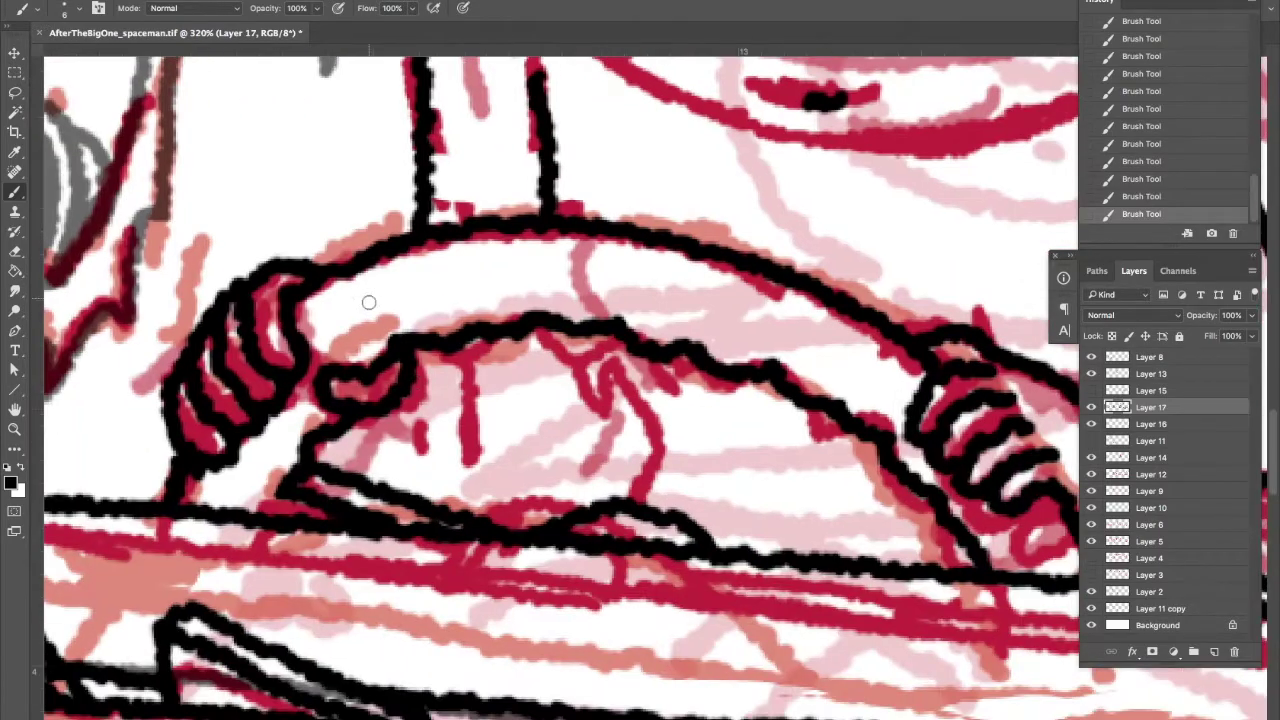
{"action": "left_click_drag", "start_coordinate": [405, 365], "coordinate": [470, 455]}
{"action": "left_click_drag", "start_coordinate": [552, 325], "coordinate": [470, 502]}
{"action": "left_click_drag", "start_coordinate": [443, 353], "coordinate": [328, 518]}
{"action": "left_click_drag", "start_coordinate": [403, 235], "coordinate": [423, 365]}
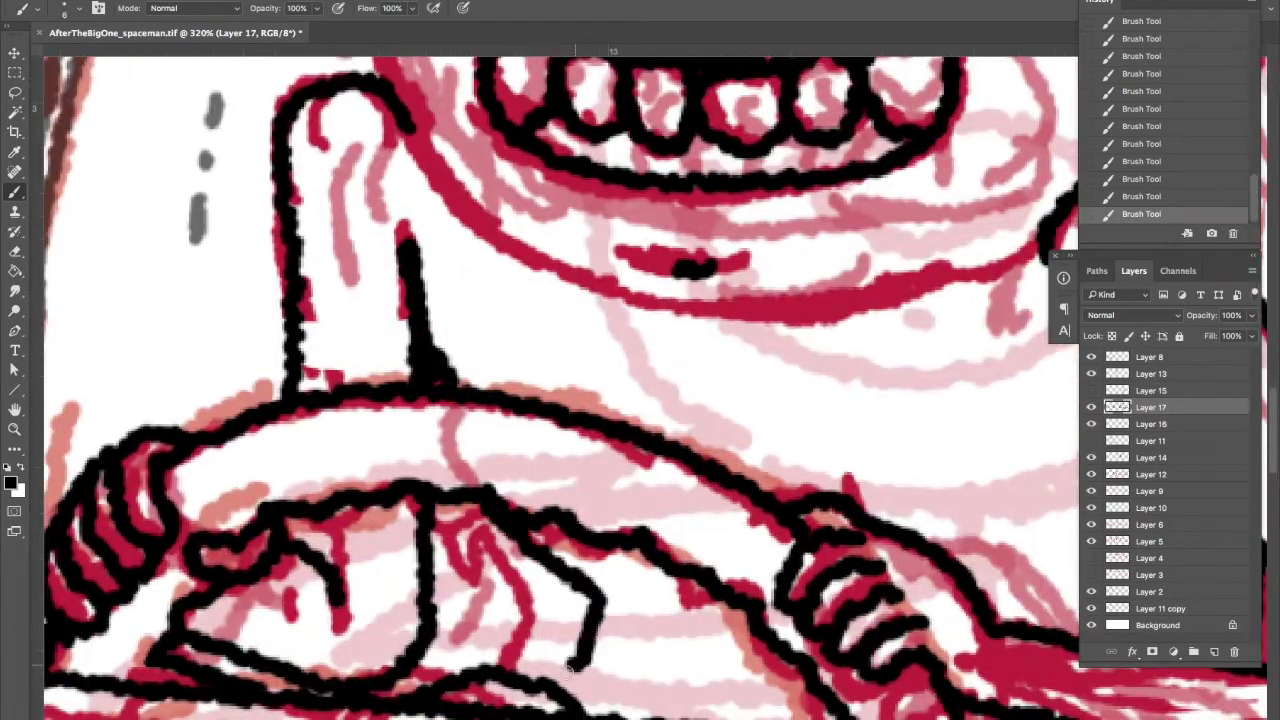
Ink the driver's hair outline and the tuft on top
{"action": "left_click_drag", "start_coordinate": [640, 400], "coordinate": [345, 335]}
{"action": "left_click_drag", "start_coordinate": [400, 200], "coordinate": [540, 530]}
{"action": "left_click_drag", "start_coordinate": [450, 250], "coordinate": [620, 490]}
{"action": "left_click_drag", "start_coordinate": [600, 300], "coordinate": [450, 420]}
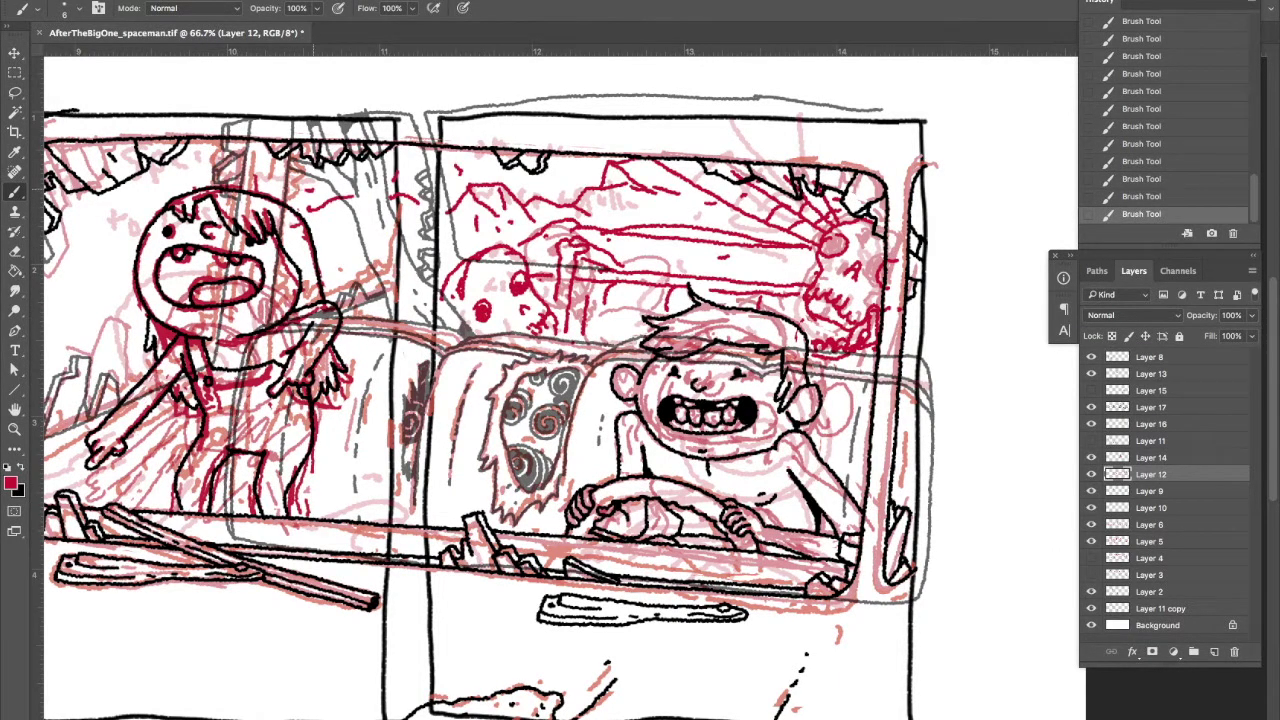
Scroll over to the screaming girl's panel and zoom in on it
{"action": "scroll", "coordinate": [560, 390], "scroll_direction": "left", "scroll_amount": 3}
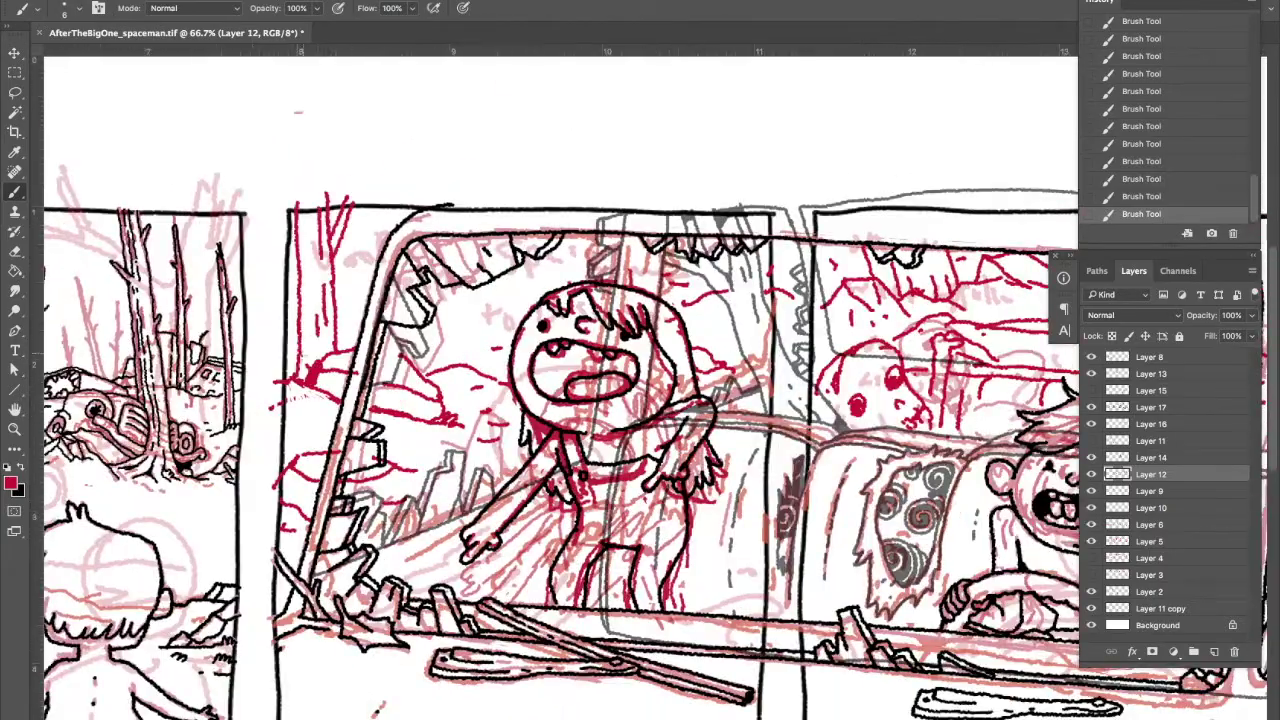
{"action": "key", "text": "ctrl+plus"}
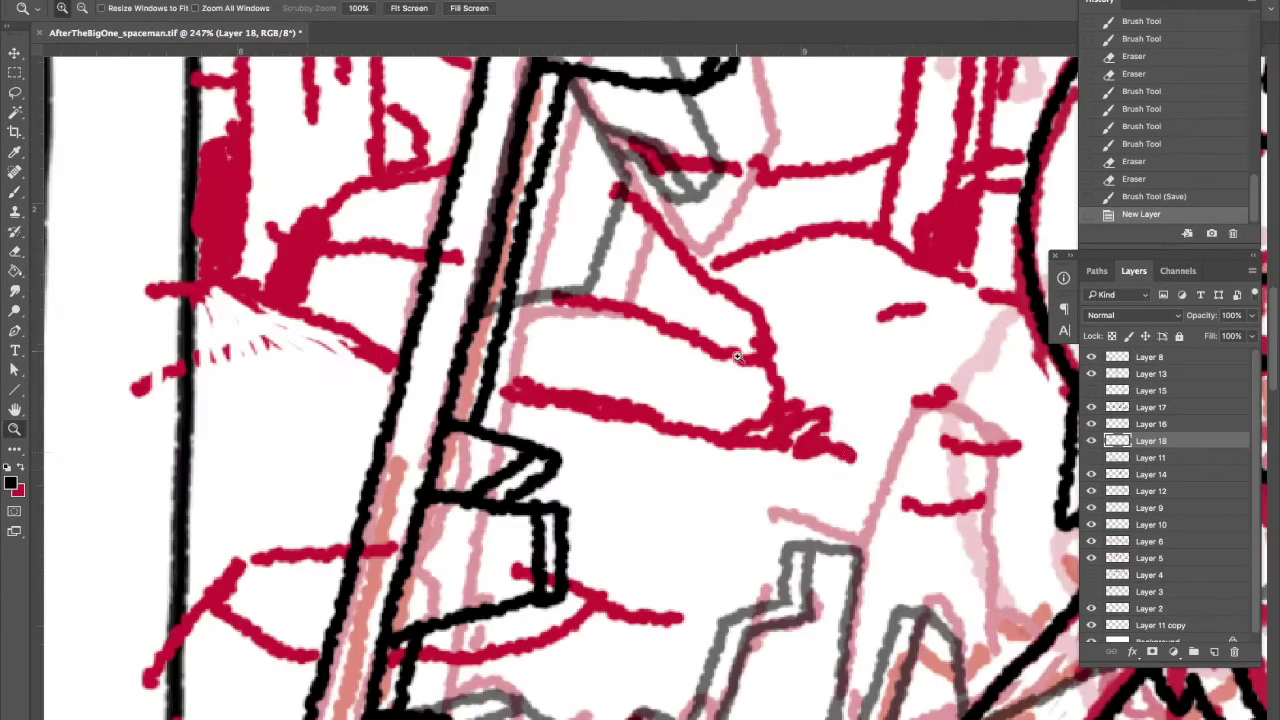
Ink the tree trunks and shattered window edges, redoing one undone stroke on the window frame
{"action": "key", "text": "b"}
{"action": "mouse_move", "coordinate": [780, 390]}
{"action": "left_mouse_down"}
{"action": "mouse_move", "coordinate": [814, 429]}
{"action": "mouse_move", "coordinate": [710, 290]}
{"action": "mouse_move", "coordinate": [330, 215]}
{"action": "mouse_move", "coordinate": [397, 364]}
{"action": "left_mouse_up"}
{"action": "scroll", "coordinate": [397, 364], "scroll_direction": "up", "scroll_amount": 6}
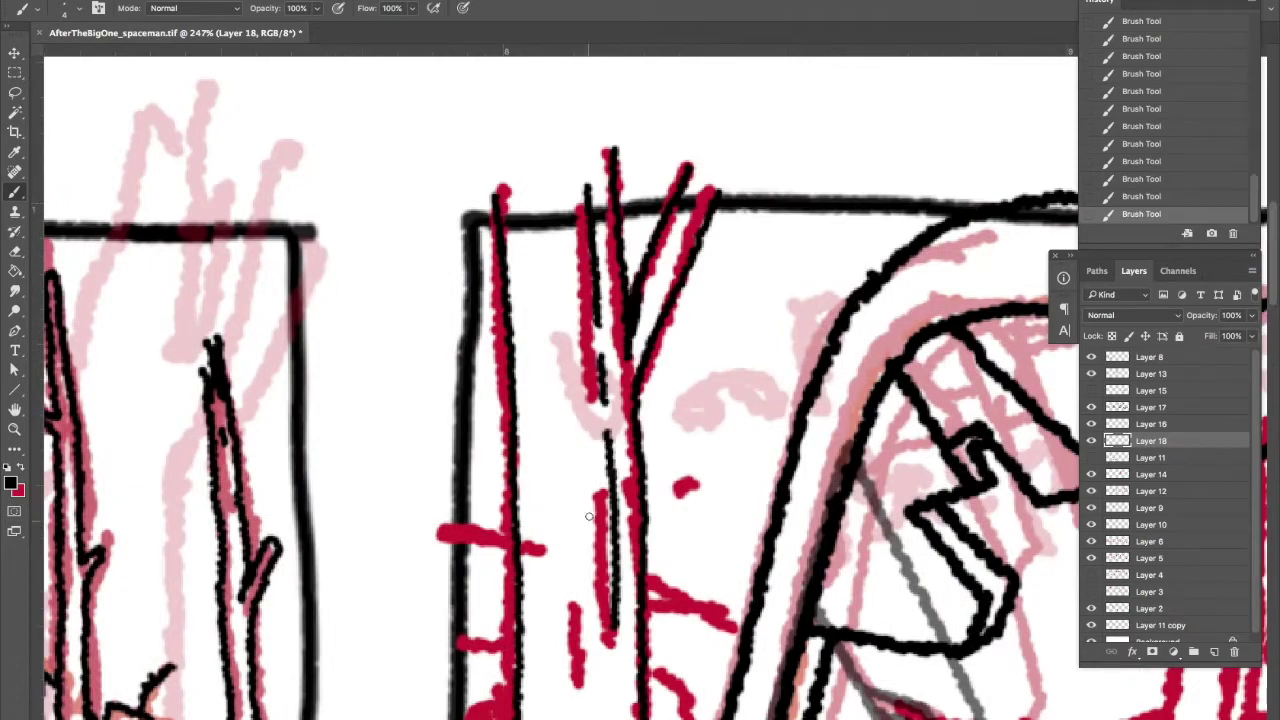
{"action": "key", "text": "ctrl+z"}
{"action": "left_click_drag", "start_coordinate": [590, 457], "coordinate": [690, 500]}
{"action": "scroll", "coordinate": [640, 400], "scroll_direction": "right", "scroll_amount": 10}
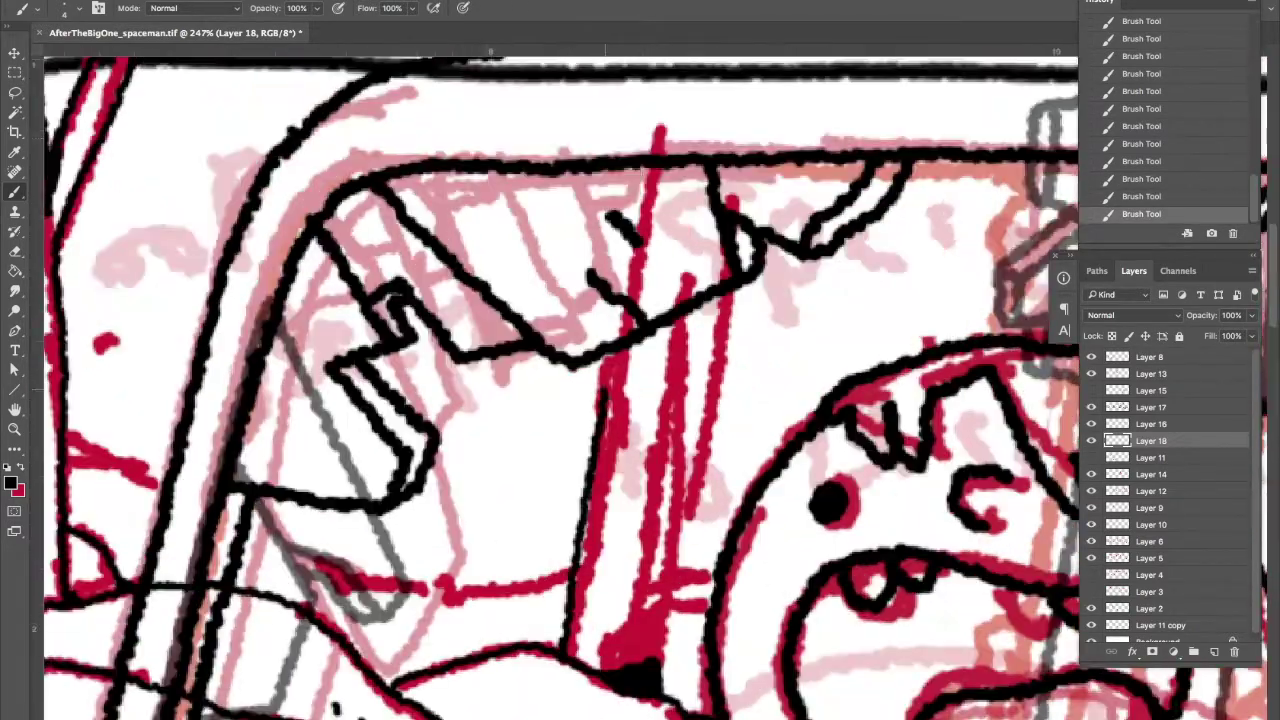
{"action": "left_click_drag", "start_coordinate": [610, 420], "coordinate": [533, 621]}
Ink the window-top line, a box-like wreckage shape and the upper-right window corner, erasing stray ink
{"action": "scroll", "coordinate": [533, 621], "scroll_direction": "down", "scroll_amount": 10}
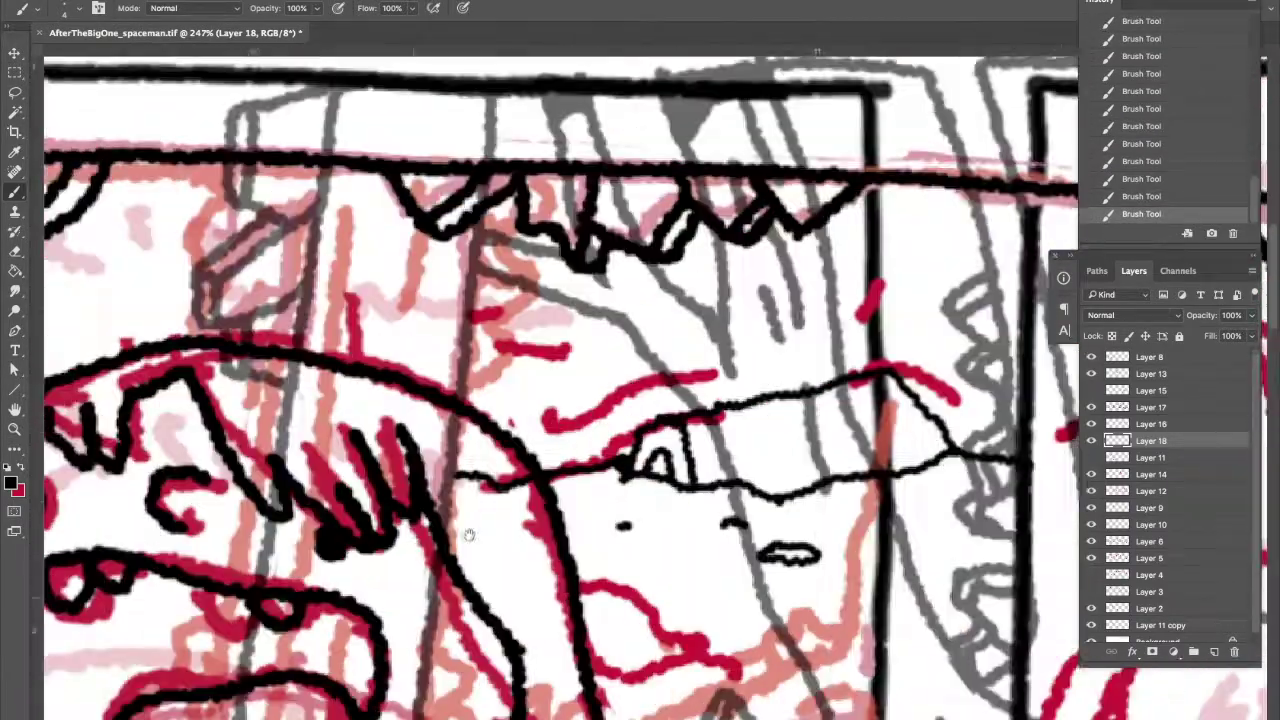
{"action": "scroll", "coordinate": [640, 400], "scroll_direction": "down", "scroll_amount": 5}
{"action": "left_click_drag", "start_coordinate": [570, 435], "coordinate": [205, 345]}
{"action": "scroll", "coordinate": [640, 400], "scroll_direction": "up", "scroll_amount": 4}
{"action": "left_click_drag", "start_coordinate": [425, 400], "coordinate": [740, 430]}
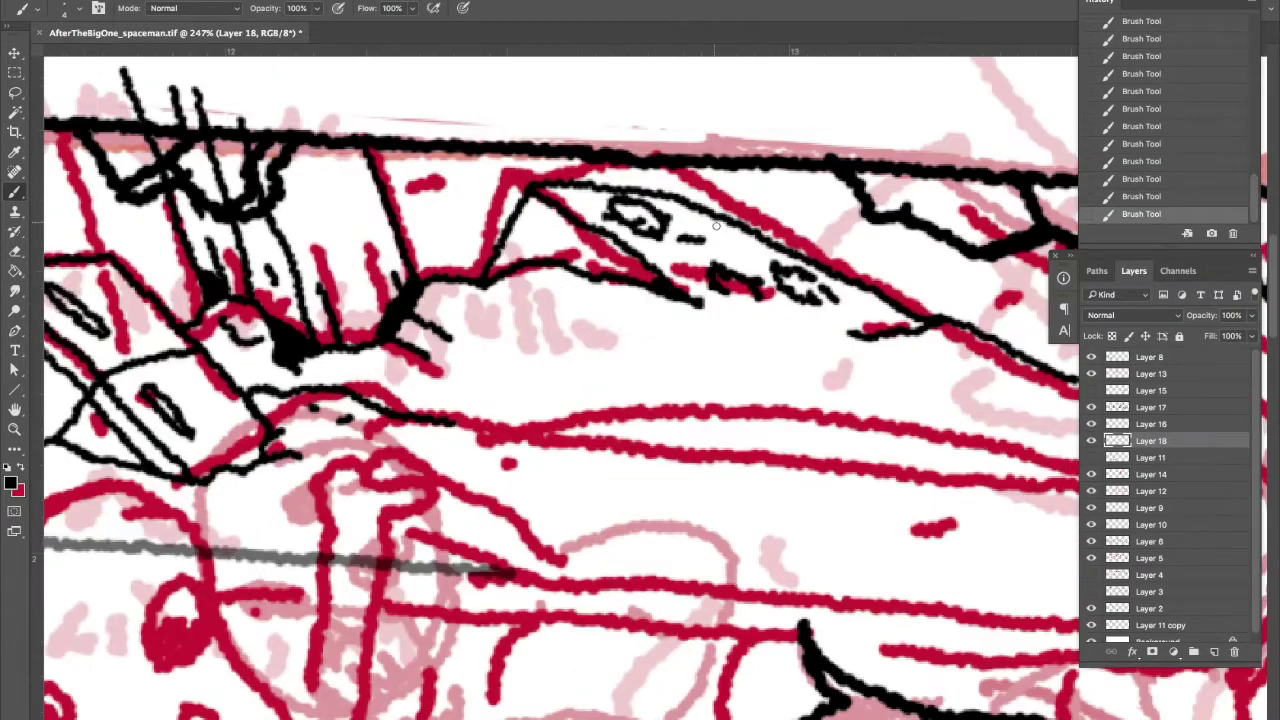
Ink strokes near the girl's hand after reframing the view on her panel
{"action": "scroll", "coordinate": [798, 326], "scroll_direction": "right", "scroll_amount": 8}
{"action": "left_click_drag", "start_coordinate": [330, 300], "coordinate": [580, 280]}
{"action": "left_click_drag", "start_coordinate": [690, 350], "coordinate": [950, 200]}
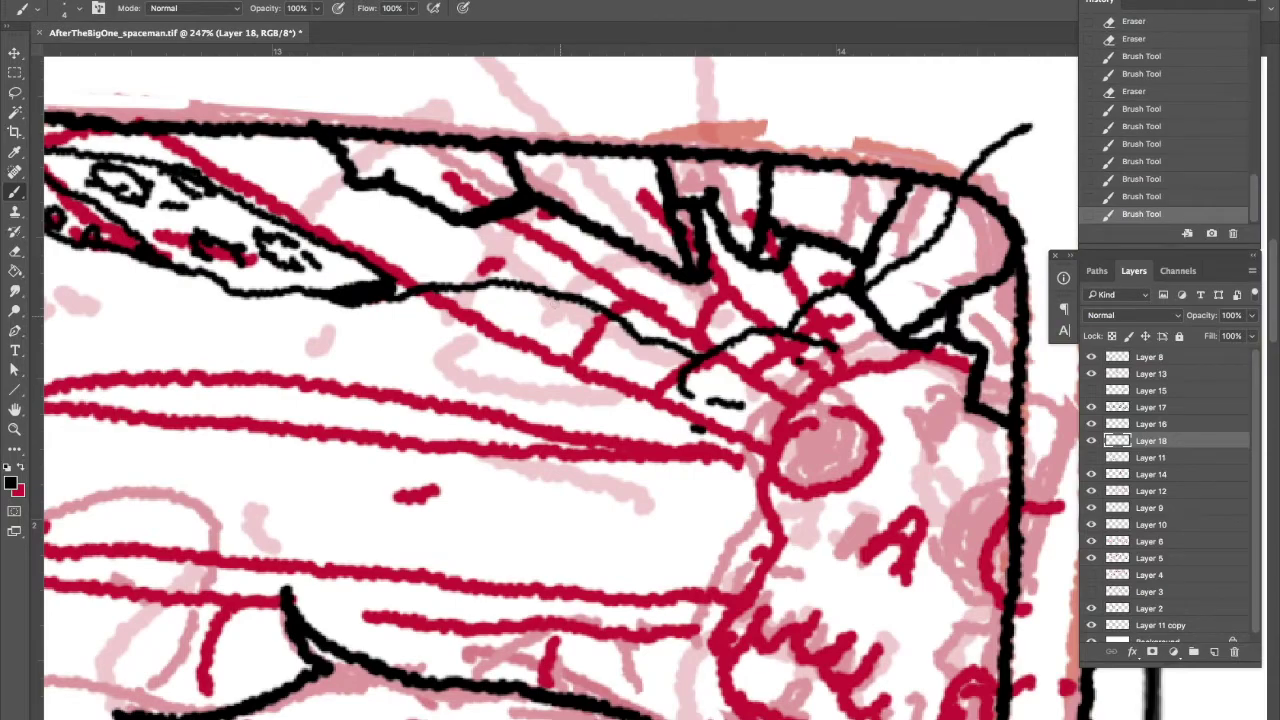
{"action": "left_click", "coordinate": [566, 429], "text": "alt"}
{"action": "scroll", "coordinate": [566, 429], "scroll_direction": "down", "scroll_amount": 5}
{"action": "left_click_drag", "start_coordinate": [645, 245], "coordinate": [630, 365]}
{"action": "scroll", "coordinate": [566, 429], "scroll_direction": "right", "scroll_amount": 6}
{"action": "key", "text": "ctrl+0"}
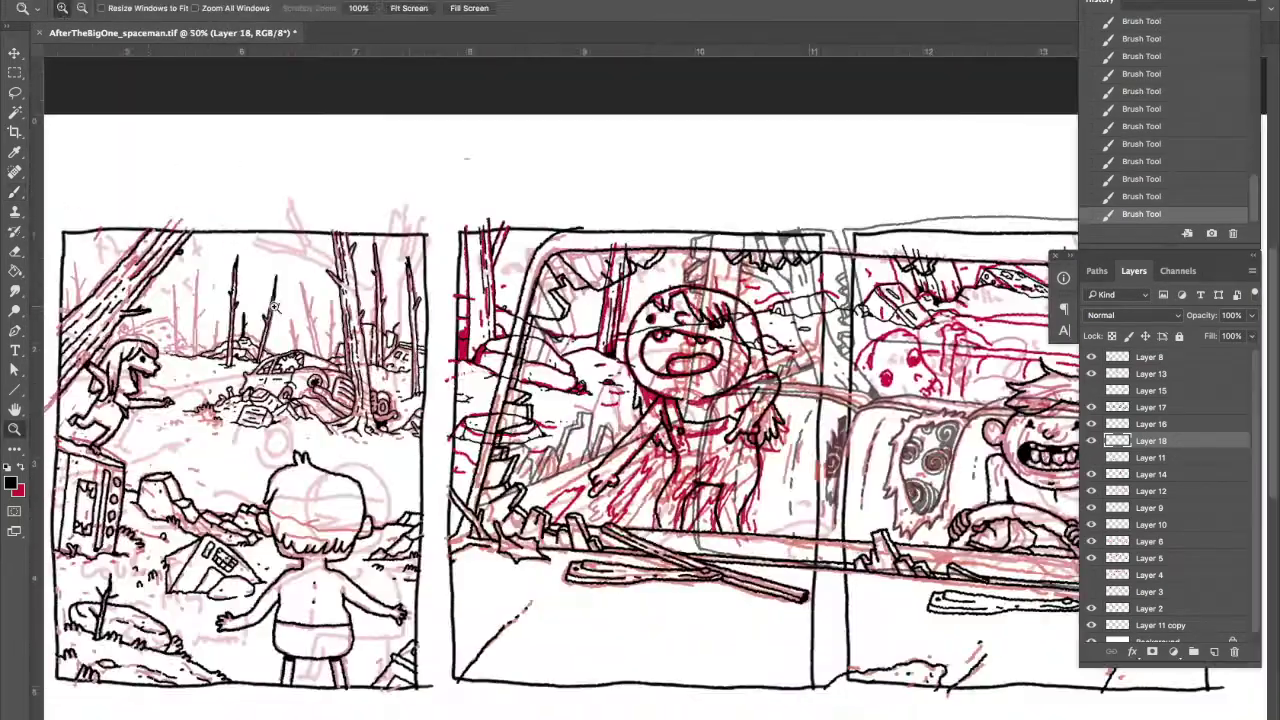
{"action": "scroll", "coordinate": [640, 400], "scroll_direction": "up", "scroll_amount": 5}
{"action": "left_click", "coordinate": [1150, 407]}
{"action": "key", "text": "b"}
{"action": "mouse_move", "coordinate": [760, 335]}
{"action": "left_mouse_down"}
{"action": "mouse_move", "coordinate": [610, 490]}
{"action": "mouse_move", "coordinate": [615, 565]}
{"action": "left_mouse_up"}
Clean up stray ink by the girl's hand and ink the zigzag broken-glass edges
{"action": "scroll", "coordinate": [640, 400], "scroll_direction": "right", "scroll_amount": 6}
{"action": "scroll", "coordinate": [640, 400], "scroll_direction": "down", "scroll_amount": 1}
{"action": "key", "text": "e"}
{"action": "left_click_drag", "start_coordinate": [660, 405], "coordinate": [645, 495]}
{"action": "key", "text": "b"}
{"action": "left_click_drag", "start_coordinate": [670, 255], "coordinate": [520, 415]}
{"action": "left_click_drag", "start_coordinate": [720, 350], "coordinate": [642, 500]}
{"action": "key", "text": "ctrl+0"}
{"action": "scroll", "coordinate": [640, 400], "scroll_direction": "right", "scroll_amount": 6}
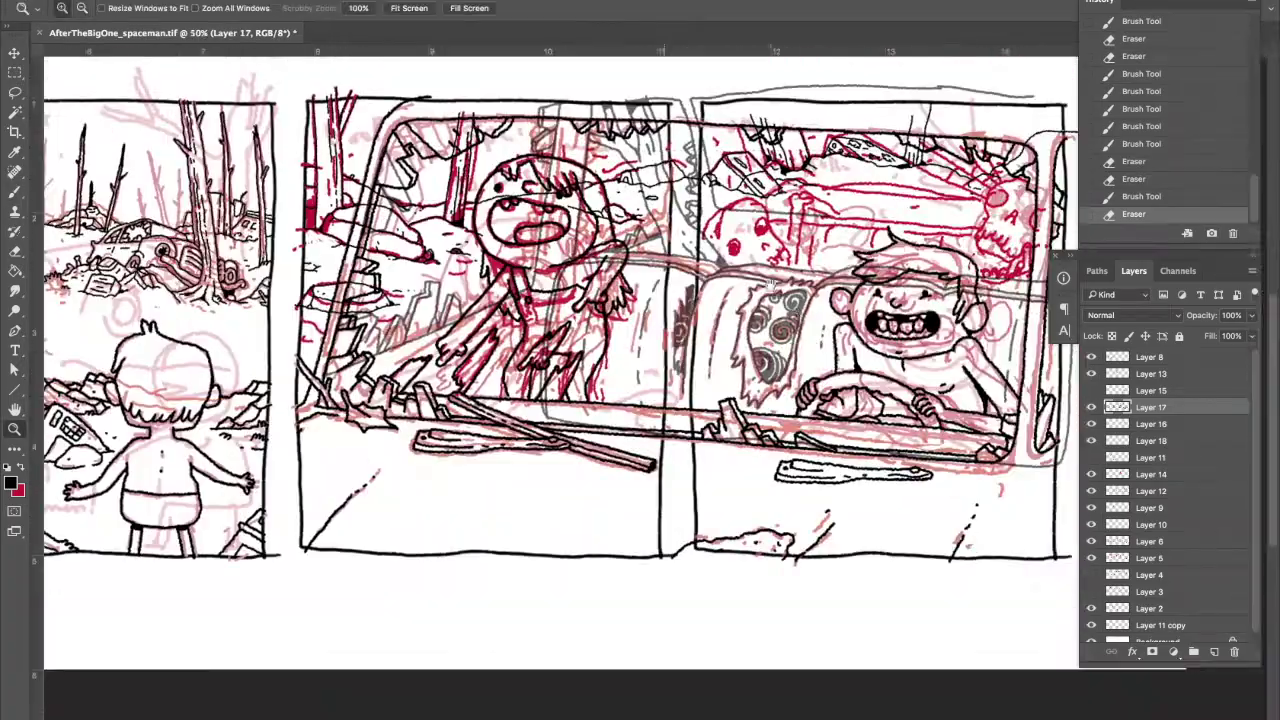
{"action": "scroll", "coordinate": [640, 400], "scroll_direction": "up", "scroll_amount": 5}
On Layer 16, sketch a red skull outline and face beside the driver's head
{"action": "left_click", "coordinate": [1150, 424]}
{"action": "mouse_move", "coordinate": [550, 322]}
{"action": "left_mouse_down"}
{"action": "mouse_move", "coordinate": [741, 213]}
{"action": "mouse_move", "coordinate": [840, 395]}
{"action": "left_mouse_up"}
{"action": "left_click_drag", "start_coordinate": [830, 375], "coordinate": [772, 425]}
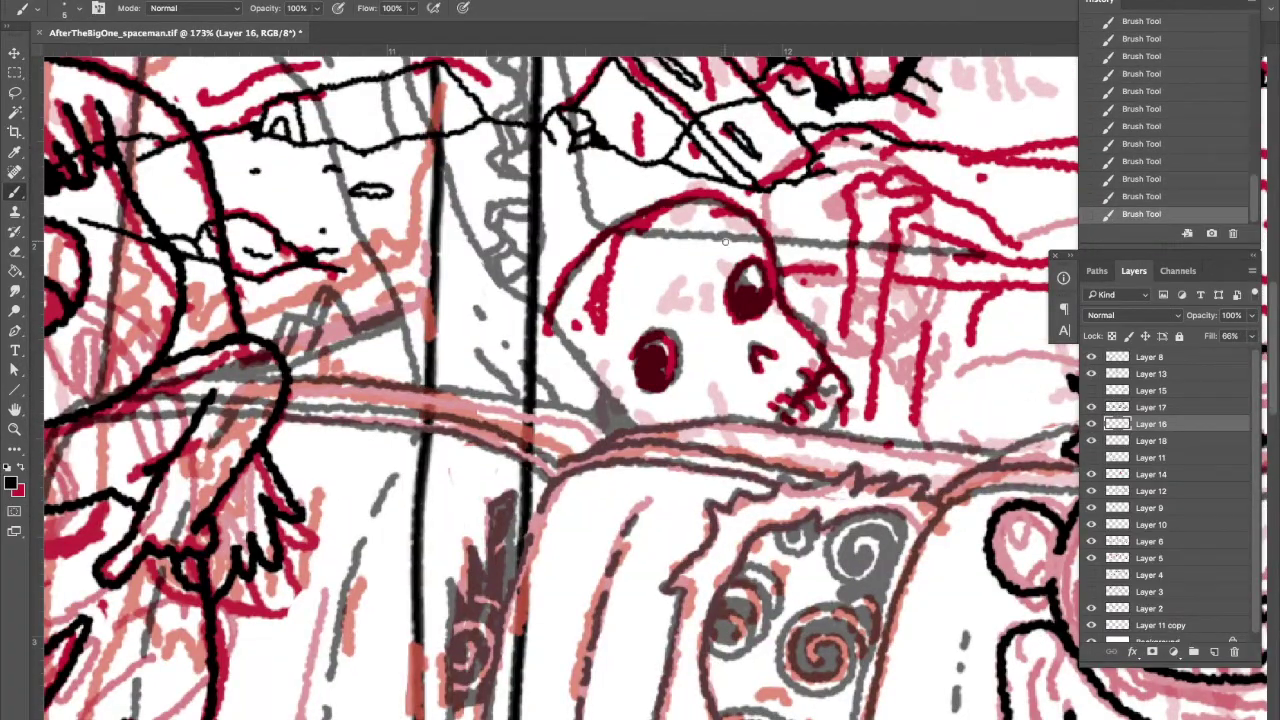
{"action": "mouse_move", "coordinate": [726, 241]}
{"action": "left_mouse_down"}
{"action": "mouse_move", "coordinate": [552, 308]}
{"action": "mouse_move", "coordinate": [700, 480]}
{"action": "left_mouse_up"}
{"action": "left_click_drag", "start_coordinate": [621, 274], "coordinate": [270, 212]}
{"action": "left_click_drag", "start_coordinate": [590, 295], "coordinate": [990, 300]}
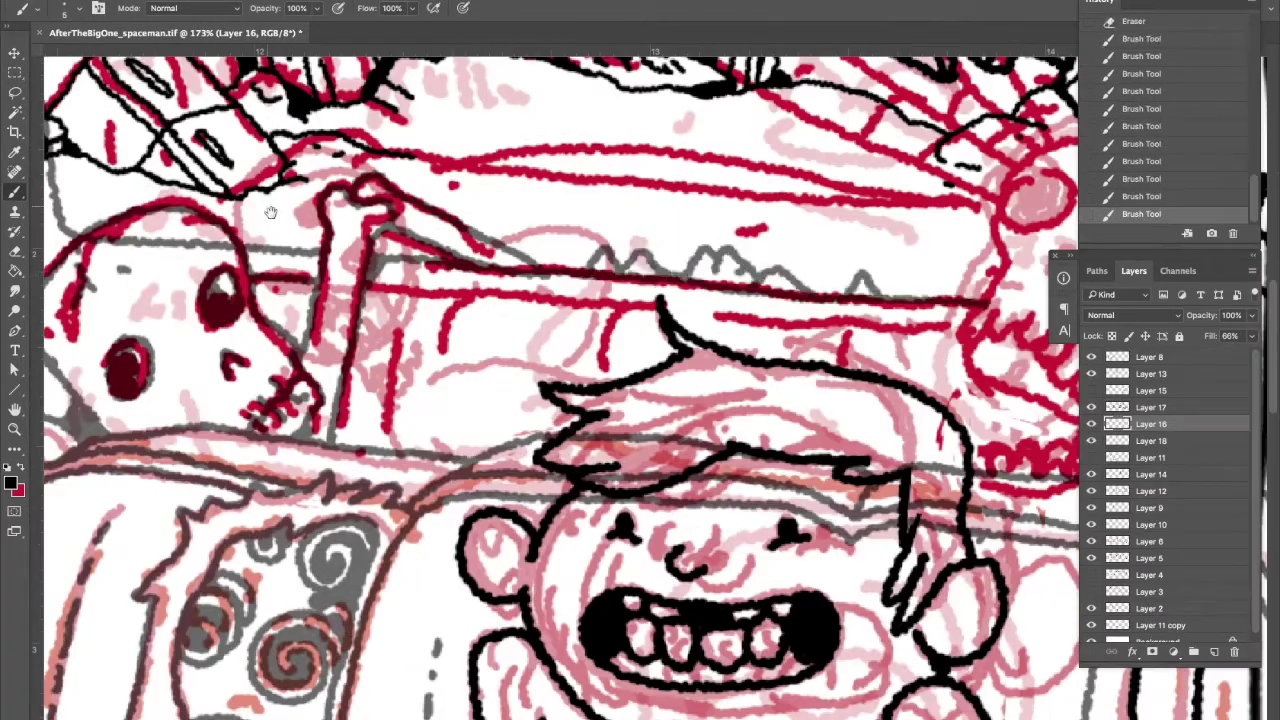
{"action": "mouse_move", "coordinate": [270, 212]}
{"action": "left_mouse_down"}
{"action": "mouse_move", "coordinate": [520, 330]}
{"action": "mouse_move", "coordinate": [640, 500]}
{"action": "mouse_move", "coordinate": [430, 540]}
{"action": "left_mouse_up"}
Sketch the upper-right skull in red with zigzag teeth, jaw, top outline and eye socket
{"action": "left_click_drag", "start_coordinate": [710, 480], "coordinate": [860, 490]}
{"action": "left_click_drag", "start_coordinate": [800, 385], "coordinate": [890, 505]}
{"action": "left_click_drag", "start_coordinate": [705, 345], "coordinate": [815, 405]}
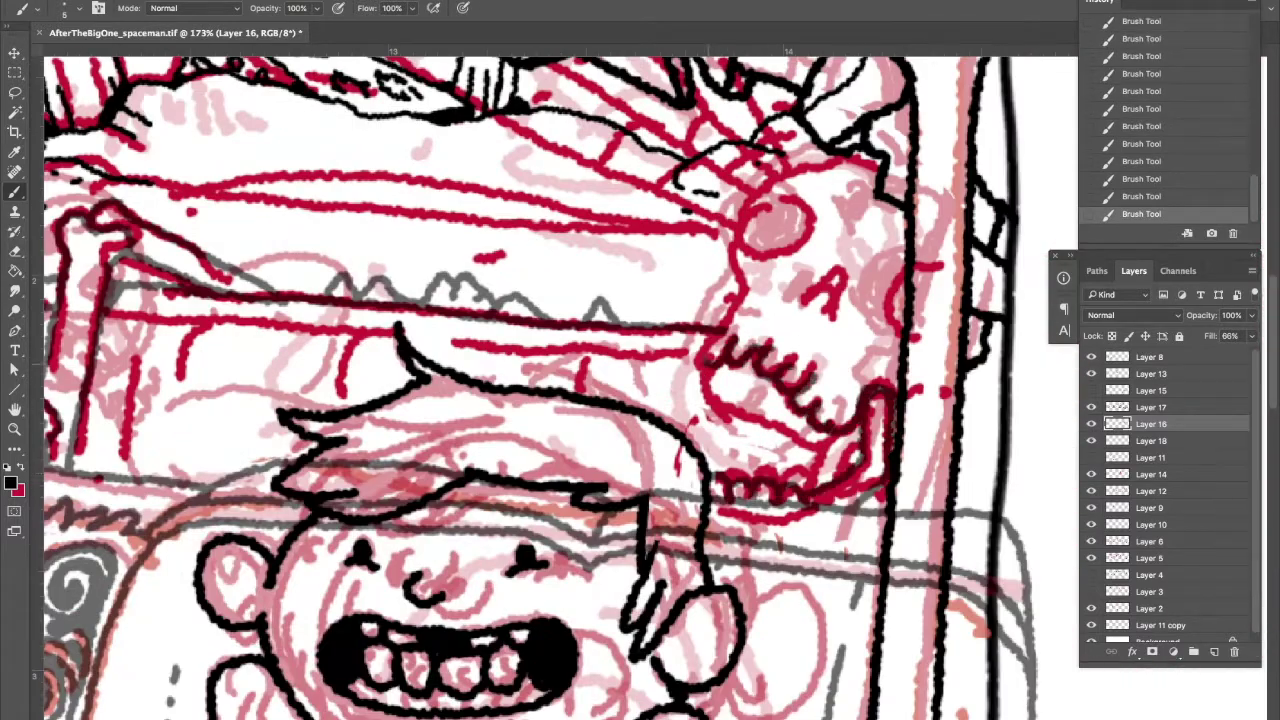
{"action": "left_click_drag", "start_coordinate": [733, 255], "coordinate": [880, 165]}
{"action": "left_click_drag", "start_coordinate": [880, 270], "coordinate": [885, 325]}
{"action": "left_click_drag", "start_coordinate": [750, 245], "coordinate": [757, 222]}
{"action": "left_click_drag", "start_coordinate": [790, 440], "coordinate": [840, 490]}
Refine both skulls' outlines and erase stray marks around them
{"action": "mouse_move", "coordinate": [500, 400]}
{"action": "left_mouse_down"}
{"action": "mouse_move", "coordinate": [804, 359]}
{"action": "mouse_move", "coordinate": [1035, 375]}
{"action": "left_mouse_up"}
{"action": "mouse_move", "coordinate": [560, 420]}
{"action": "left_mouse_down"}
{"action": "mouse_move", "coordinate": [620, 420]}
{"action": "mouse_move", "coordinate": [529, 450]}
{"action": "left_mouse_up"}
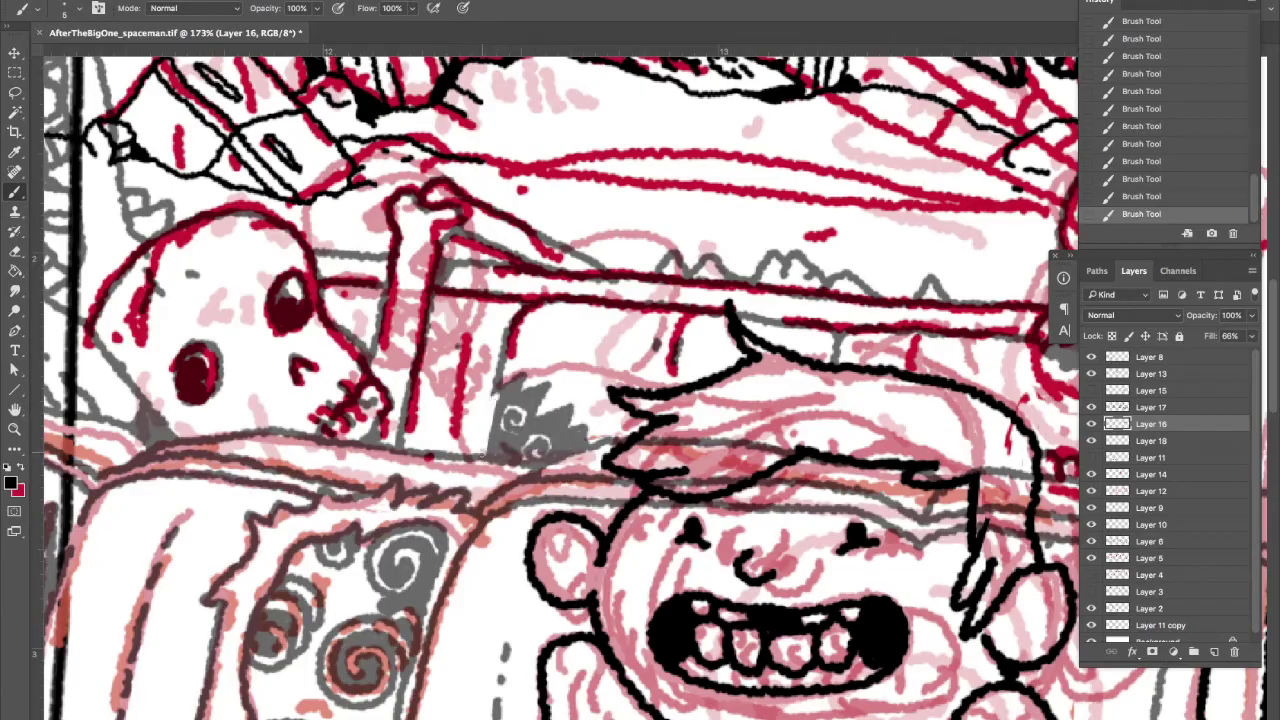
{"action": "left_click_drag", "start_coordinate": [500, 350], "coordinate": [750, 370]}
{"action": "left_click_drag", "start_coordinate": [900, 400], "coordinate": [380, 360]}
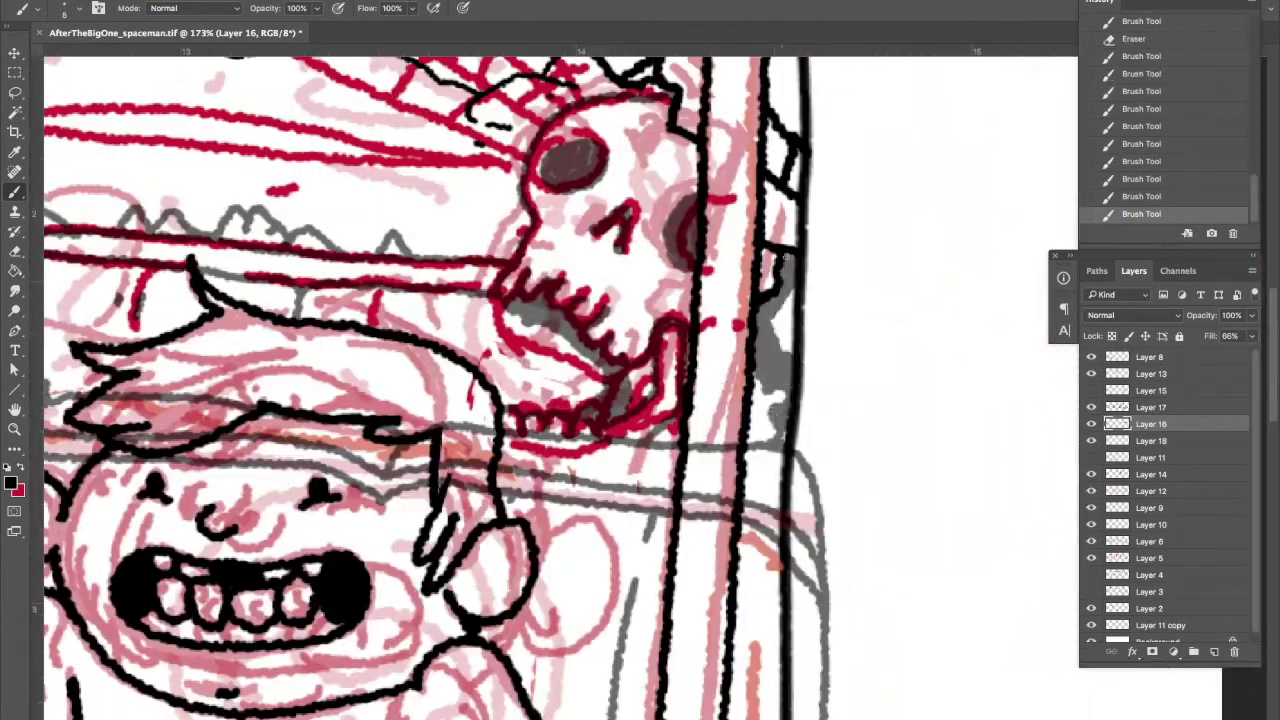
{"action": "left_click_drag", "start_coordinate": [785, 258], "coordinate": [1035, 468]}
{"action": "left_click_drag", "start_coordinate": [440, 200], "coordinate": [603, 200]}
{"action": "left_click_drag", "start_coordinate": [600, 400], "coordinate": [900, 300]}
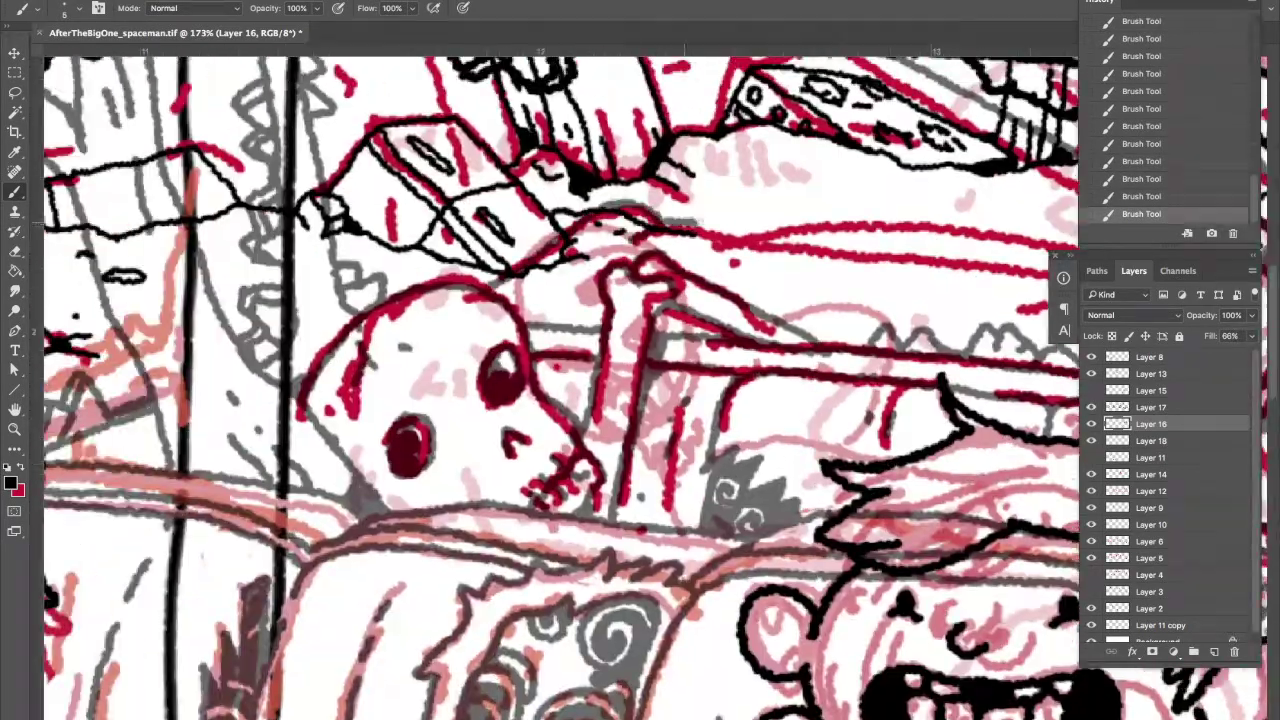
{"action": "left_click_drag", "start_coordinate": [600, 350], "coordinate": [450, 250]}
Restore Layer 16's fill to 100%, add red strokes in another panel, and zoom out
{"action": "key", "text": "ctrl+minus"}
{"action": "left_click", "coordinate": [860, 420]}
{"action": "left_click_drag", "start_coordinate": [860, 420], "coordinate": [500, 300]}
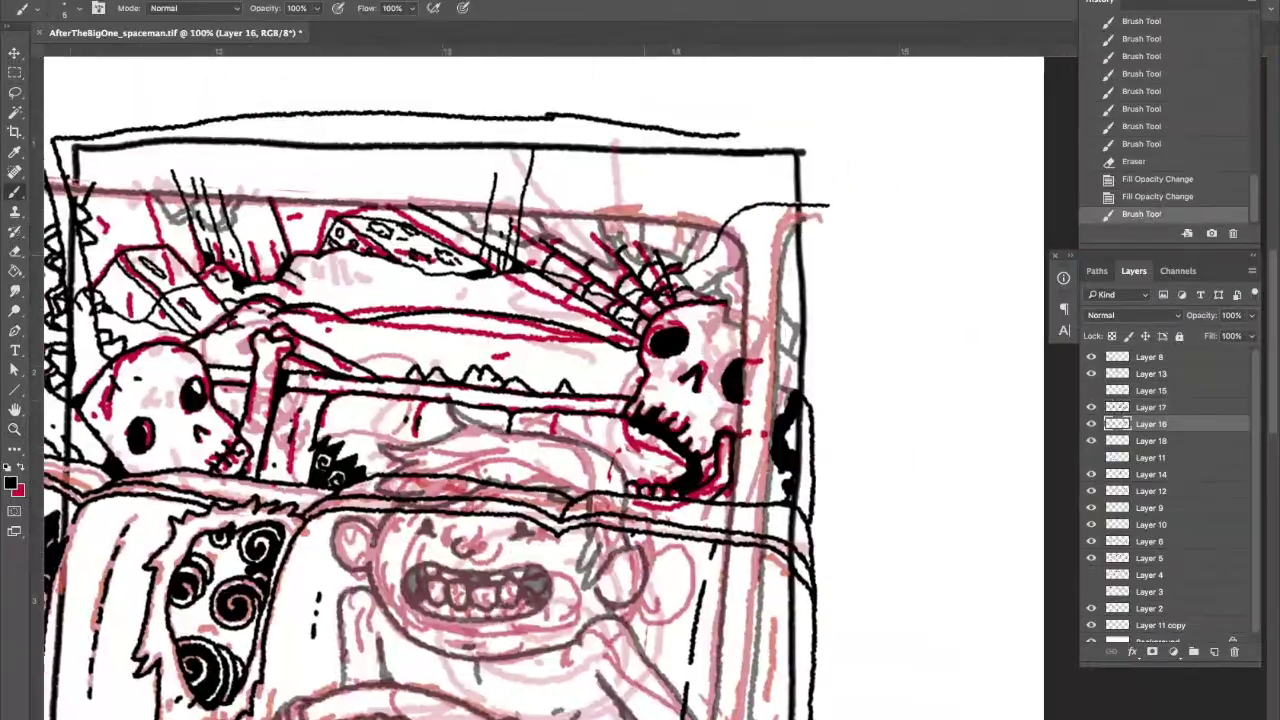
{"action": "left_click_drag", "start_coordinate": [300, 250], "coordinate": [420, 330]}
{"action": "left_click_drag", "start_coordinate": [300, 300], "coordinate": [700, 300]}
{"action": "left_click", "coordinate": [1150, 424]}
{"action": "key", "text": "ctrl+minus"}
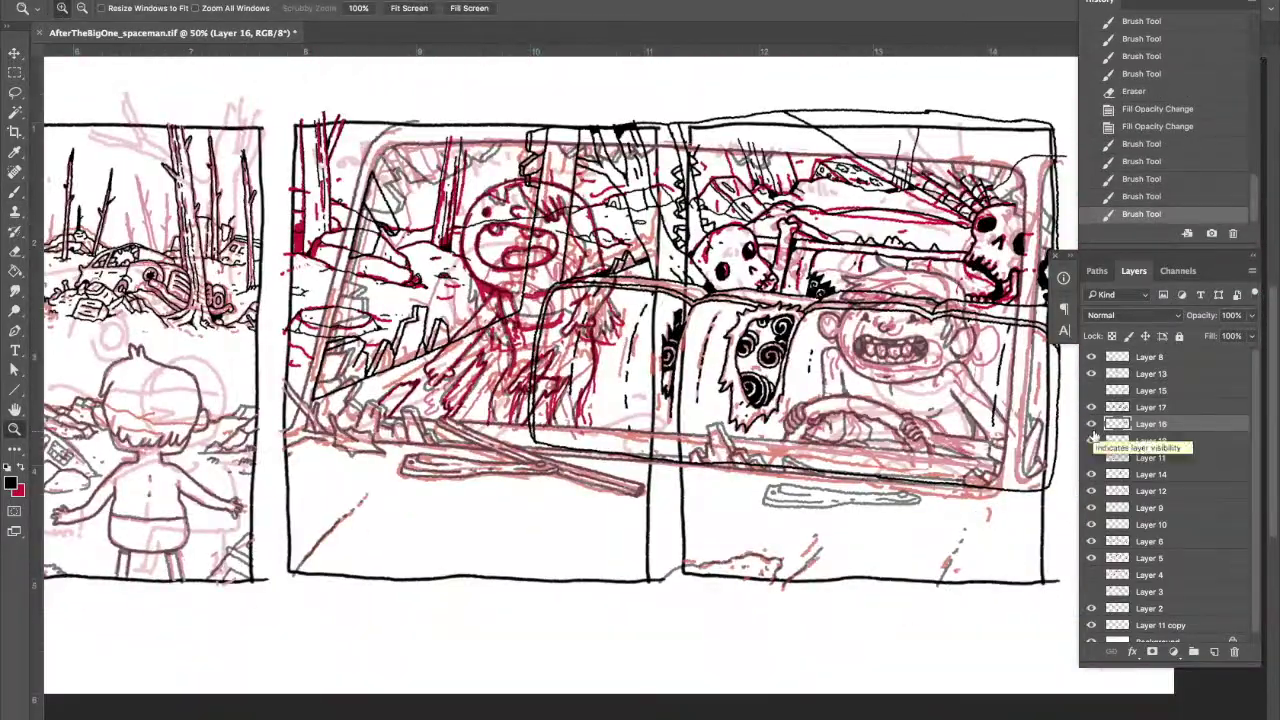
Brush panel two's final inks on Layer 13 and hide several sketch layers
{"action": "left_click_drag", "start_coordinate": [600, 300], "coordinate": [900, 300]}
{"action": "left_click", "coordinate": [1150, 373]}
{"action": "key", "text": "ctrl+plus"}
{"action": "key", "text": "ctrl+plus"}
{"action": "key", "text": "b"}
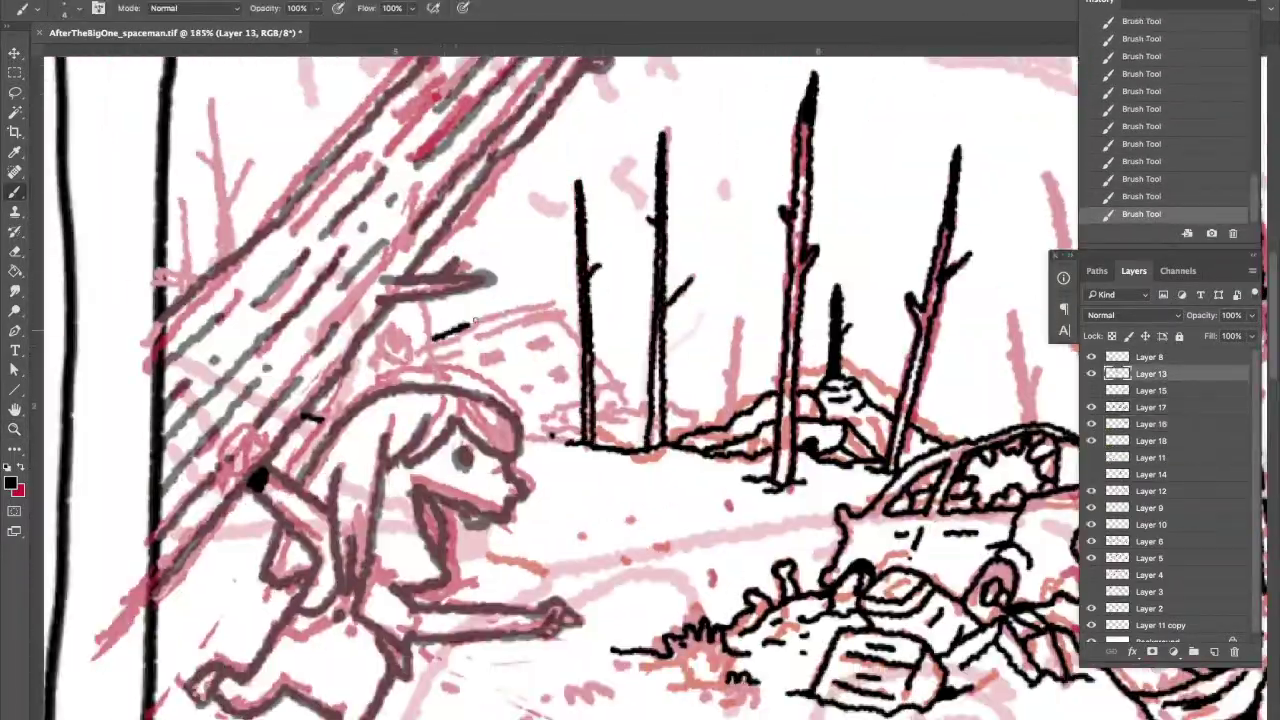
{"action": "key", "text": "ctrl+minus"}
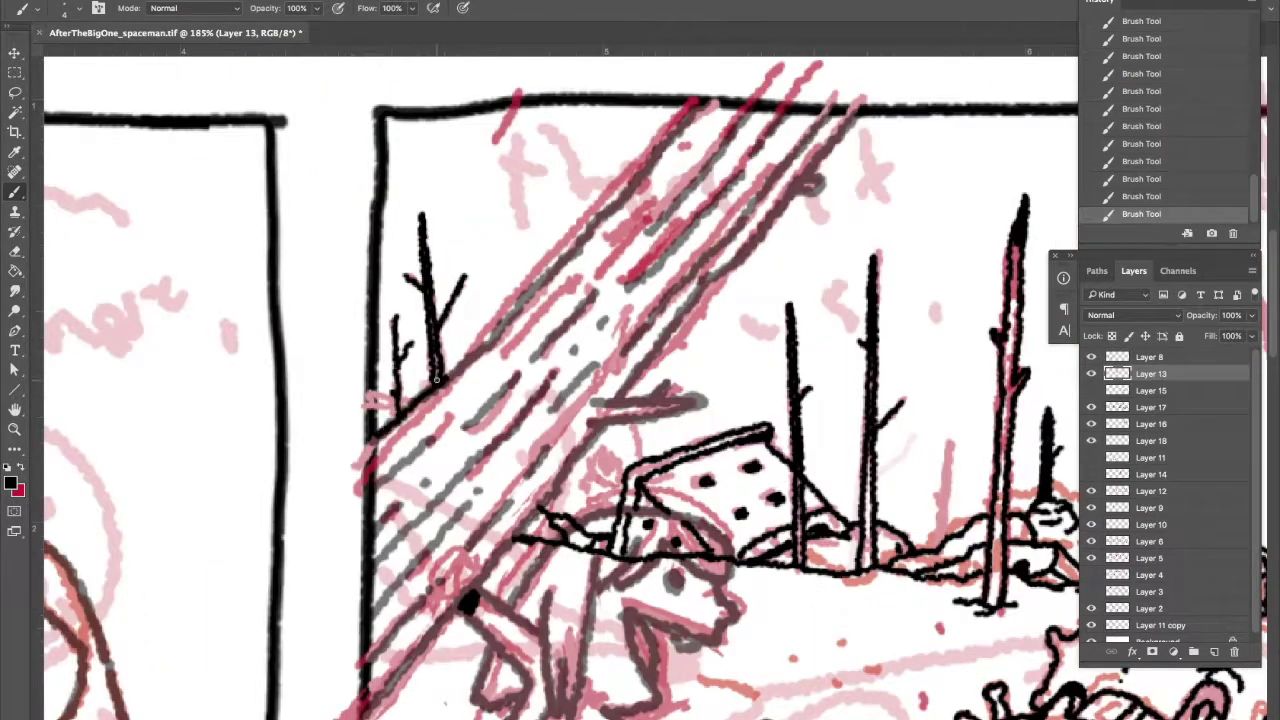
{"action": "left_click_drag", "start_coordinate": [700, 400], "coordinate": [400, 400]}
{"action": "key", "text": "ctrl+minus"}
{"action": "key", "text": "ctrl+minus"}
Duplicate, restack and merge the inked layers, then erase stray marks
{"action": "left_click", "coordinate": [1150, 541]}
{"action": "left_click_drag", "start_coordinate": [1091, 491], "coordinate": [1093, 562]}
{"action": "key", "text": "w"}
{"action": "key", "text": "shift+0"}
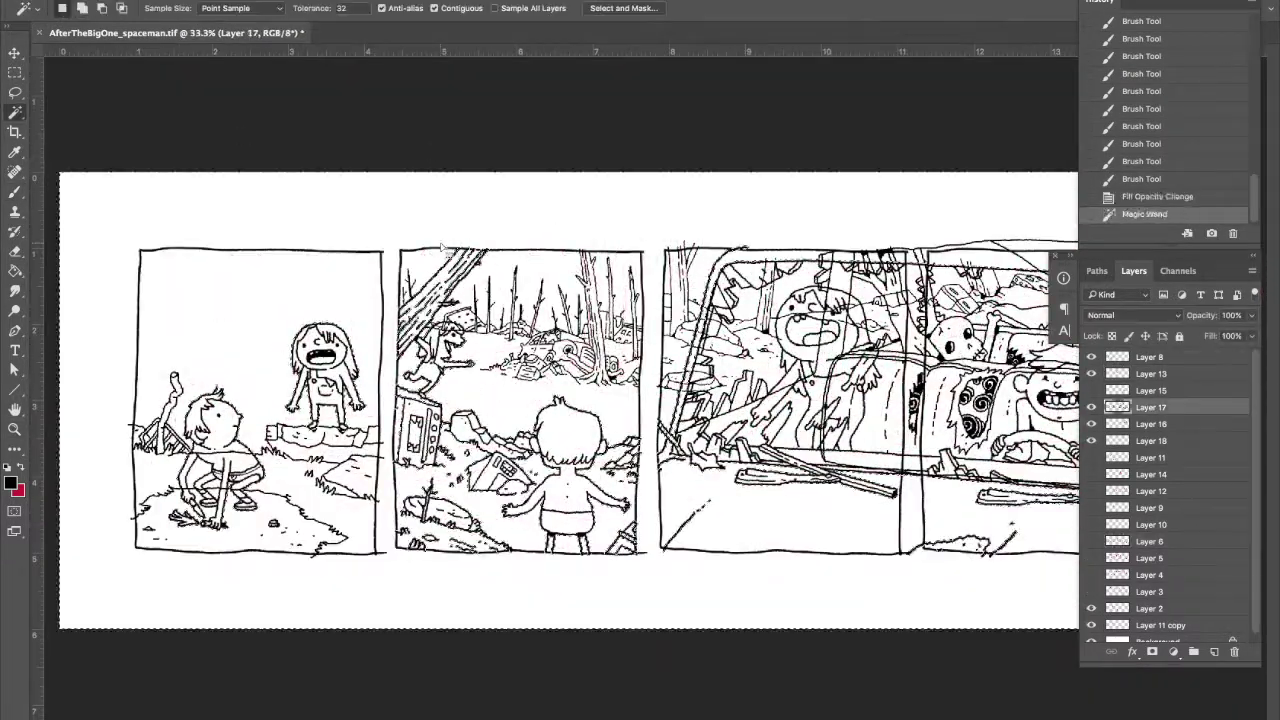
{"action": "key", "text": "ctrl+j"}
{"action": "key", "text": "ctrl+shift+bracketright"}
Delete the leftover layer and show Layer 18's artwork
{"action": "key", "text": "ctrl+shift+bracketright"}
{"action": "key", "text": "ctrl+e"}
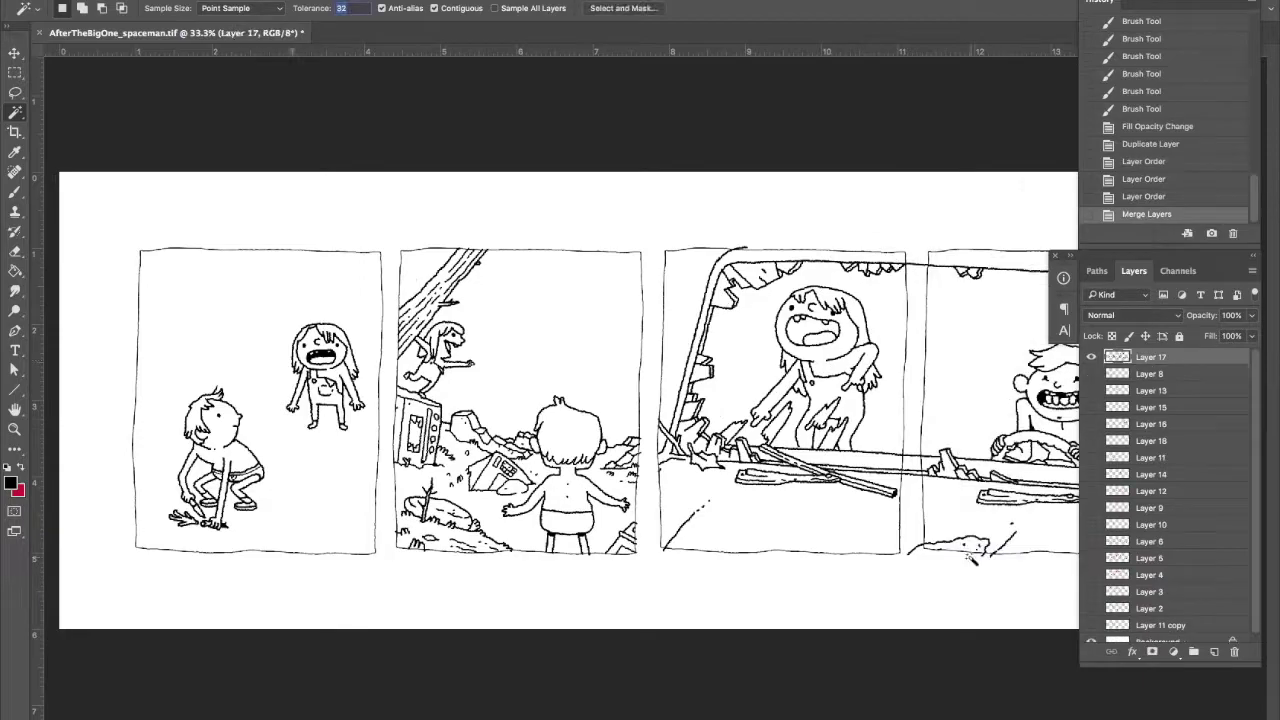
{"action": "key", "text": "e"}
{"action": "key", "text": "ctrl+plus"}
{"action": "key", "text": "ctrl+plus"}
{"action": "key", "text": "ctrl+minus"}
{"action": "key", "text": "ctrl+minus"}
{"action": "left_click", "coordinate": [1150, 407]}
{"action": "key", "text": "z"}
{"action": "left_click", "coordinate": [1091, 425]}
{"action": "key", "text": "ctrl+shift+bracketright"}
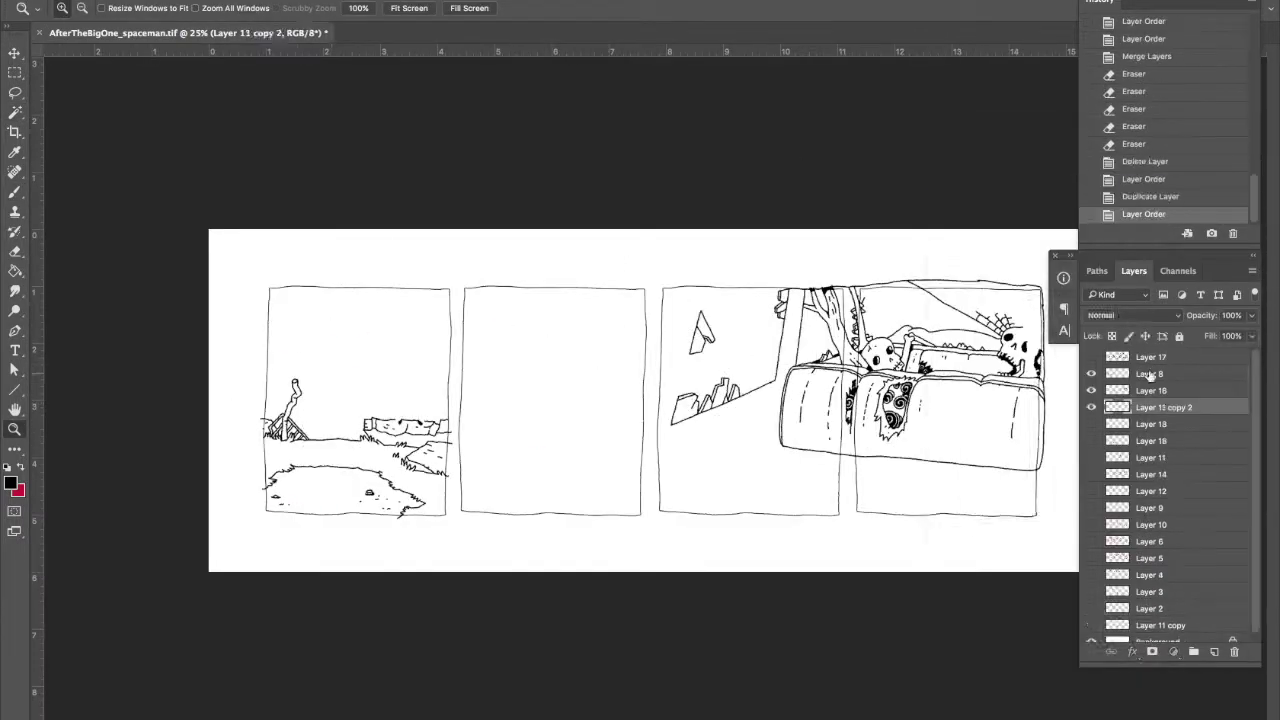
{"action": "key", "text": "ctrl+j"}
Touch up the inks and merge the remaining inked layers together
{"action": "key", "text": "ctrl+shift+bracketright"}
{"action": "key", "text": "ctrl+e"}
{"action": "key", "text": "b"}
{"action": "key", "text": "ctrl+j"}
{"action": "key", "text": "ctrl+shift+bracketright"}
{"action": "key", "text": "ctrl+plus"}
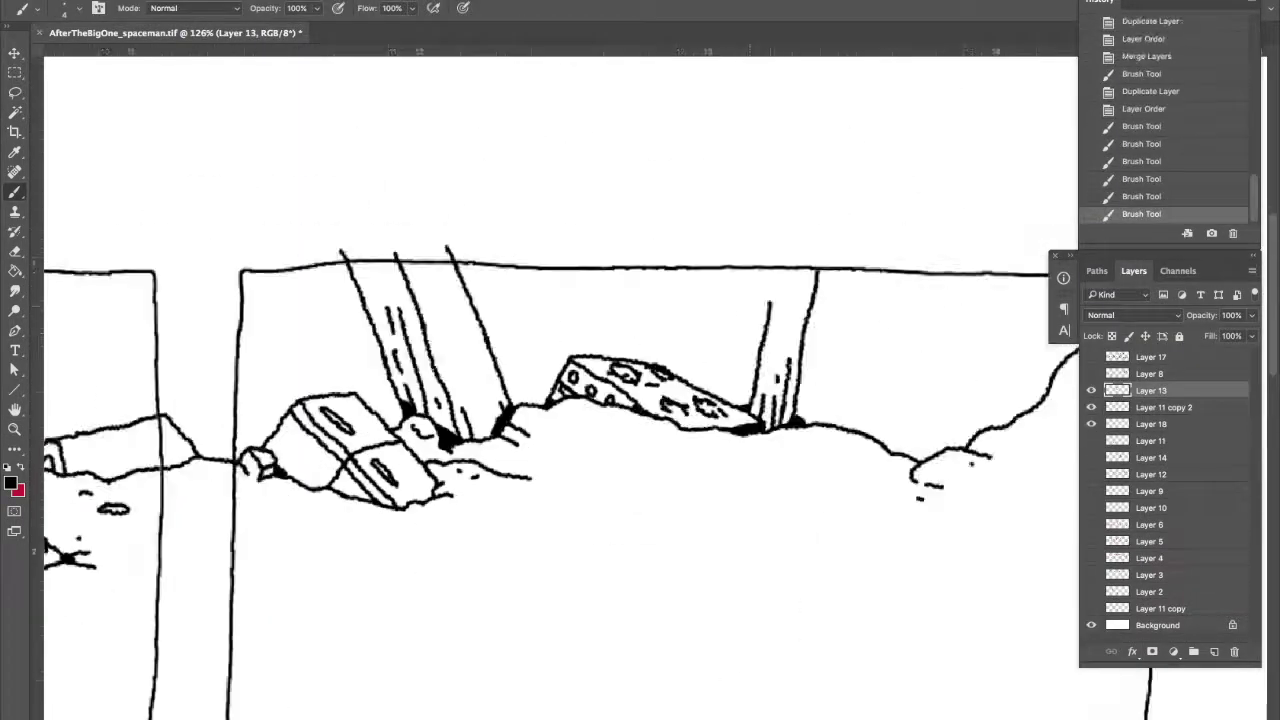
{"action": "key", "text": "ctrl+minus"}
{"action": "key", "text": "ctrl+e"}
Group the sketch layers as 'sketches', hide the group and collapse it
{"action": "key", "text": "ctrl+g"}
{"action": "type", "text": "sketches"}
{"action": "left_click", "coordinate": [1107, 441]}
{"action": "left_click", "coordinate": [1107, 441]}
{"action": "left_click", "coordinate": [1091, 441]}
{"action": "left_click_drag", "start_coordinate": [1091, 407], "coordinate": [1091, 357]}
Make Layer 2 active and Magic Wand the white area around the panels
{"action": "key", "text": "Tab"}
{"action": "key", "text": "Tab"}
{"action": "left_click", "coordinate": [1150, 357]}
{"action": "key", "text": "w"}
{"action": "left_click", "coordinate": [296, 277]}
Expand the selection and fill it white on a new backing layer, then deselect
{"action": "key", "text": "Return"}
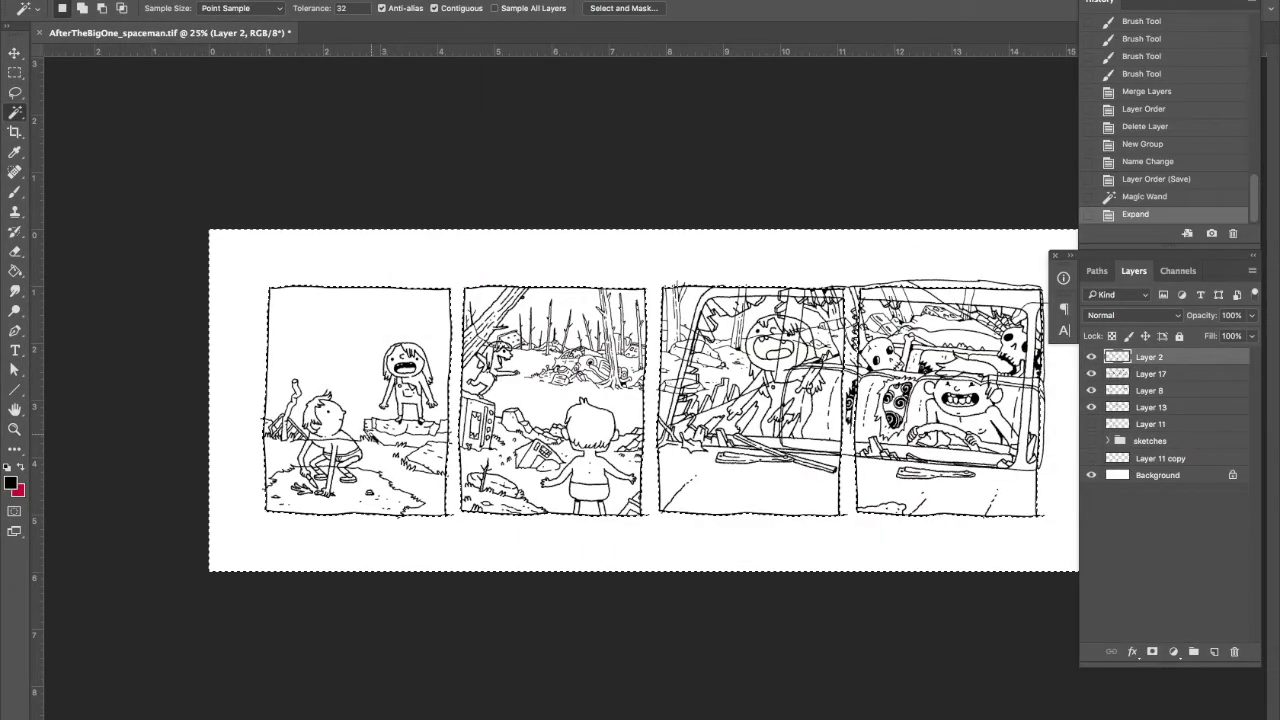
{"action": "key", "text": "ctrl+shift+alt+n"}
{"action": "key", "text": "d"}
{"action": "key", "text": "x"}
{"action": "key", "text": "g"}
{"action": "left_click", "coordinate": [296, 277]}
{"action": "key", "text": "ctrl+d"}
{"action": "key", "text": "l"}
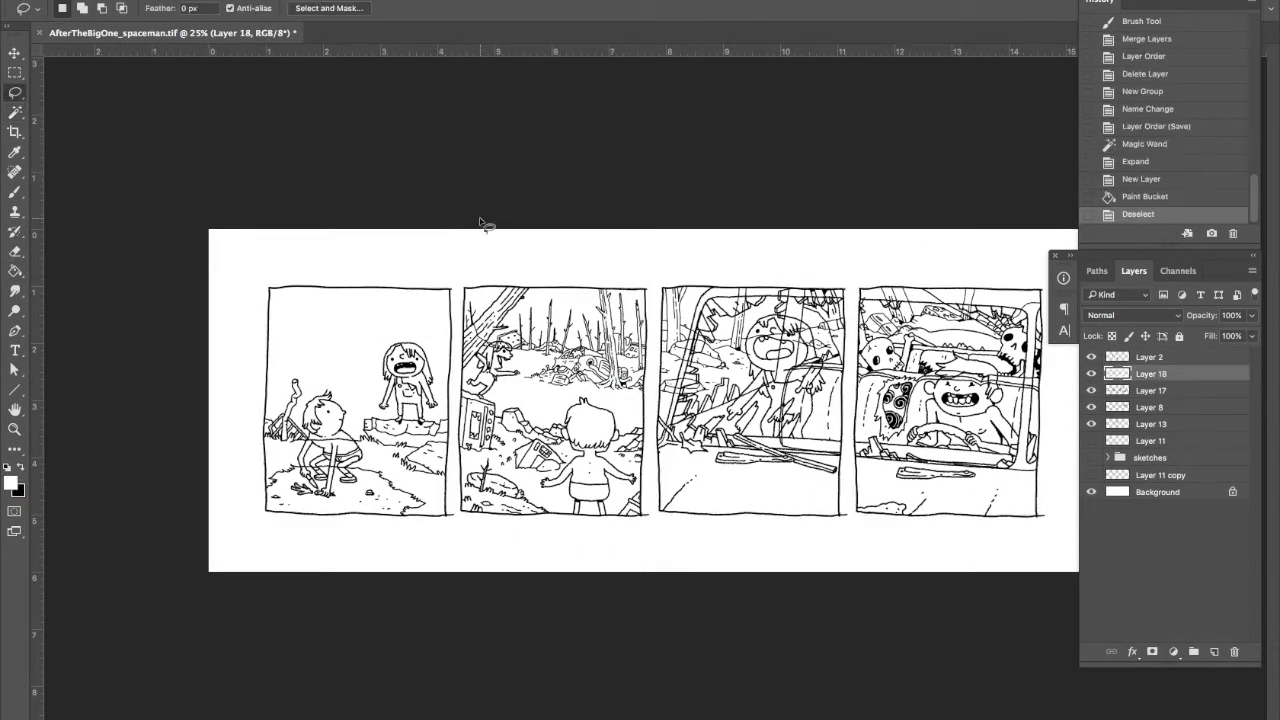
On Layer 17, Magic Wand the white areas inside the figures
{"action": "left_click", "coordinate": [1091, 424]}
{"action": "left_click", "coordinate": [1091, 424]}
{"action": "left_click", "coordinate": [1150, 390]}
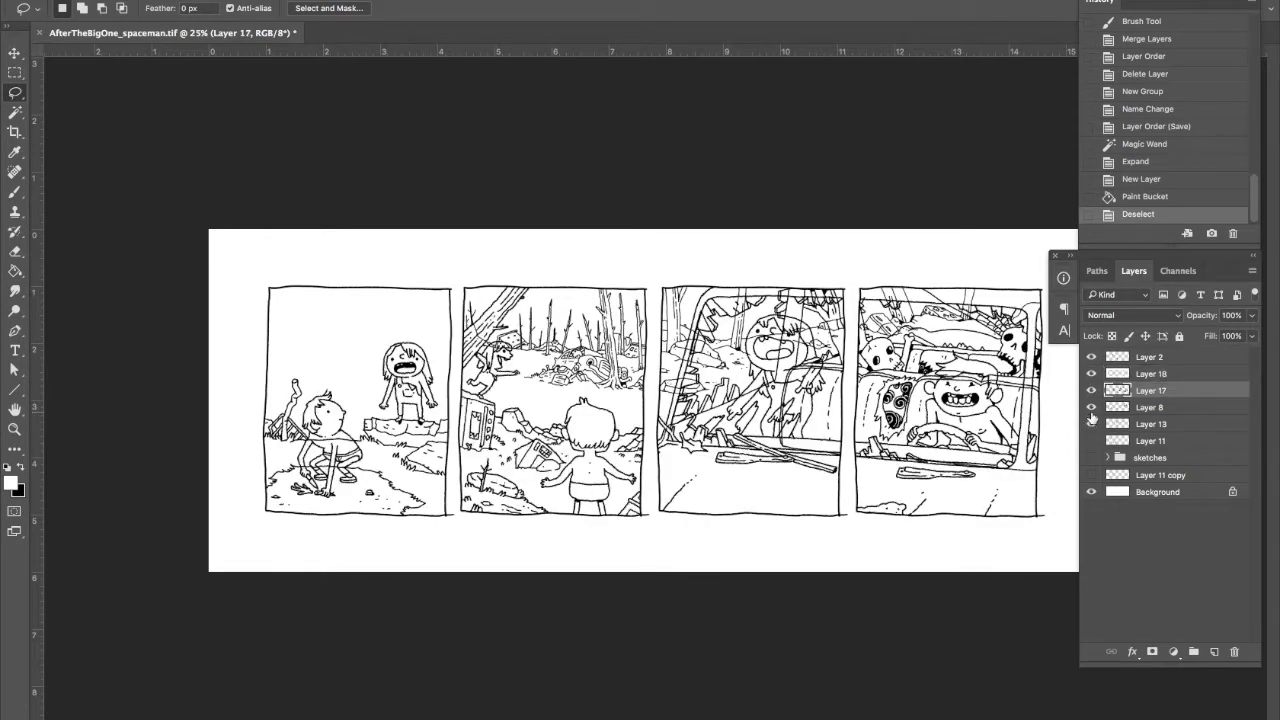
{"action": "key", "text": "w"}
{"action": "left_click", "coordinate": [945, 300]}
{"action": "left_click", "coordinate": [1030, 440], "text": "shift"}
{"action": "left_click", "coordinate": [945, 495], "text": "shift"}
{"action": "left_click", "coordinate": [900, 330], "text": "shift"}
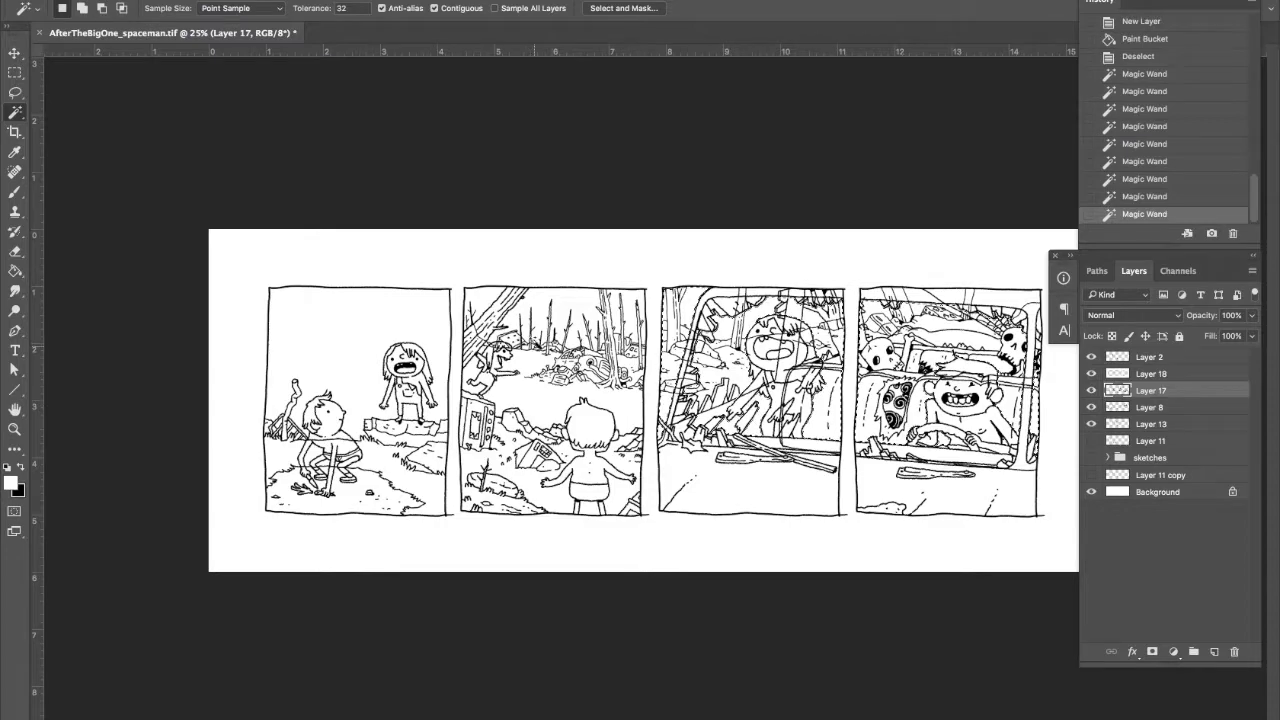
{"action": "left_click", "coordinate": [1091, 390]}
{"action": "left_click", "coordinate": [1091, 390]}
{"action": "left_click", "coordinate": [1091, 390]}
{"action": "left_click", "coordinate": [1091, 390]}
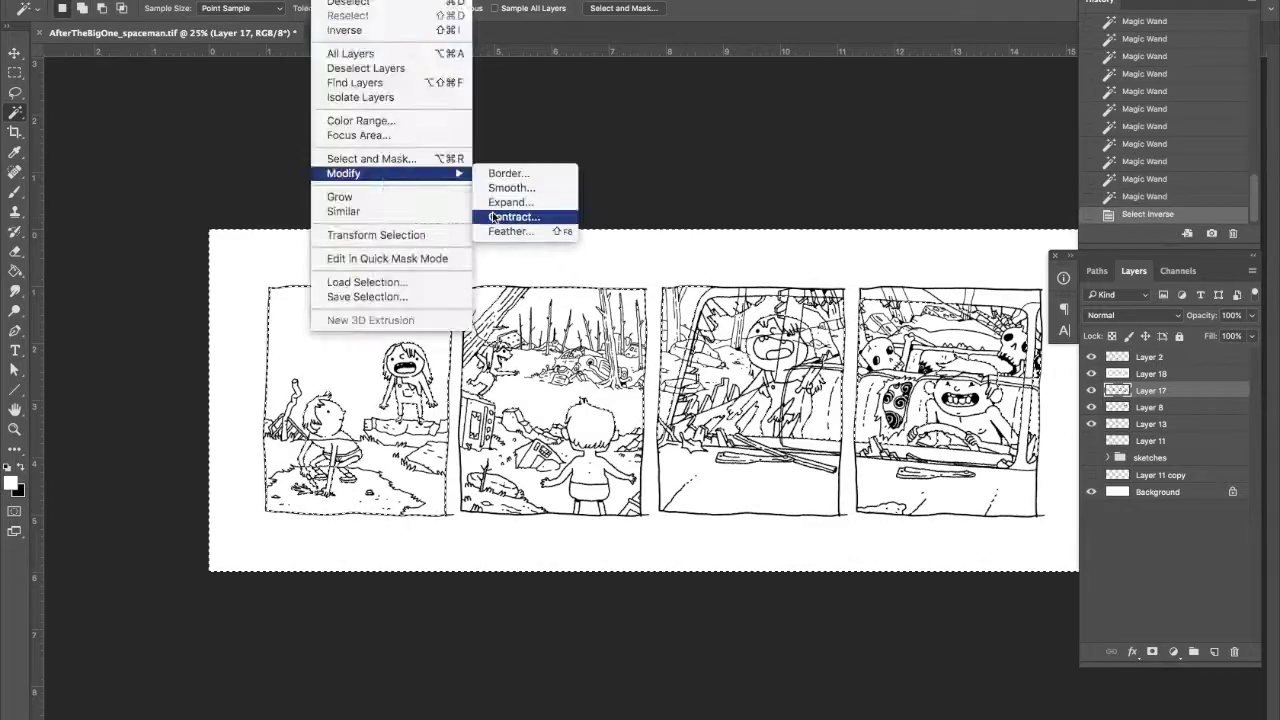
Contract the selection slightly and fill it white on another new layer
{"action": "left_click", "coordinate": [575, 220]}
{"action": "key", "text": "Return"}
{"action": "key", "text": "ctrl+shift+alt+n"}
{"action": "key", "text": "g"}
{"action": "left_click", "coordinate": [557, 236]}
{"action": "key", "text": "ctrl+d"}
{"action": "key", "text": "l"}
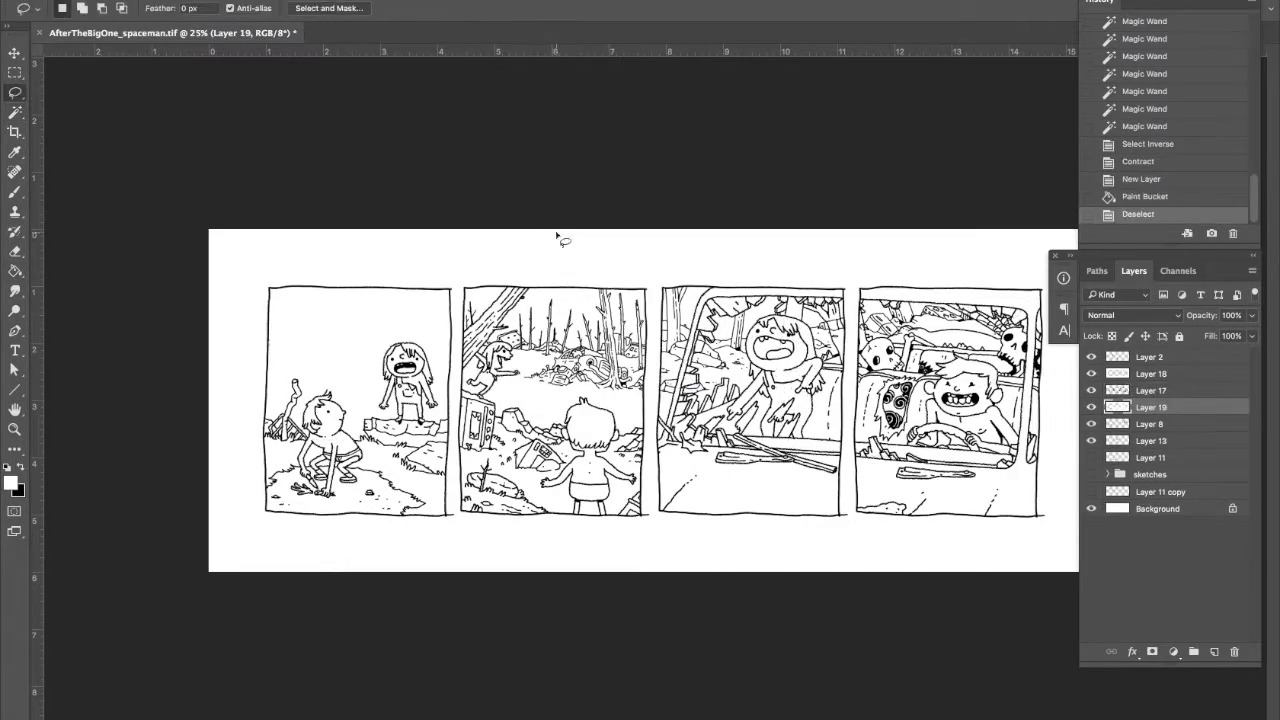
Make Layer 8 active, undo two selection steps, and select white areas in panels three and four
{"action": "left_click", "coordinate": [1138, 424]}
{"action": "key", "text": "w"}
{"action": "key", "text": "ctrl+alt+z"}
{"action": "key", "text": "ctrl+alt+z"}
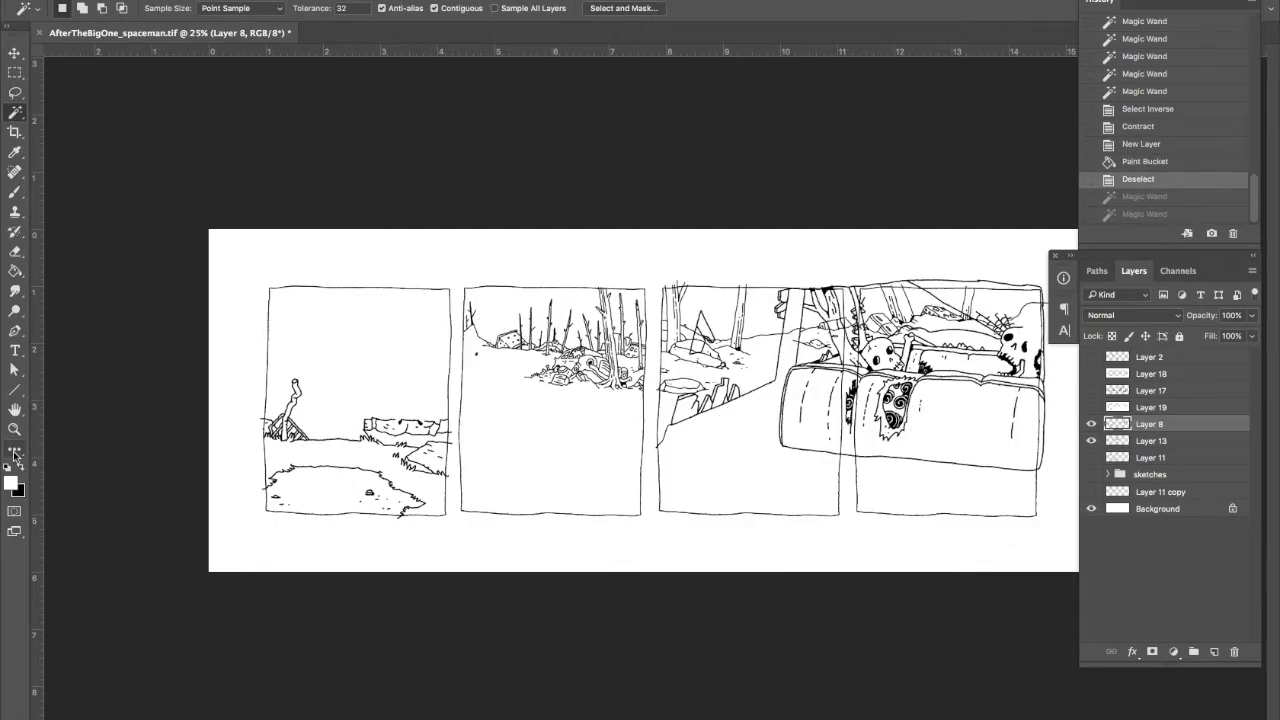
{"action": "key", "text": "b"}
{"action": "key", "text": "ctrl+minus"}
{"action": "key", "text": "w"}
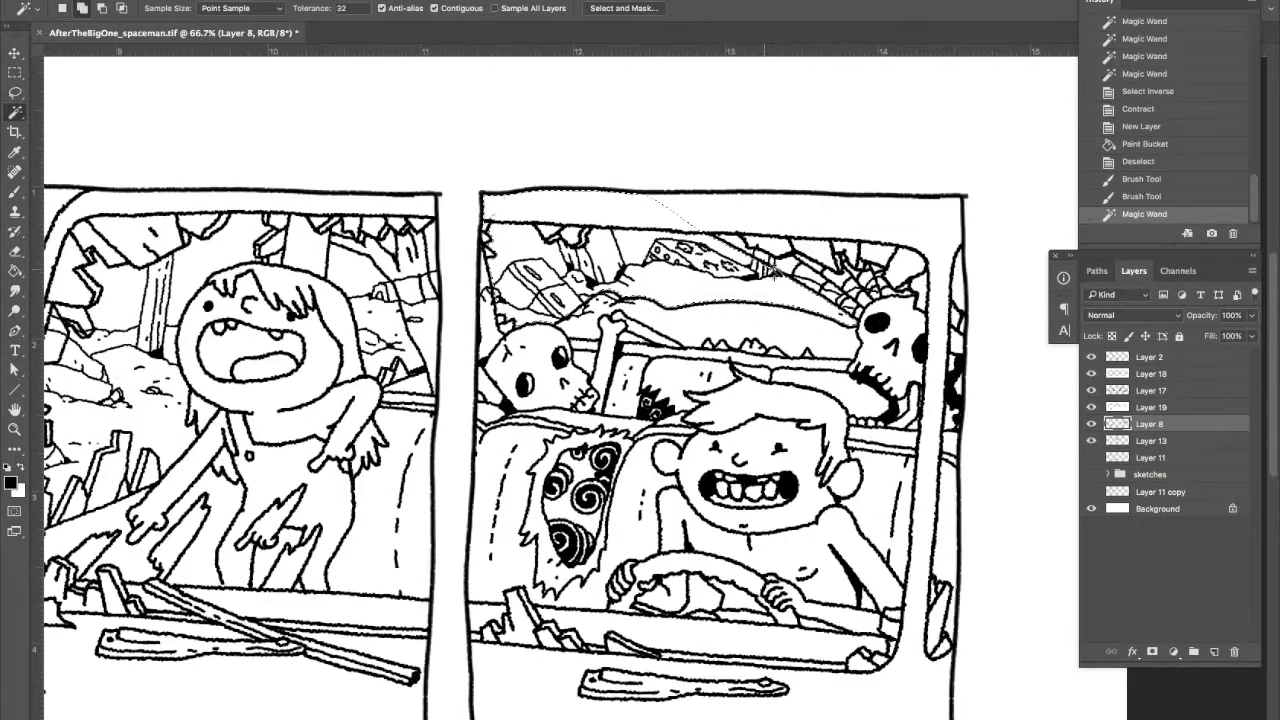
{"action": "left_click", "coordinate": [487, 220], "text": "shift"}
Invert the selection and fill it white on a new backing layer, then deselect
{"action": "scroll", "coordinate": [560, 400], "scroll_direction": "left", "scroll_amount": 5}
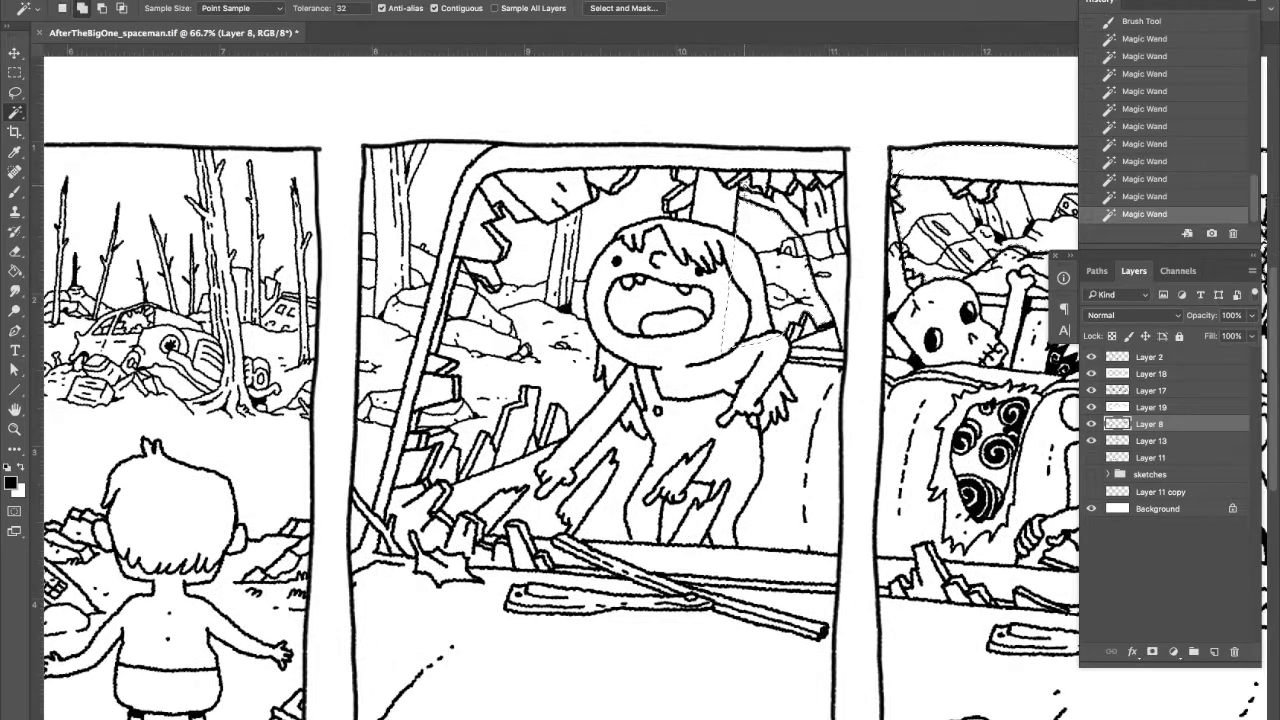
{"action": "scroll", "coordinate": [560, 400], "scroll_direction": "left", "scroll_amount": 5}
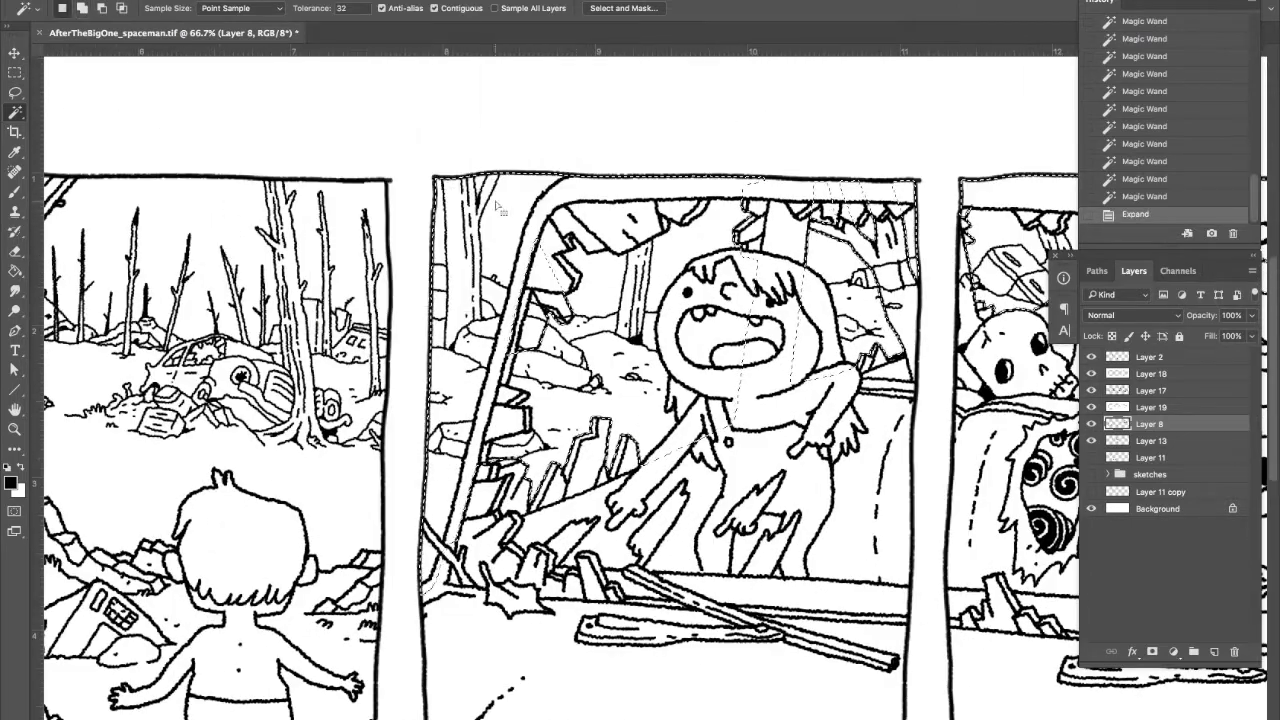
{"action": "scroll", "coordinate": [640, 400], "scroll_direction": "right", "scroll_amount": 10}
{"action": "left_click", "coordinate": [333, 2]}
{"action": "left_click", "coordinate": [333, 33]}
{"action": "key", "text": "ctrl+shift+n"}
{"action": "key", "text": "g"}
{"action": "left_click", "coordinate": [652, 334]}
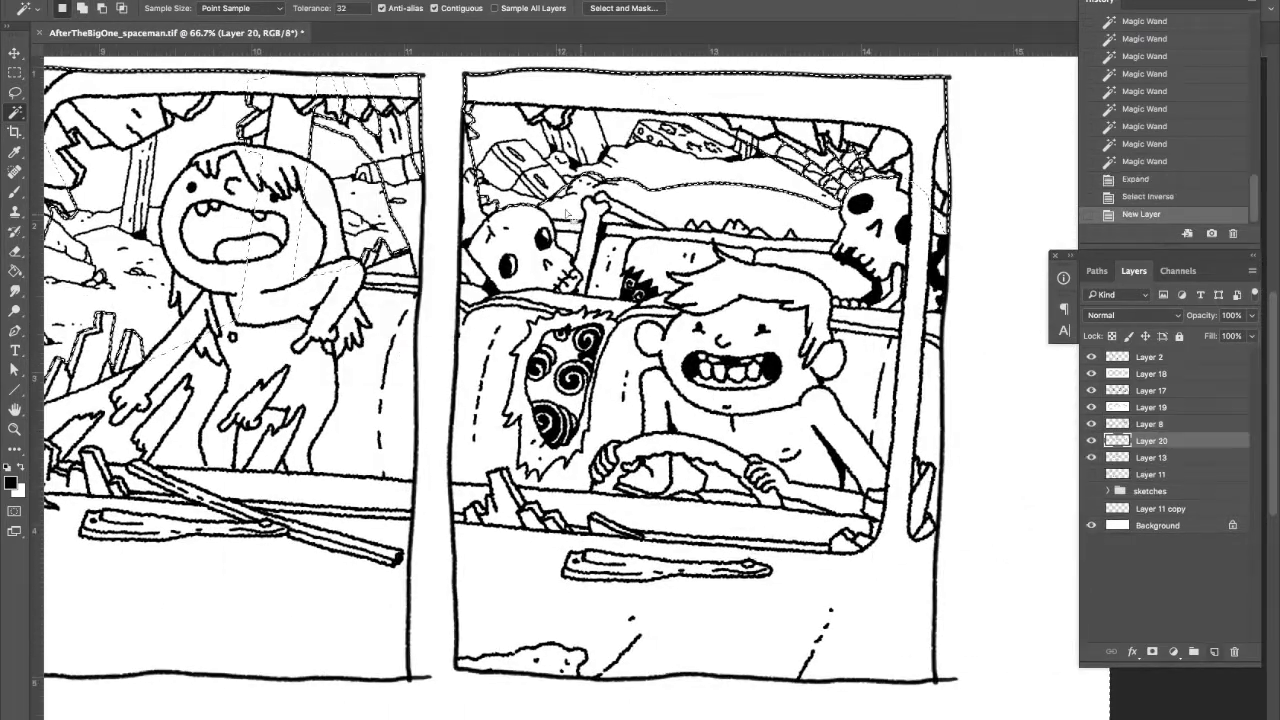
{"action": "key", "text": "ctrl+d"}
Delete the white fill over panel two's background so the burnt trees show again
{"action": "scroll", "coordinate": [640, 400], "scroll_direction": "left", "scroll_amount": 10}
{"action": "key", "text": "ctrl+minus"}
{"action": "key", "text": "l"}
{"action": "key", "text": "z"}
{"action": "left_click", "coordinate": [652, 334], "text": "alt"}
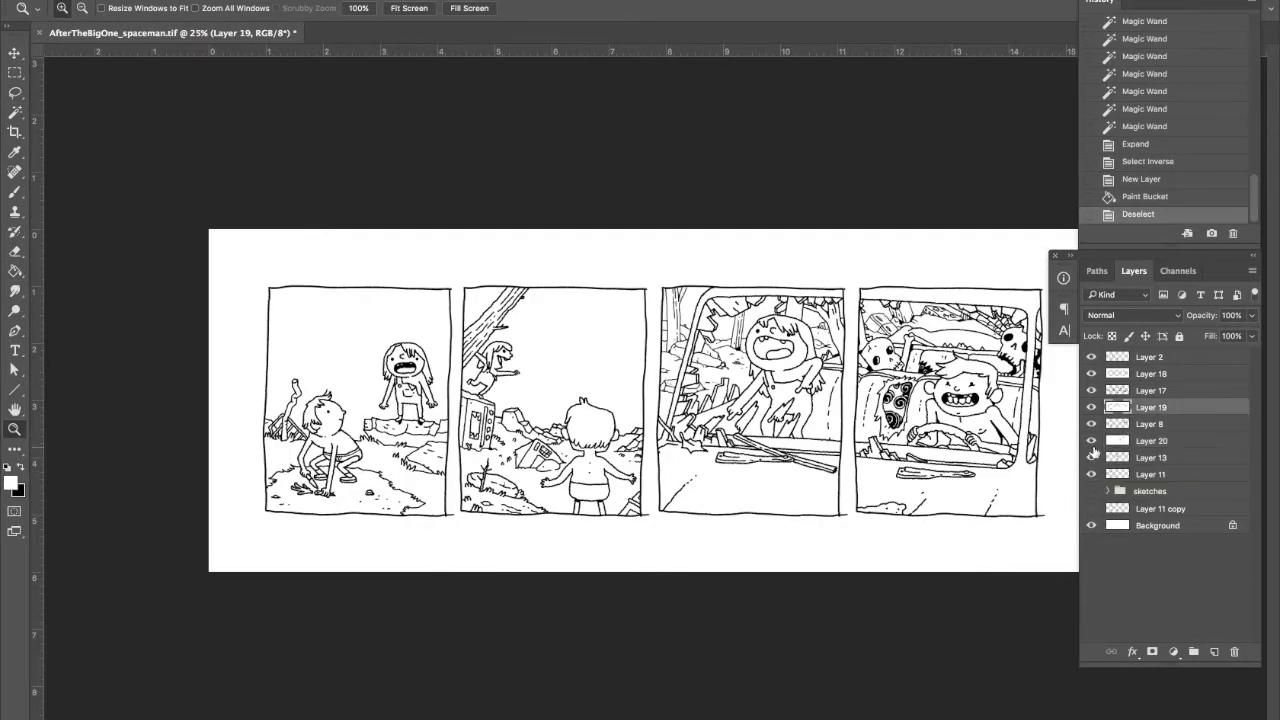
{"action": "key", "text": "m"}
{"action": "left_click_drag", "start_coordinate": [460, 240], "coordinate": [634, 640]}
{"action": "key", "text": "Delete"}
{"action": "key", "text": "ctrl+d"}
On Layer 13, erase stray marks in the gap between panels
{"action": "left_click", "coordinate": [1150, 457]}
{"action": "key", "text": "z"}
{"action": "left_click", "coordinate": [624, 396]}
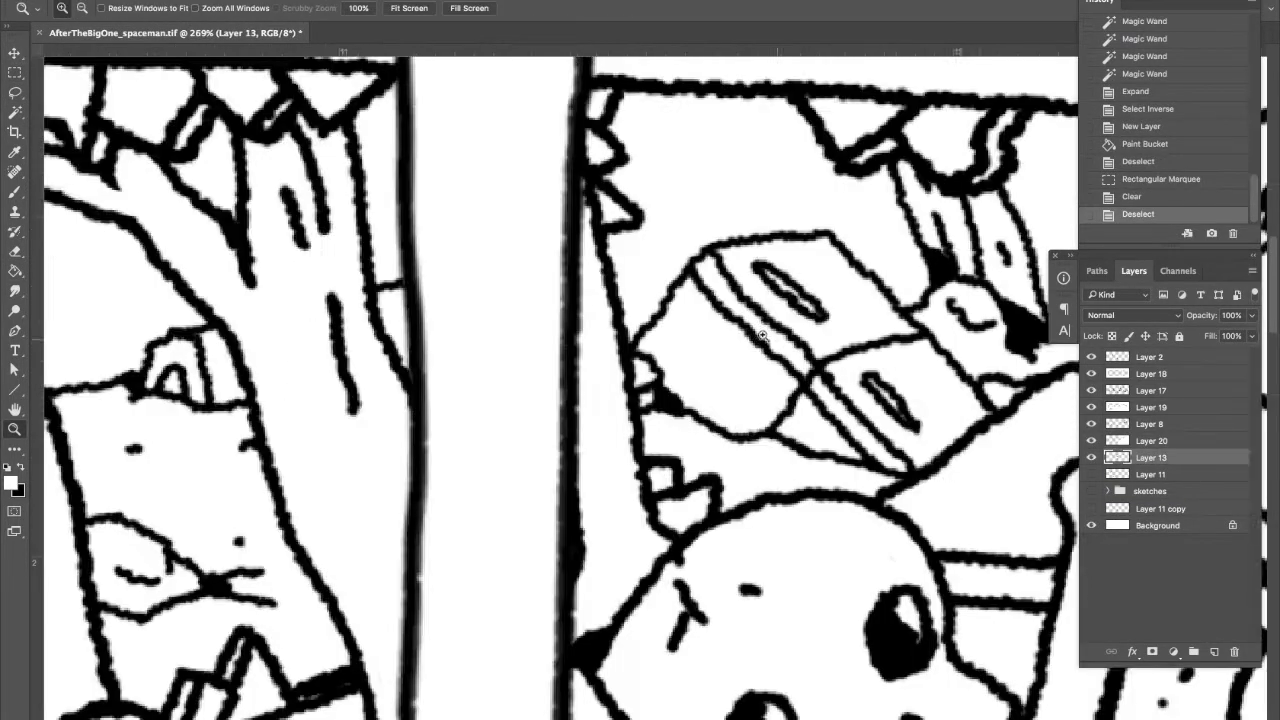
{"action": "scroll", "coordinate": [624, 396], "scroll_direction": "down", "scroll_amount": 3}
{"action": "left_click", "coordinate": [624, 396], "text": "alt"}
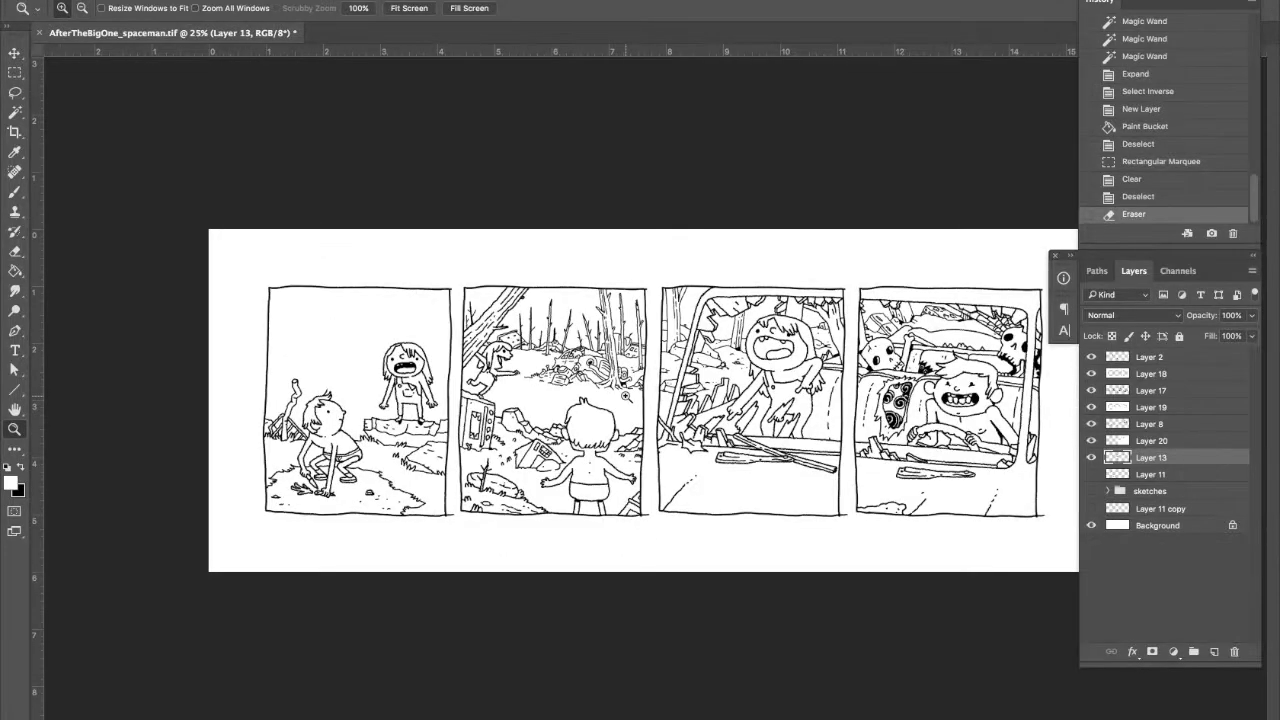
{"action": "key", "text": "shift+Tab"}
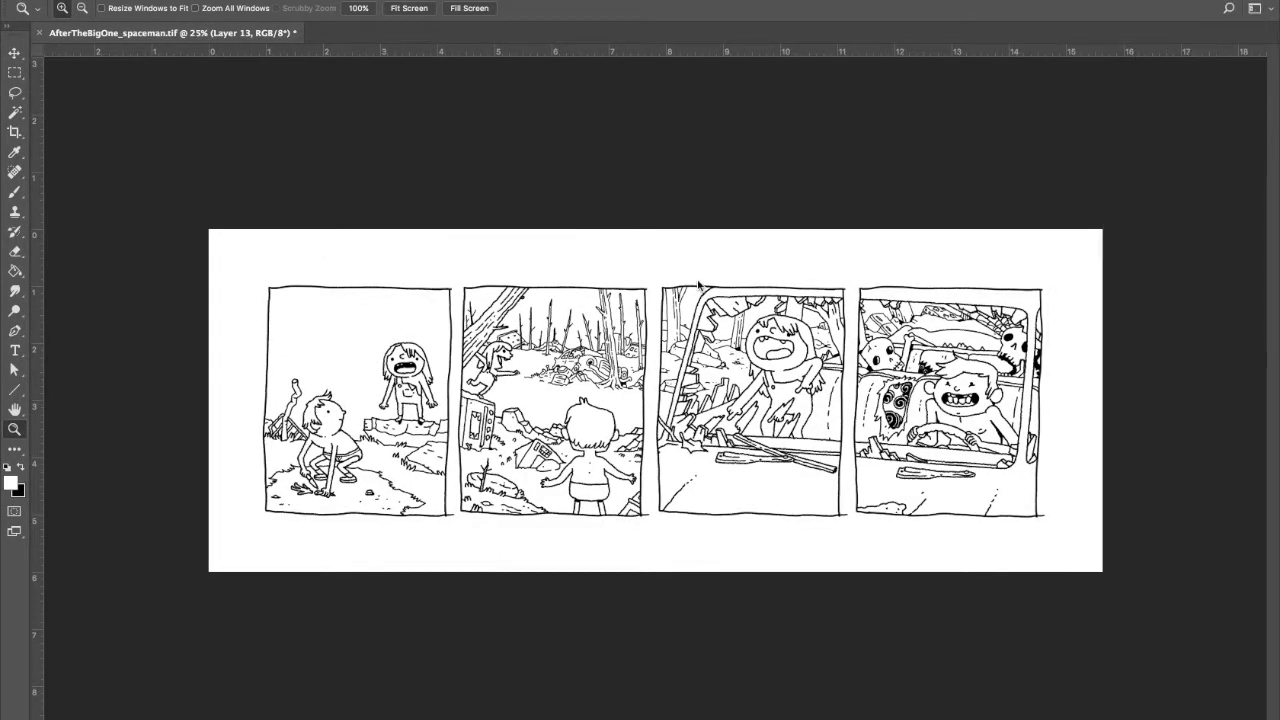
{"action": "key", "text": "shift+Tab"}
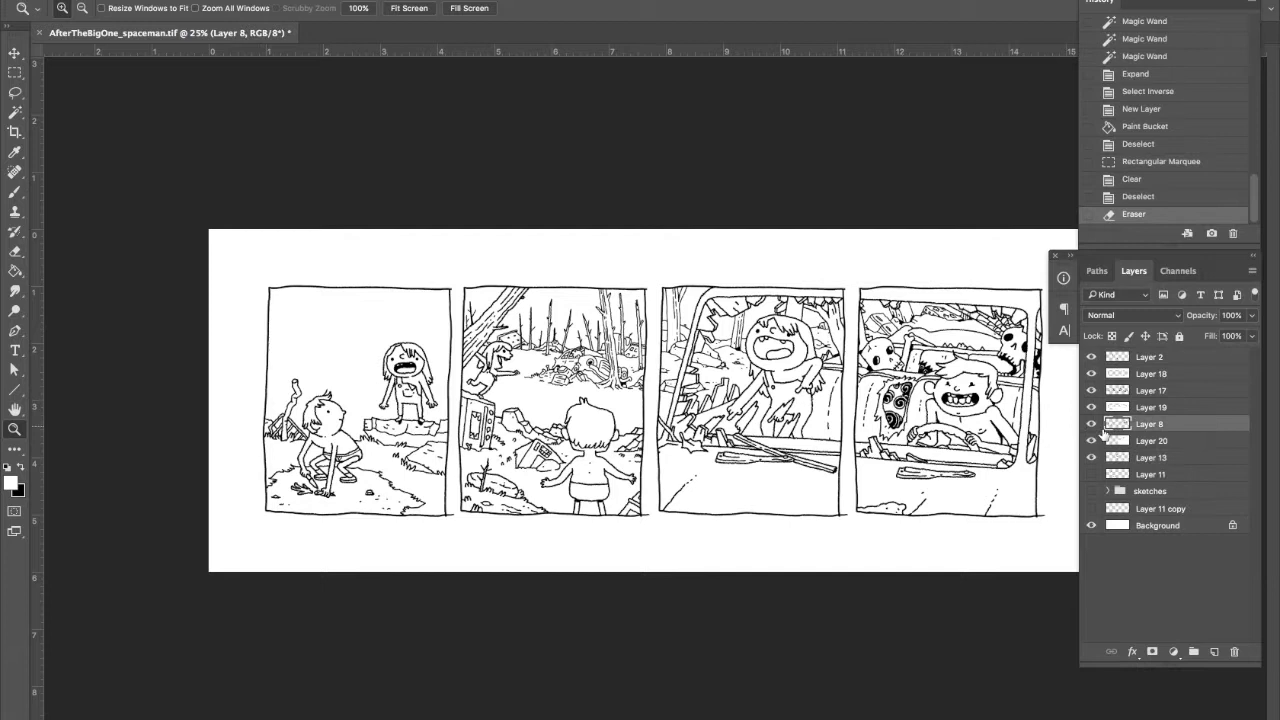
Magic Wand two areas in panel three
{"action": "key", "text": "w"}
{"action": "left_click", "coordinate": [775, 490], "text": "shift"}
{"action": "left_click", "coordinate": [800, 470], "text": "shift"}
Add more panel-three areas to the selection, expand it, and fill it black on new Layer 21
{"action": "left_click", "coordinate": [920, 352], "text": "shift"}
{"action": "left_click", "coordinate": [940, 345], "text": "shift"}
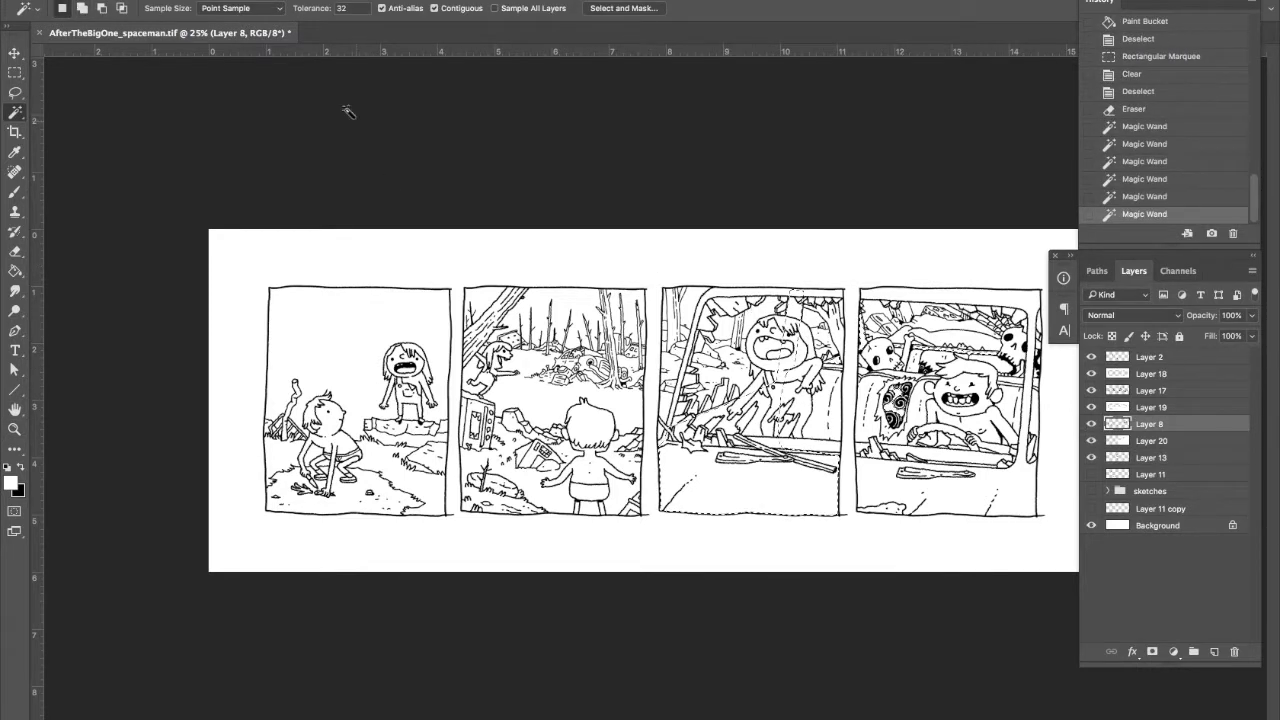
{"action": "left_click", "coordinate": [526, 206]}
{"action": "key", "text": "Return"}
{"action": "key", "text": "ctrl+shift+alt+n"}
{"action": "key", "text": "g"}
{"action": "left_click", "coordinate": [730, 412]}
{"action": "key", "text": "ctrl+d"}
With Layer 17 active, select another panel-three area, expand it, and fill it black
{"action": "key", "text": "l"}
{"action": "left_click", "coordinate": [1148, 390]}
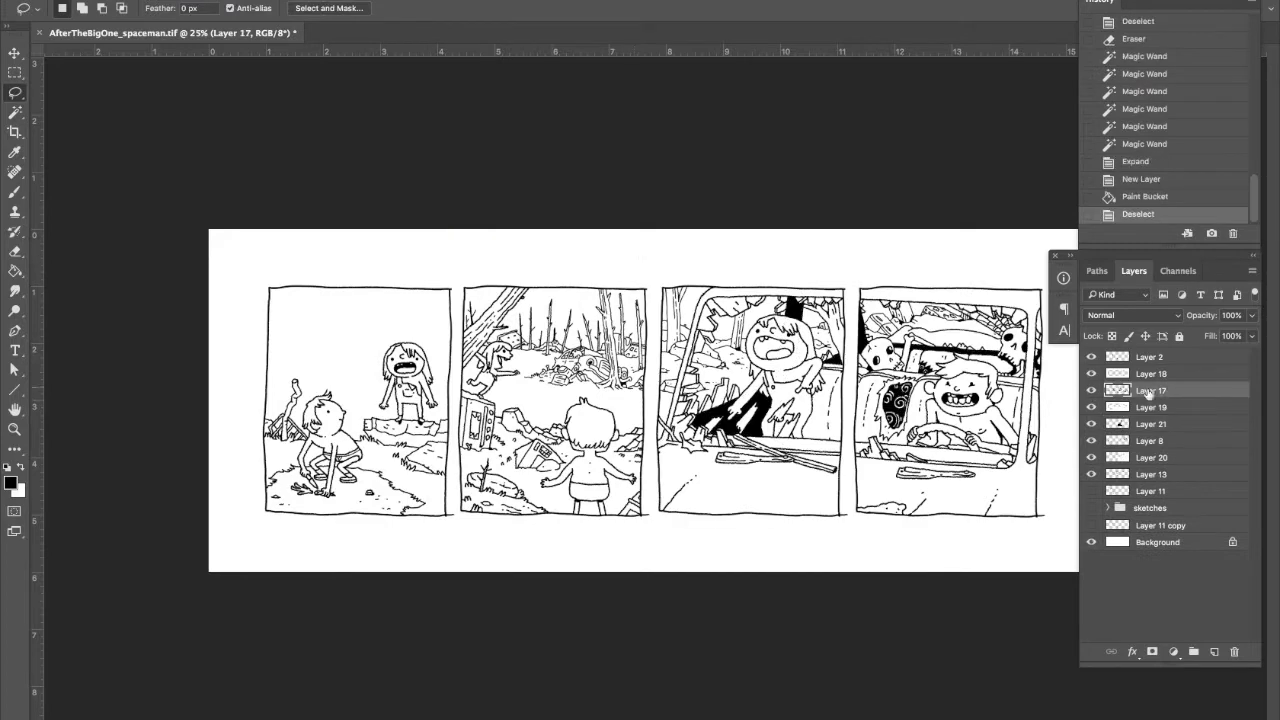
{"action": "key", "text": "w"}
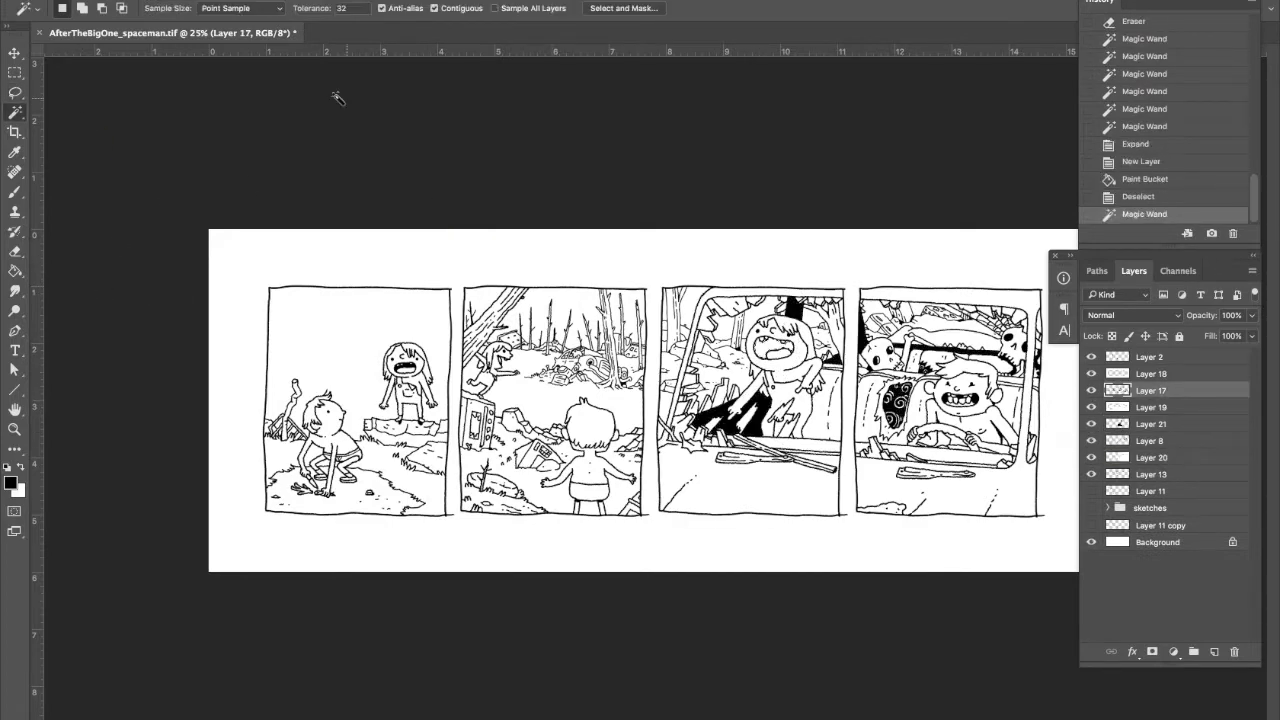
{"action": "left_click", "coordinate": [526, 206]}
{"action": "key", "text": "Return"}
{"action": "key", "text": "g"}
{"action": "key", "text": "ctrl+d"}
Lasso panel three and delete its black fills from Layer 21
{"action": "key", "text": "l"}
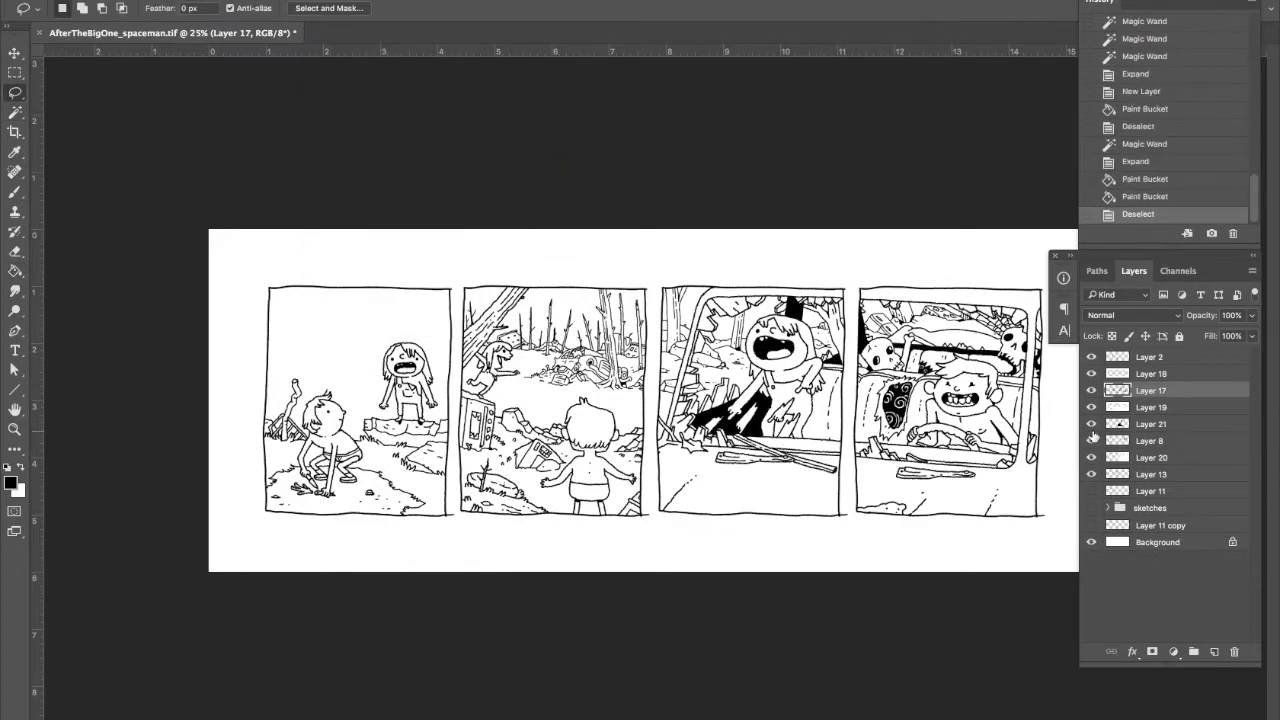
{"action": "left_click_drag", "start_coordinate": [660, 420], "coordinate": [850, 300]}
{"action": "left_click", "coordinate": [1150, 424]}
{"action": "key", "text": "Delete"}
{"action": "key", "text": "ctrl+d"}
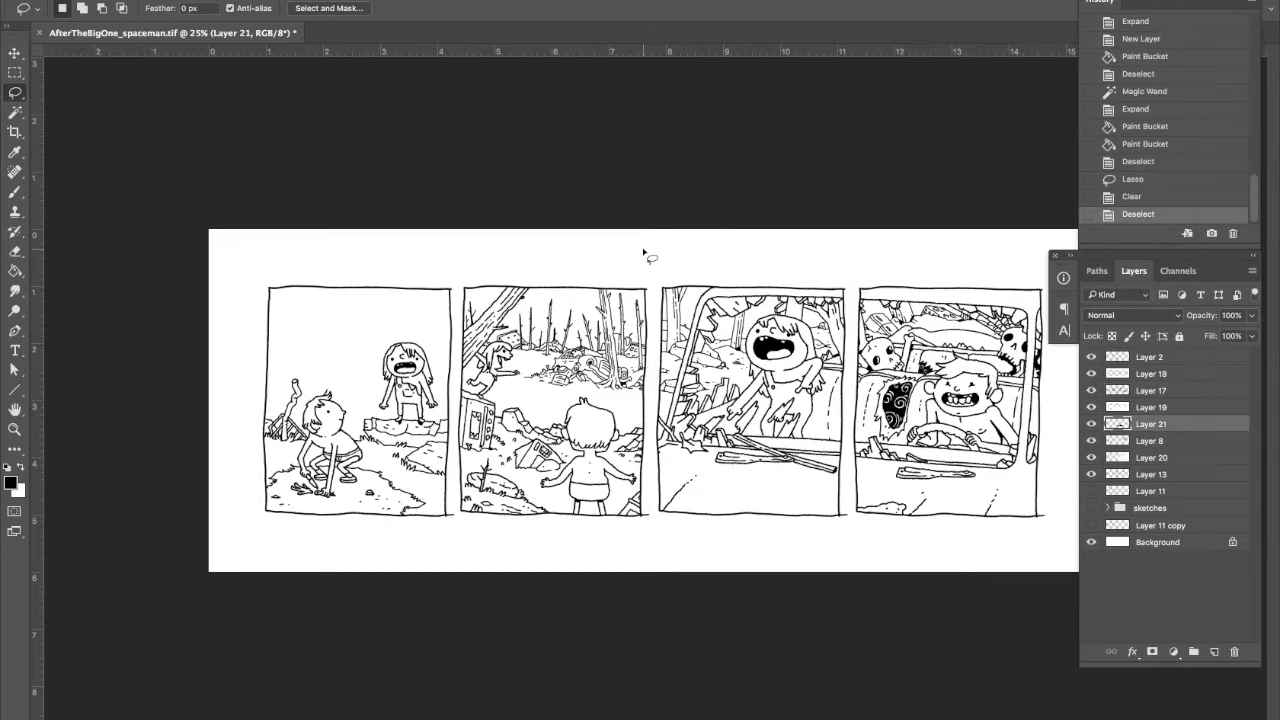
On Layer 2, select the white outside the panels with the Magic Wand
{"action": "left_click", "coordinate": [1150, 357]}
{"action": "key", "text": "w"}
{"action": "left_click", "coordinate": [380, 263]}
Invert the selection to the four panel interiors, ready to contract it slightly inward
{"action": "key", "text": "ctrl+shift+i"}
{"action": "left_click", "coordinate": [335, 2]}
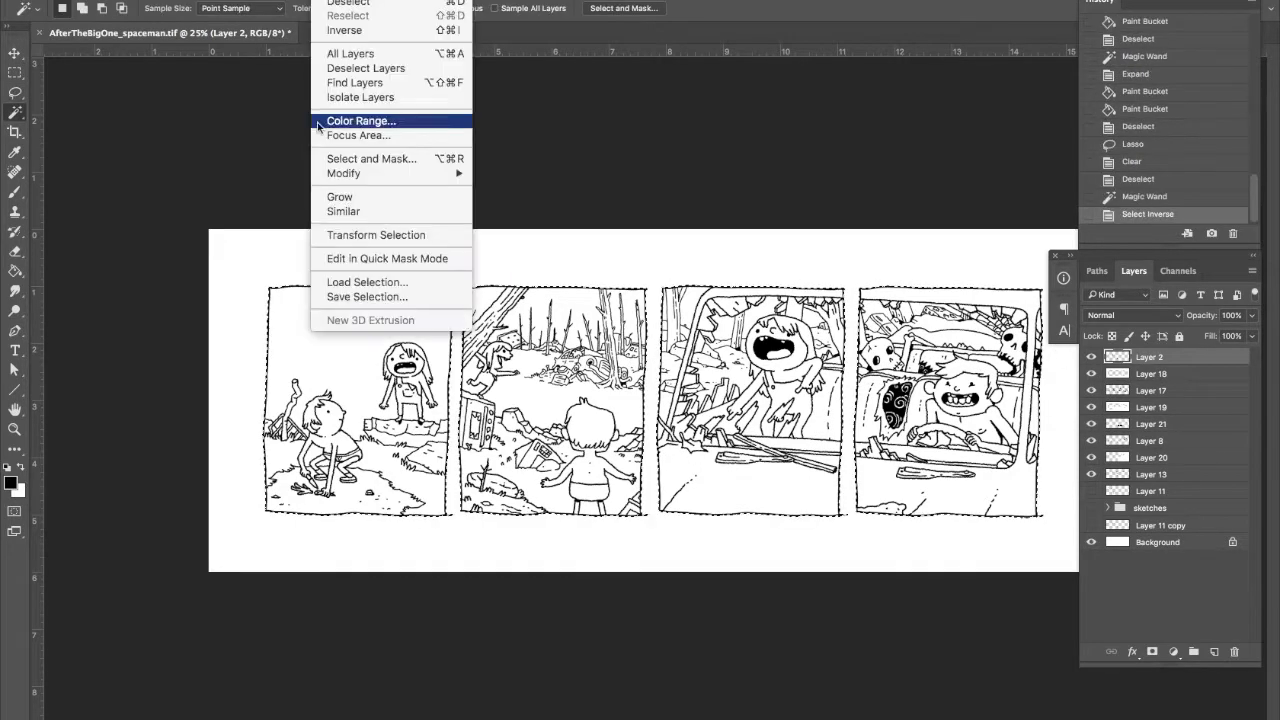